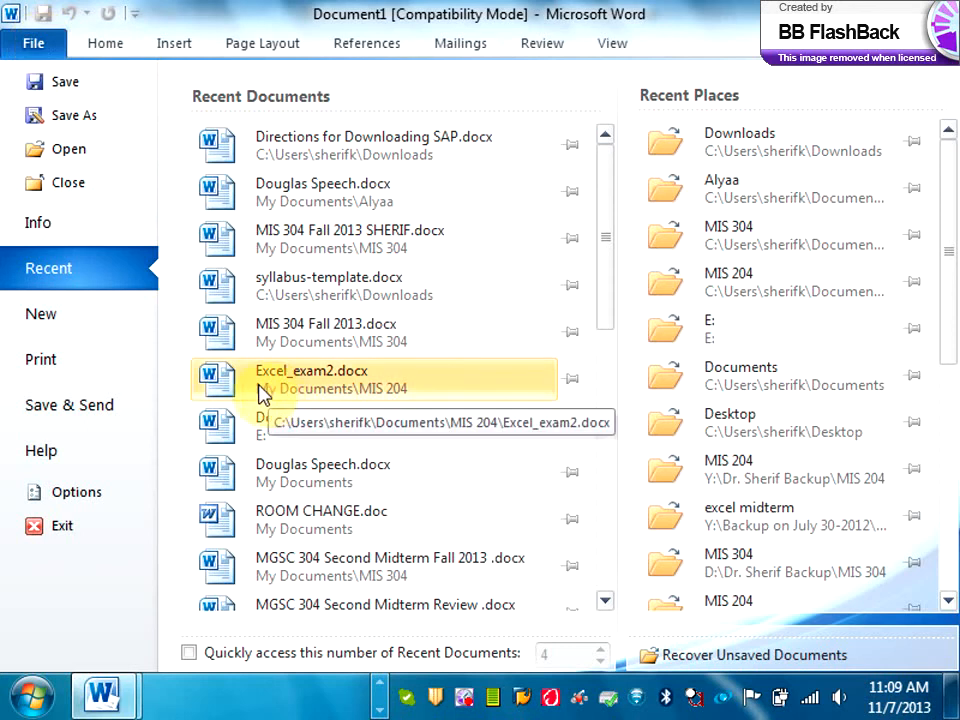
Open Excel_exam2.docx from the MIS 204 folder in the Documents library.
click(78, 150)
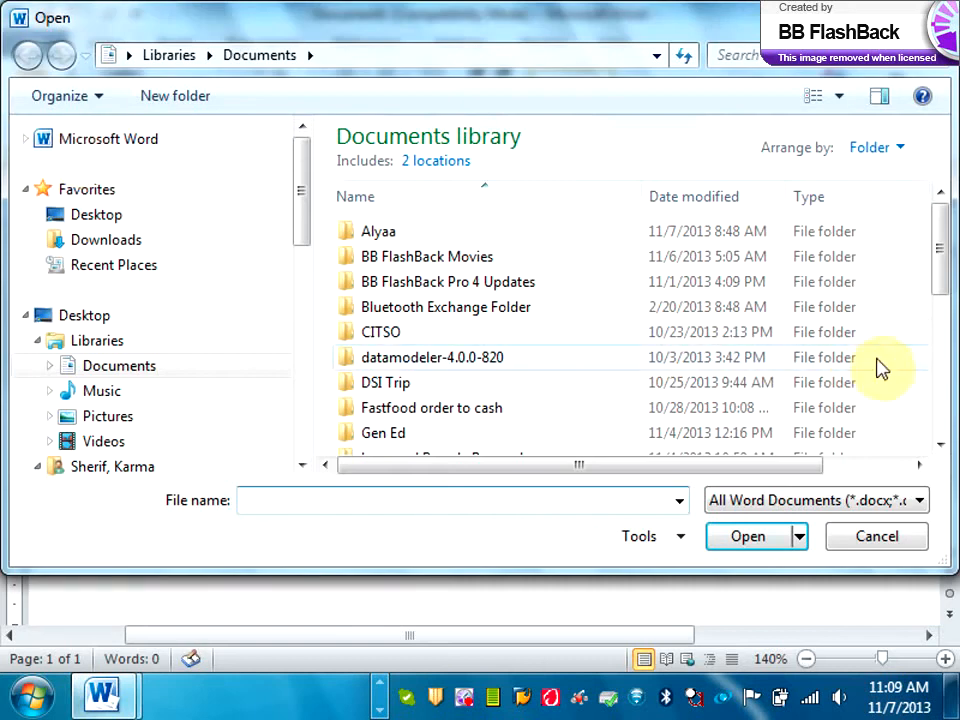
click(943, 425)
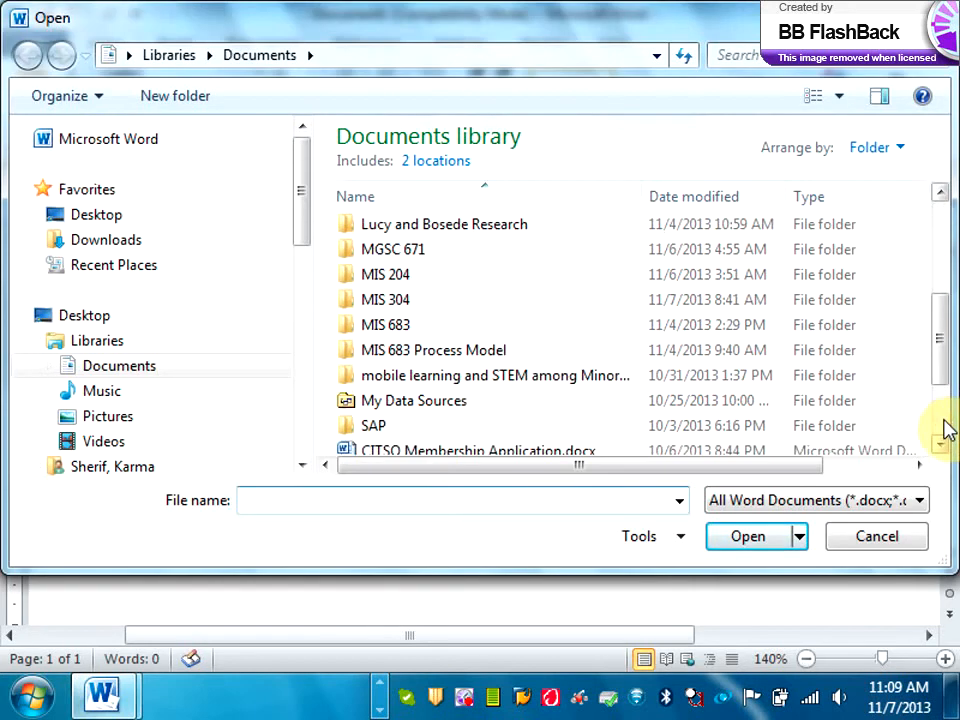
click(362, 276)
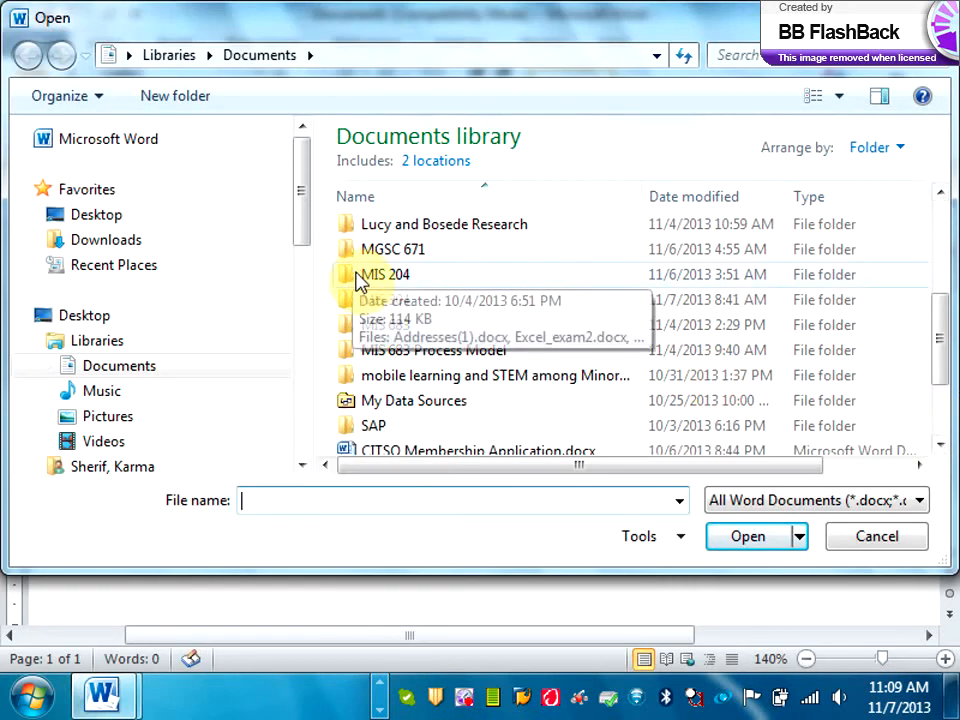
double_click(362, 276)
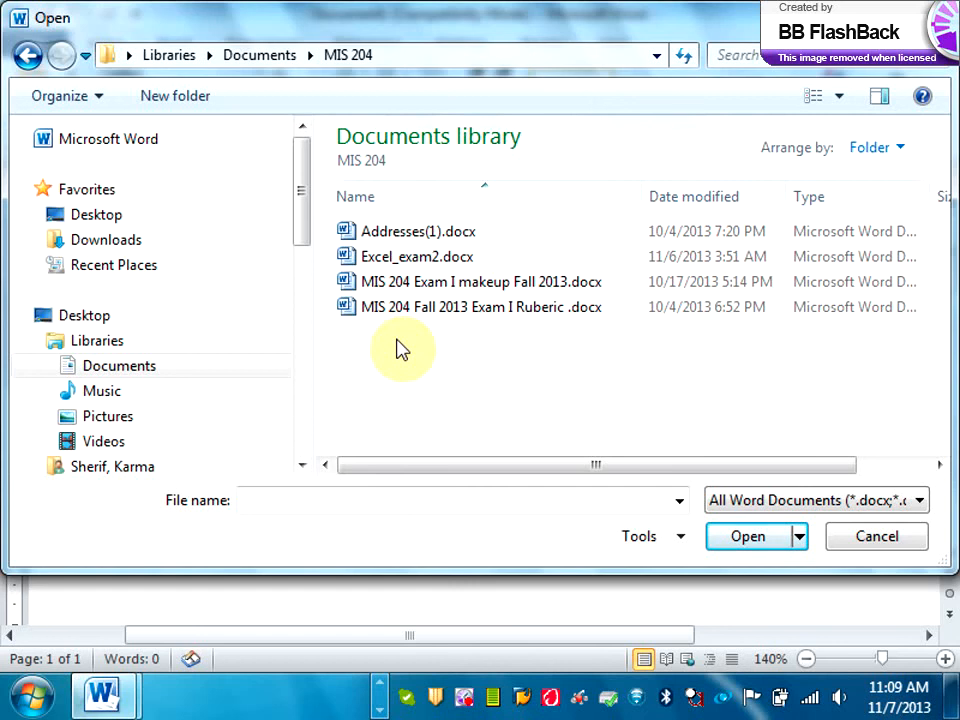
double_click(410, 260)
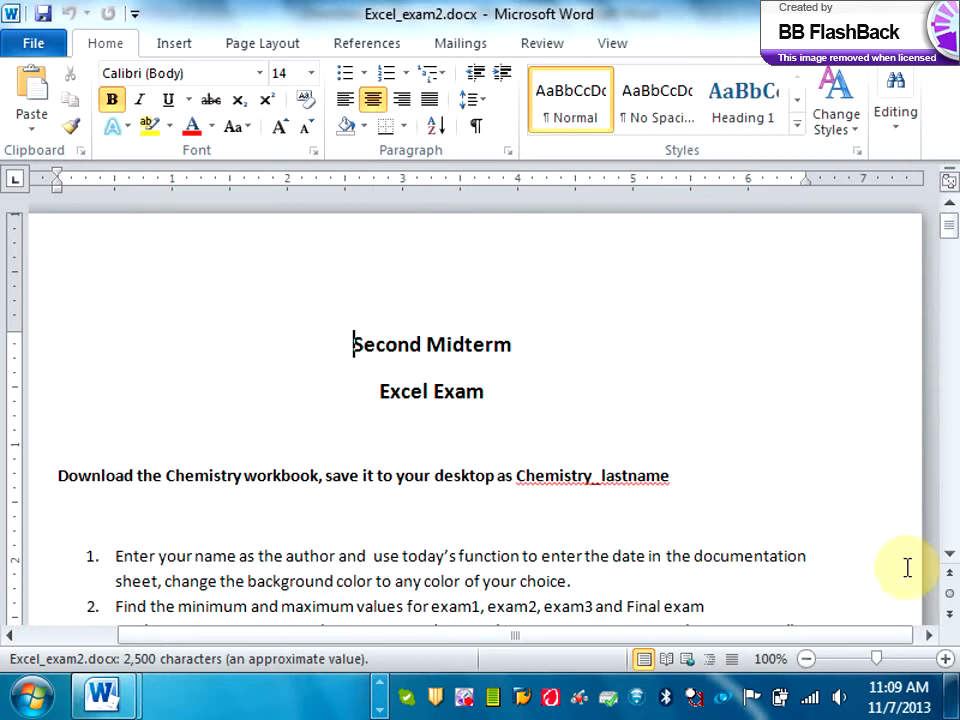
Read through the exam's numbered tasks, from the documentation sheet to the loan payment conditions.
click(948, 561)
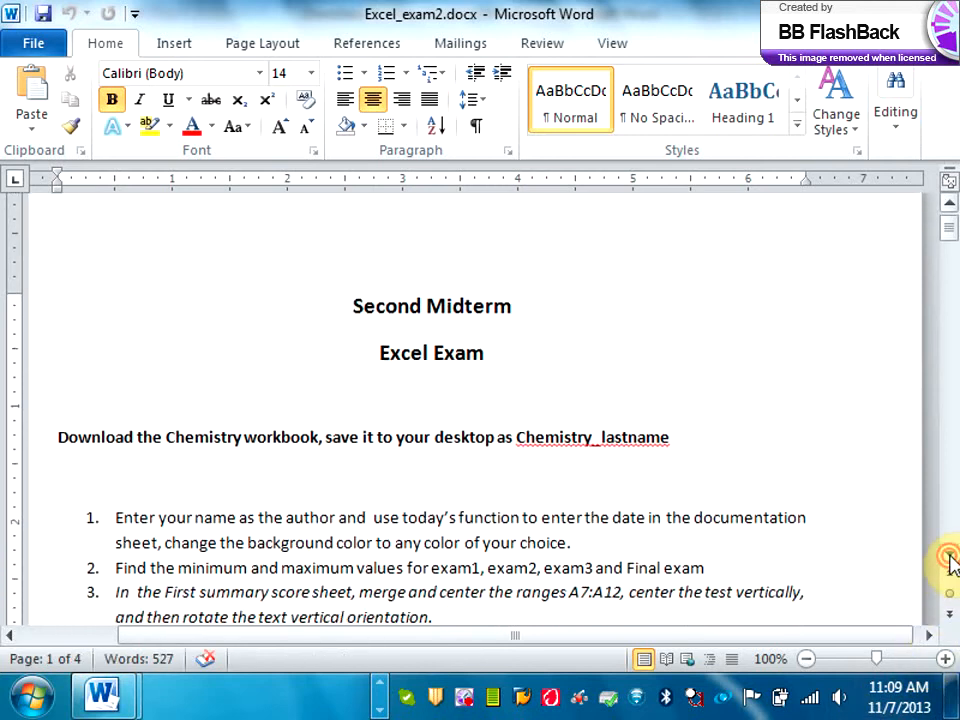
click(948, 561)
click(948, 561)
click(948, 561)
click(948, 561)
click(948, 561)
click(948, 561)
click(948, 561)
click(948, 561)
click(948, 561)
click(948, 561)
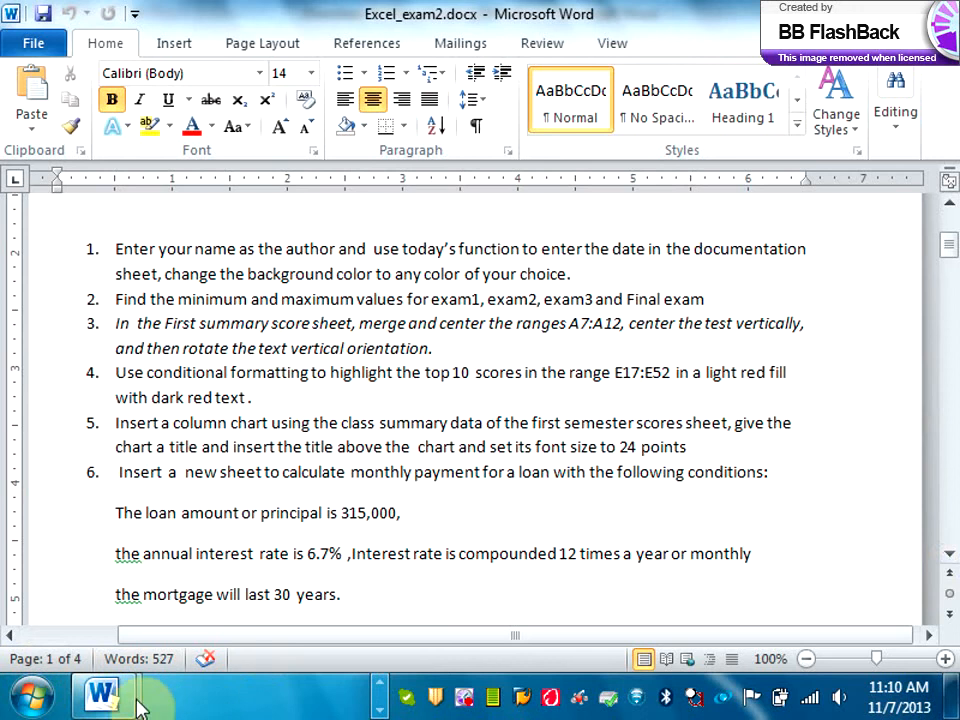
Start Microsoft Excel.
click(31, 699)
click(113, 296)
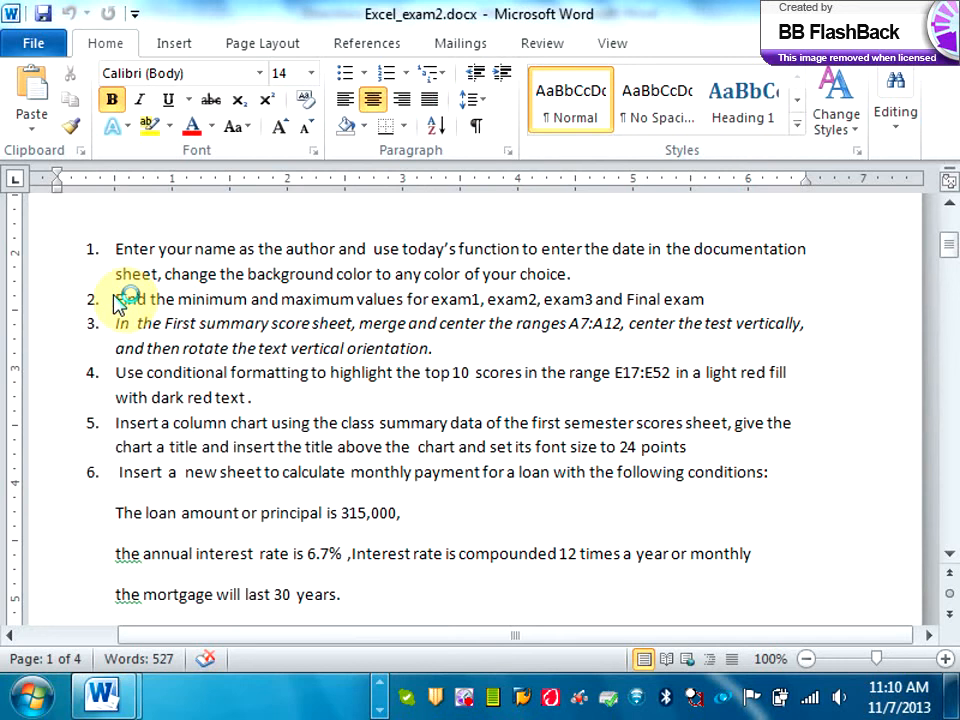
click(27, 48)
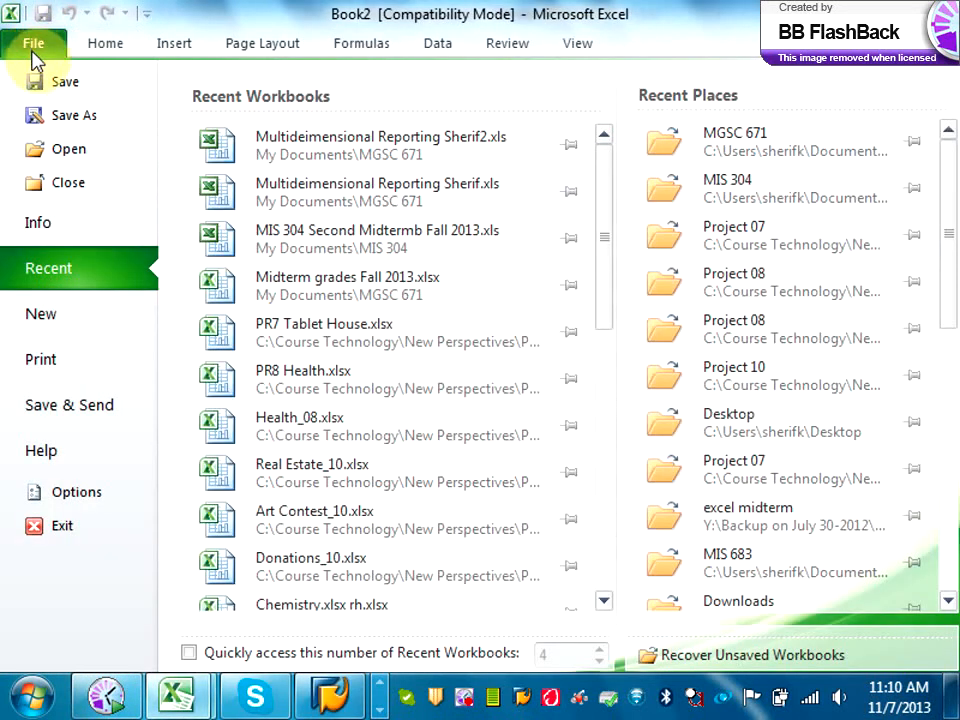
click(55, 160)
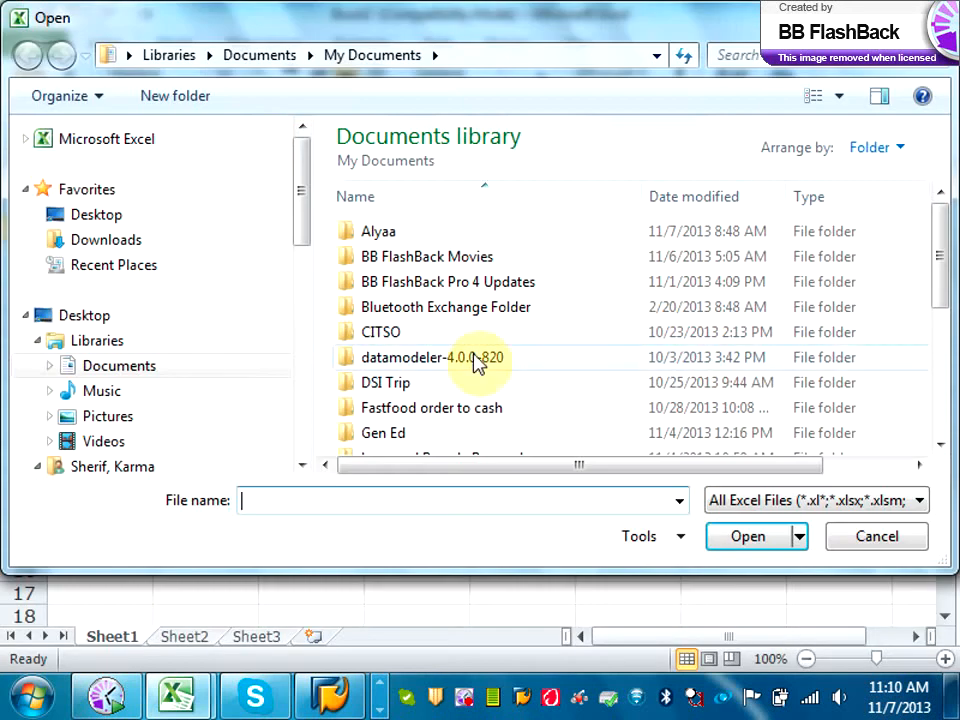
click(943, 420)
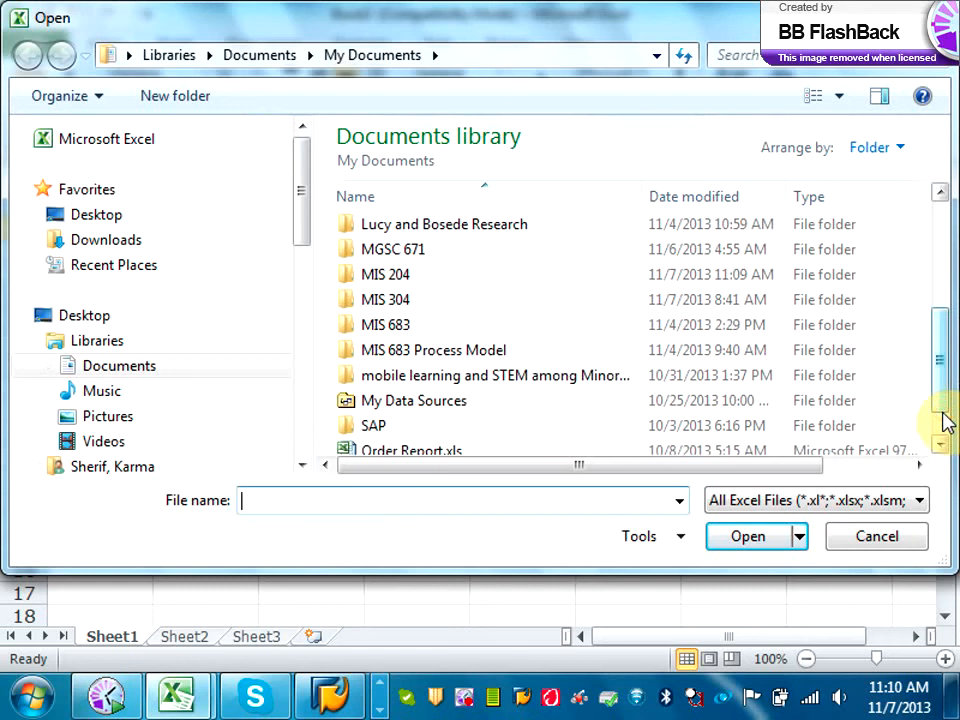
click(377, 281)
double_click(377, 281)
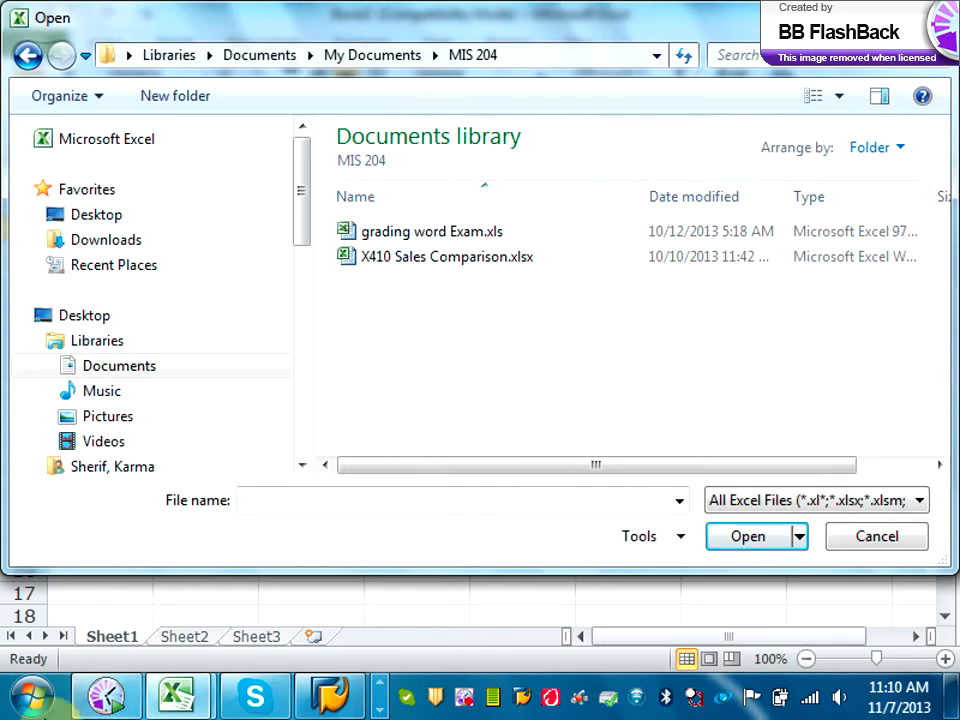
Switch to Chrome and display the Courses page of the Texas Southern University Blackboard site.
click(40, 690)
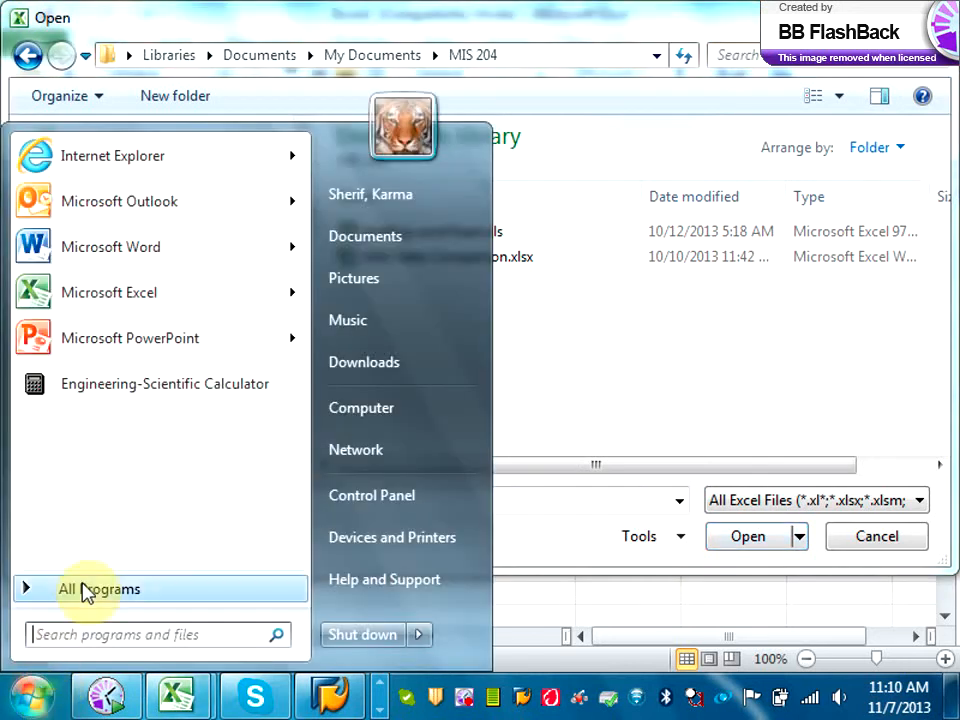
click(381, 687)
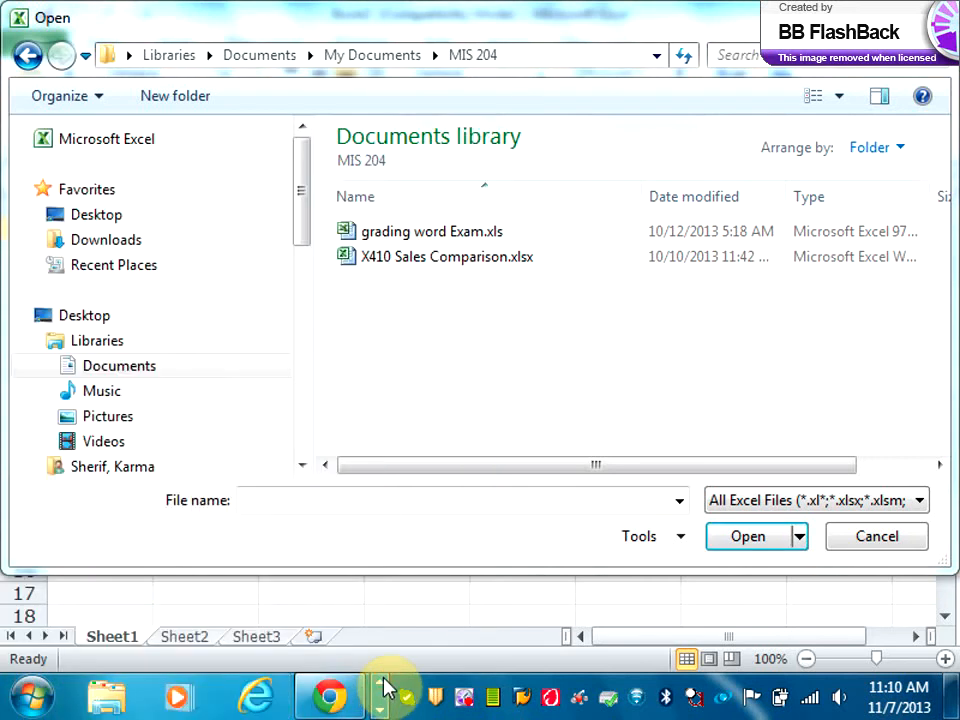
click(330, 697)
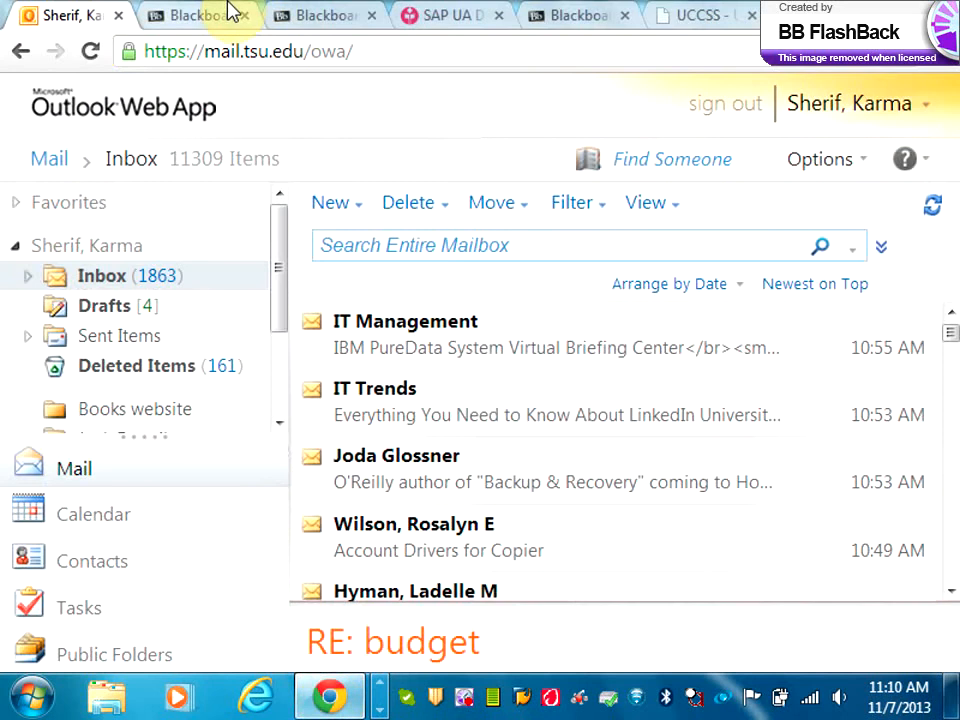
click(229, 15)
click(178, 150)
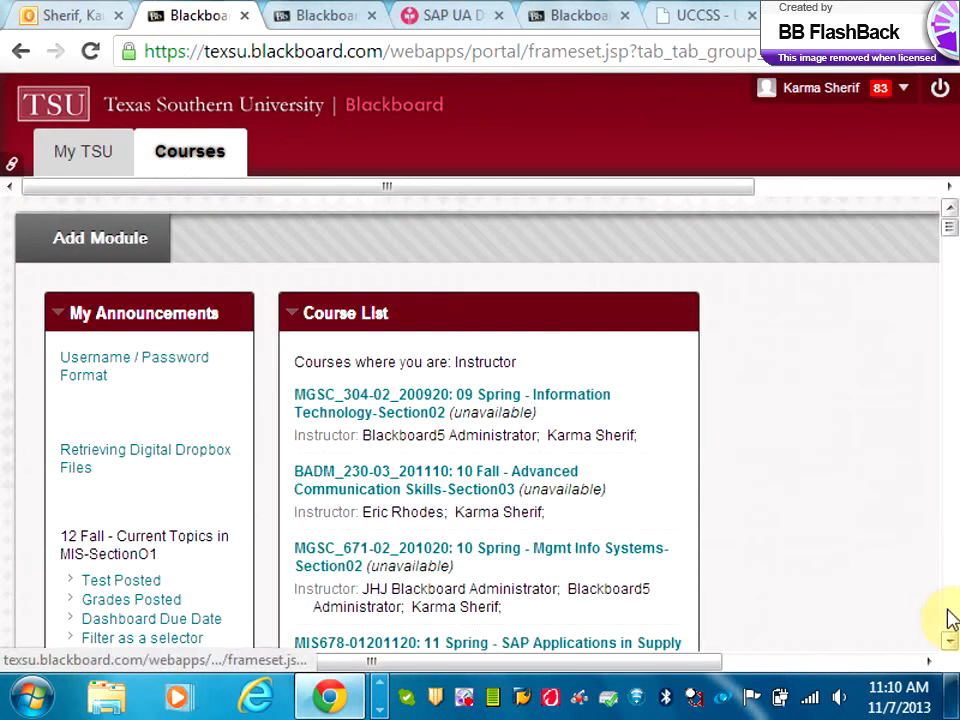
Open the course MIS_204-03_201410: 13 Fall - Fundamentals of Info Systems-Section03 from the course list.
click(950, 641)
click(950, 641)
drag(948, 647, 948, 648)
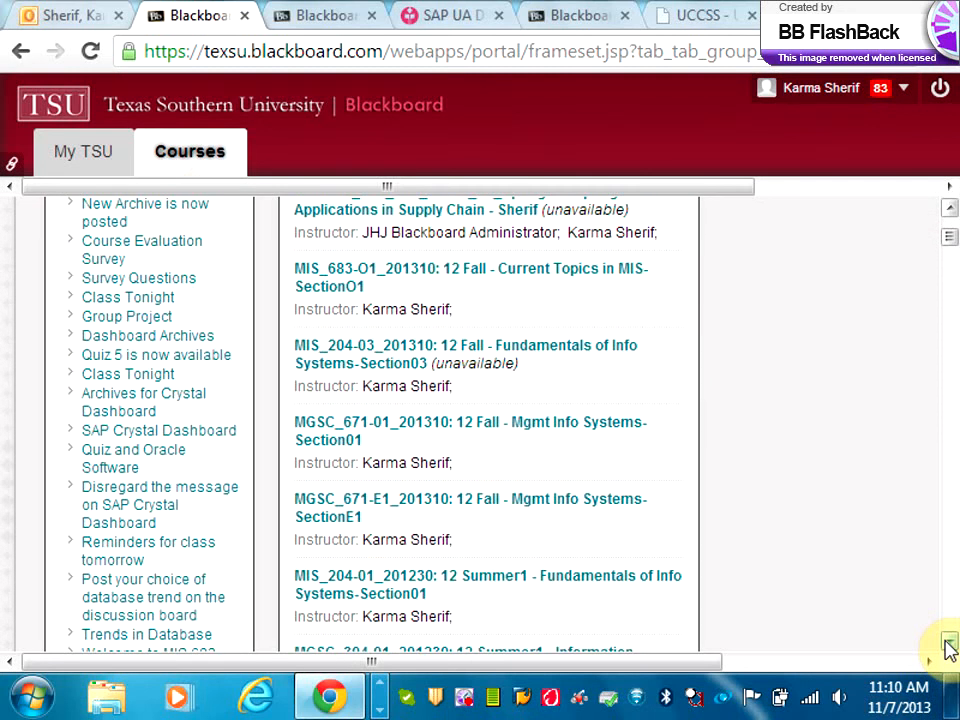
click(950, 645)
click(950, 645)
click(950, 645)
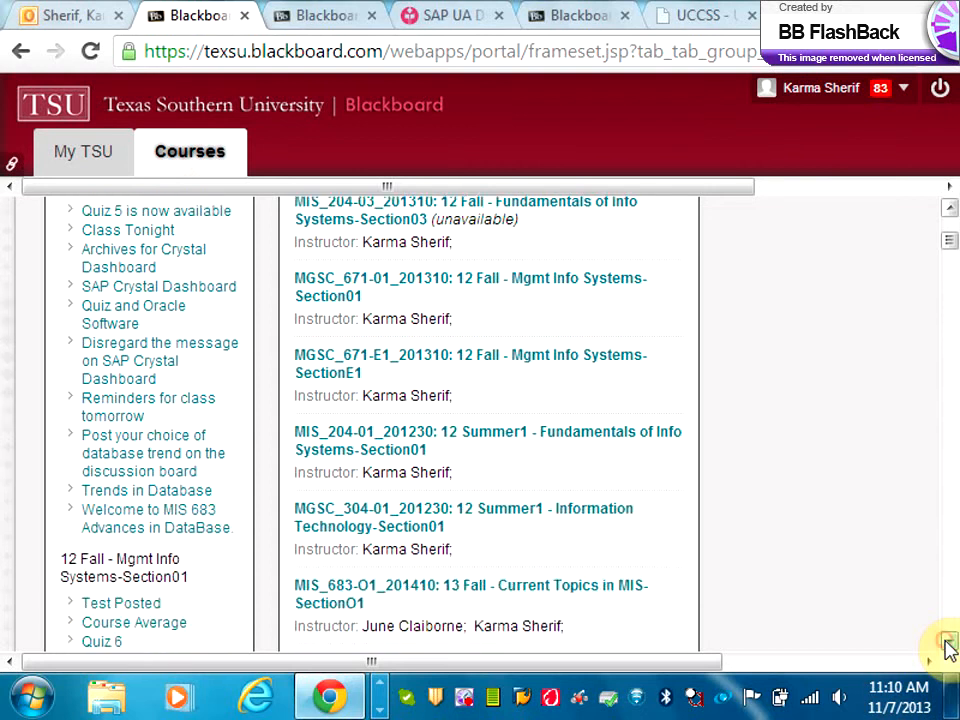
click(950, 645)
click(950, 645)
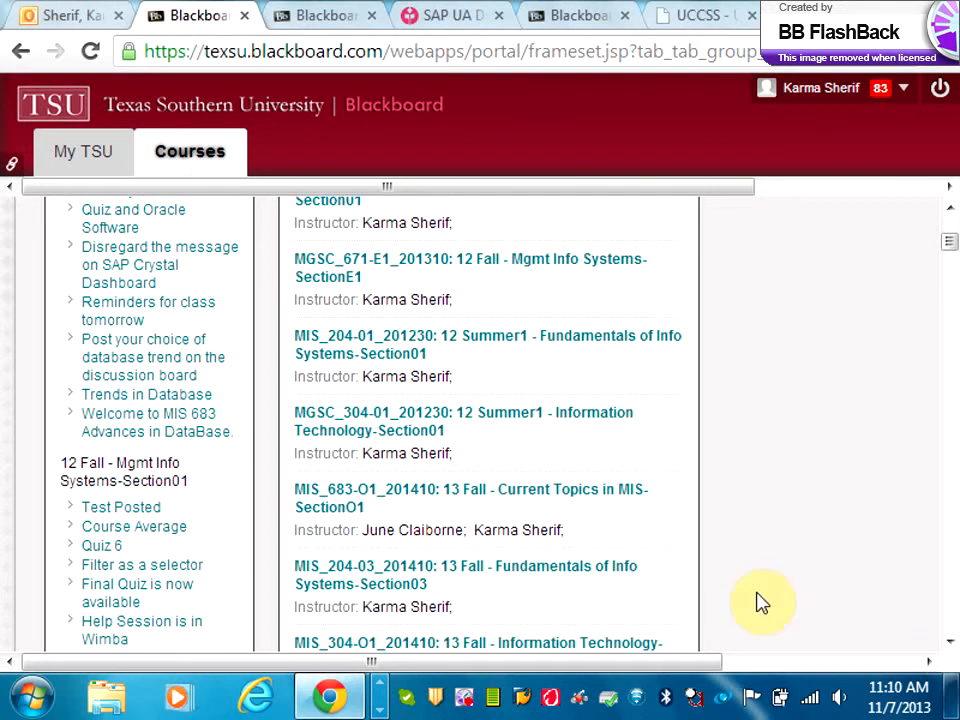
click(586, 567)
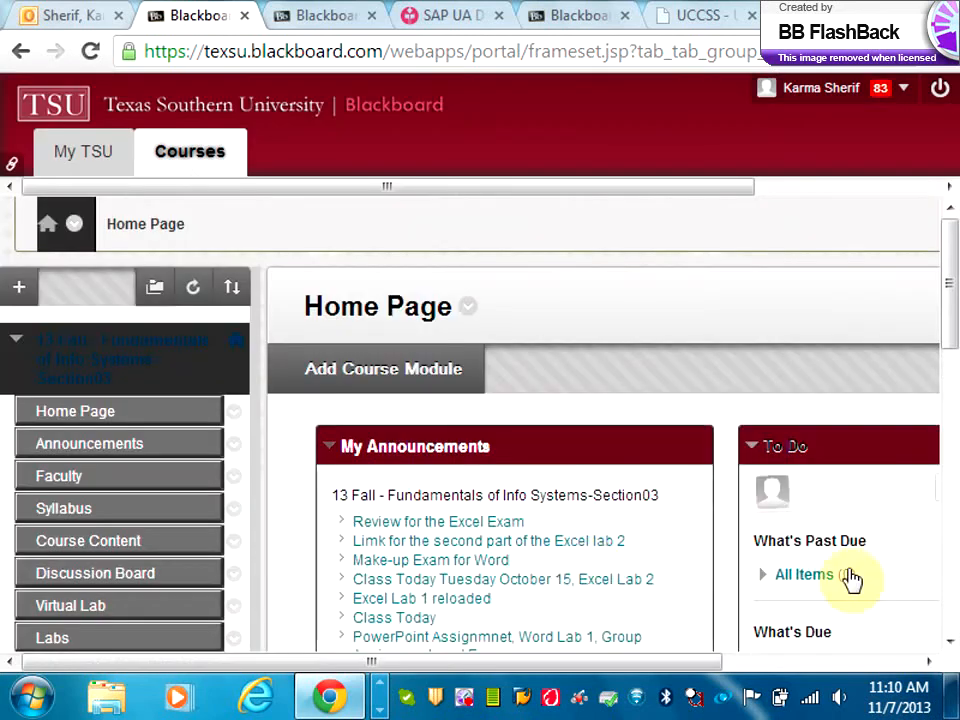
Open the course's Quizzes/Exams page.
click(950, 644)
click(950, 644)
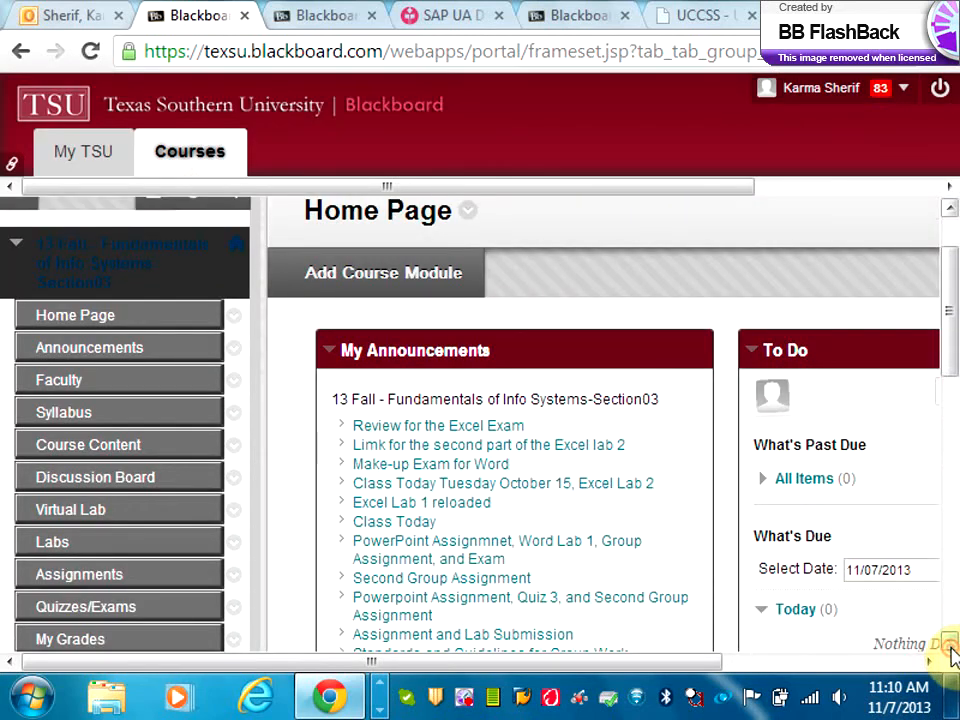
click(950, 646)
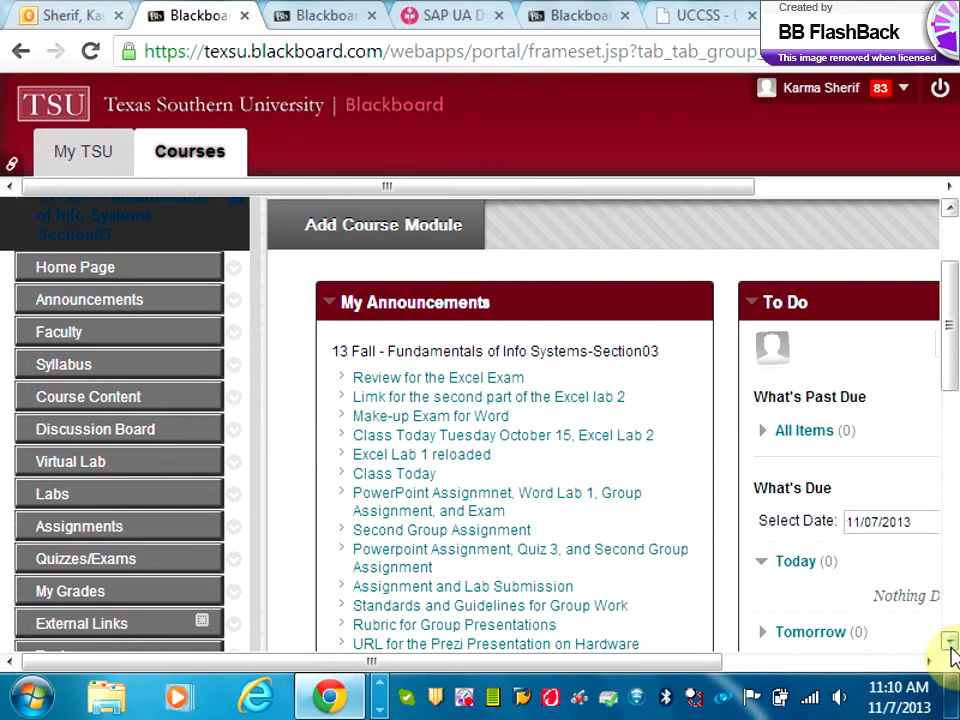
click(97, 564)
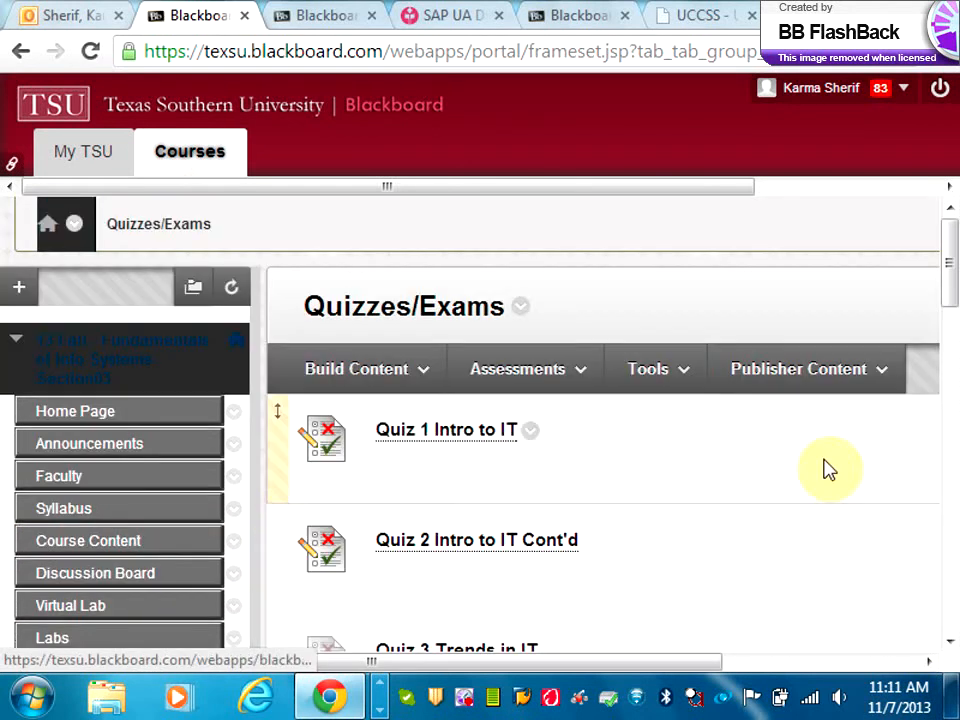
Download the Chemistry.xlsx attachment of Excel Exam 2 and open the downloaded file.
drag(945, 285, 936, 461)
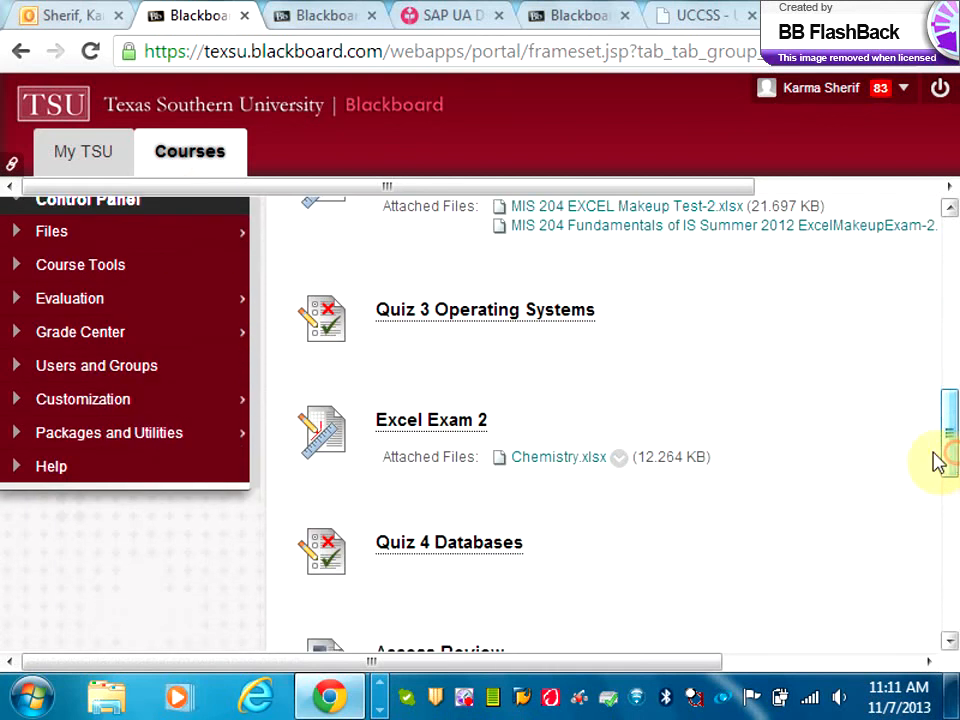
click(551, 462)
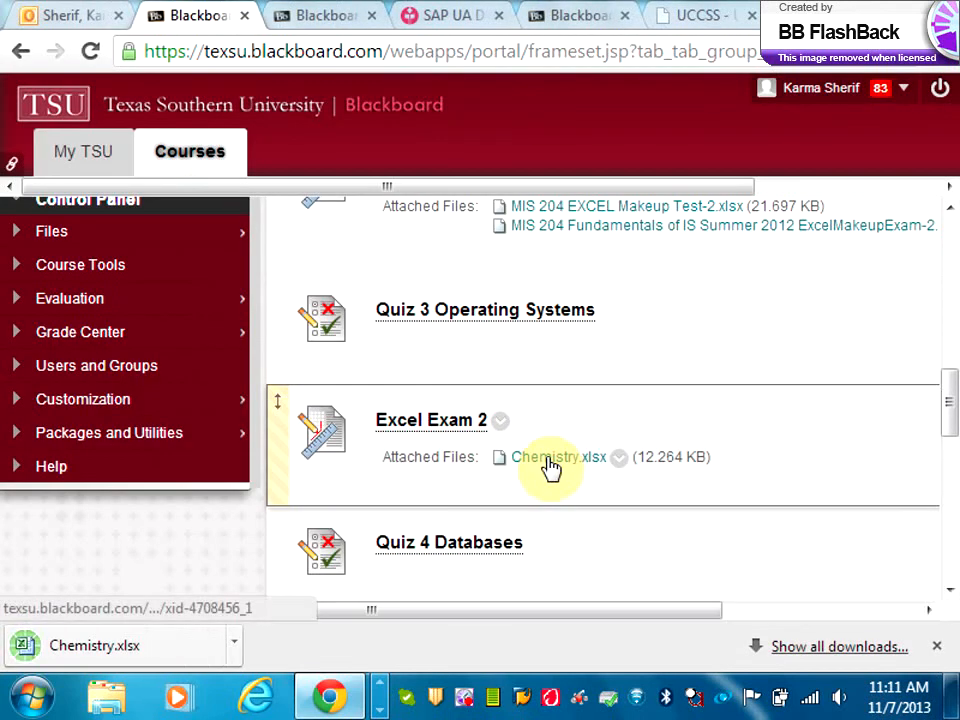
click(244, 652)
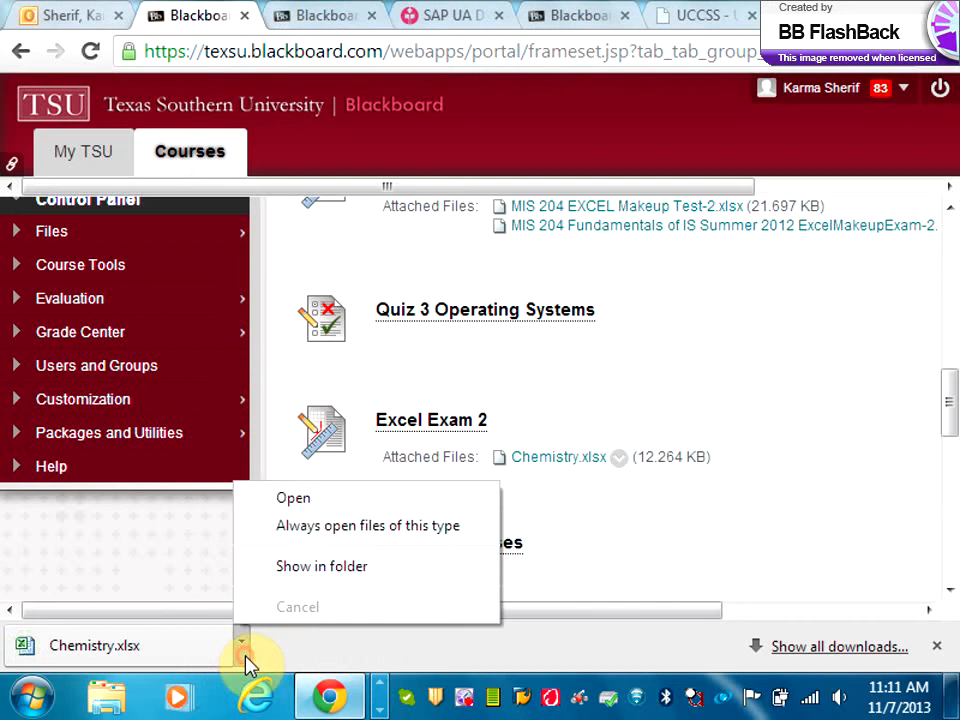
click(300, 499)
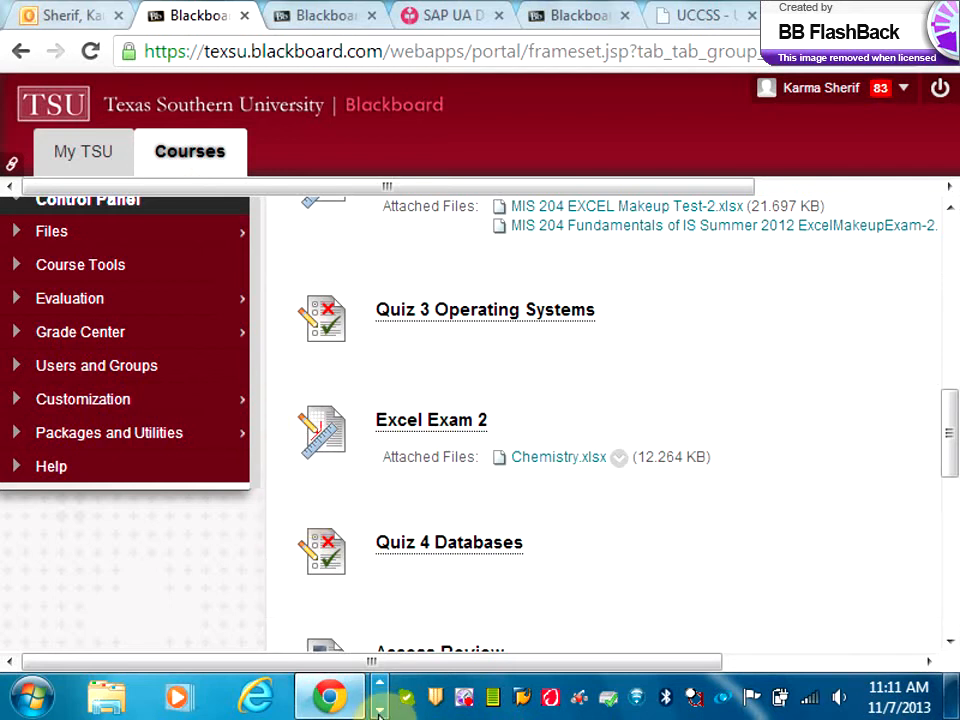
Switch to the Book2 window in Excel and cancel its pending file-opening dialog.
click(379, 711)
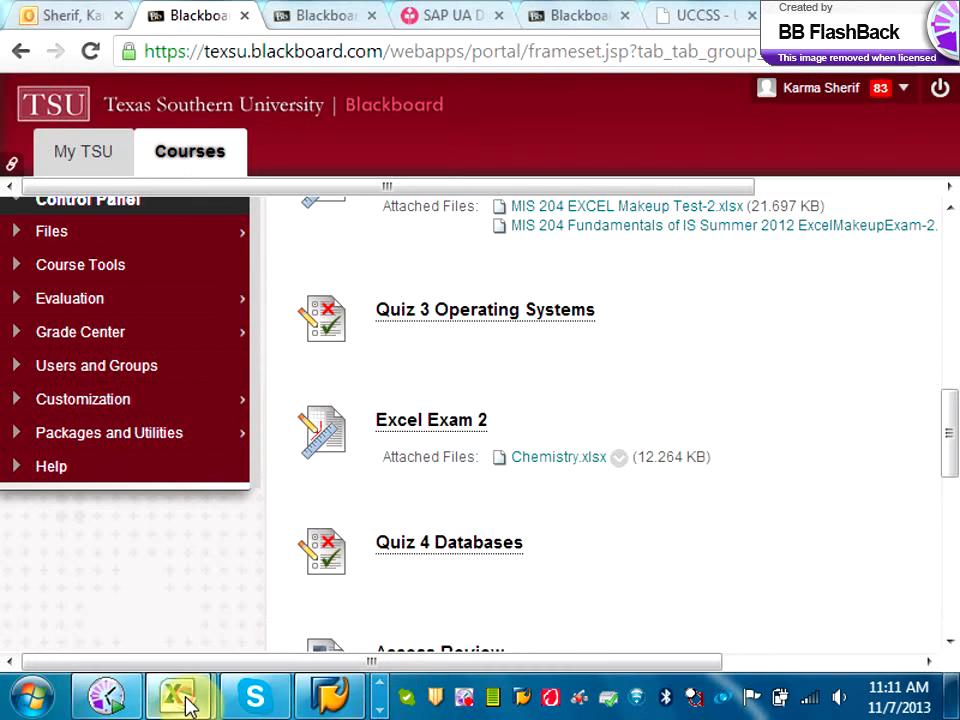
mouse_move(190, 705)
mouse_move(467, 578)
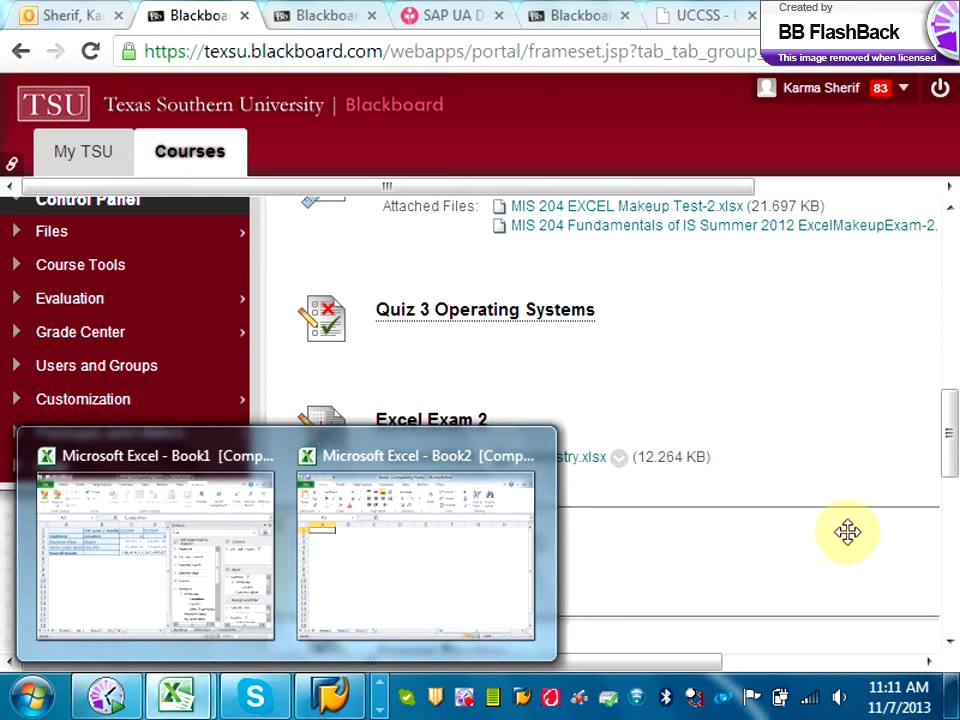
click(397, 572)
click(877, 536)
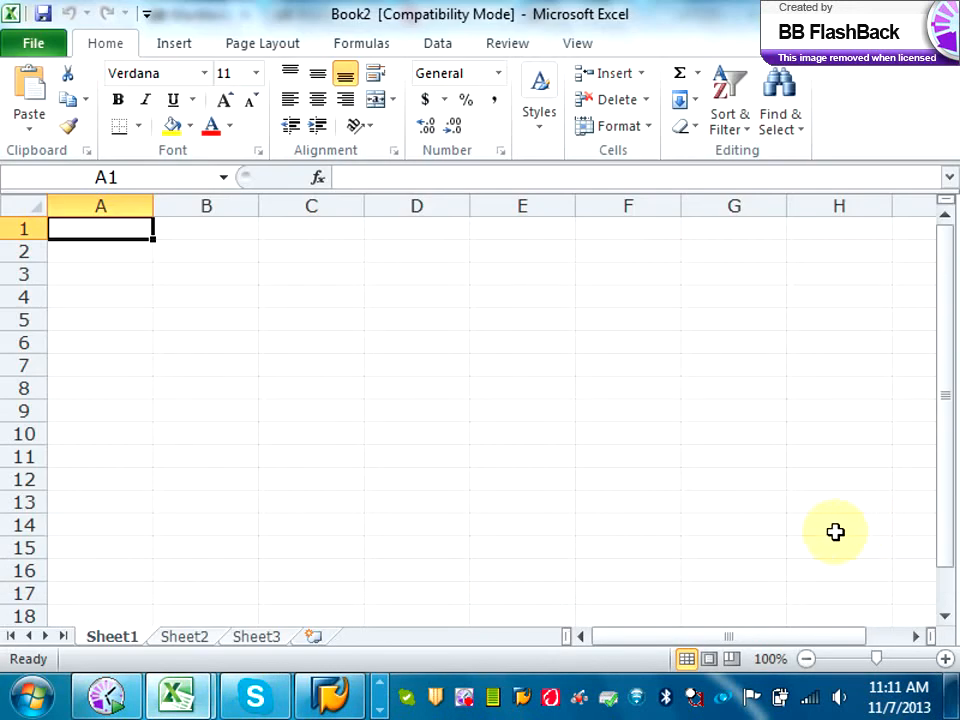
Open Chemistry.xlsx from the Downloads folder in Excel and display its Documentation sheet.
click(34, 45)
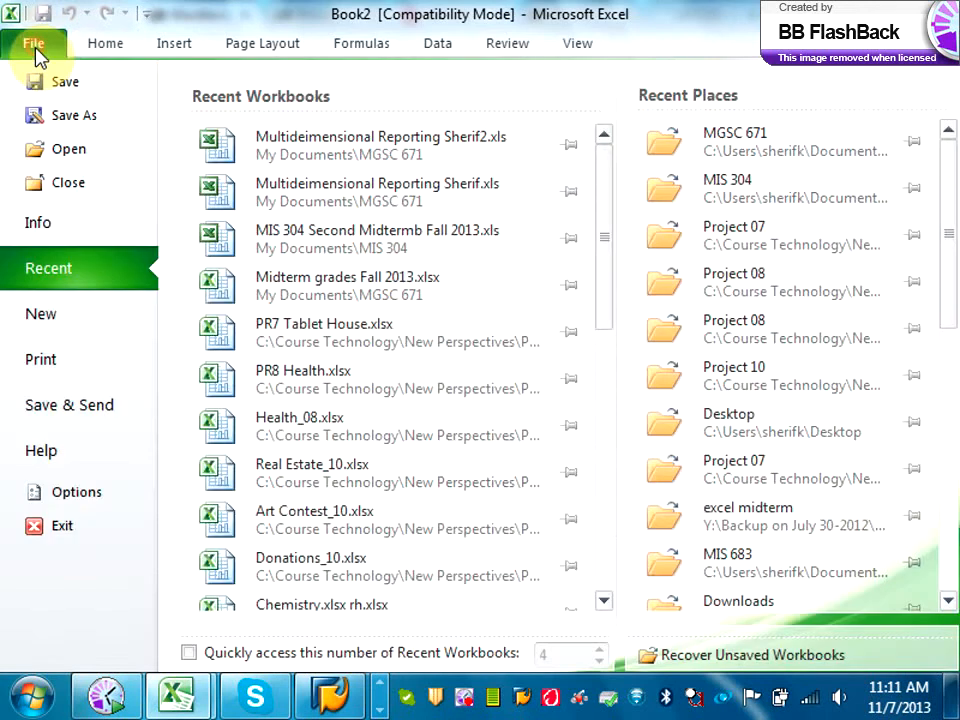
click(68, 149)
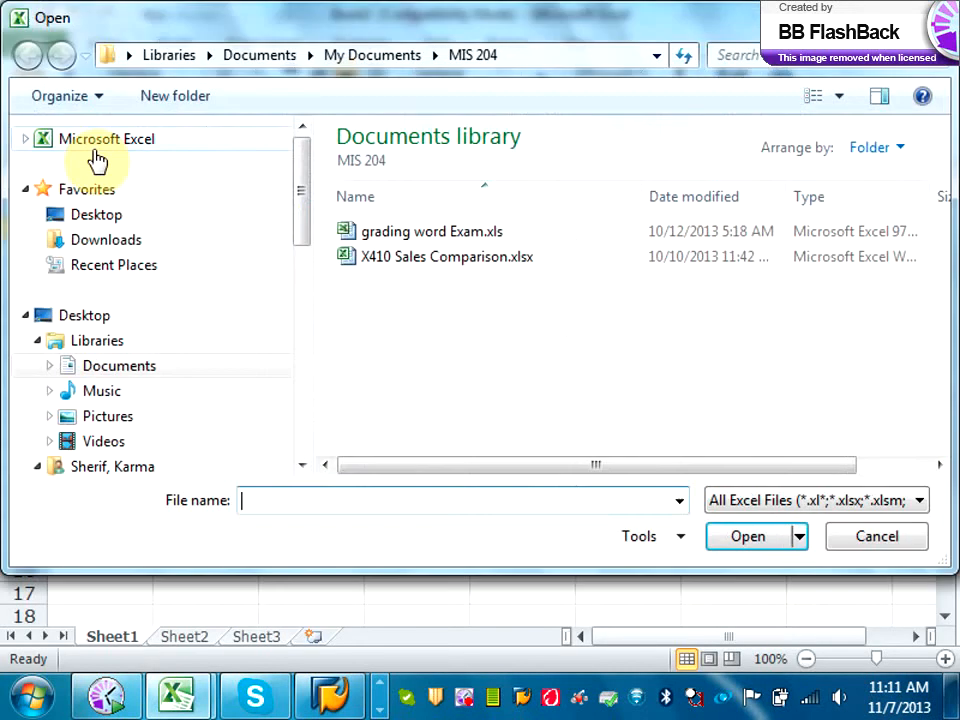
click(130, 244)
double_click(386, 192)
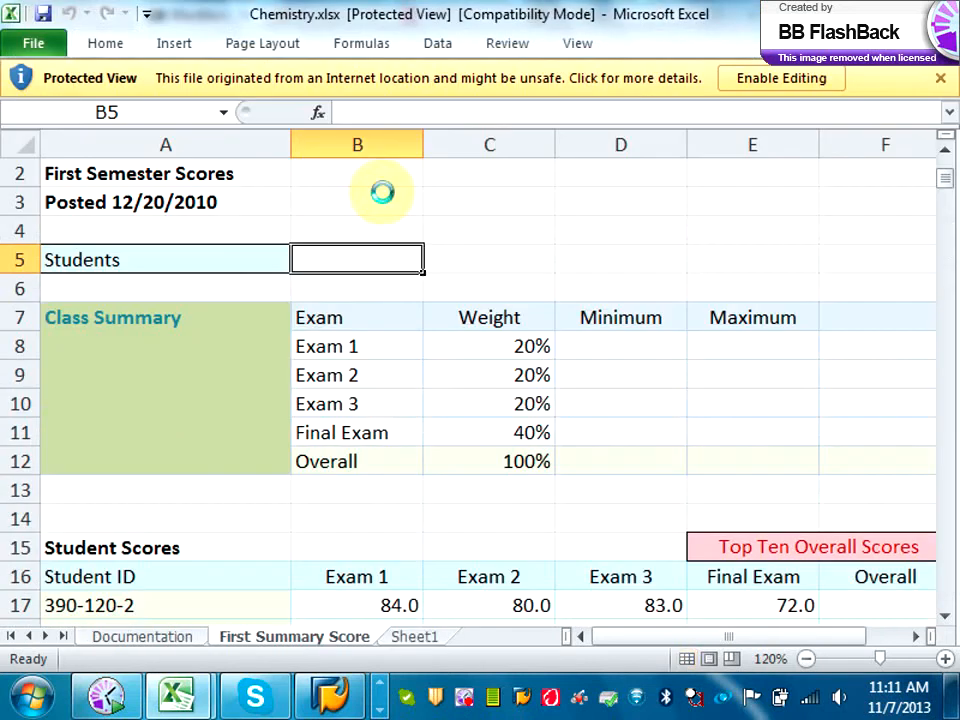
click(165, 640)
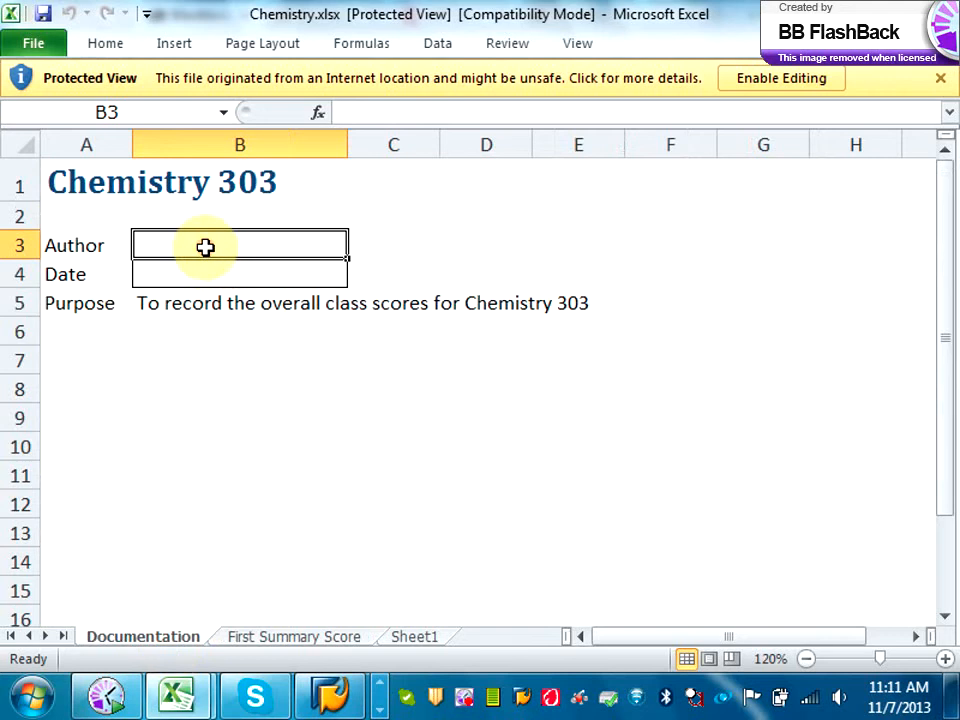
key(Caps_Lock)
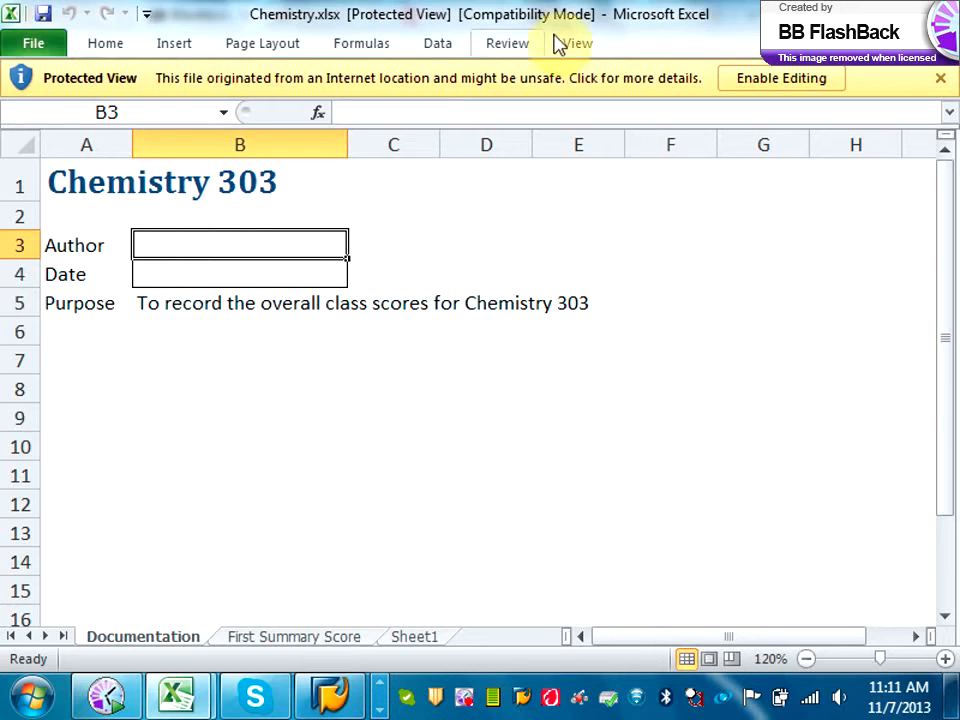
Enable editing of the Chemistry workbook and enter the author's full name in cell B3 of the Documentation sheet.
click(805, 79)
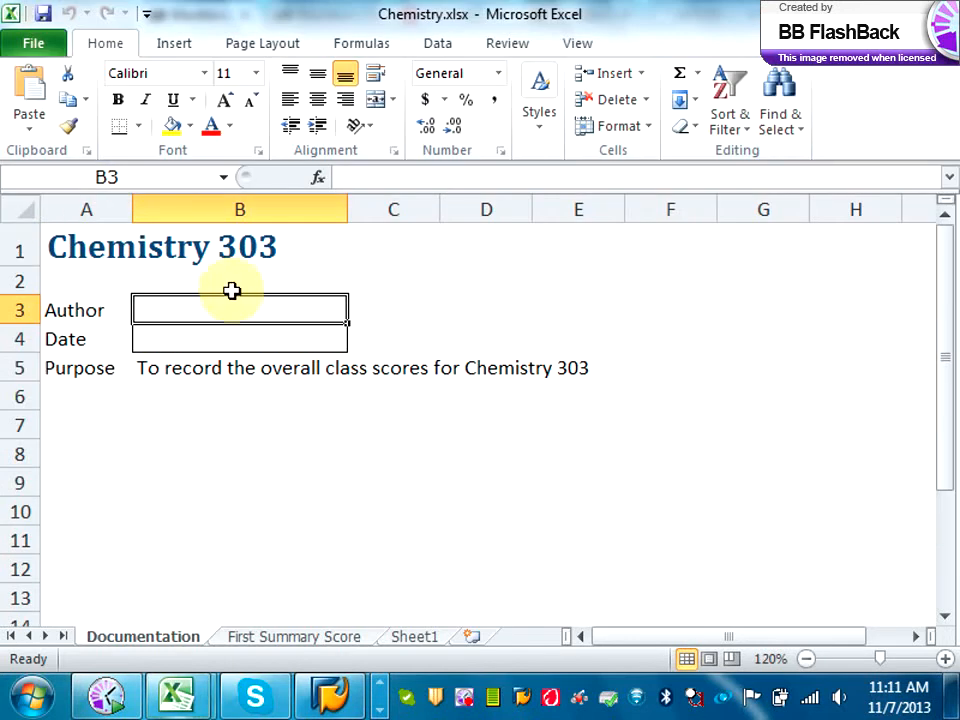
text(Karma S)
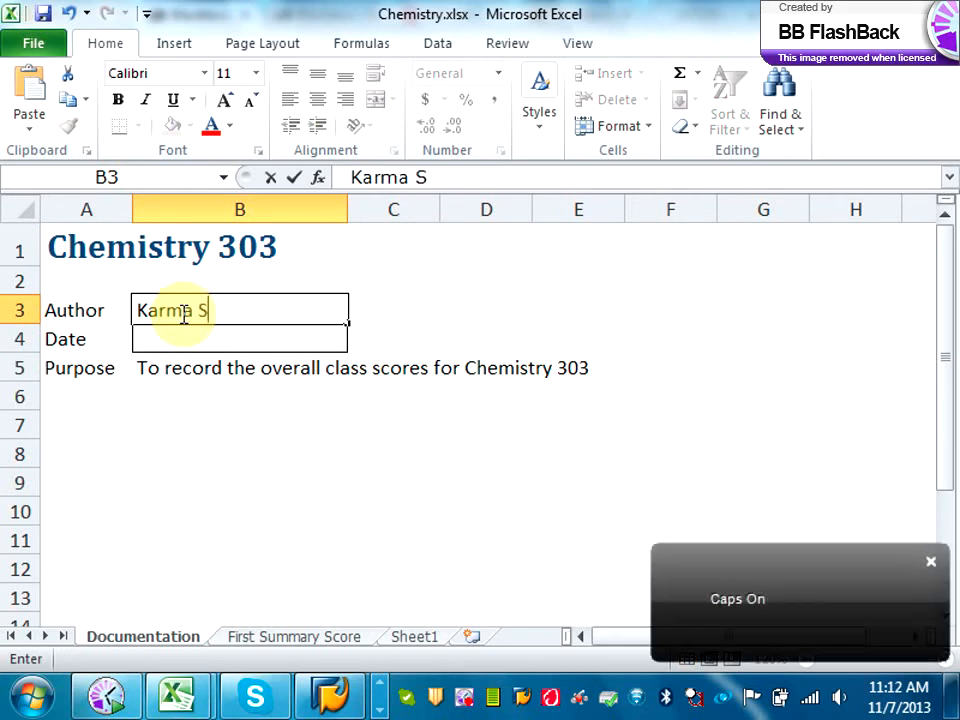
text(herif)
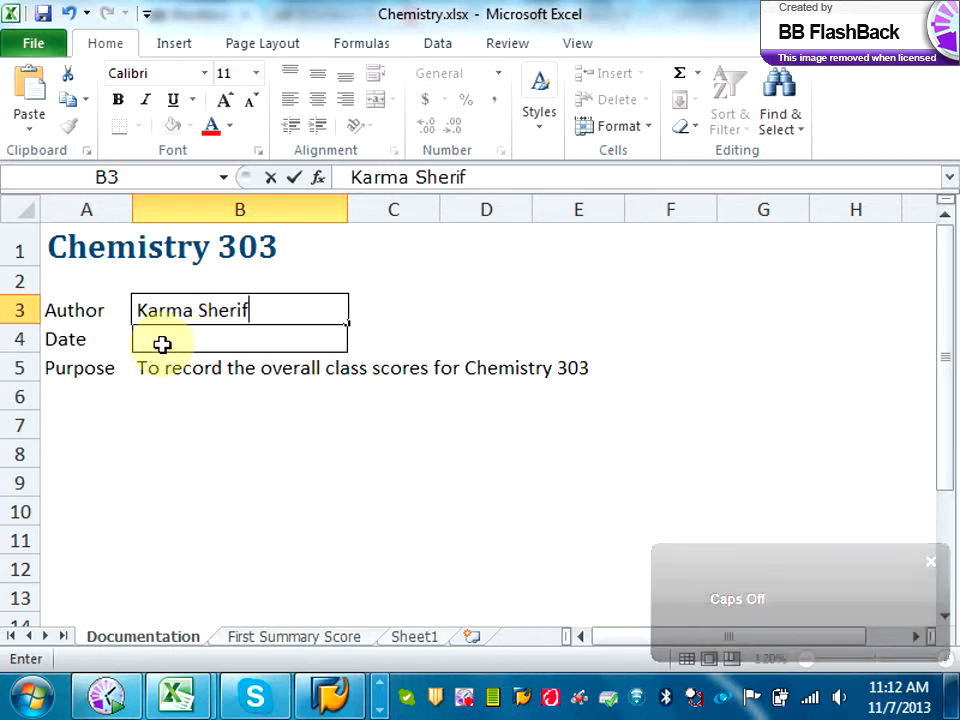
Enter the formula =today() in Date cell B4 of the Documentation sheet.
click(162, 344)
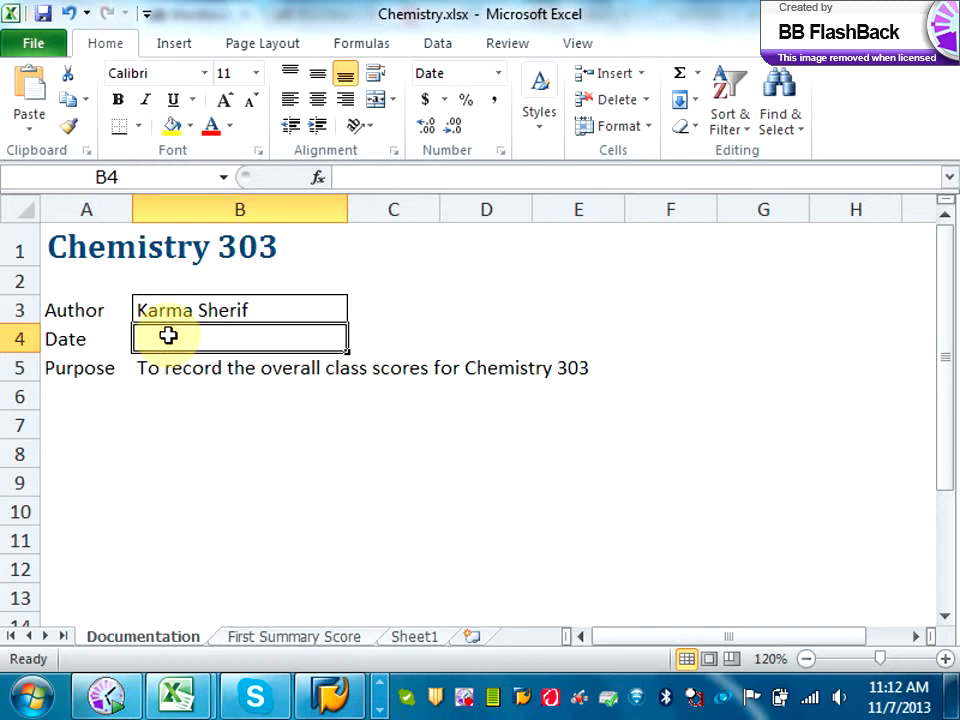
text(=today)
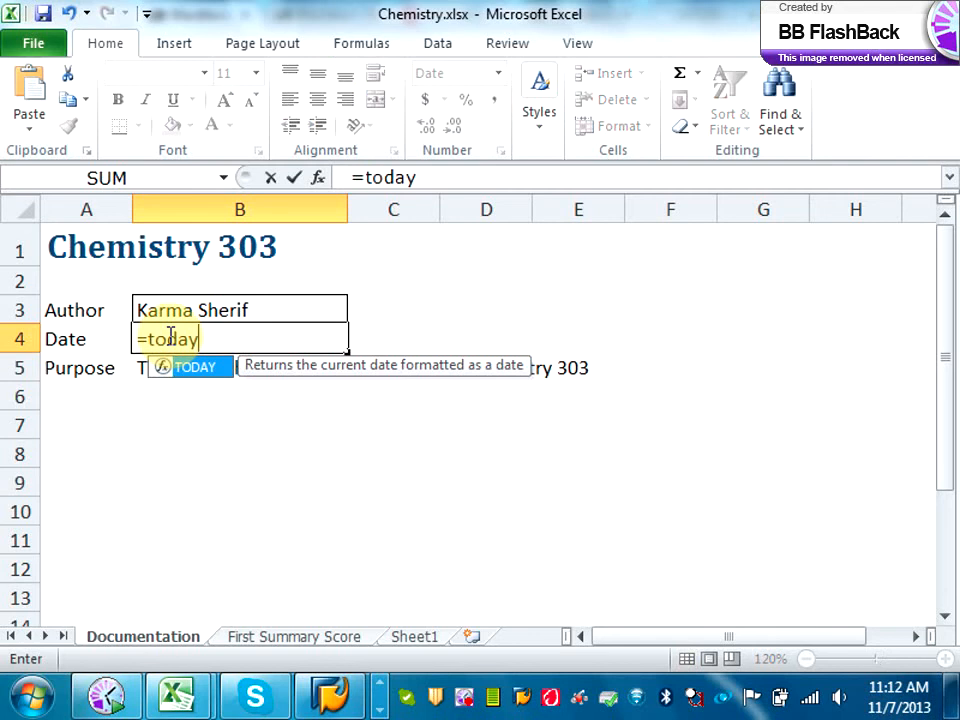
text(())
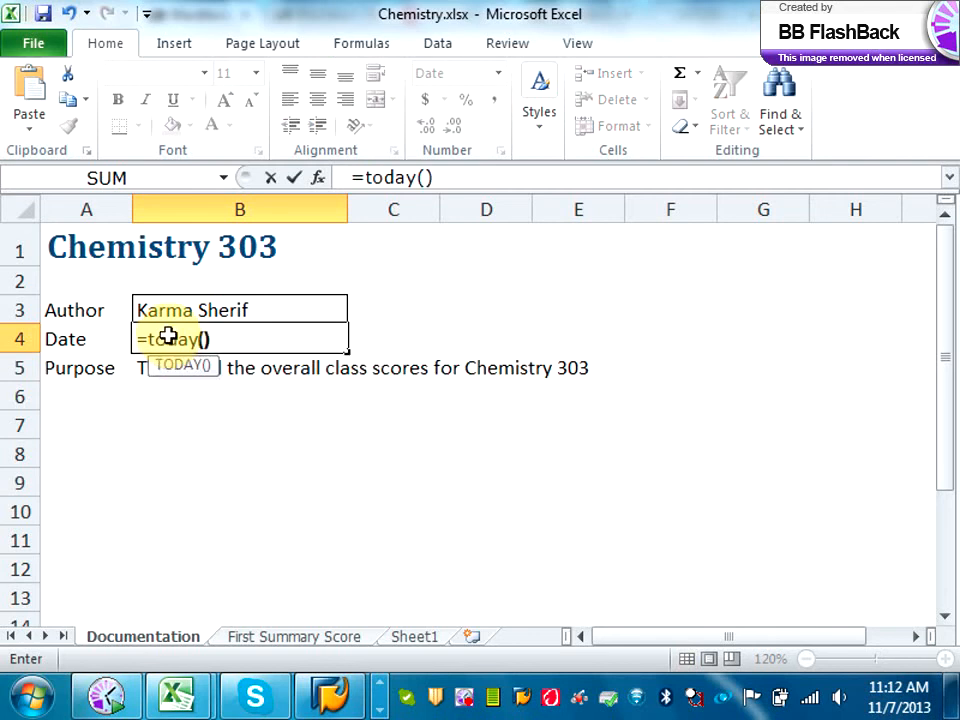
key(Return)
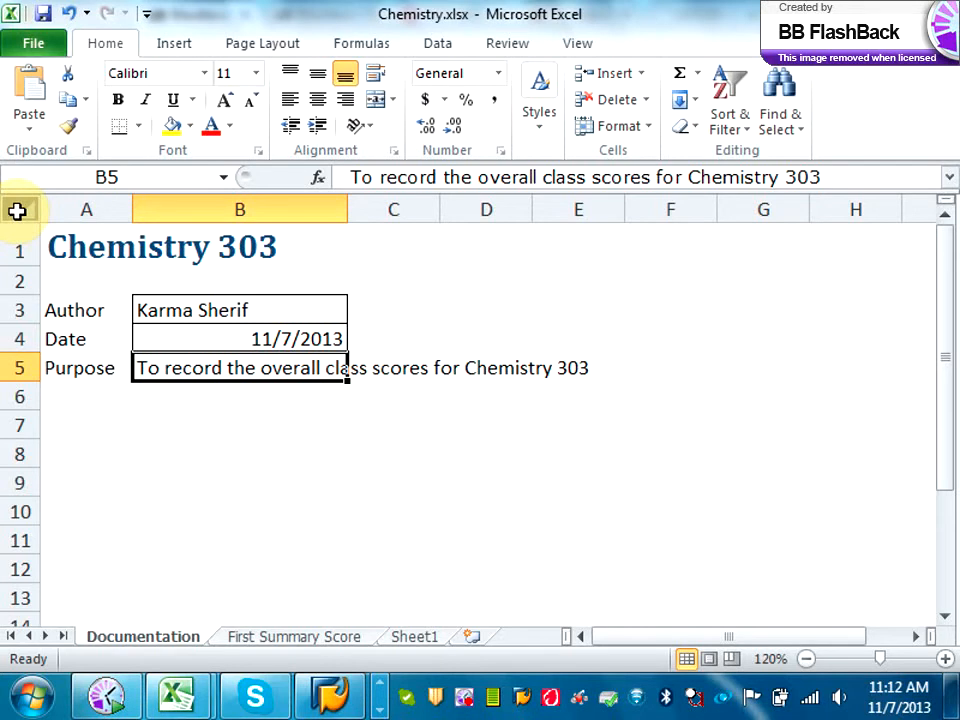
Fill the entire Documentation sheet with the base green theme color.
click(17, 211)
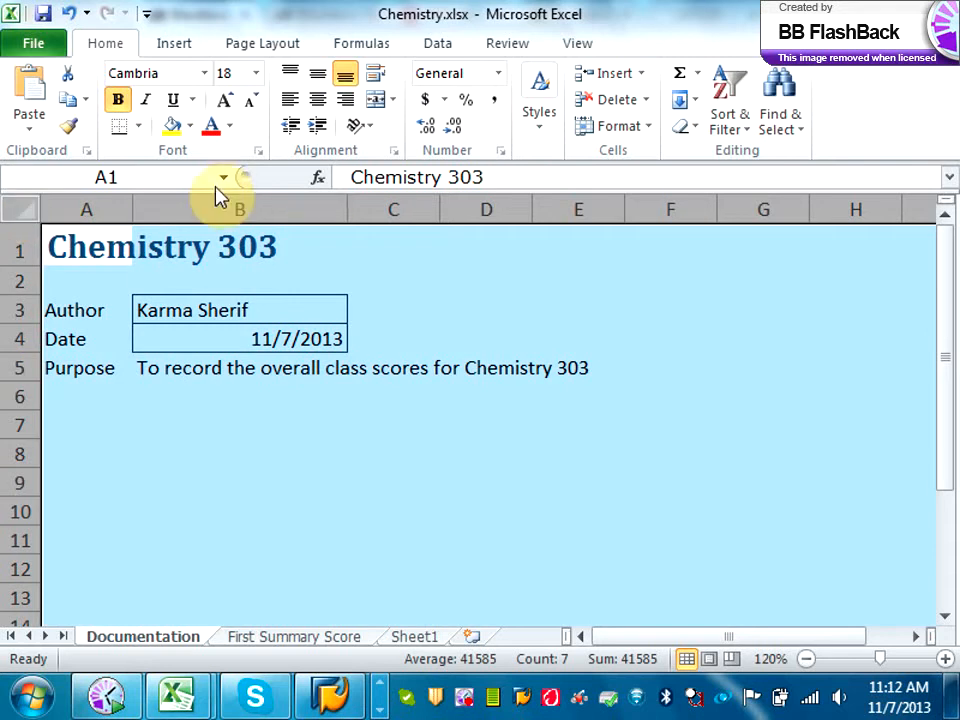
click(192, 128)
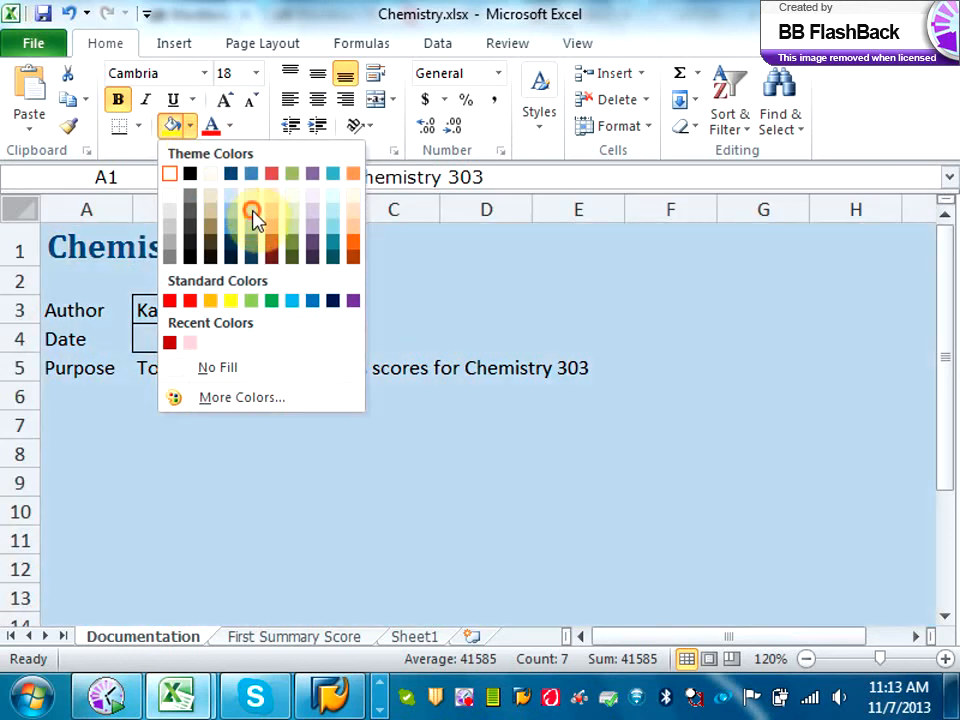
click(251, 212)
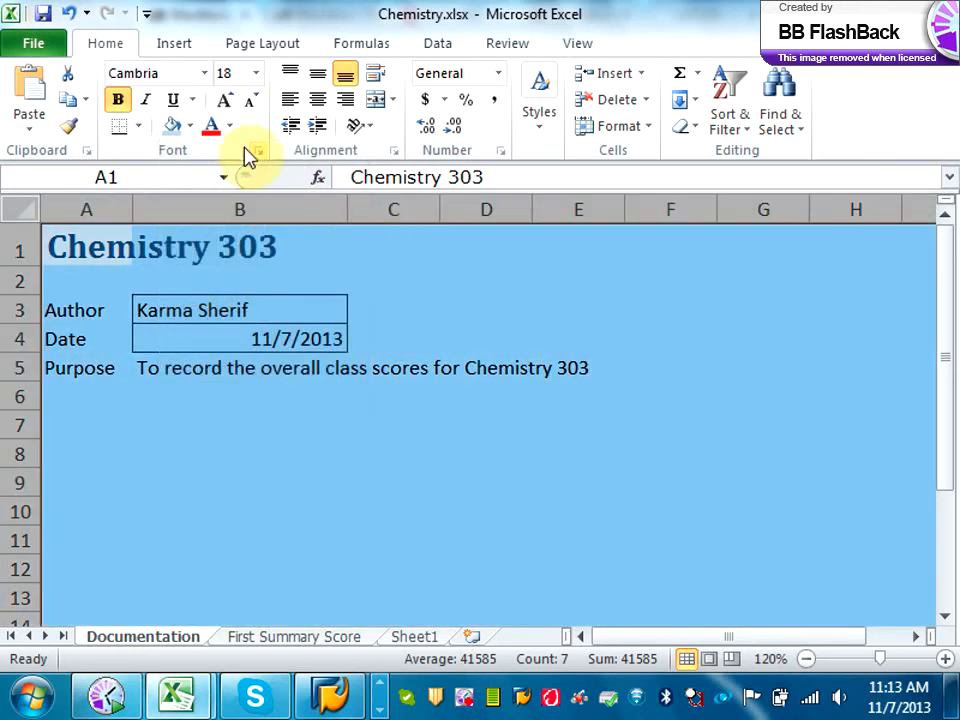
click(191, 128)
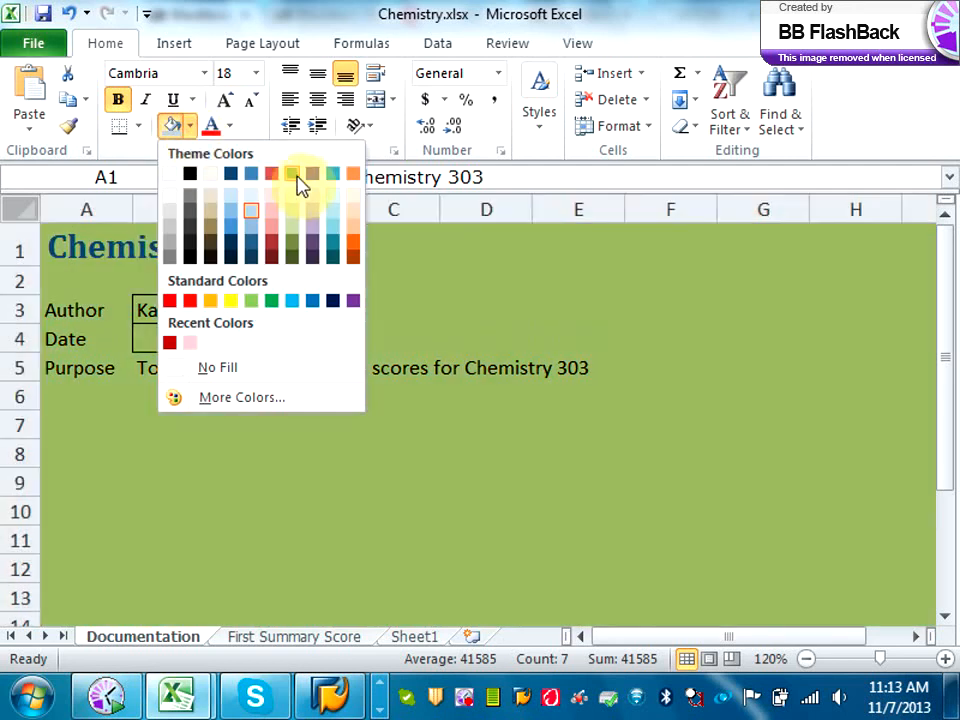
click(294, 186)
click(501, 482)
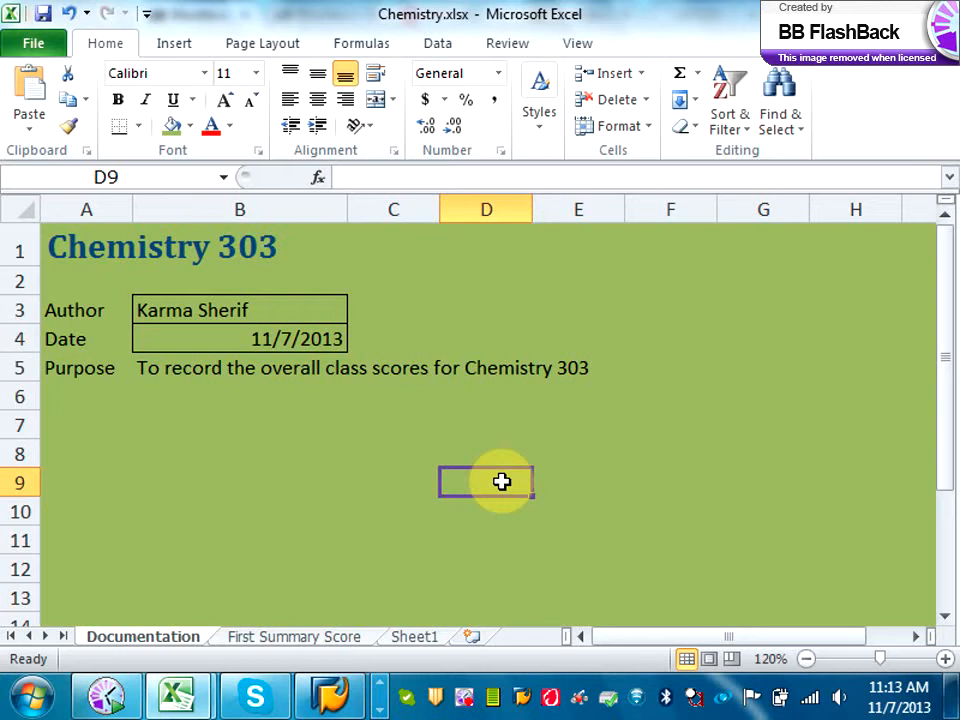
Open the First Summary Score sheet and bring the Overall column of the student scores table into view.
click(310, 645)
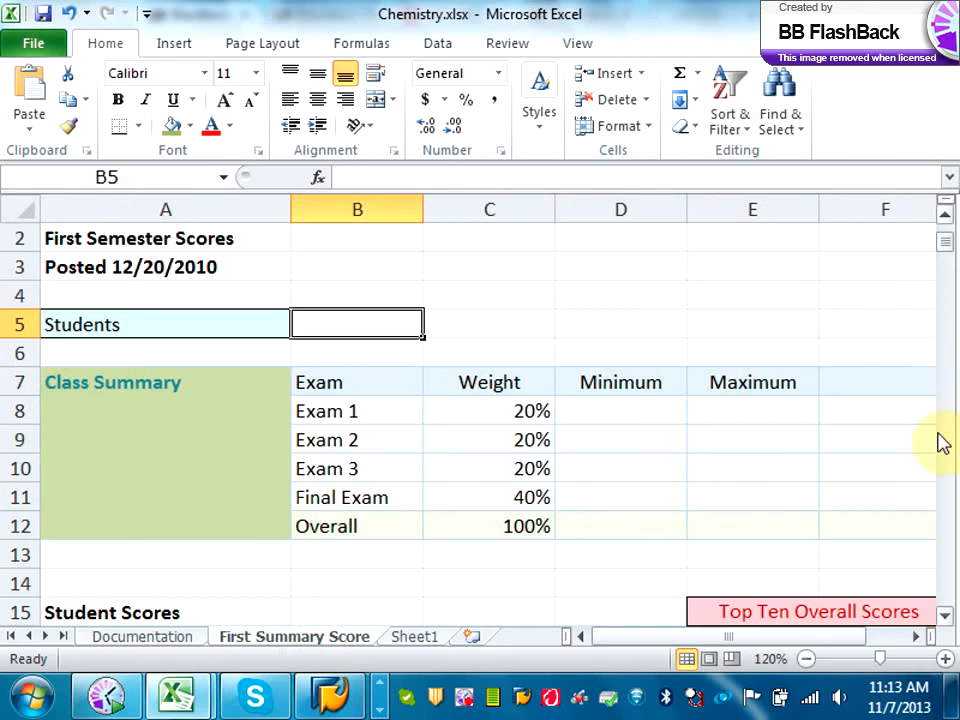
drag(945, 618, 943, 622)
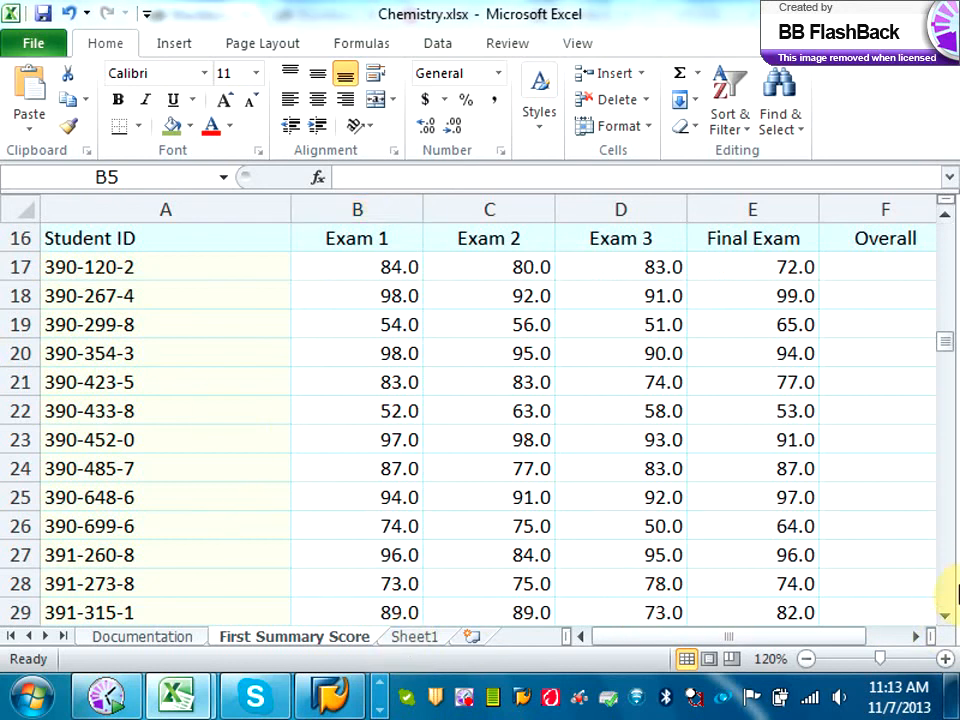
click(945, 620)
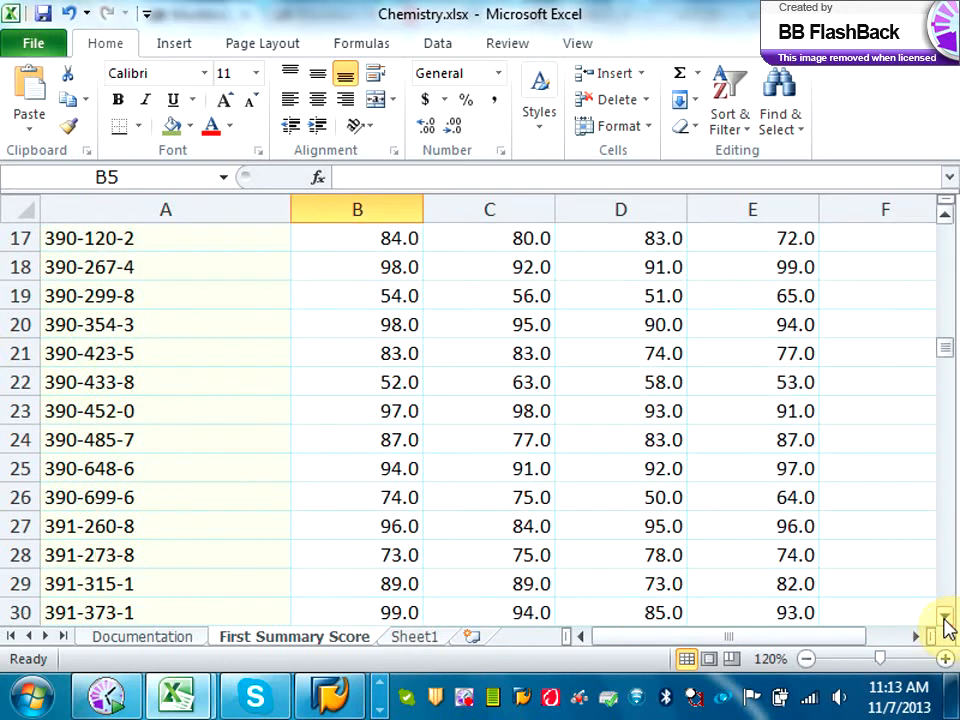
click(945, 620)
click(945, 620)
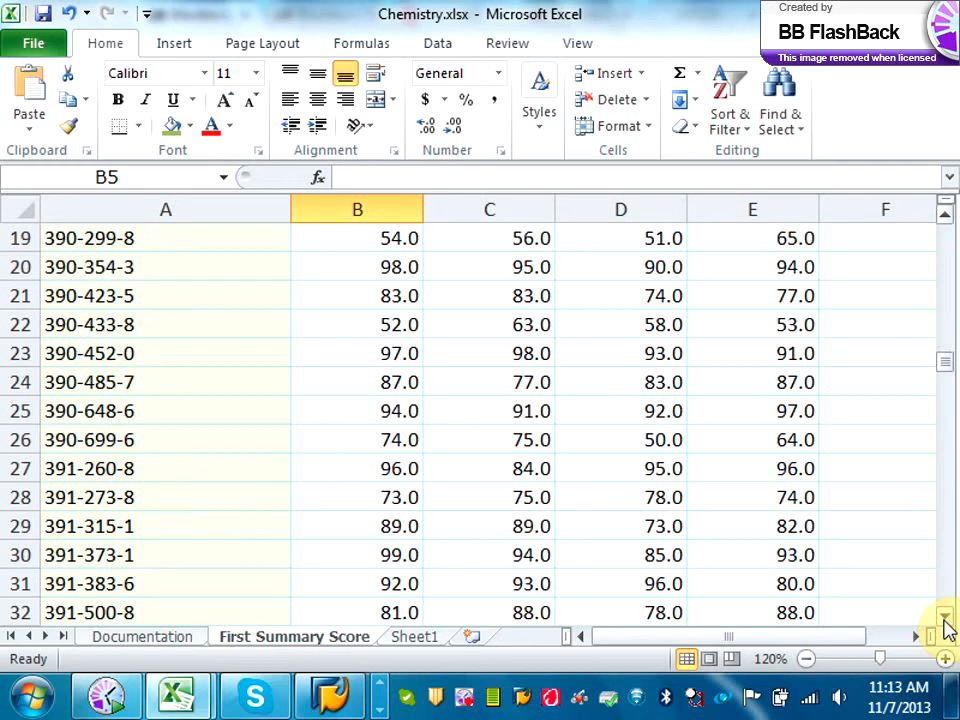
click(919, 637)
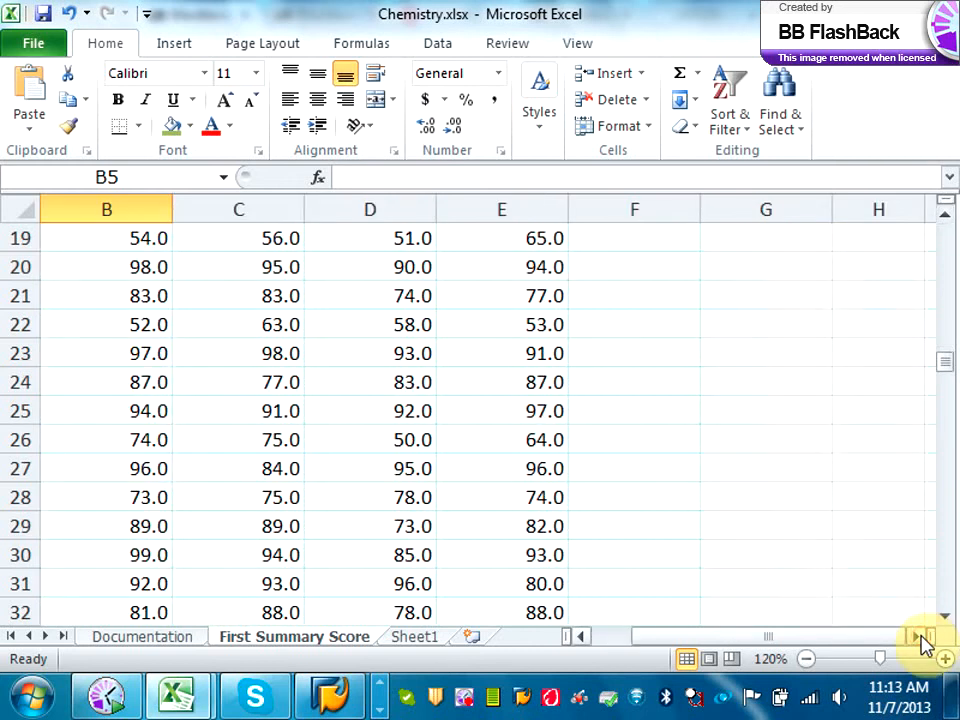
drag(949, 372, 947, 326)
Start the weighted overall score formula in F17 with the Exam 1 weight times the first student's score, =C8*B17.
click(645, 355)
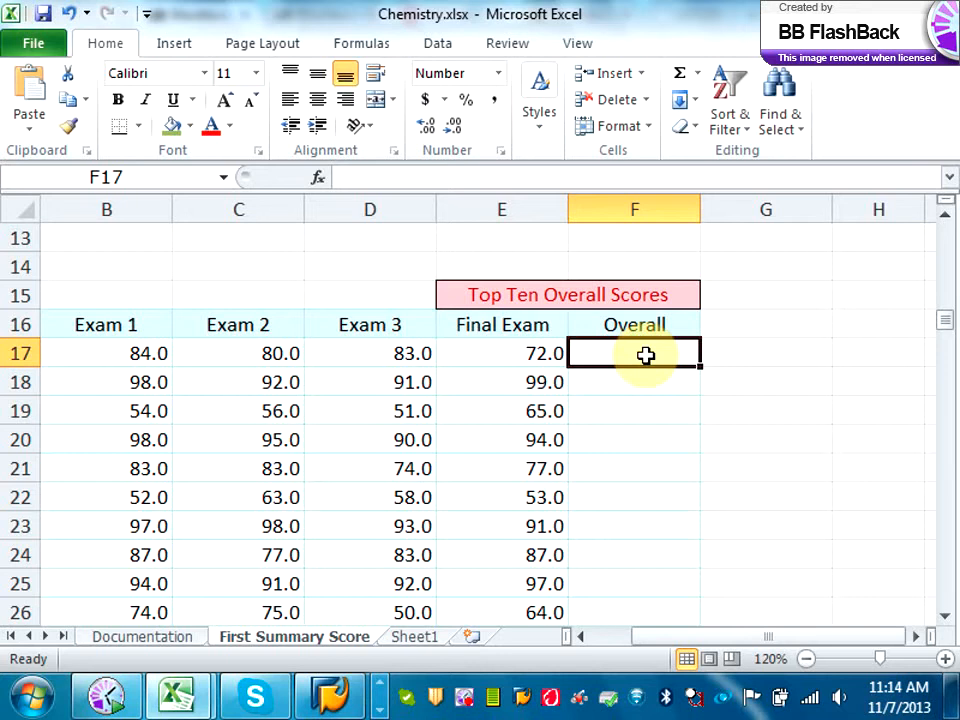
text(=)
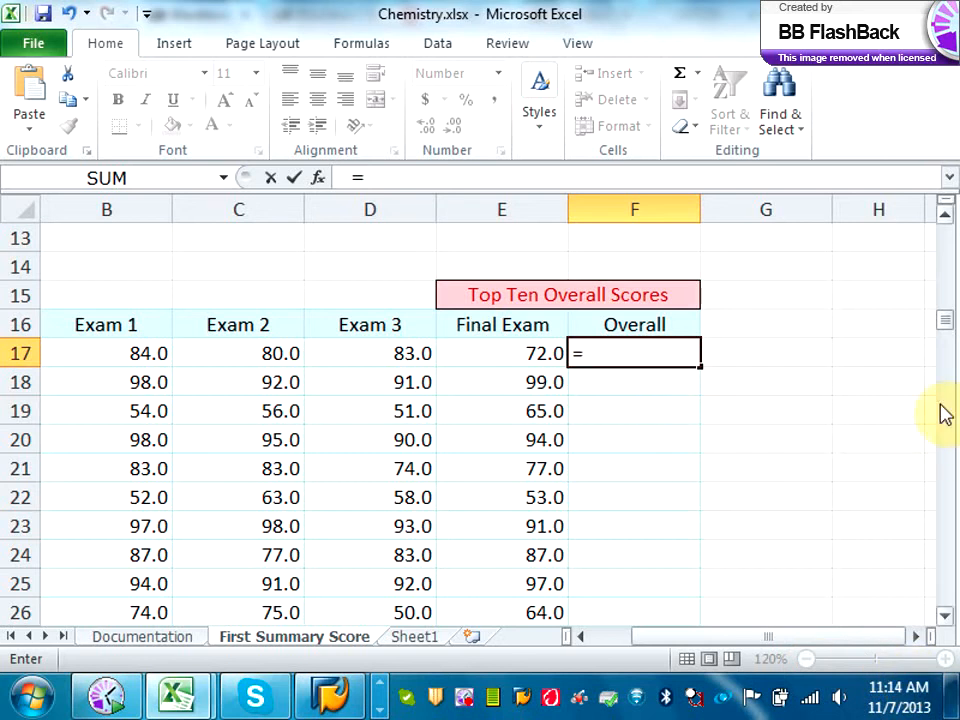
click(610, 638)
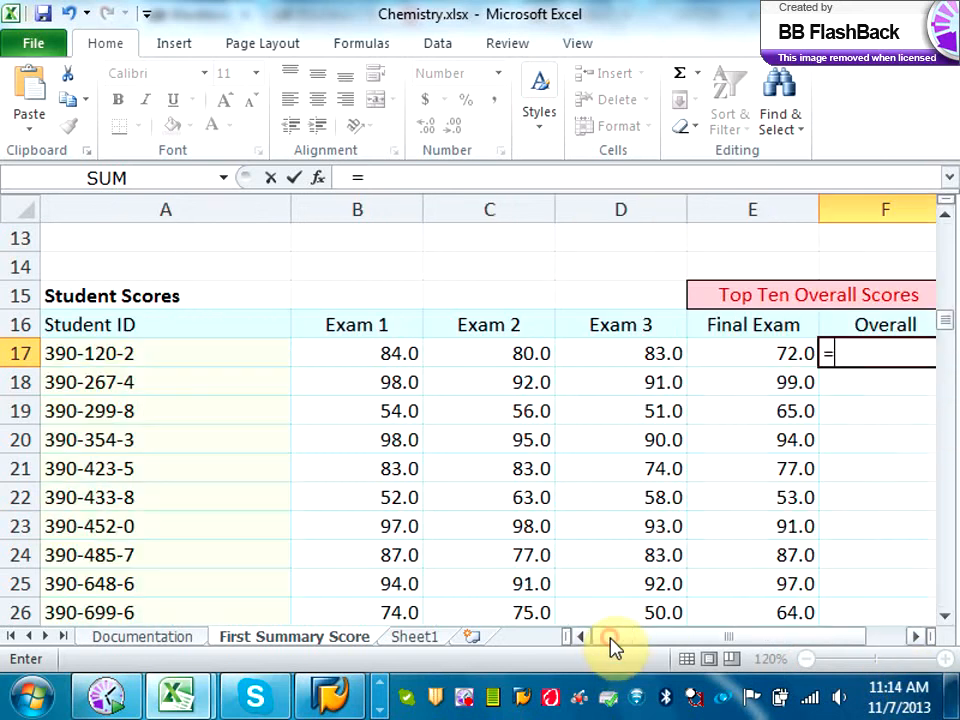
drag(945, 320, 950, 288)
click(533, 268)
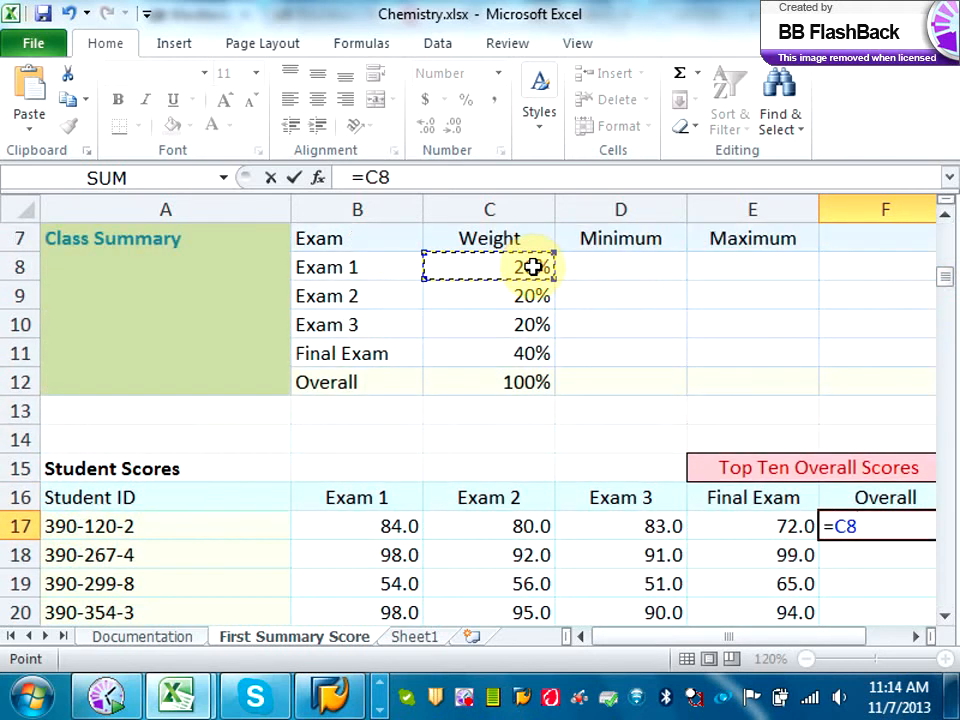
text(*)
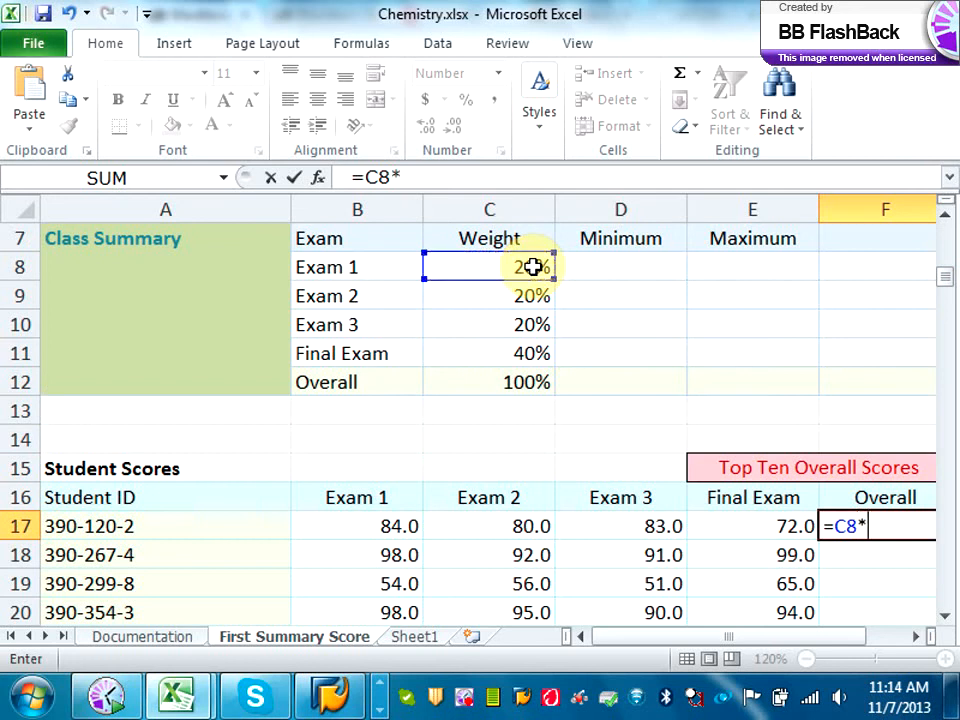
click(381, 534)
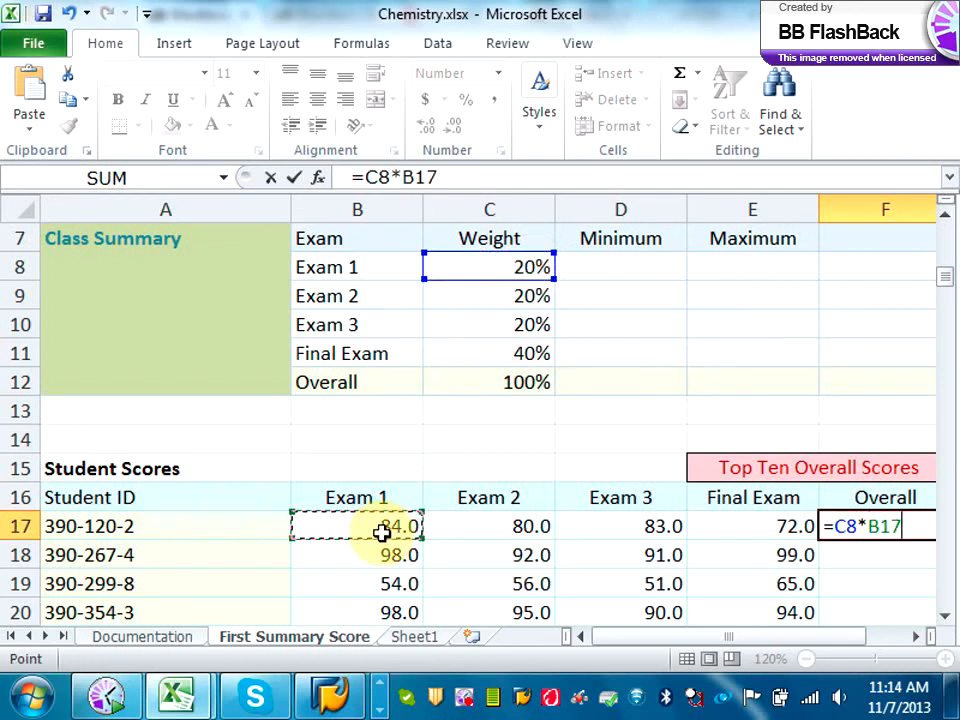
Extend the F17 formula with the weighted Exam 2 and Exam 3 scores, +C9*C17+C10*D17.
text(+)
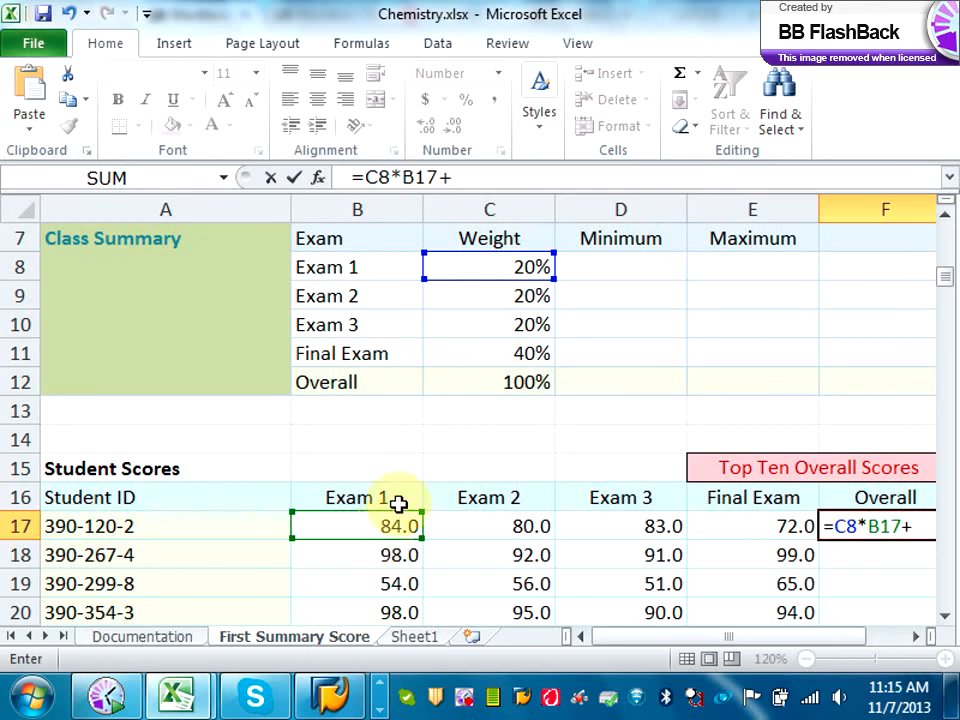
click(504, 298)
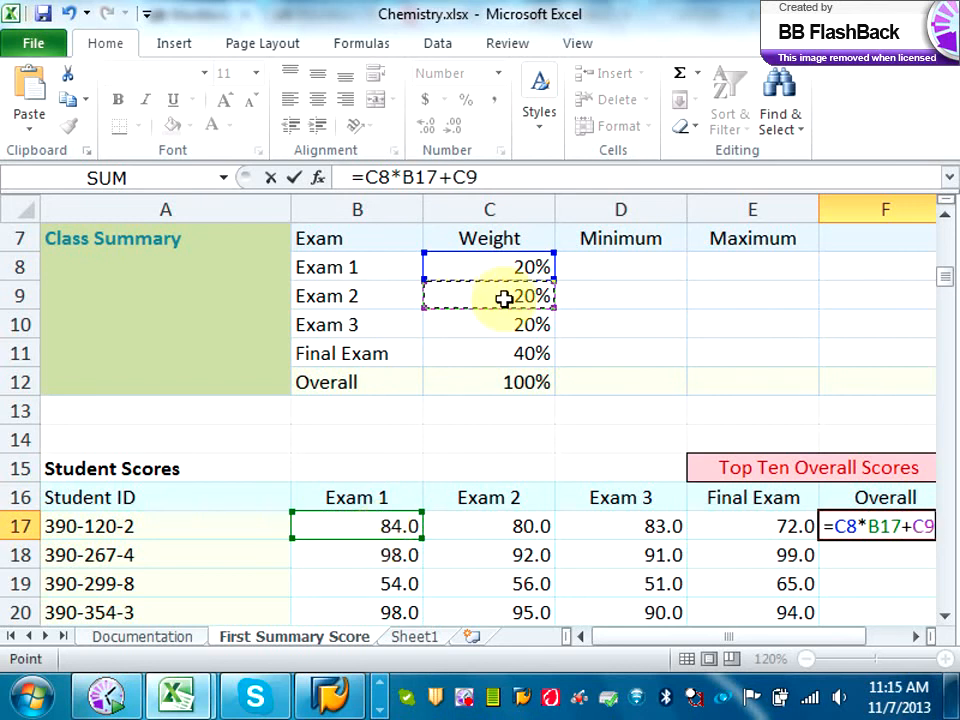
text(*)
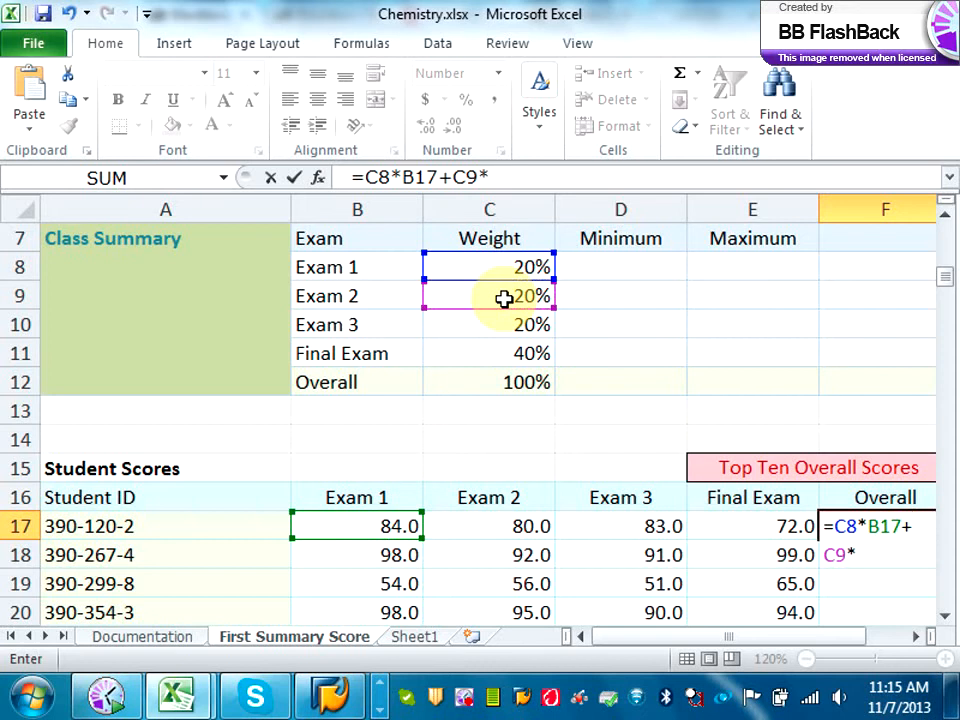
click(516, 524)
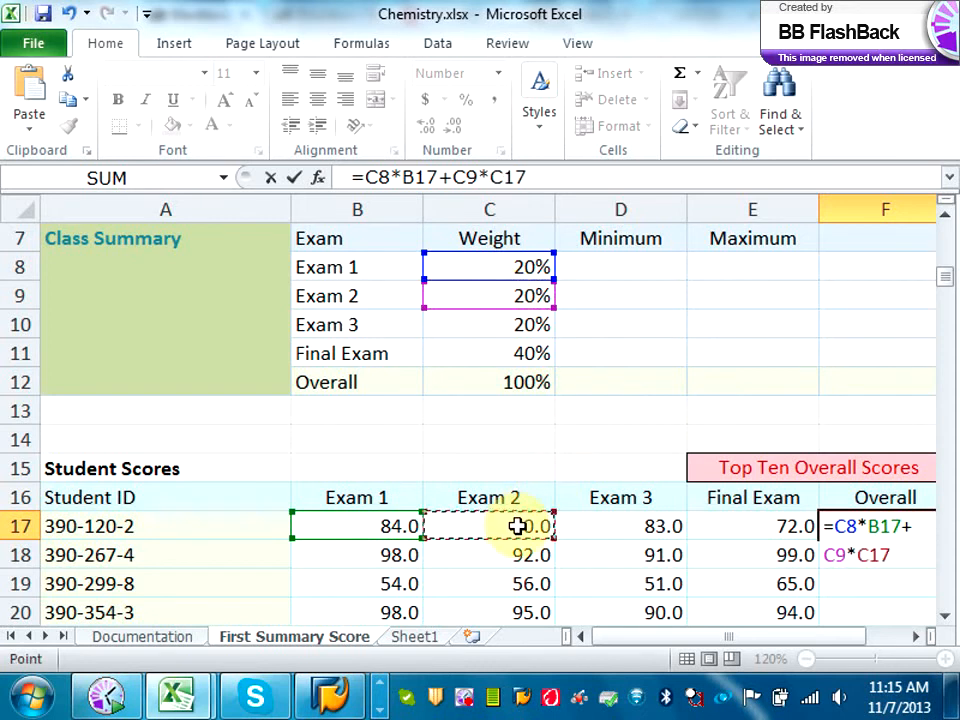
text(+)
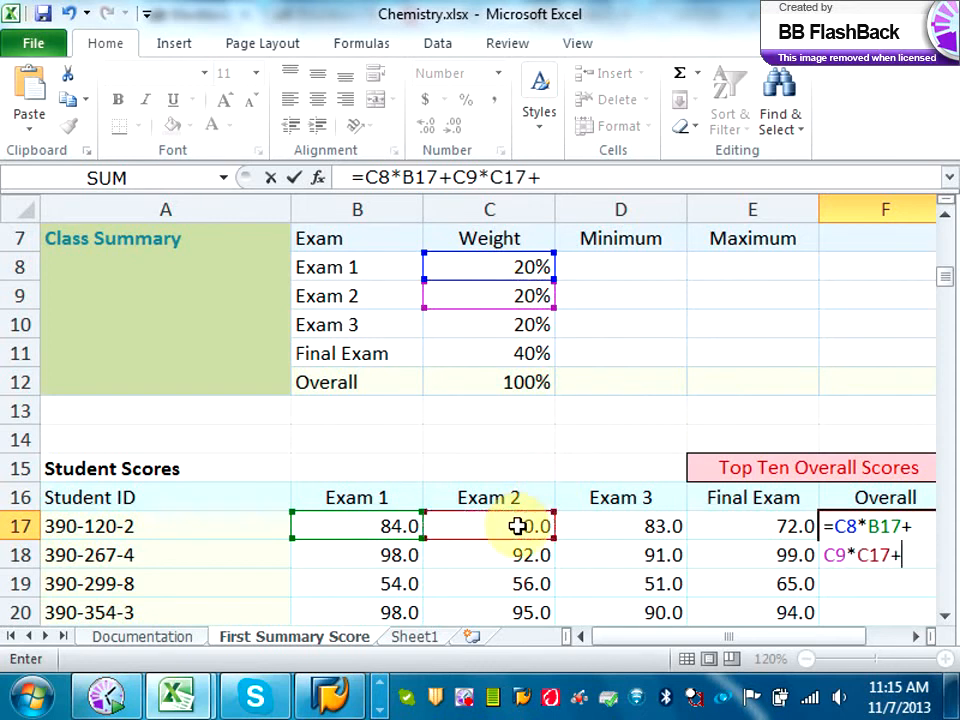
click(509, 320)
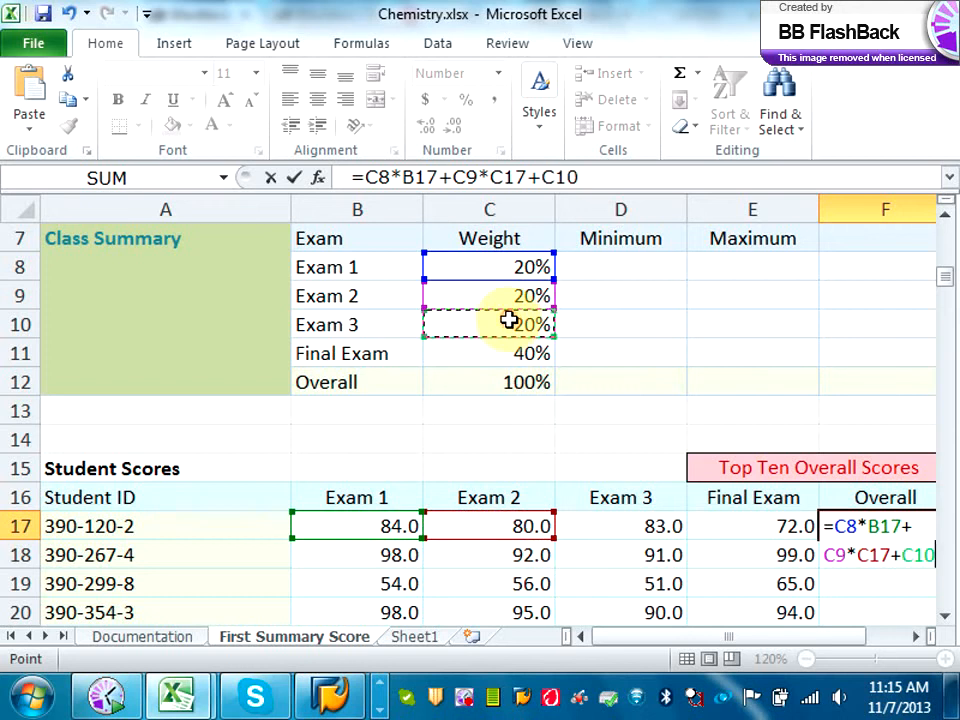
text(*)
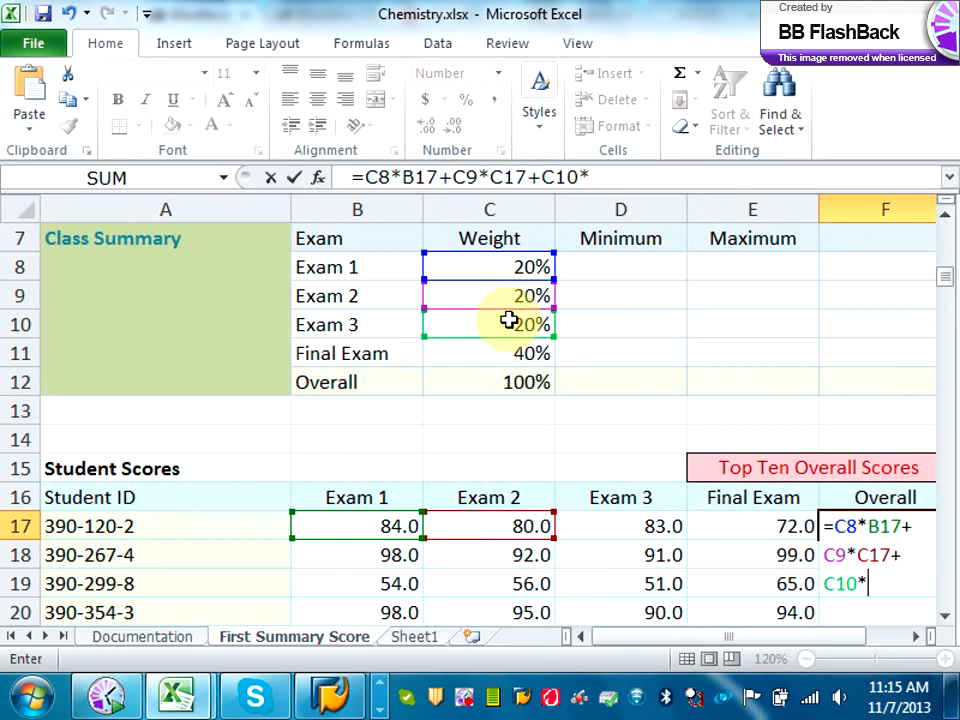
click(636, 520)
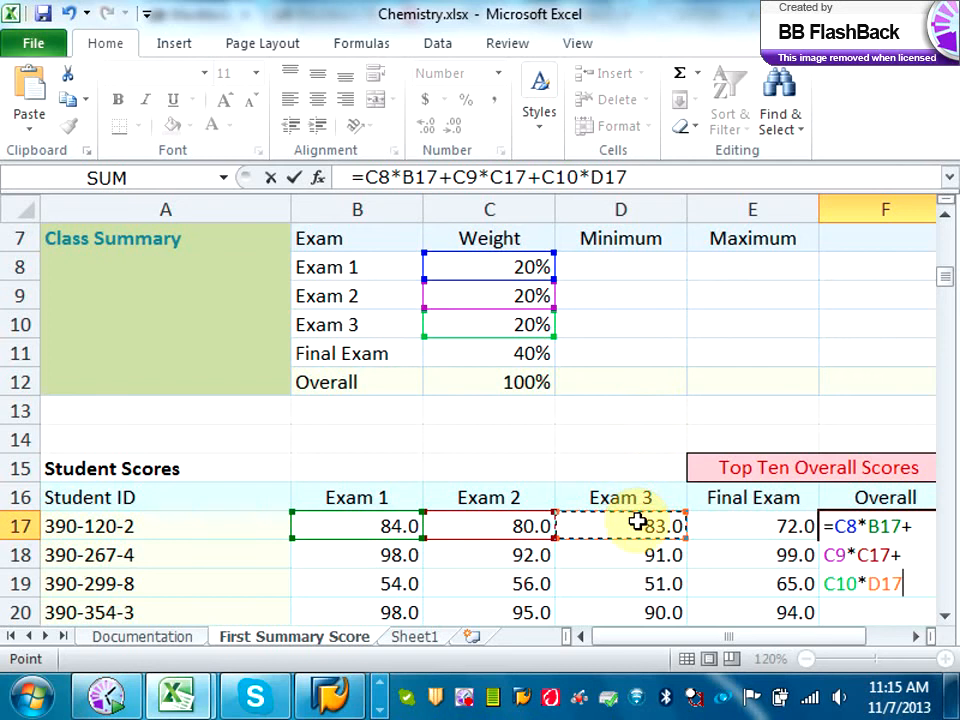
Add the weighted final exam score, +C11*E17, to the F17 formula and commit it.
text(+)
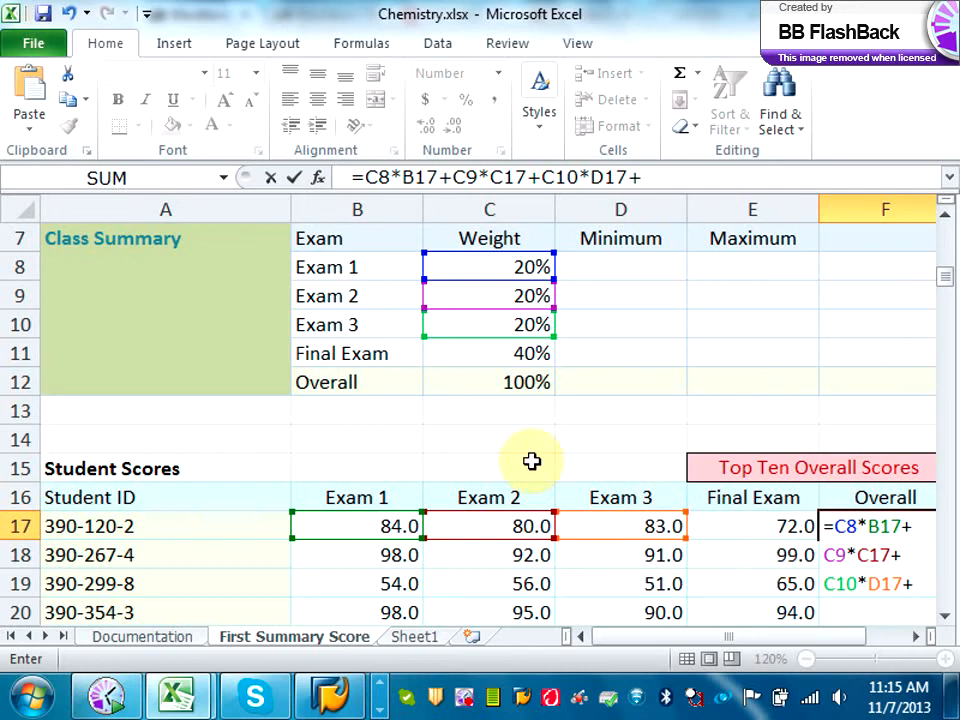
click(524, 356)
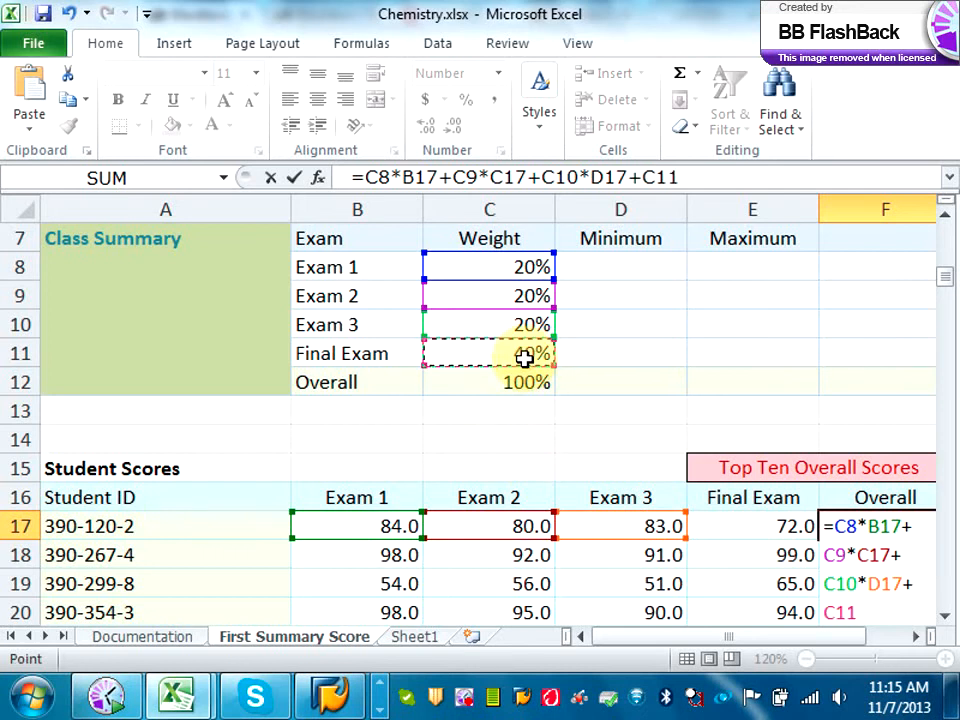
text(*)
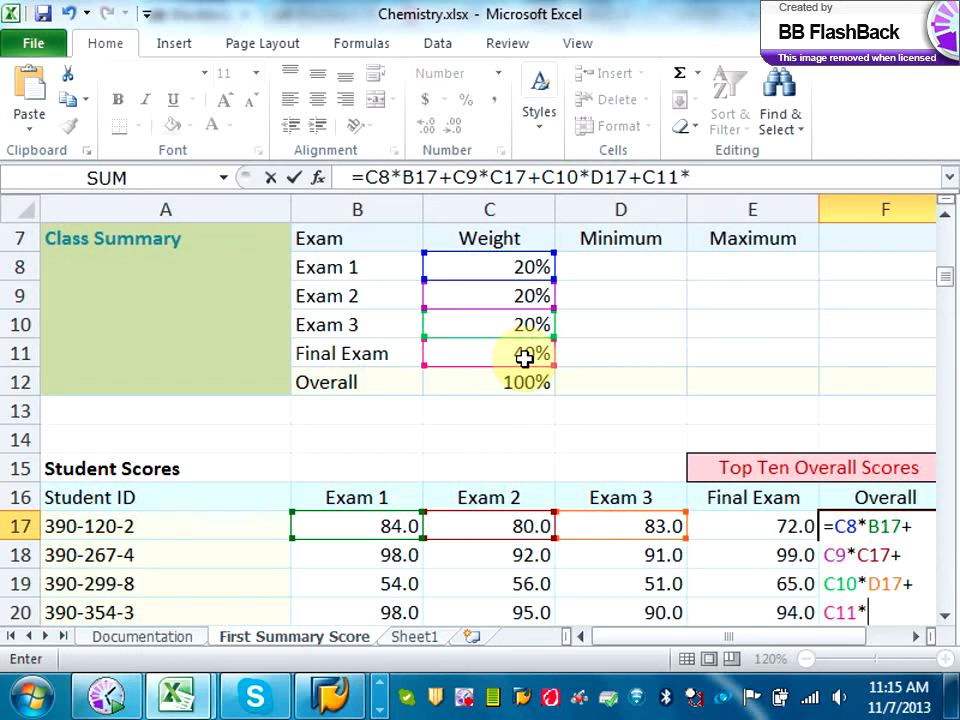
click(762, 524)
key(Return)
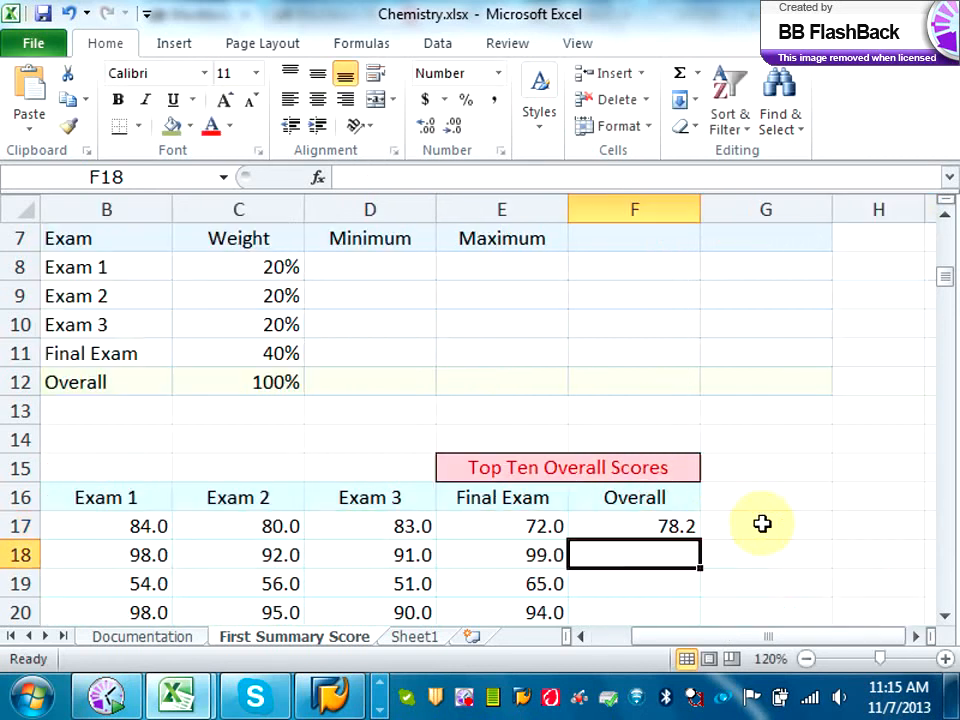
Try copying the relative-reference F17 formula down to F20 and once more into F18 only, undoing each fill.
click(669, 529)
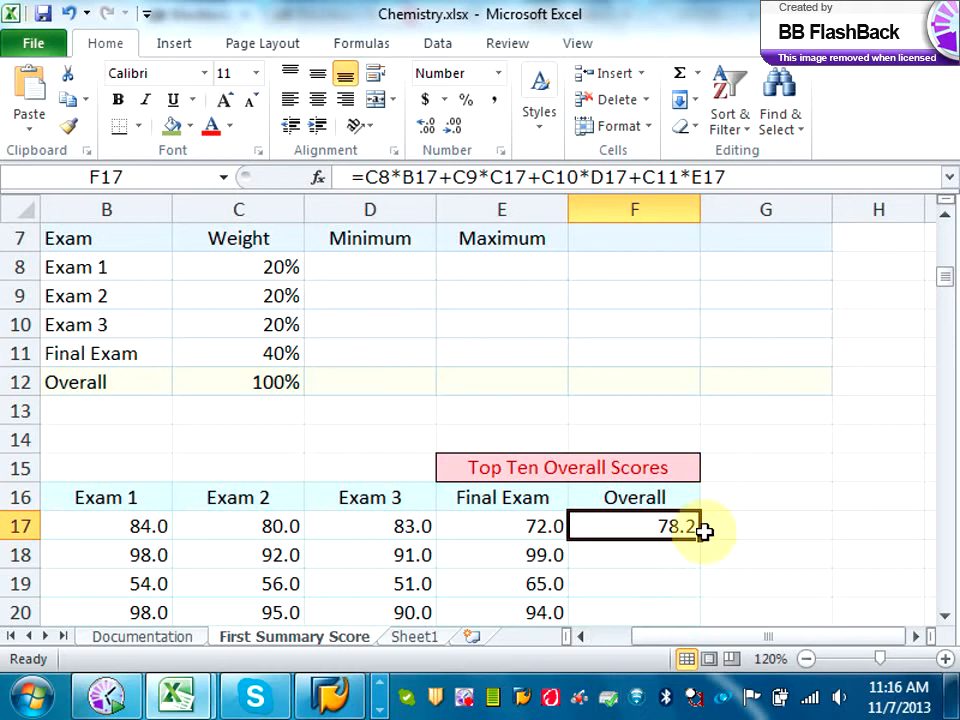
drag(699, 537, 697, 613)
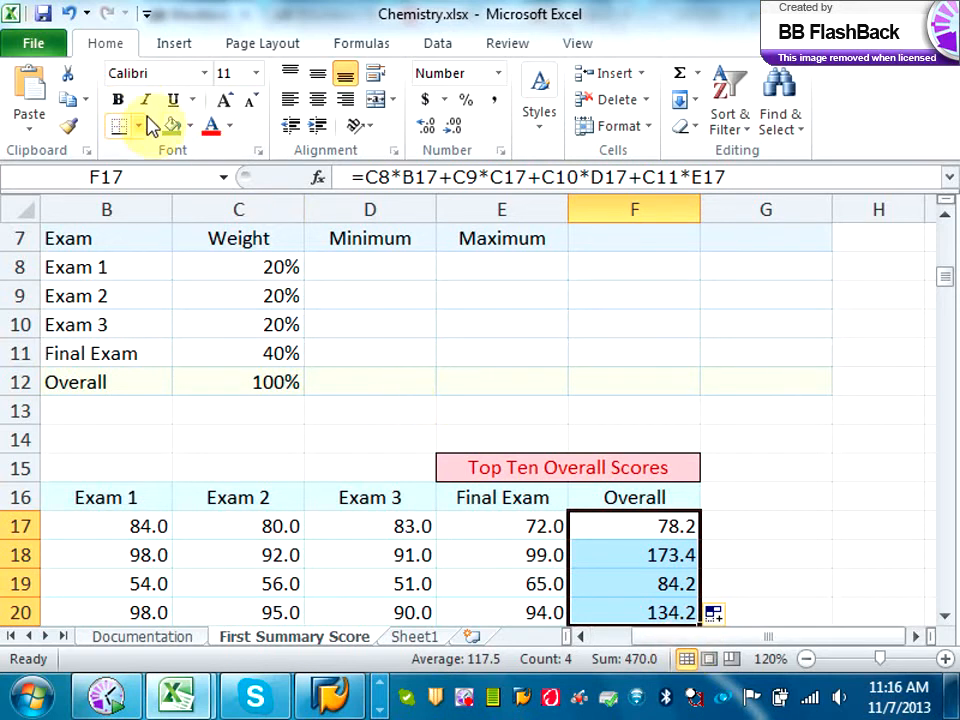
click(70, 13)
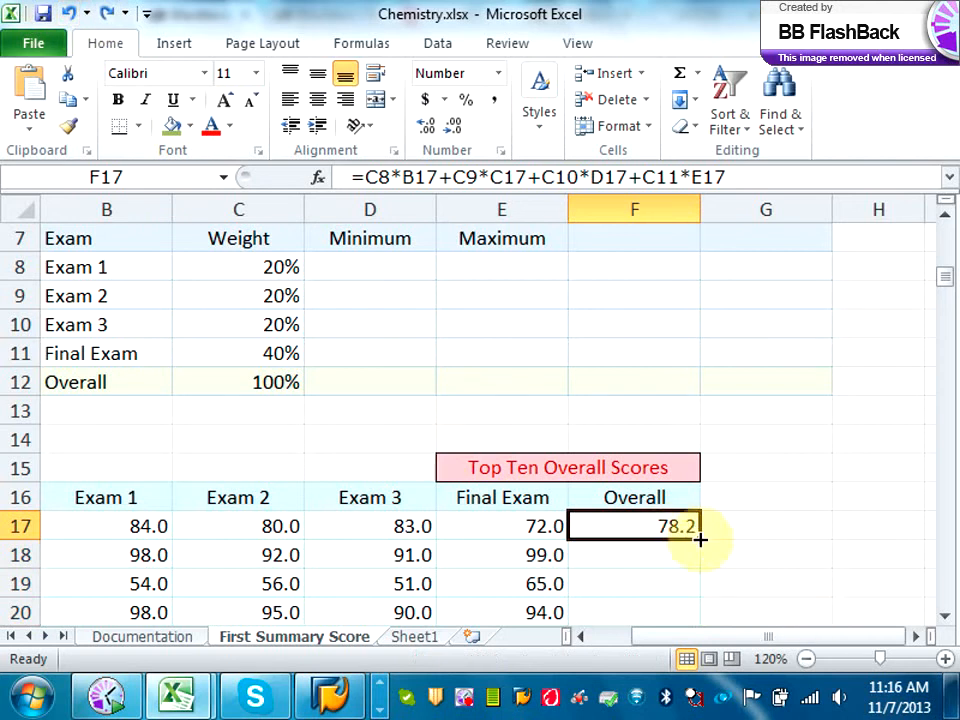
drag(700, 539, 700, 563)
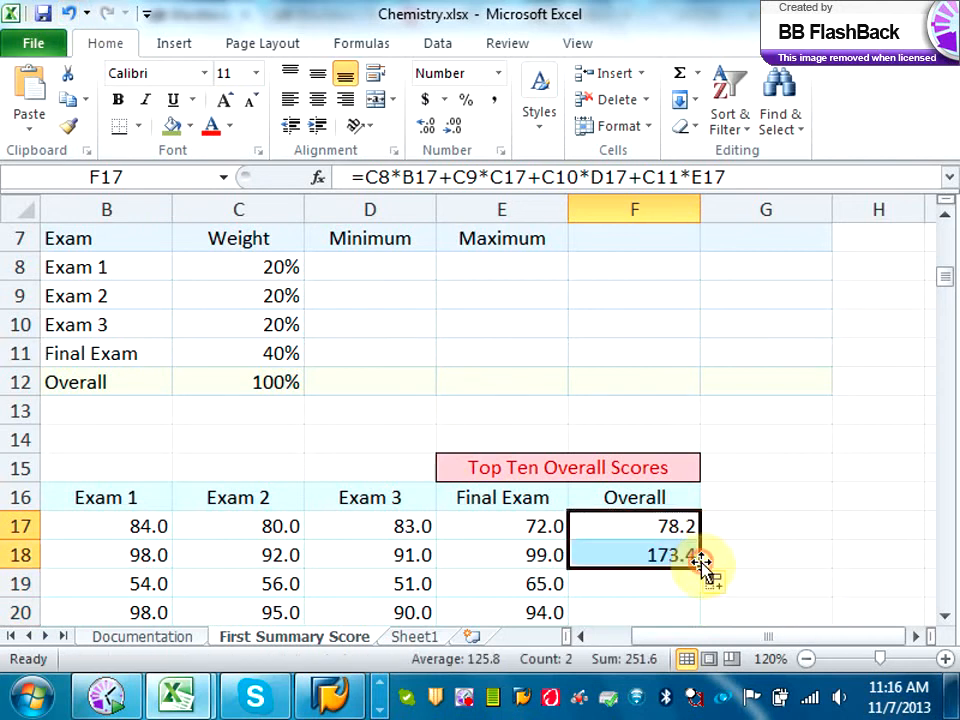
click(645, 553)
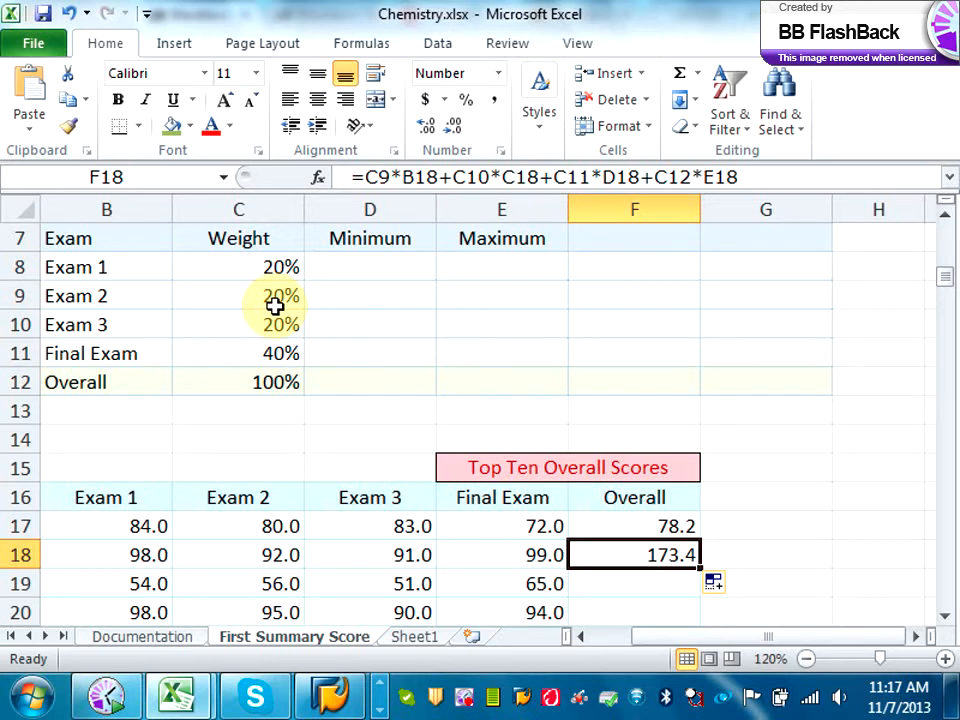
click(66, 13)
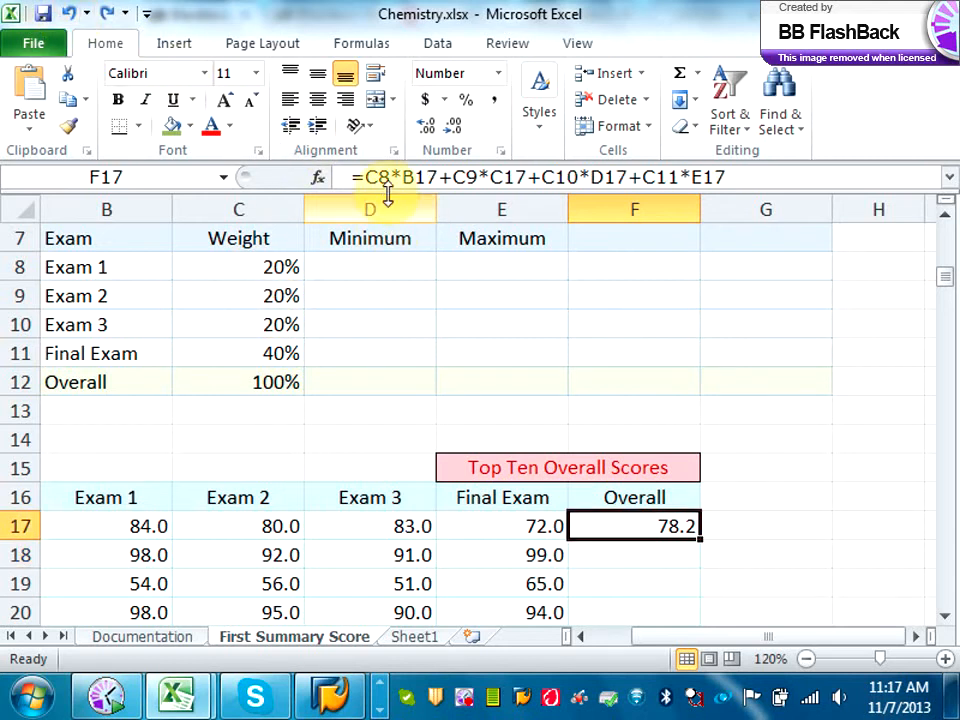
Make the Exam 1 and Exam 2 weight references in the F17 formula absolute, as $C$8 and $C$9.
click(282, 271)
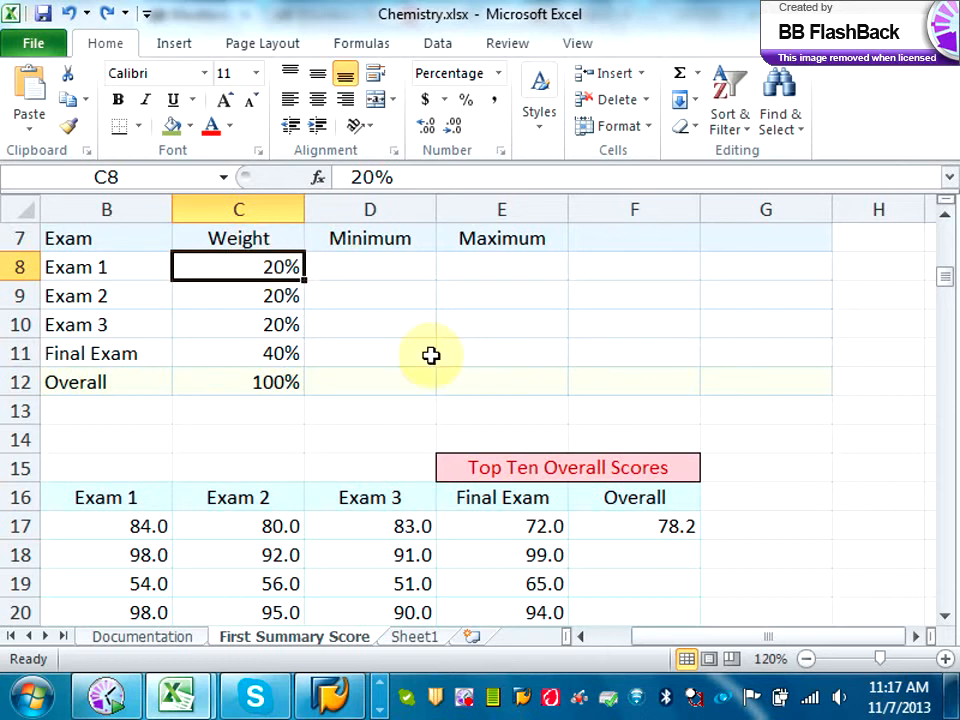
click(663, 527)
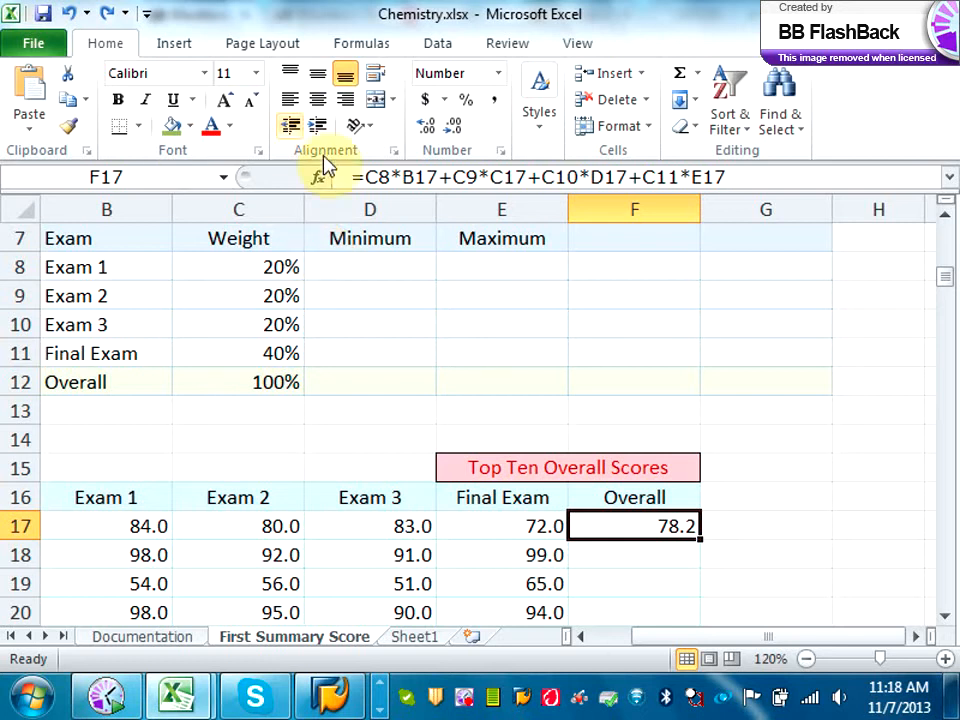
click(365, 178)
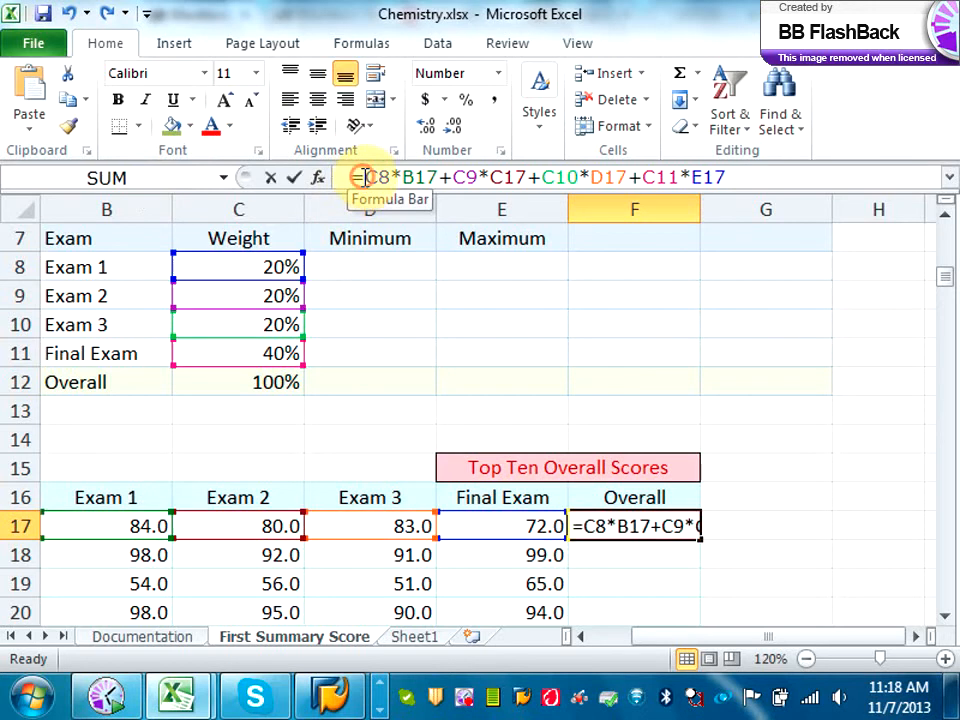
text($C)
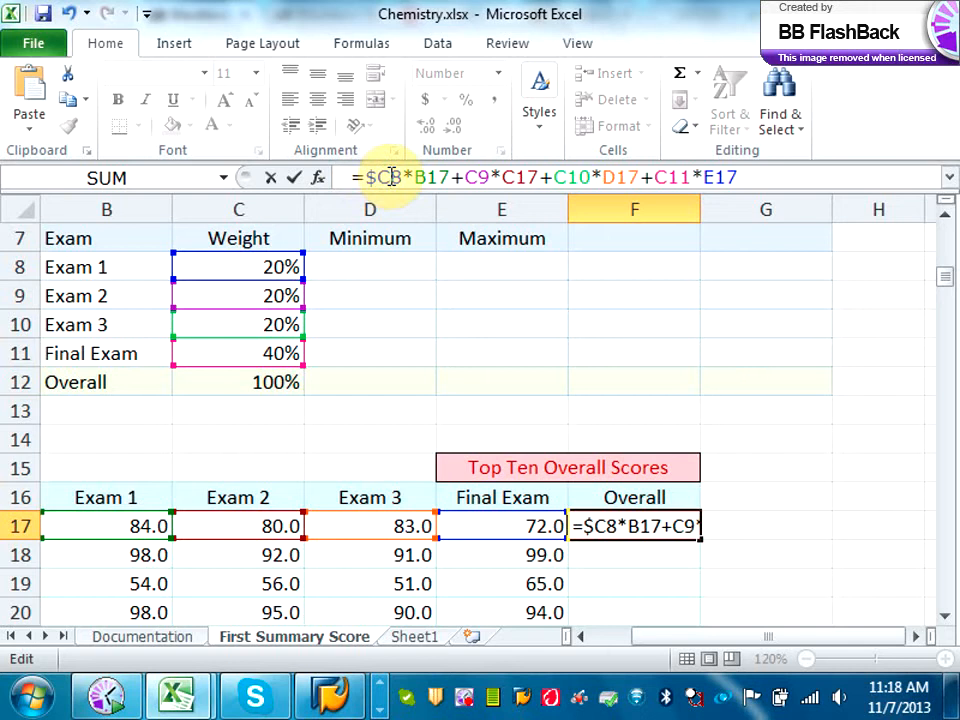
text($)
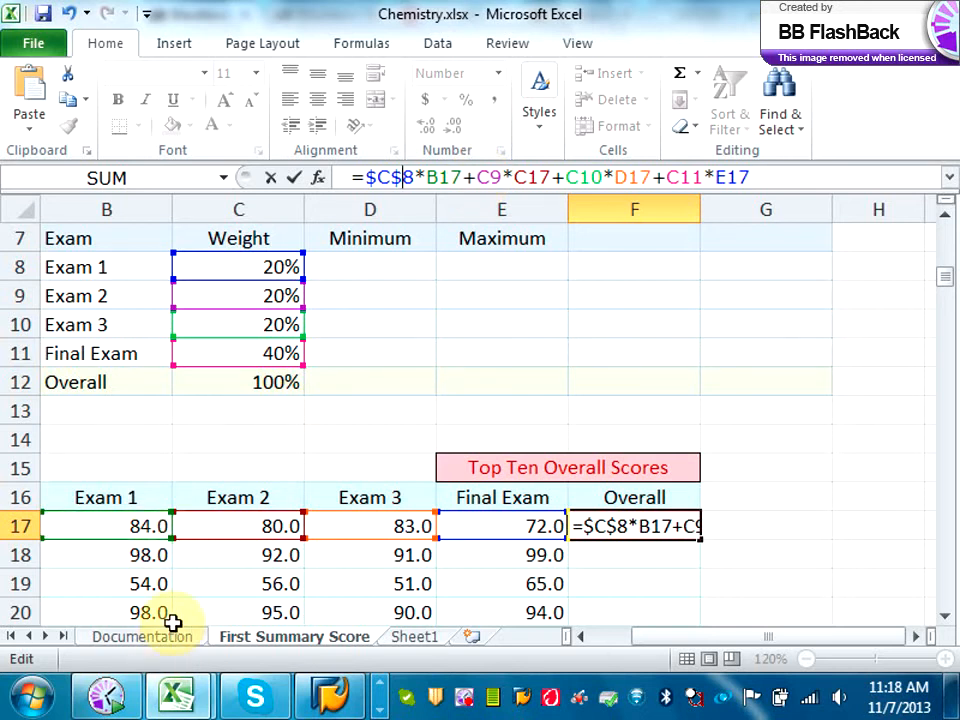
click(478, 178)
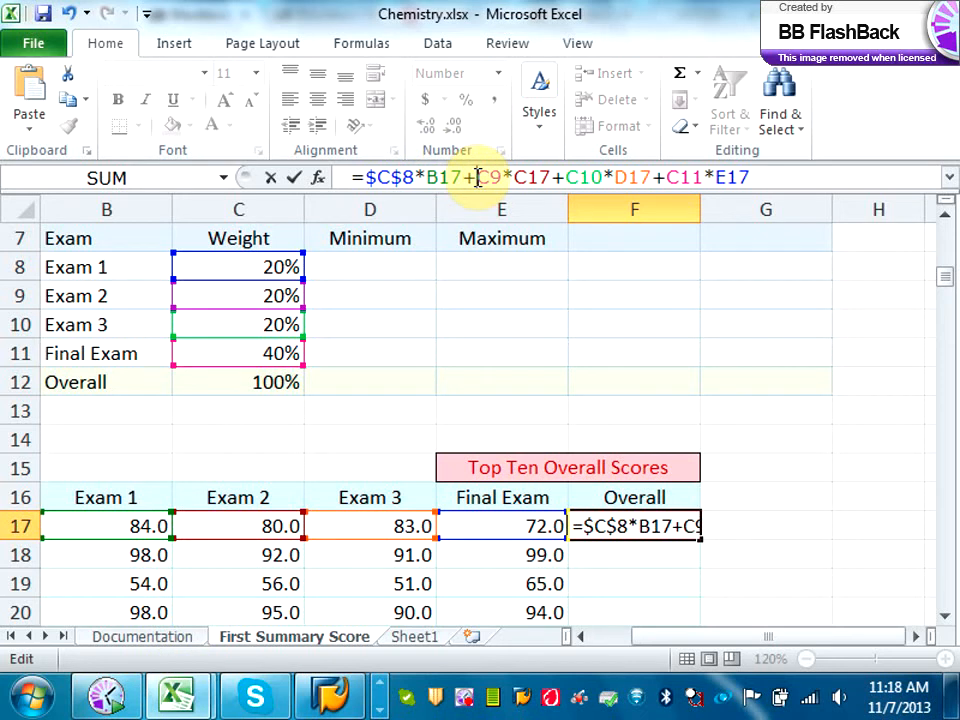
text($)
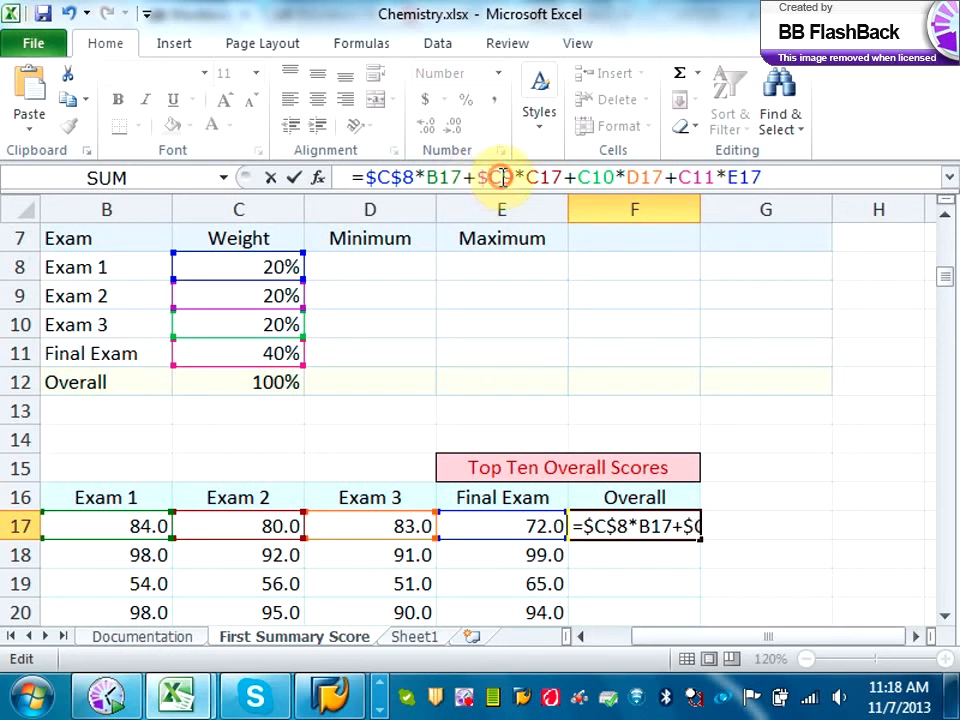
click(505, 177)
text($)
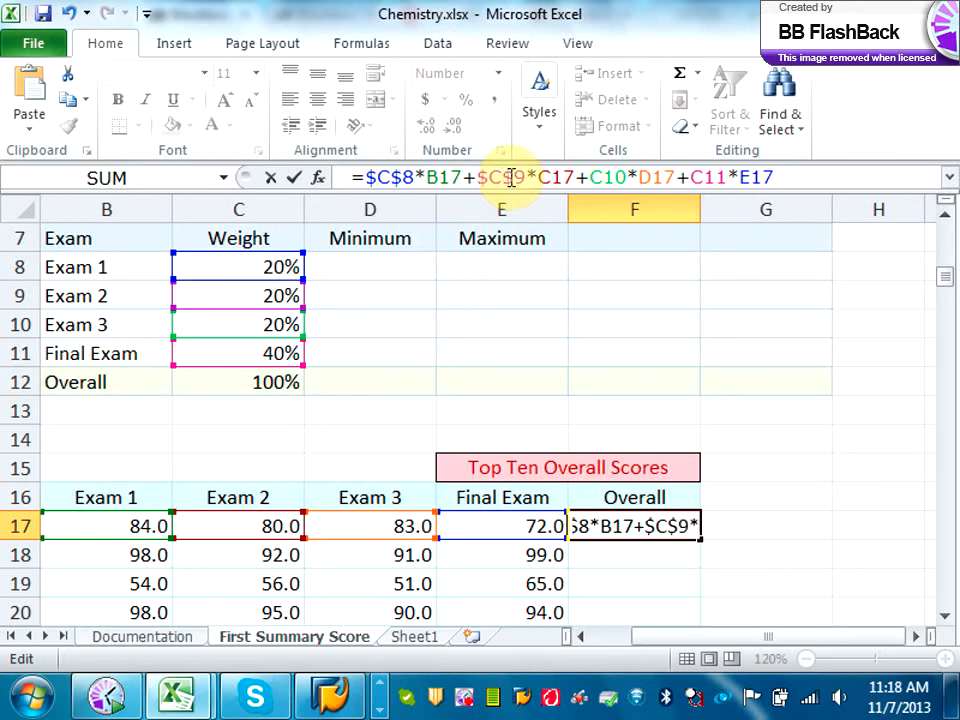
Make the Exam 3 and final exam weight references in F17 absolute, as $C$10 and $C$11, and commit the formula.
click(590, 177)
text($)
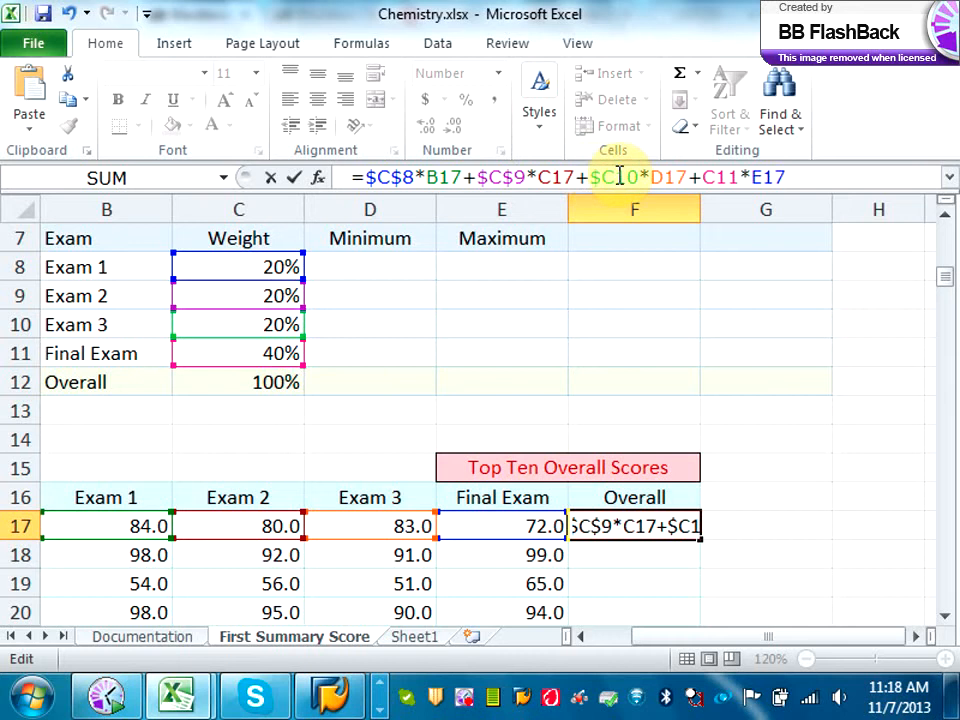
click(620, 177)
text($)
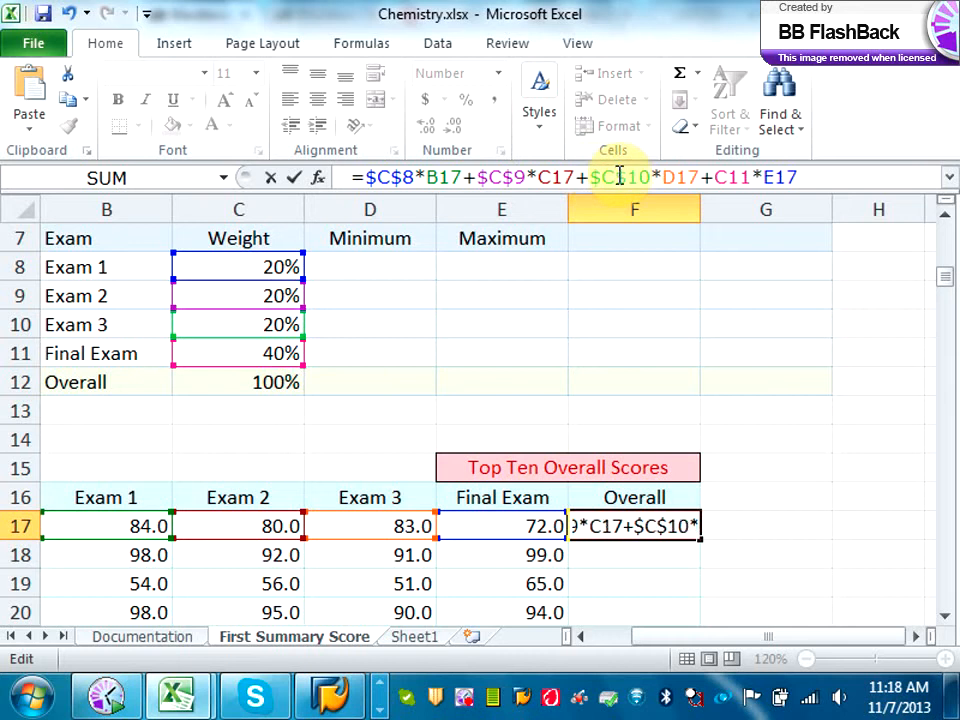
click(715, 177)
text($C)
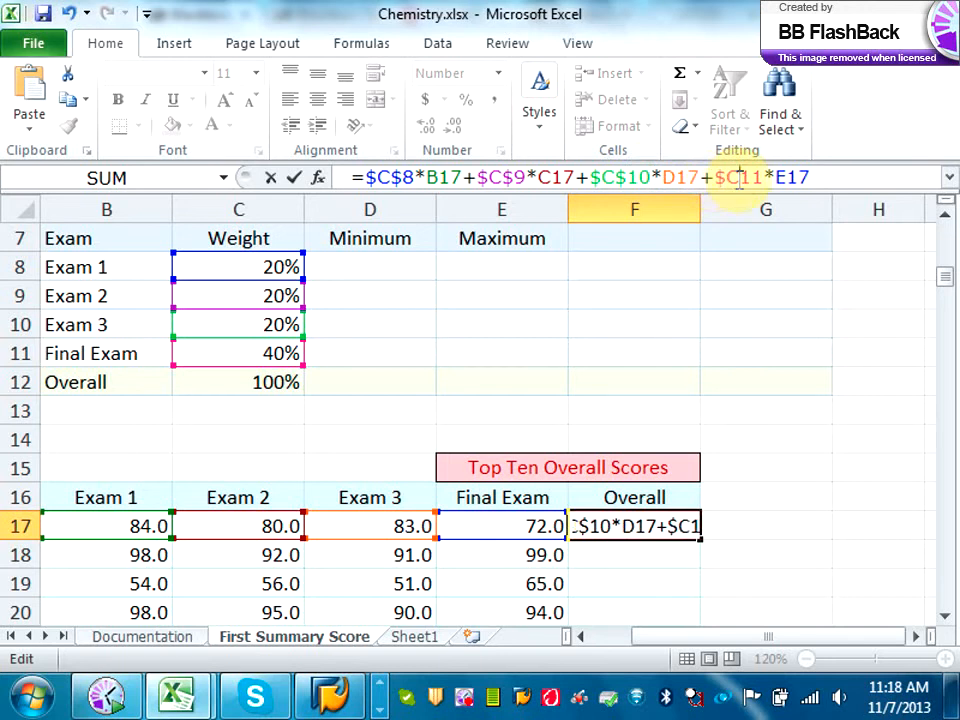
text($)
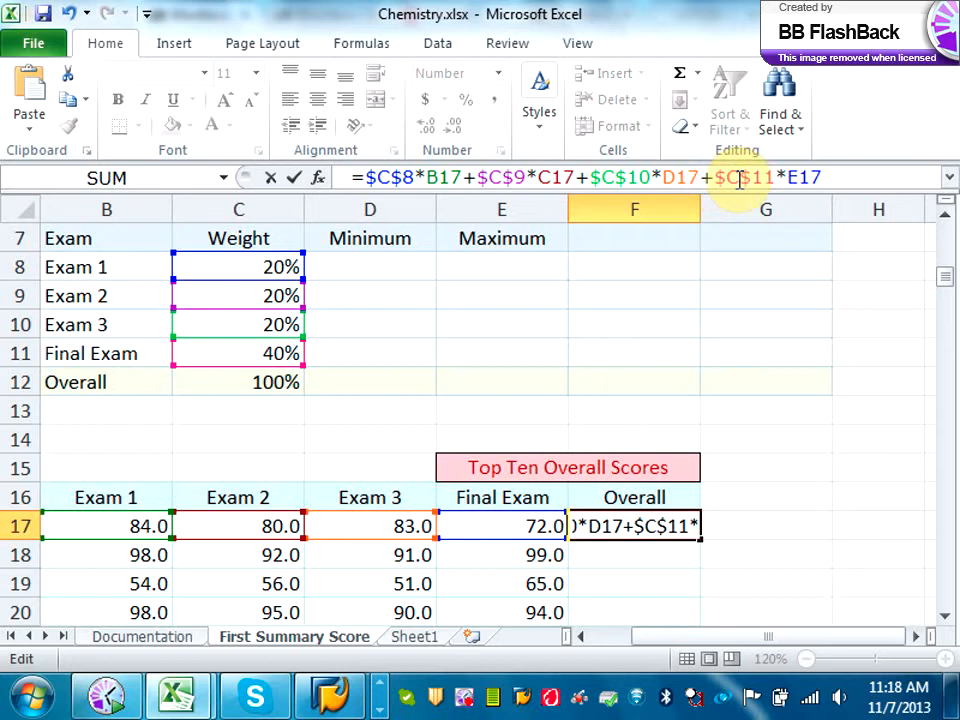
key(Return)
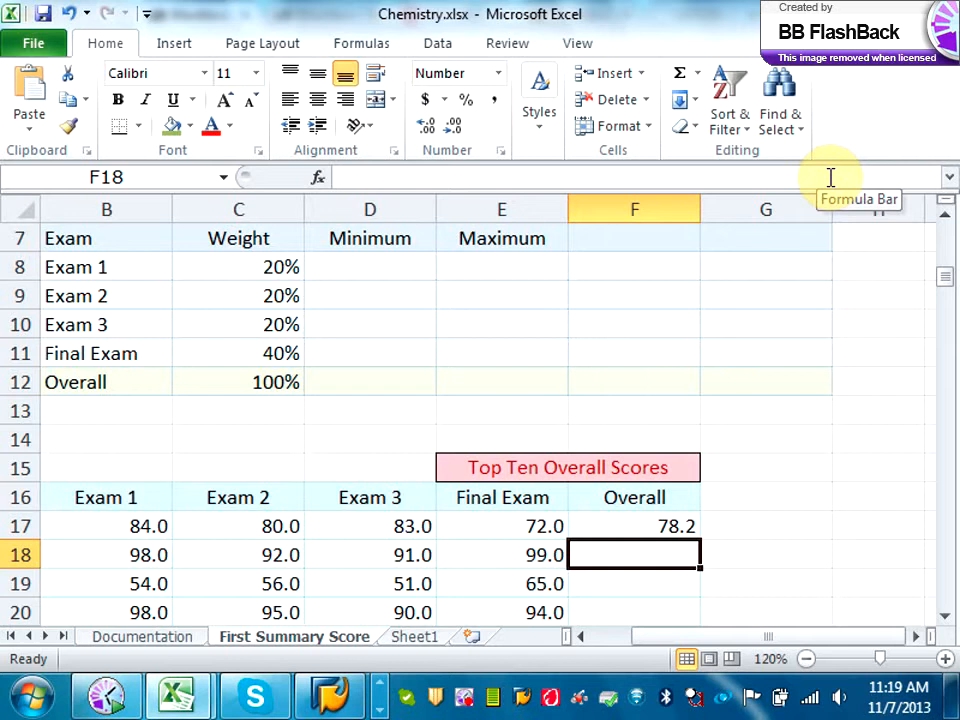
Show the formulas in the sheet's cells and widen column F until the whole F17 formula fits.
click(666, 524)
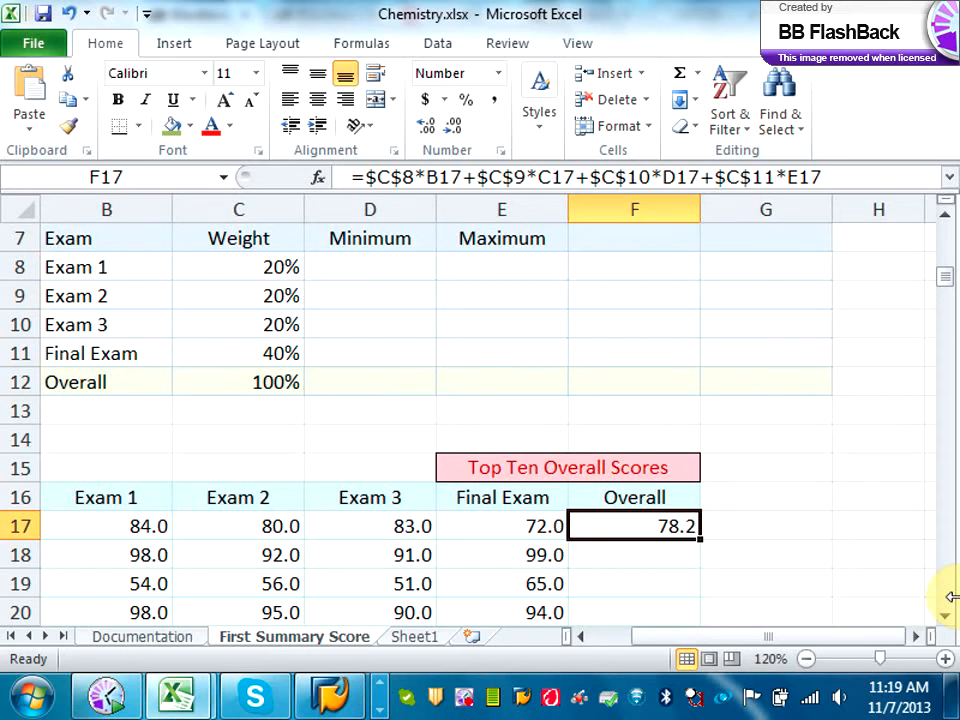
key(ctrl+grave)
drag(707, 636, 797, 643)
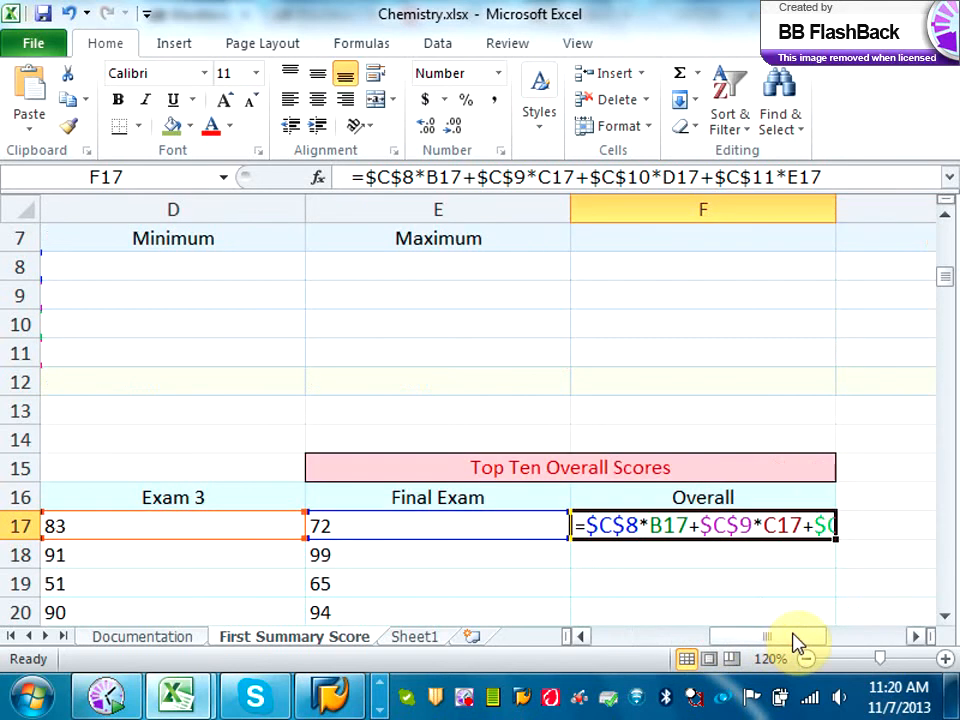
double_click(834, 200)
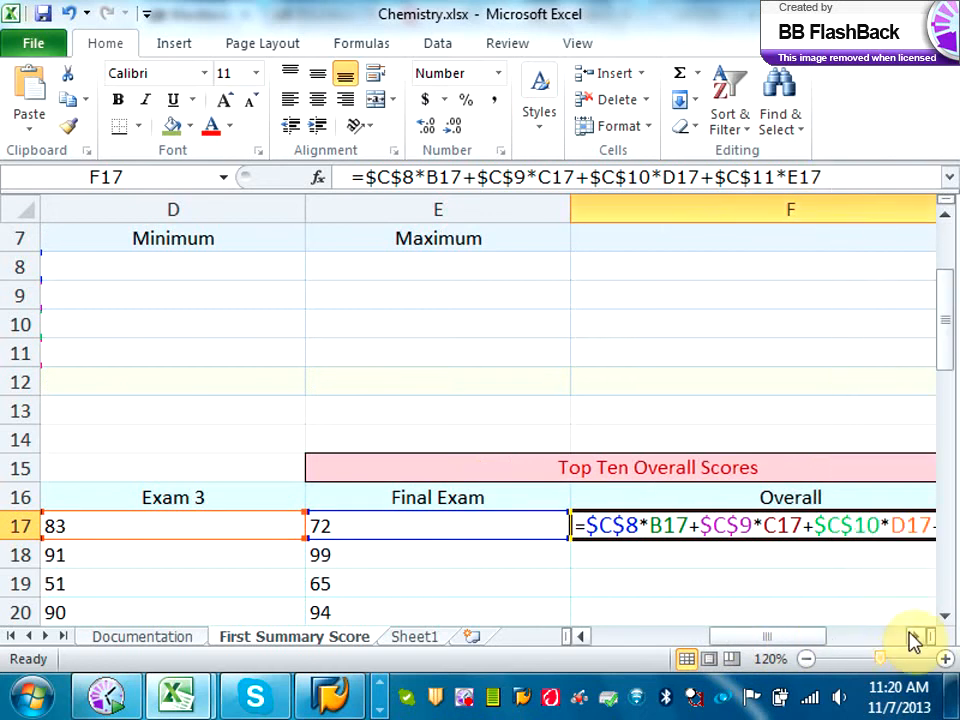
click(915, 636)
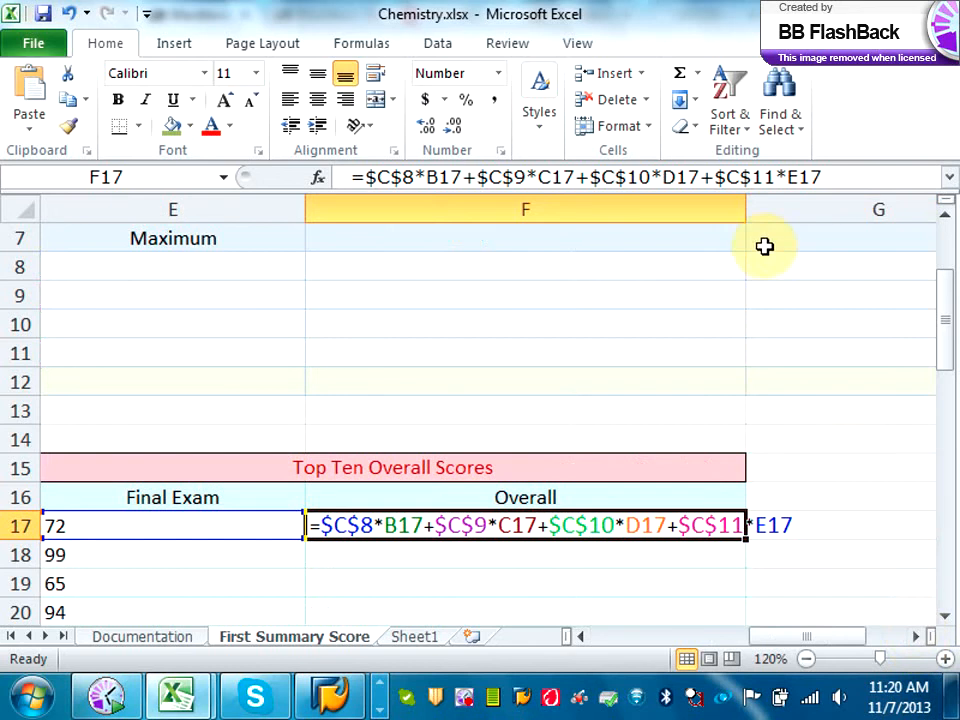
drag(747, 209, 814, 214)
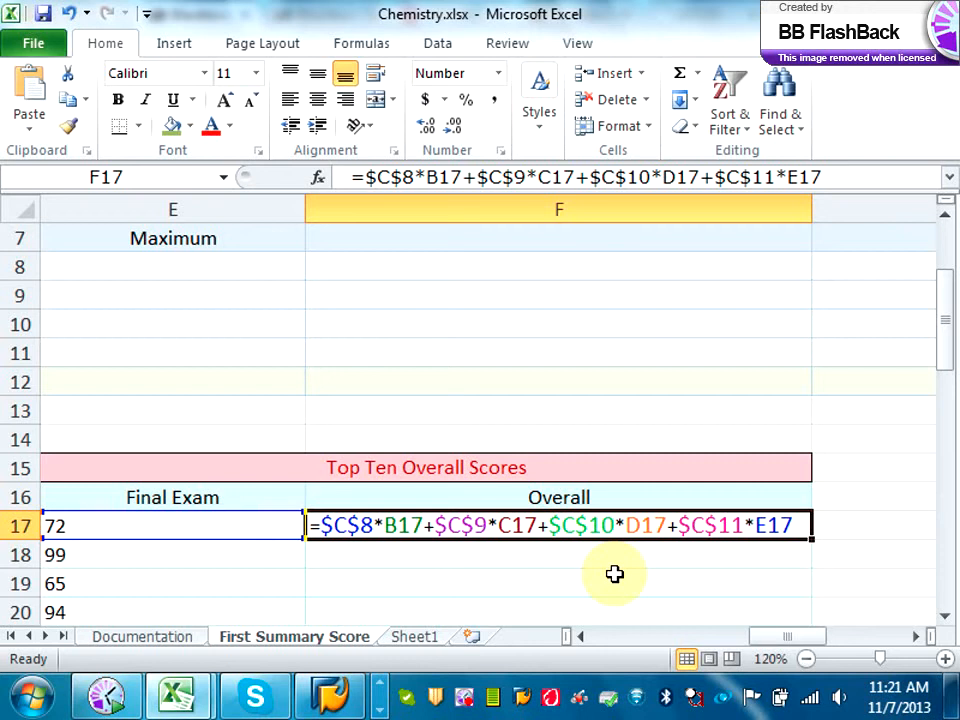
key(Return)
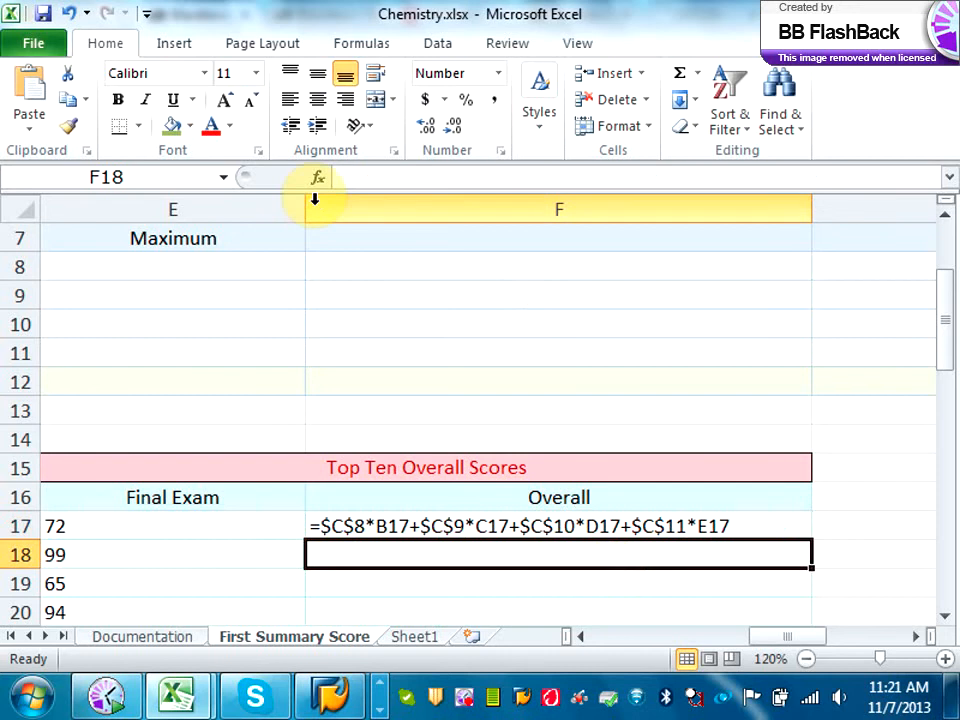
text(~)
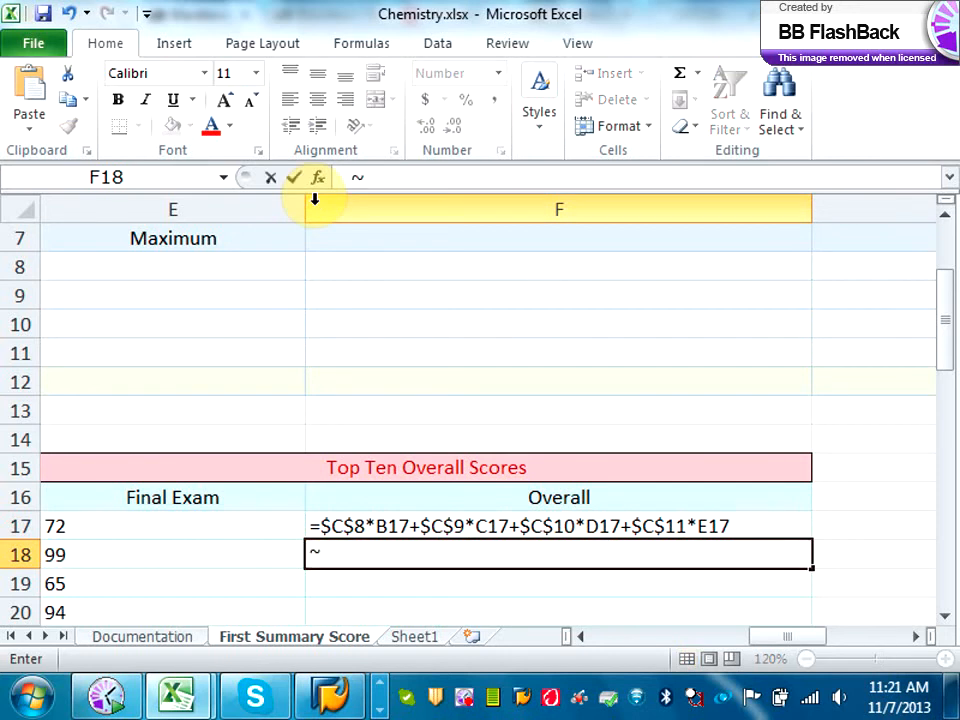
click(314, 200)
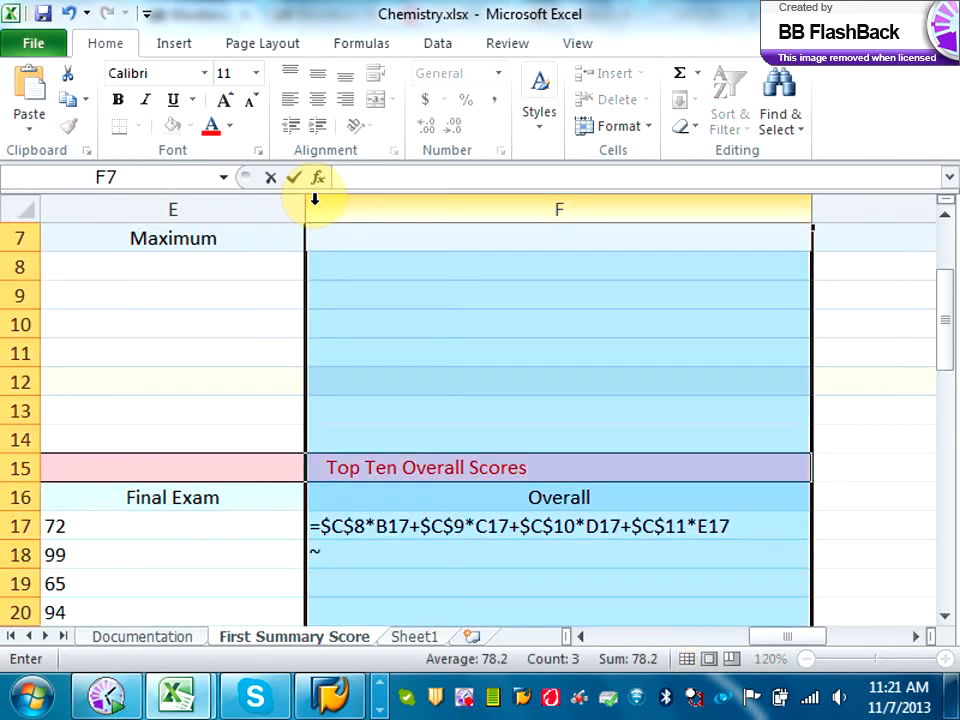
click(345, 557)
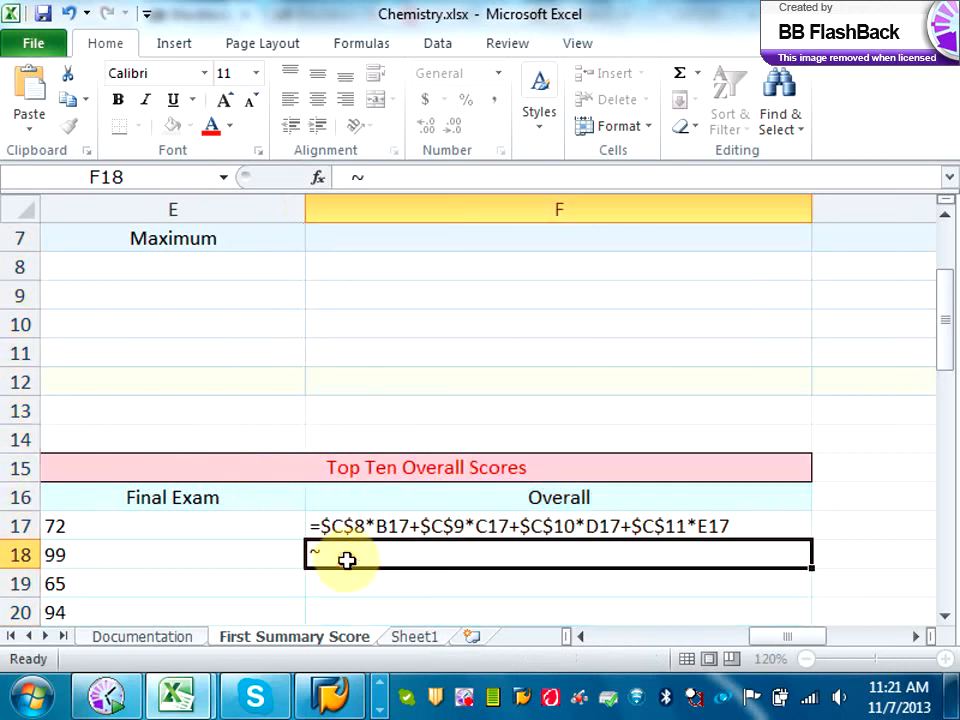
key(BackSpace)
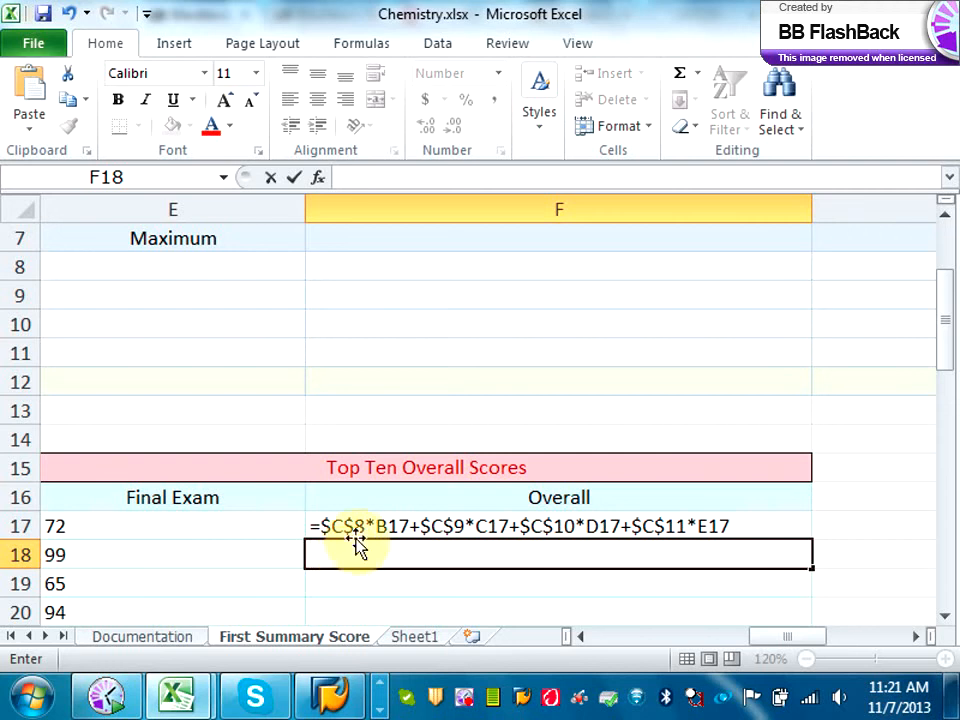
Switch the sheet from showing formulas back to showing values, and clear the whole-sheet selection.
click(34, 211)
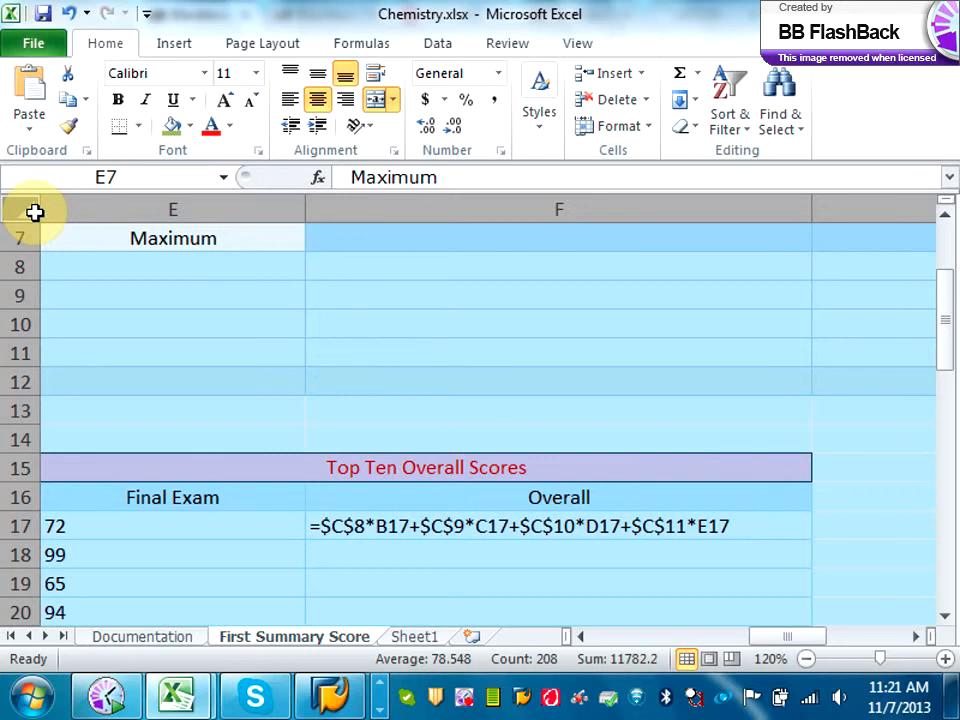
key(ctrl+grave)
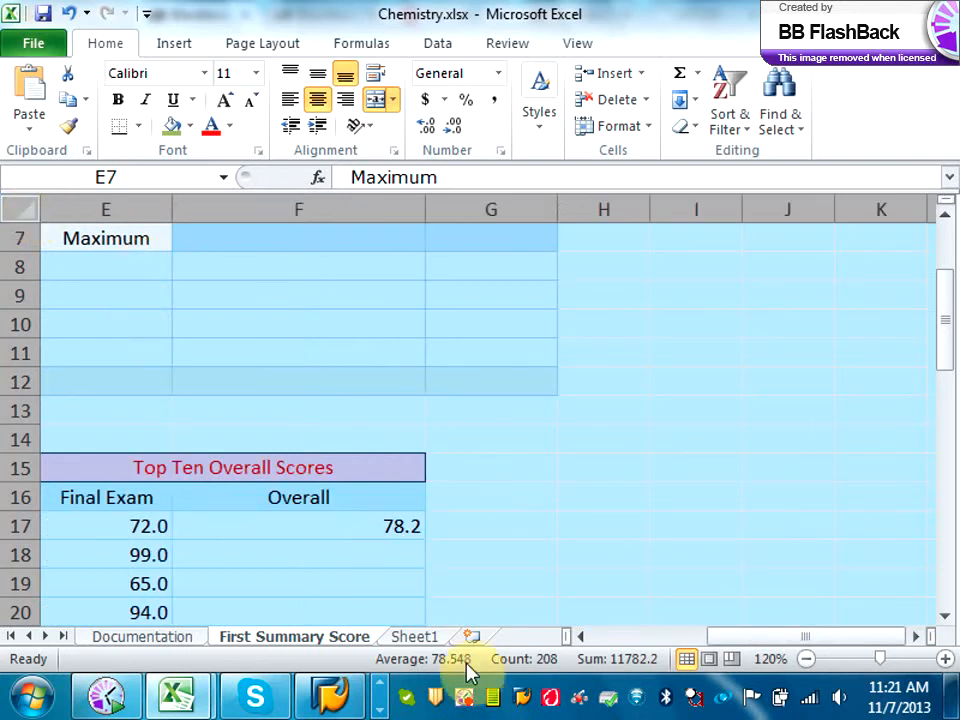
click(572, 495)
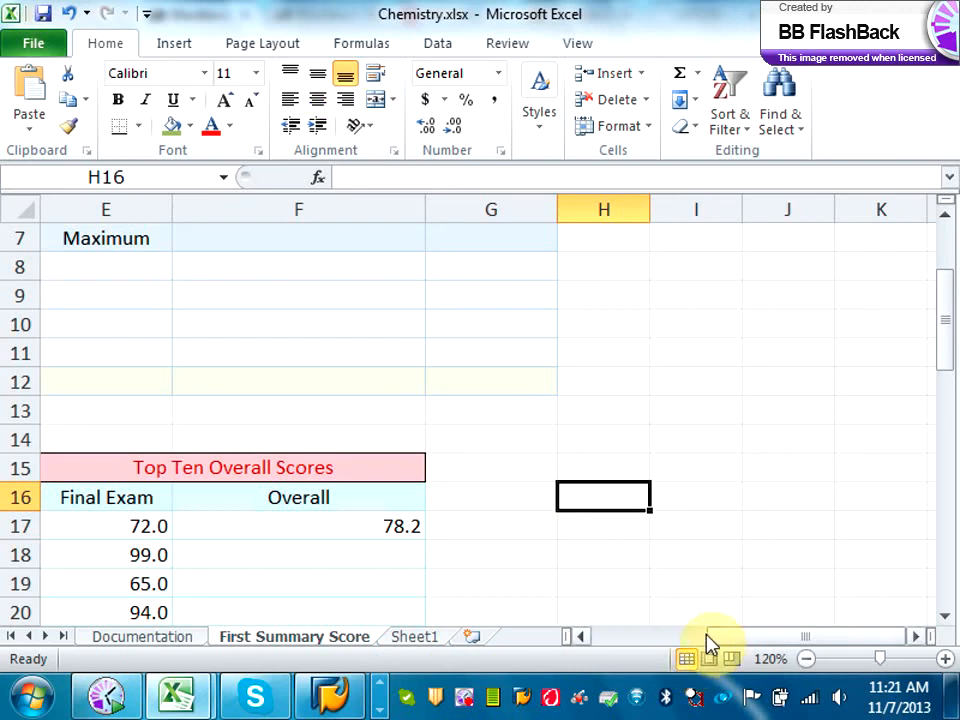
Fill the weighted score formula from F17 down the Overall column through F52, the last student's row.
click(387, 534)
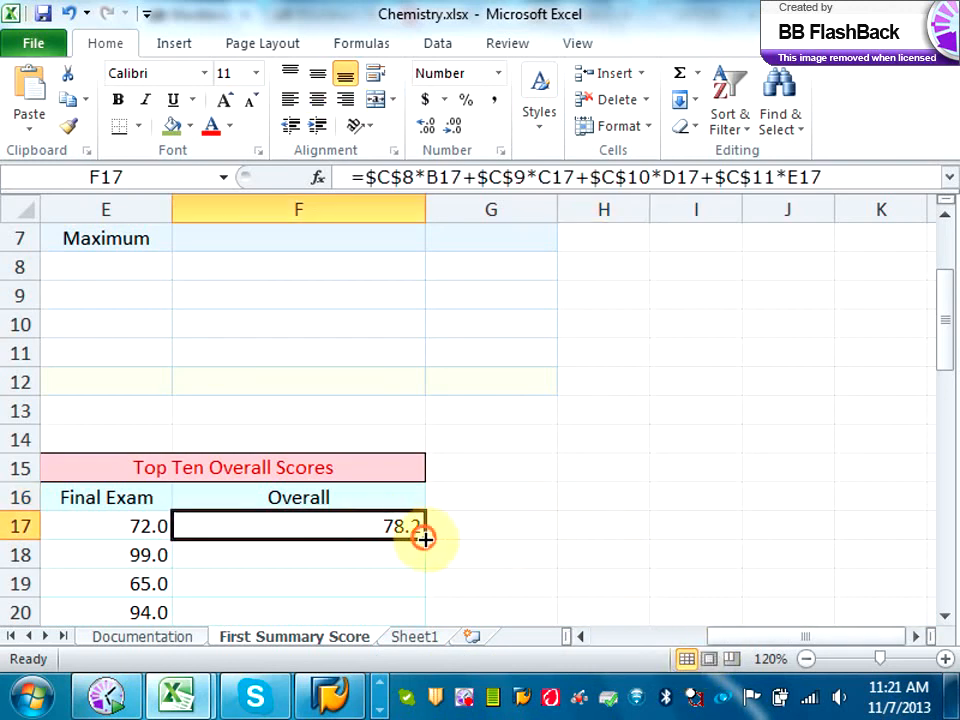
drag(424, 538, 422, 268)
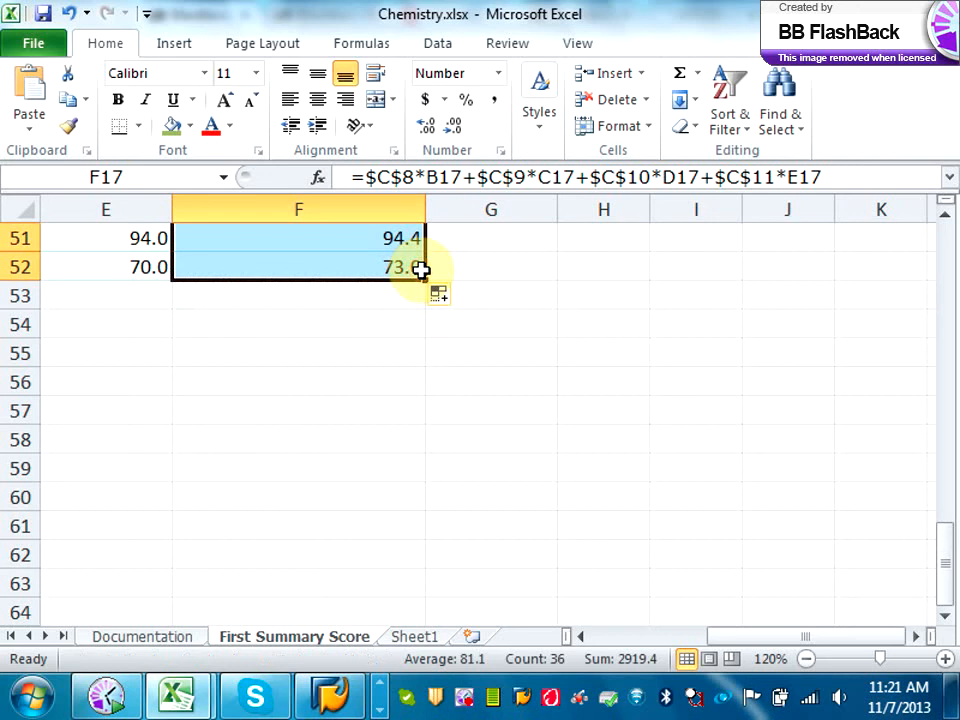
click(671, 637)
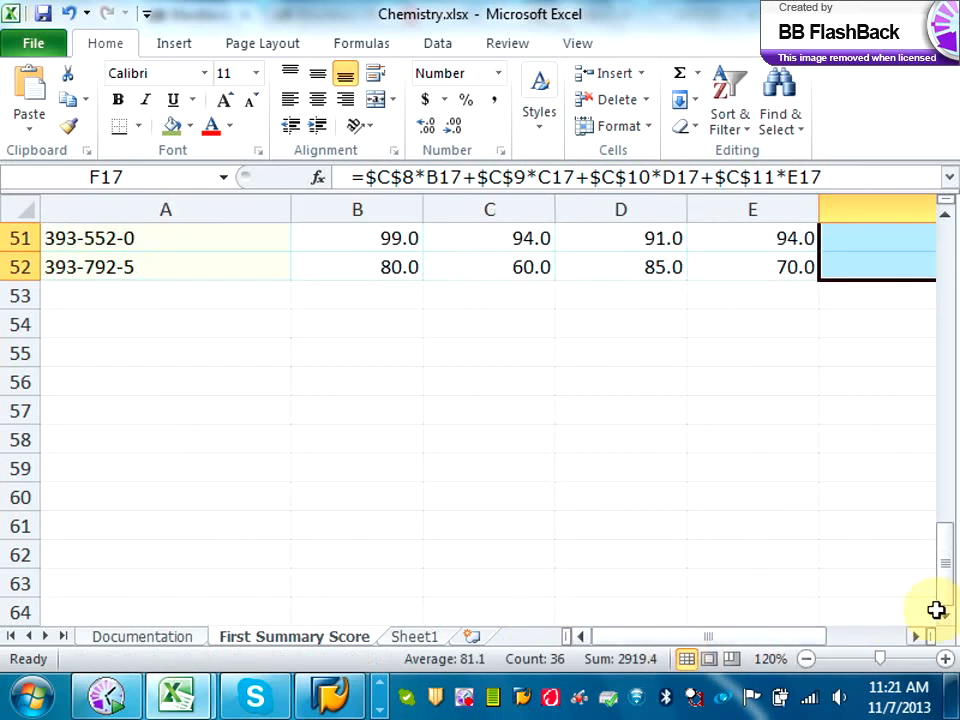
Enter =COUNT(B17:B52) in B5 to count the students from their Exam 1 scores.
click(903, 641)
drag(943, 598, 950, 362)
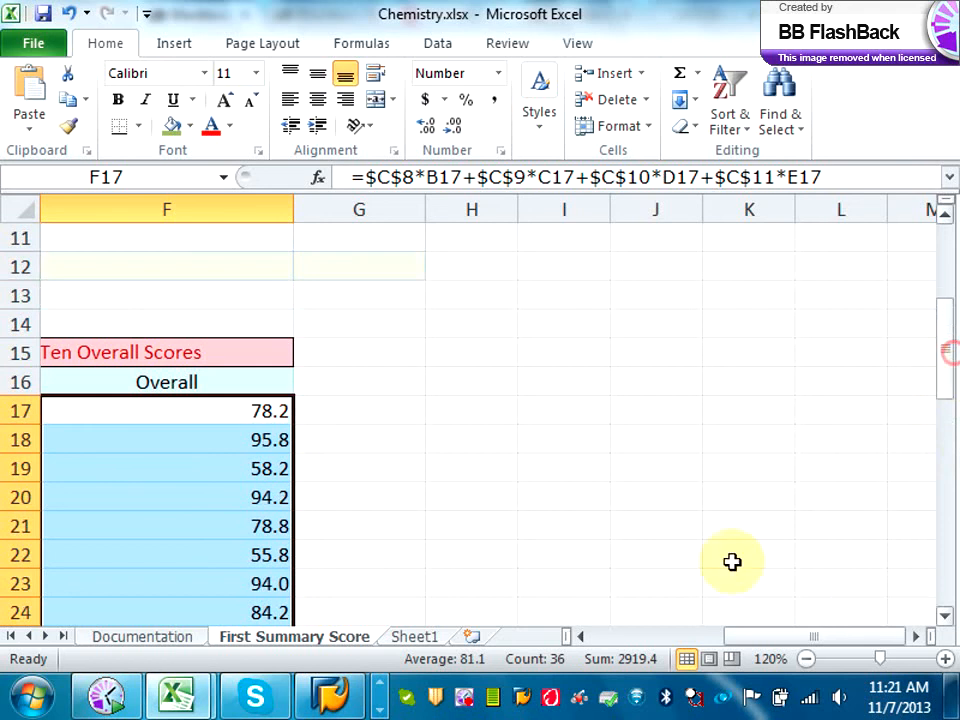
click(672, 638)
drag(949, 378, 946, 290)
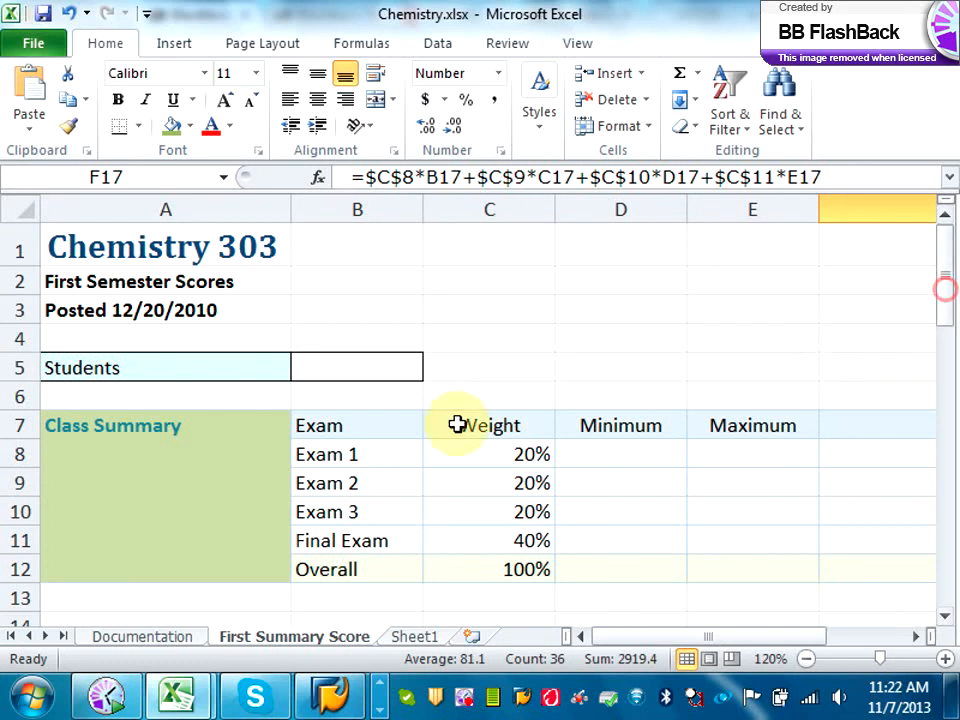
click(371, 377)
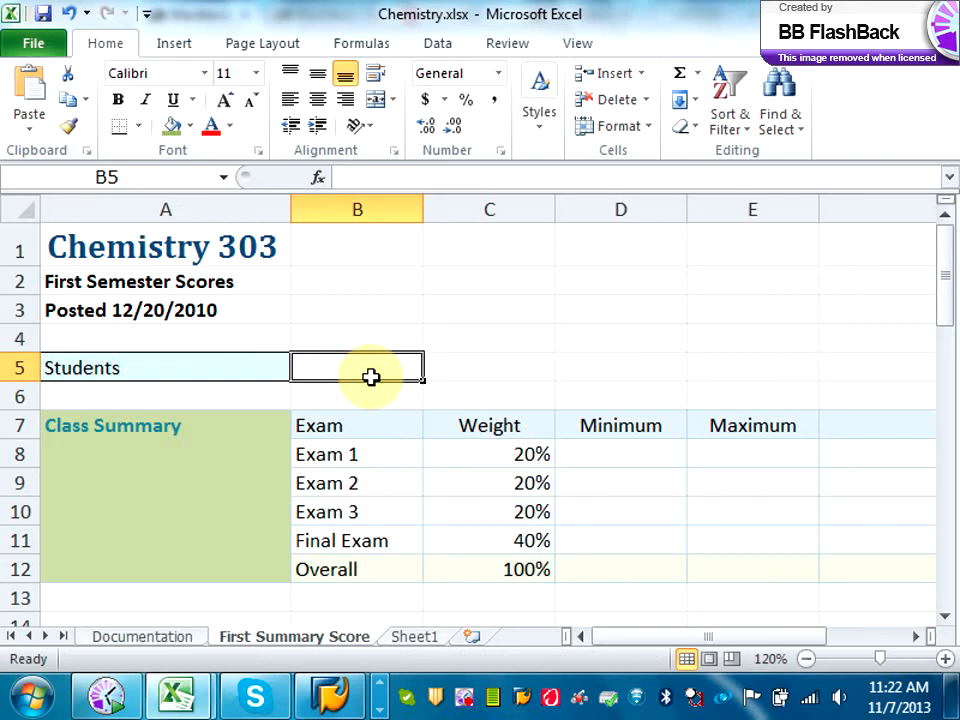
text(=)
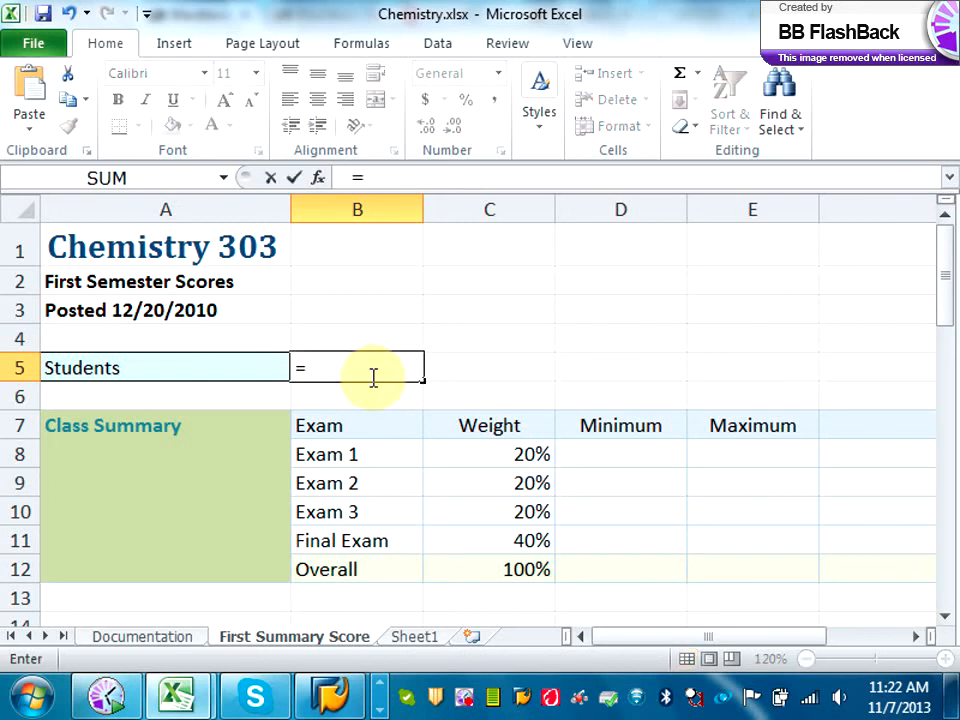
text(count)
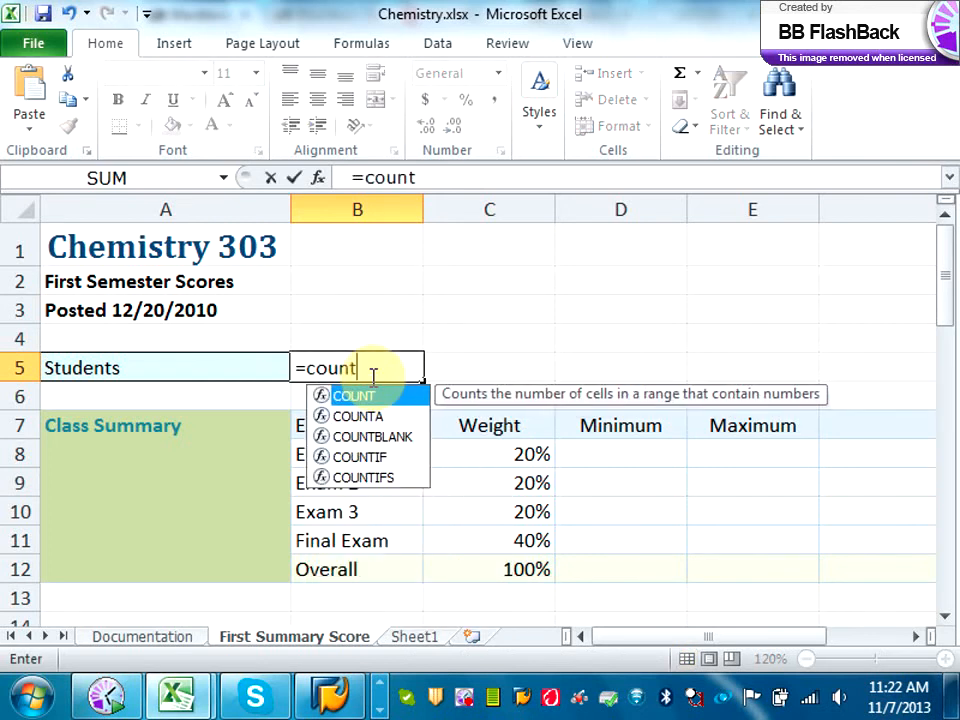
text(()
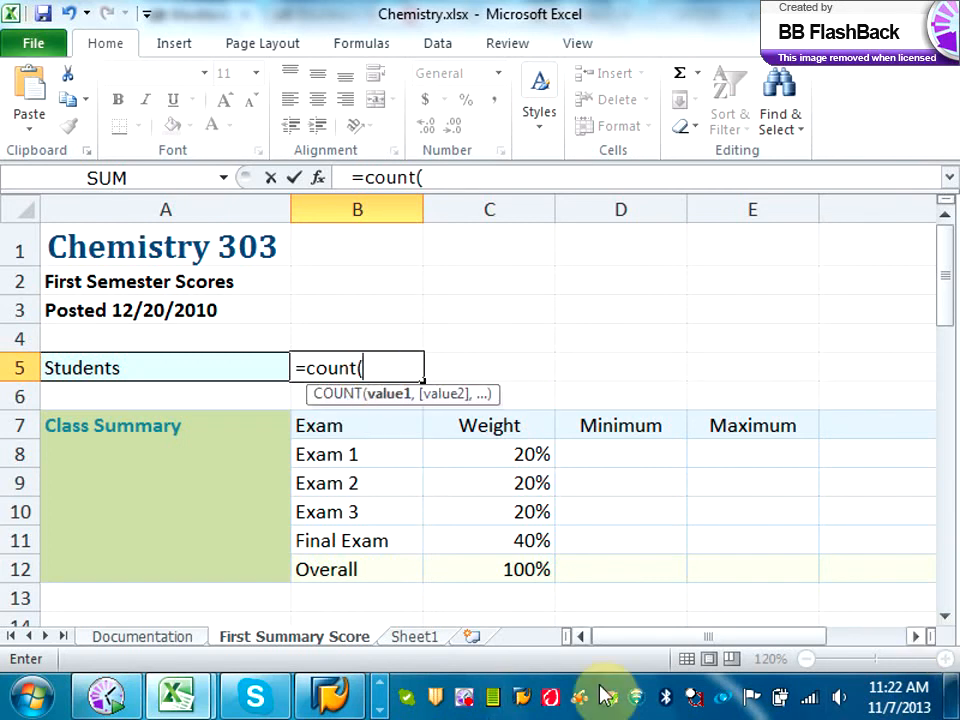
click(946, 618)
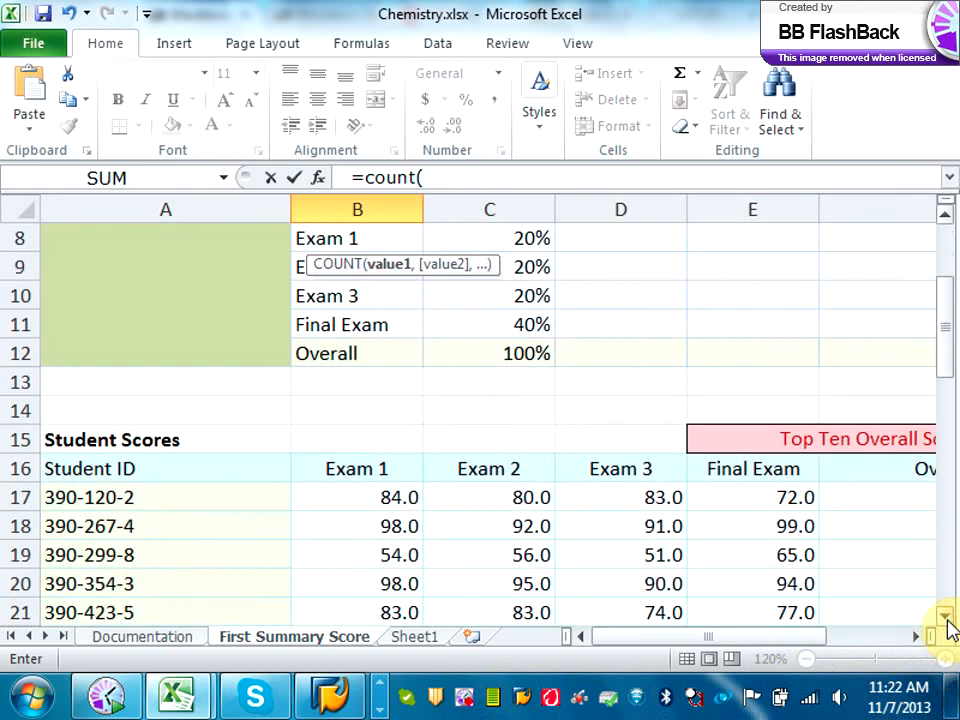
click(946, 618)
click(381, 468)
drag(381, 468, 397, 546)
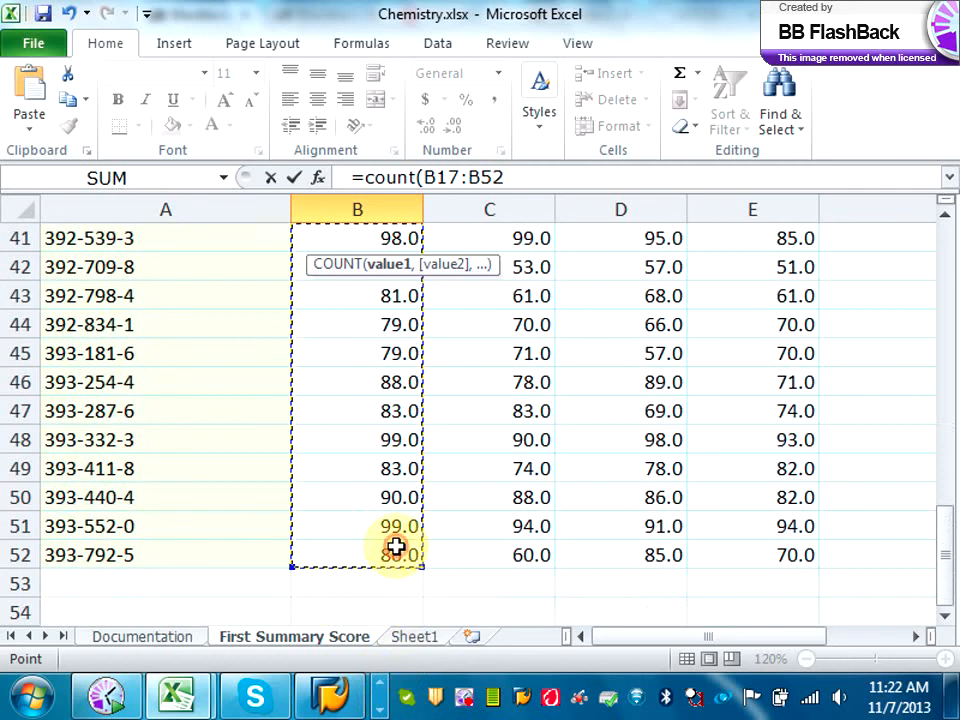
text())
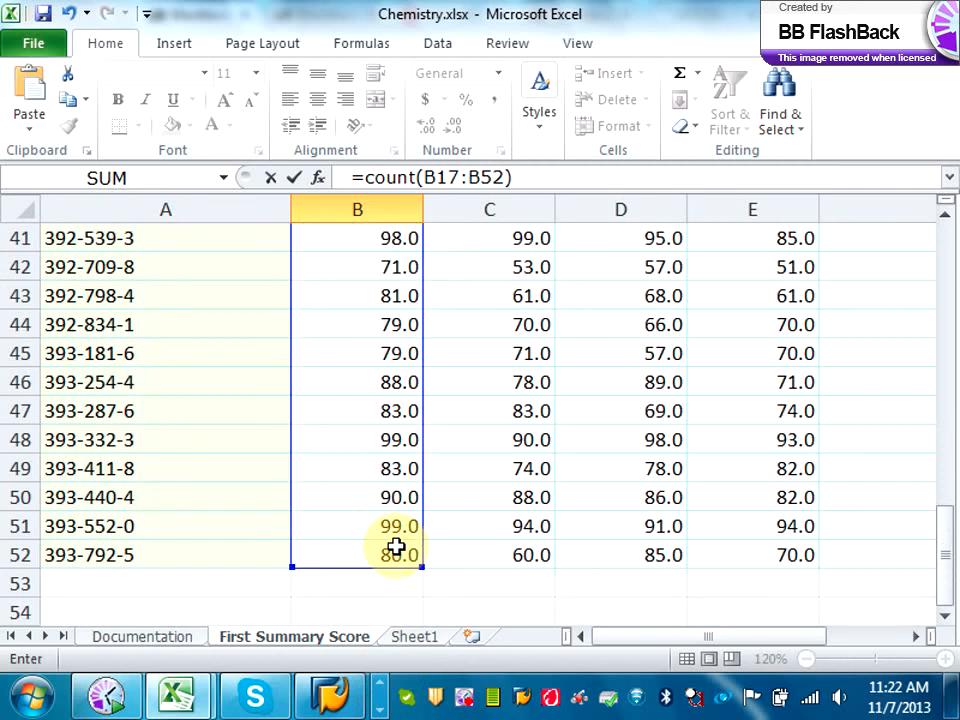
key(Return)
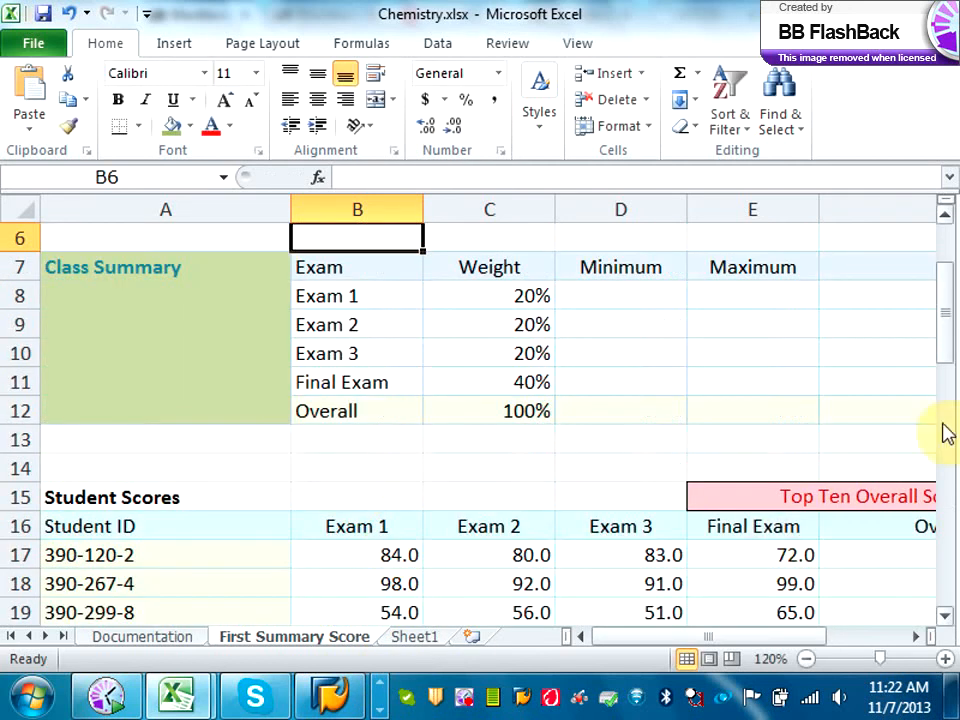
Check the student count formula in B5 and undo its entry.
drag(947, 358, 945, 340)
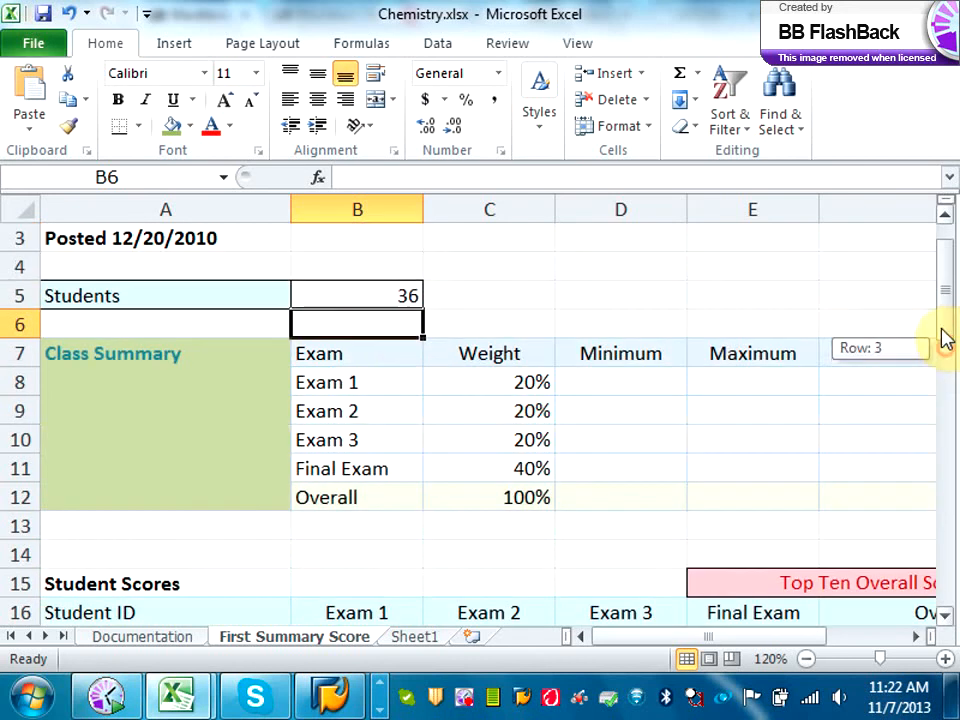
click(407, 298)
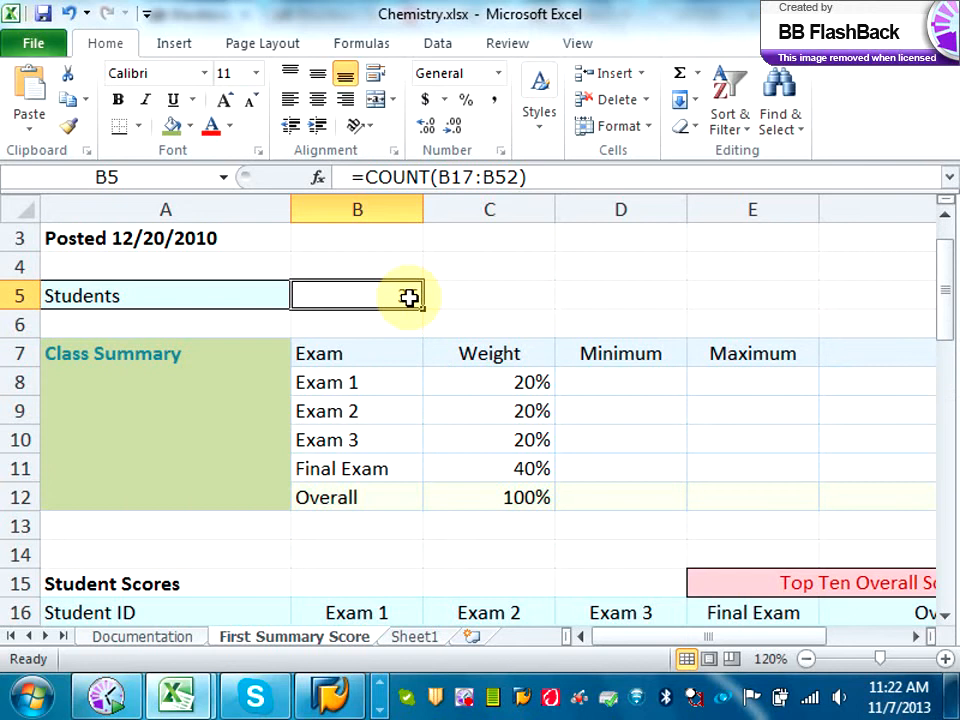
click(68, 12)
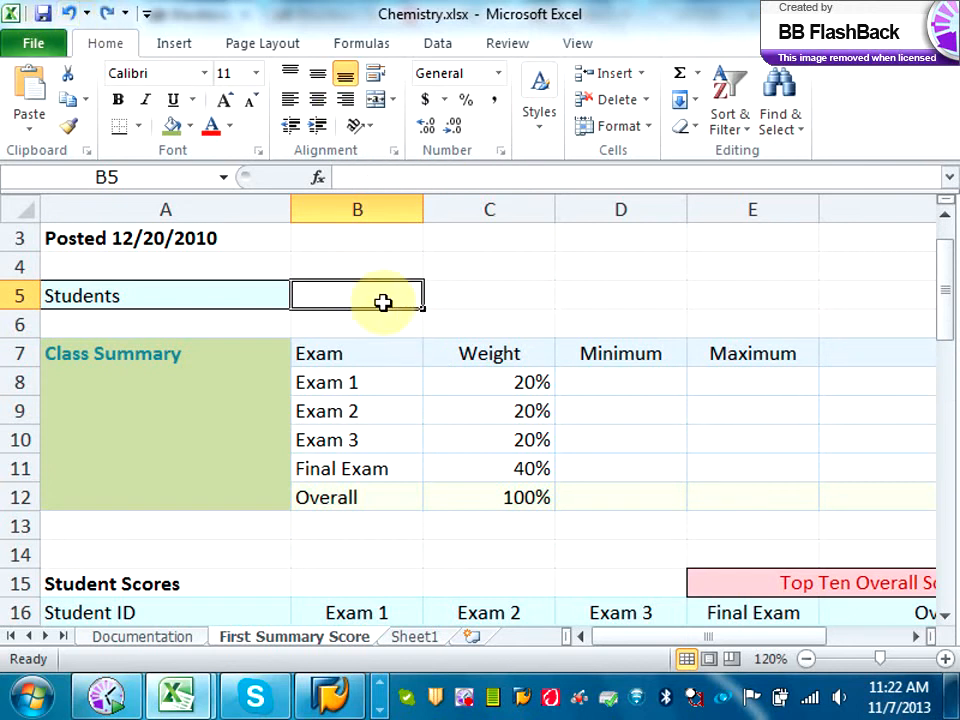
Enter the student count in B5 again, using COUNT over the Exam 1 scores in B17:B52.
text(=)
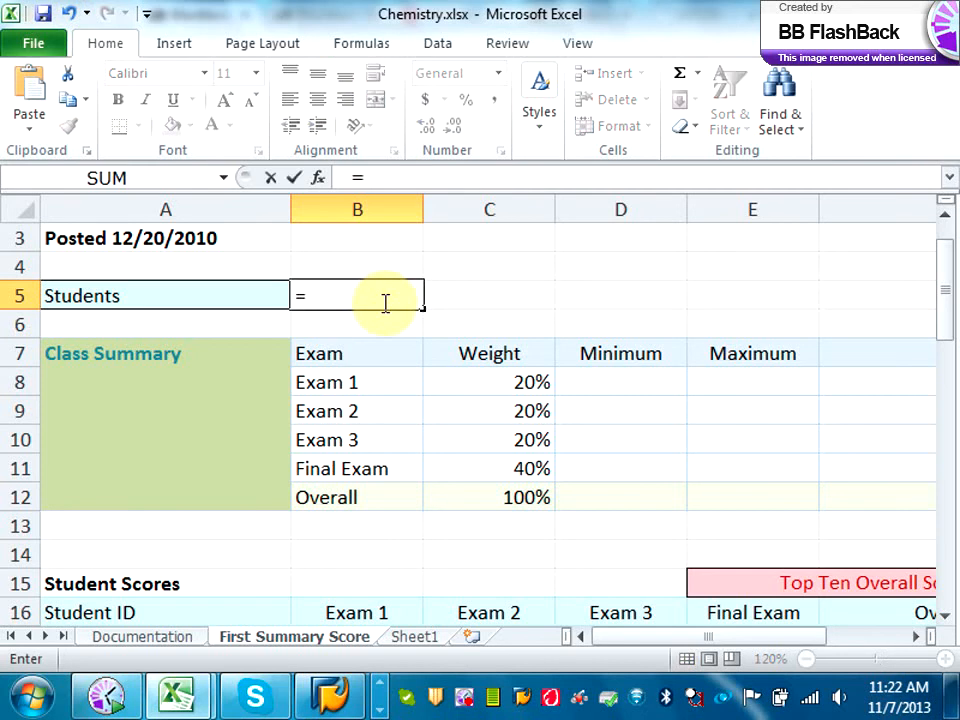
text(count)
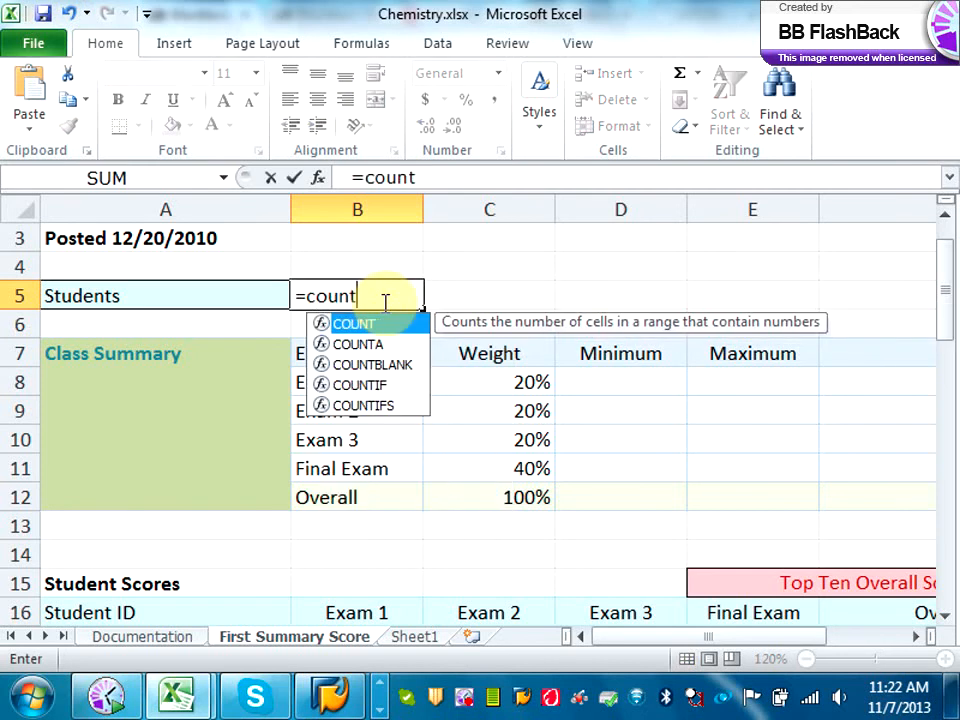
text(()
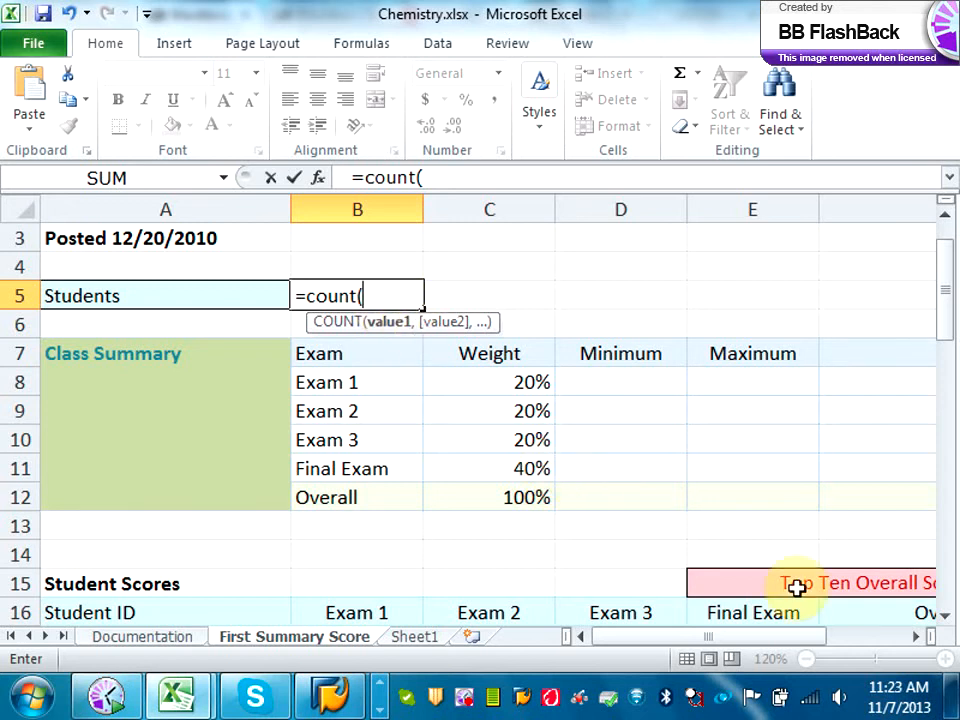
click(947, 618)
click(947, 618)
click(947, 618)
click(947, 618)
drag(395, 518, 412, 532)
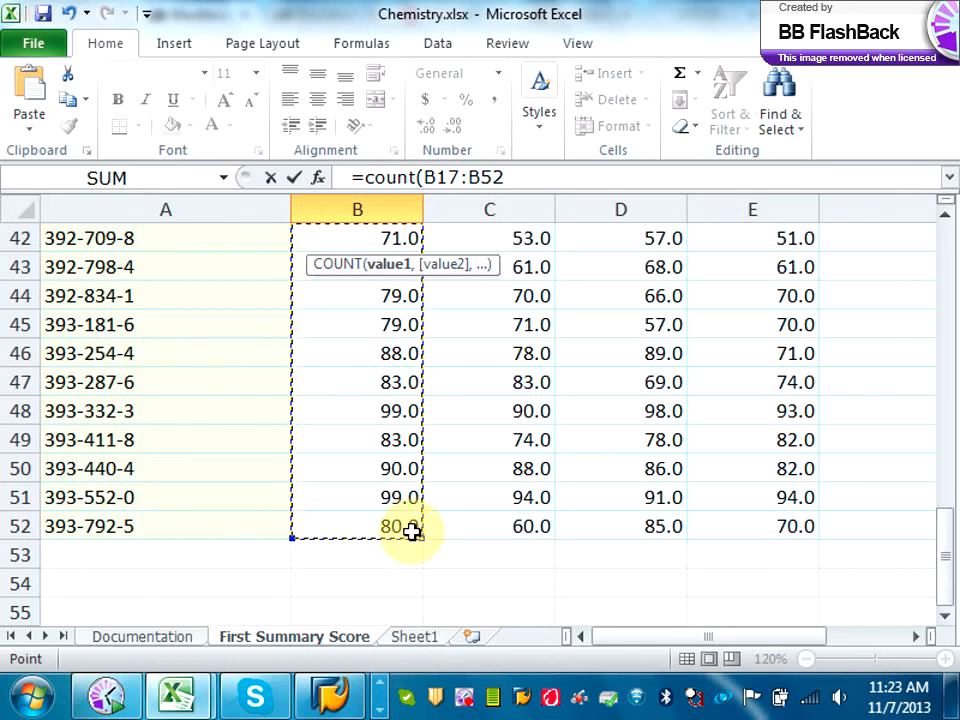
key(Escape)
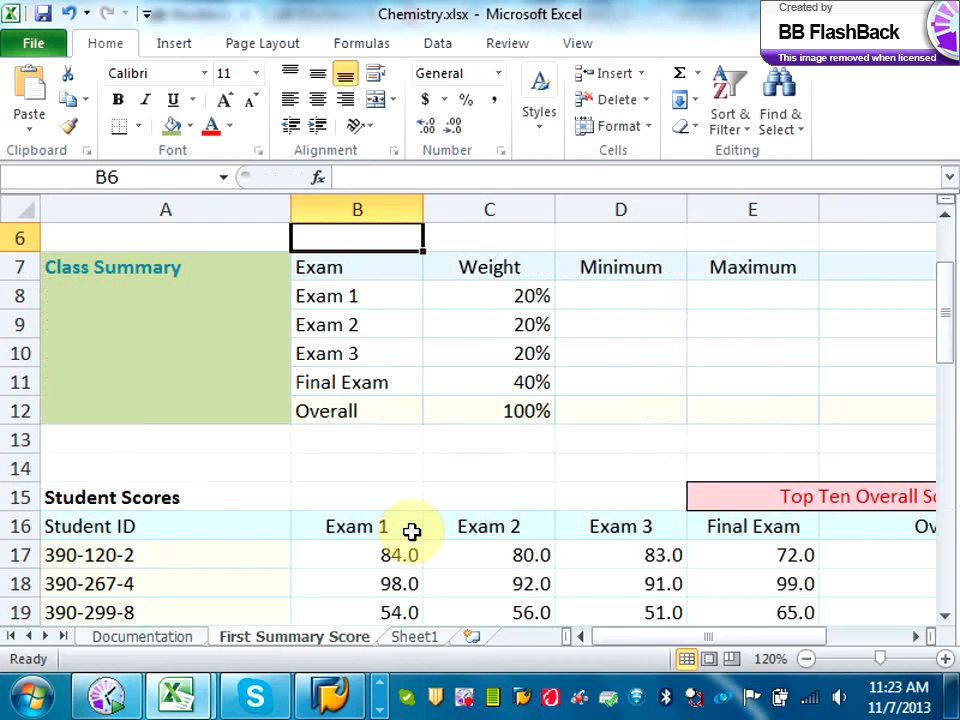
Add the heading Average in F7, beside Maximum in the Class Summary table.
drag(940, 358, 945, 328)
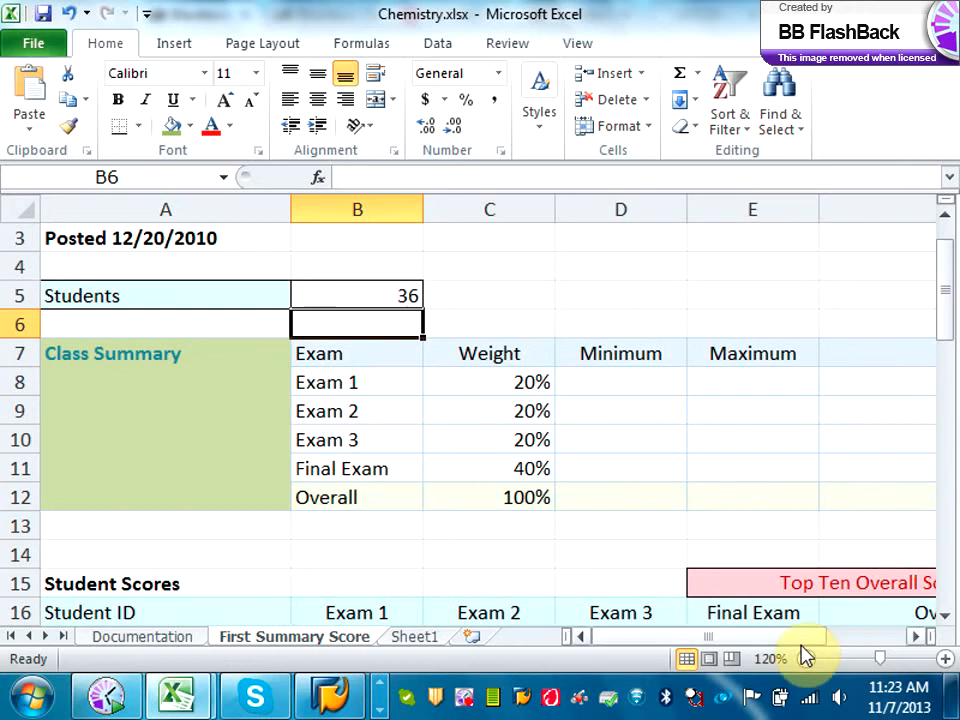
drag(804, 646, 814, 647)
click(631, 382)
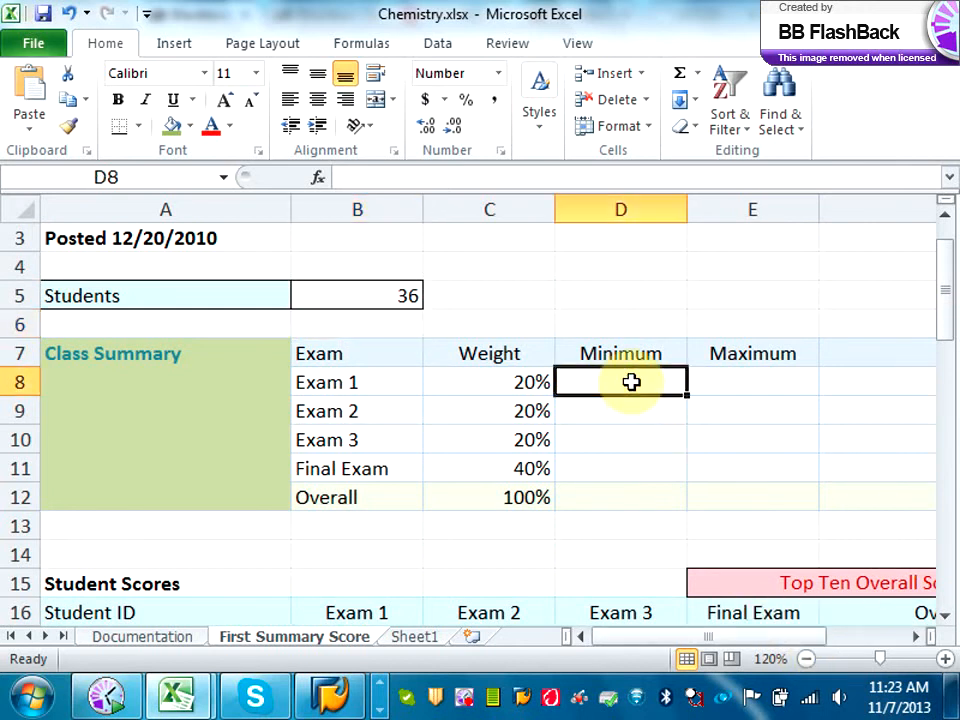
click(888, 348)
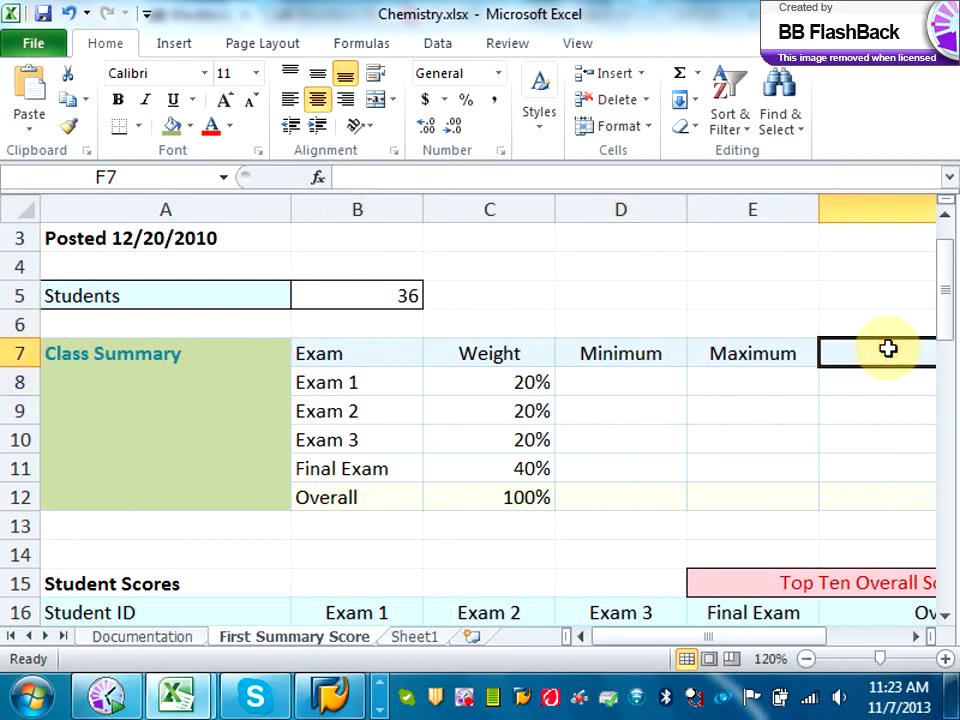
text(Aver)
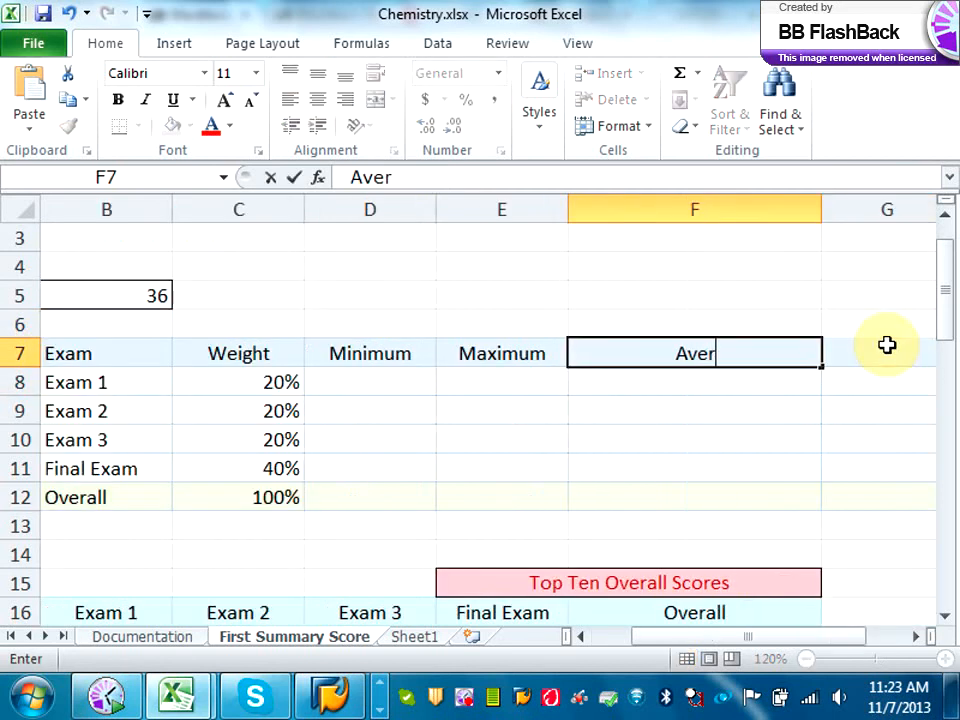
text(age)
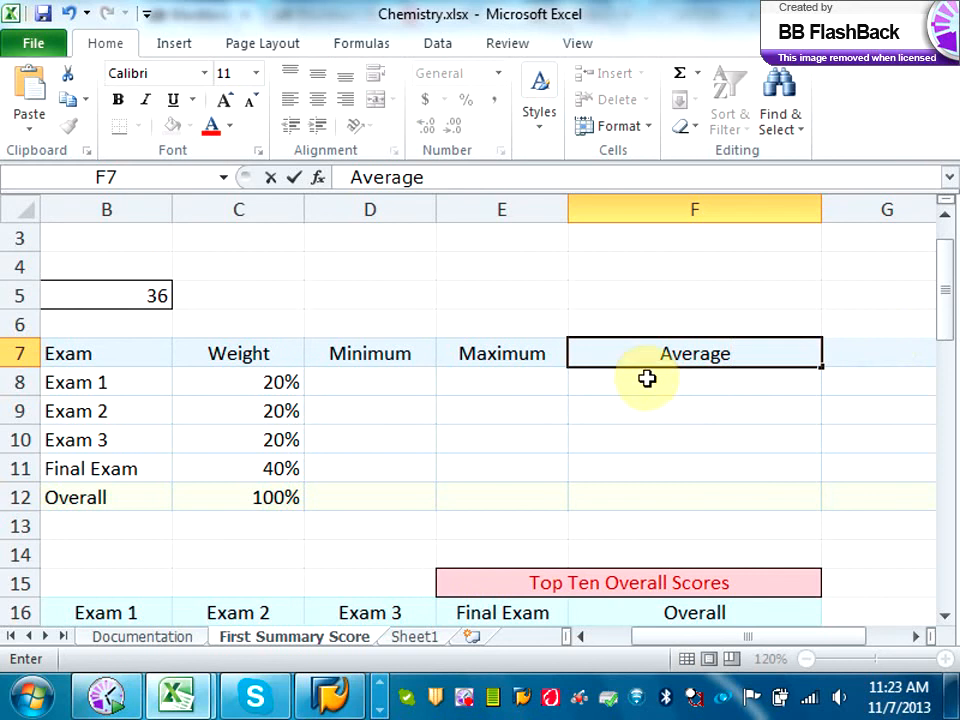
Calculate the minimum Exam 1 score in D8 with the MIN function over all students' Exam 1 scores.
click(360, 378)
key(Caps_Lock)
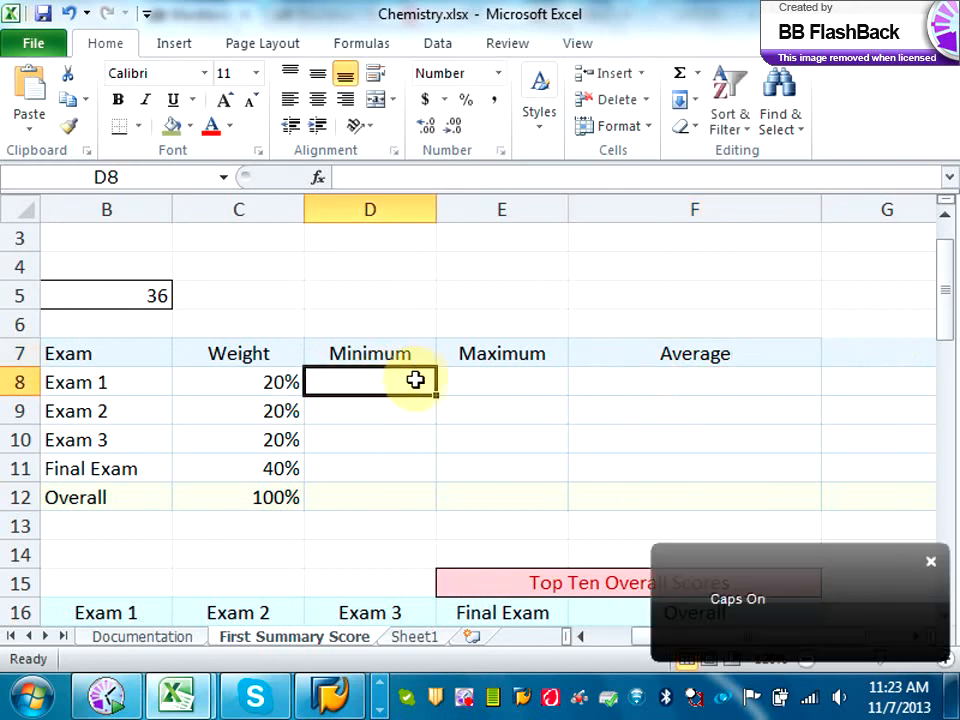
text(=)
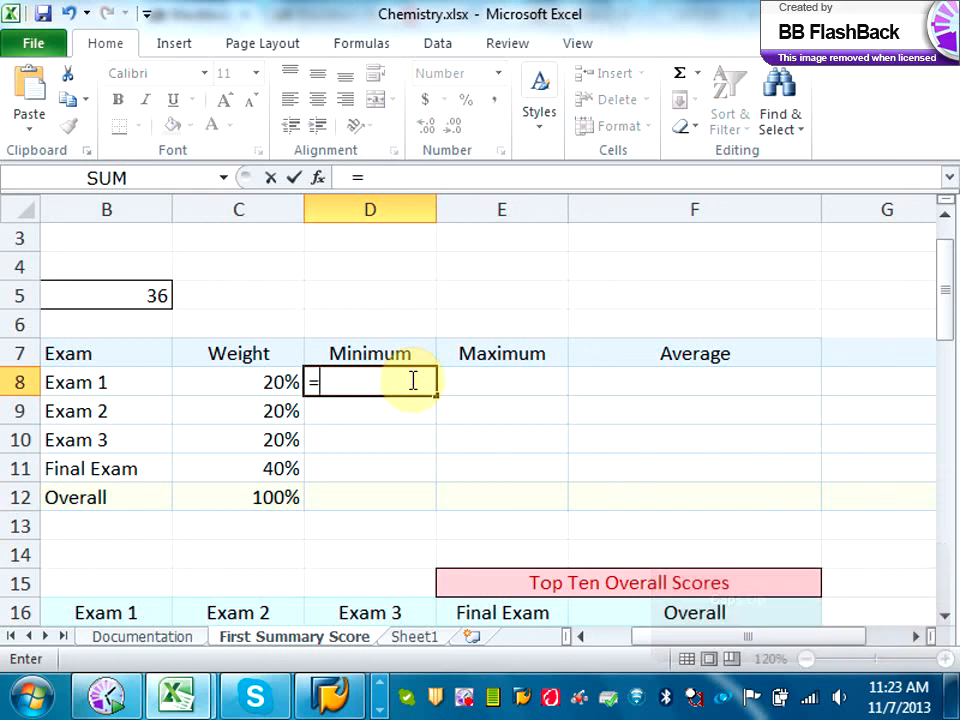
text(min)
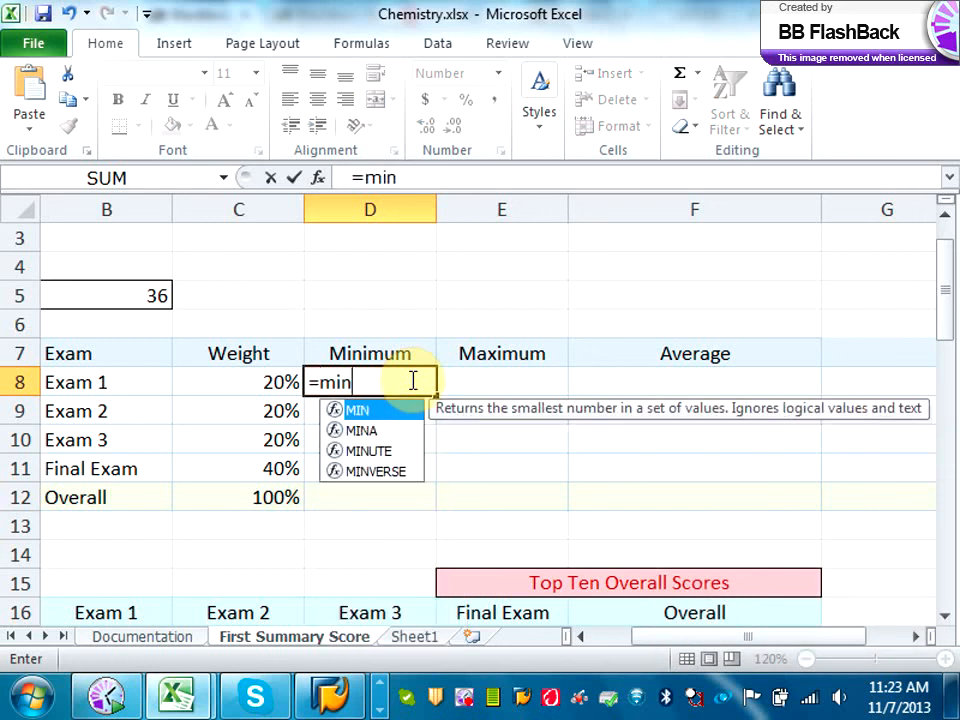
text(()
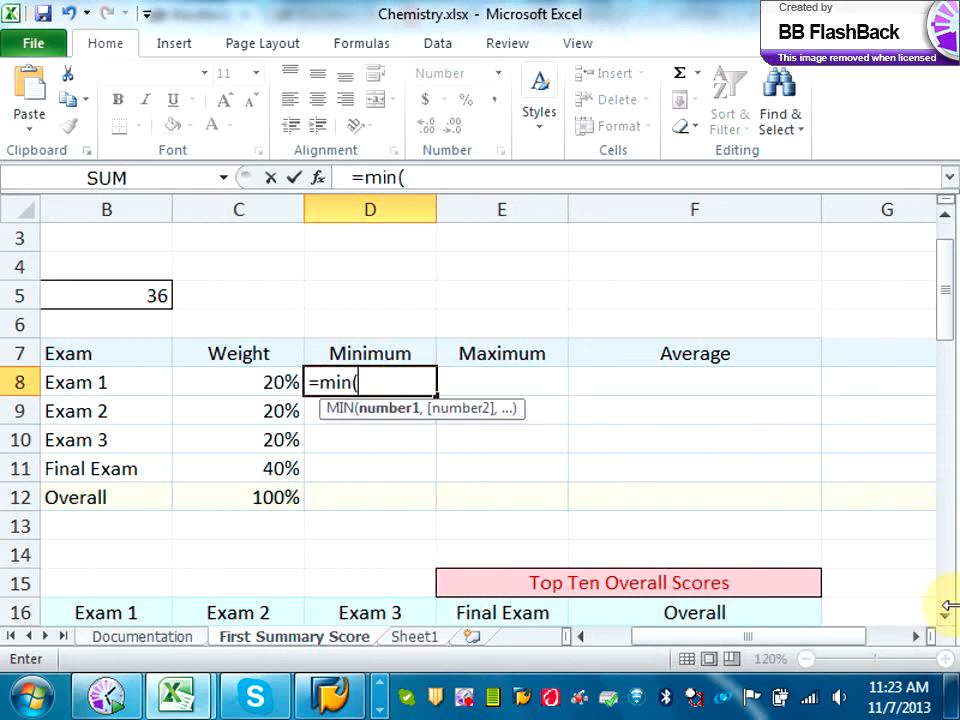
drag(724, 638, 690, 638)
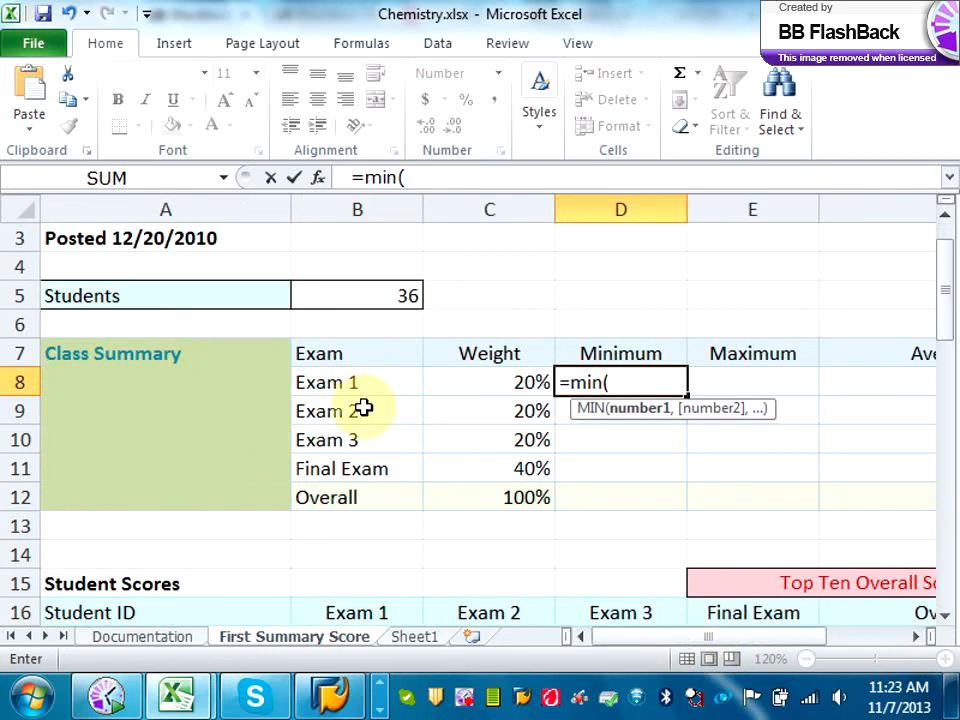
click(944, 617)
click(944, 617)
drag(386, 469, 403, 551)
key(Escape)
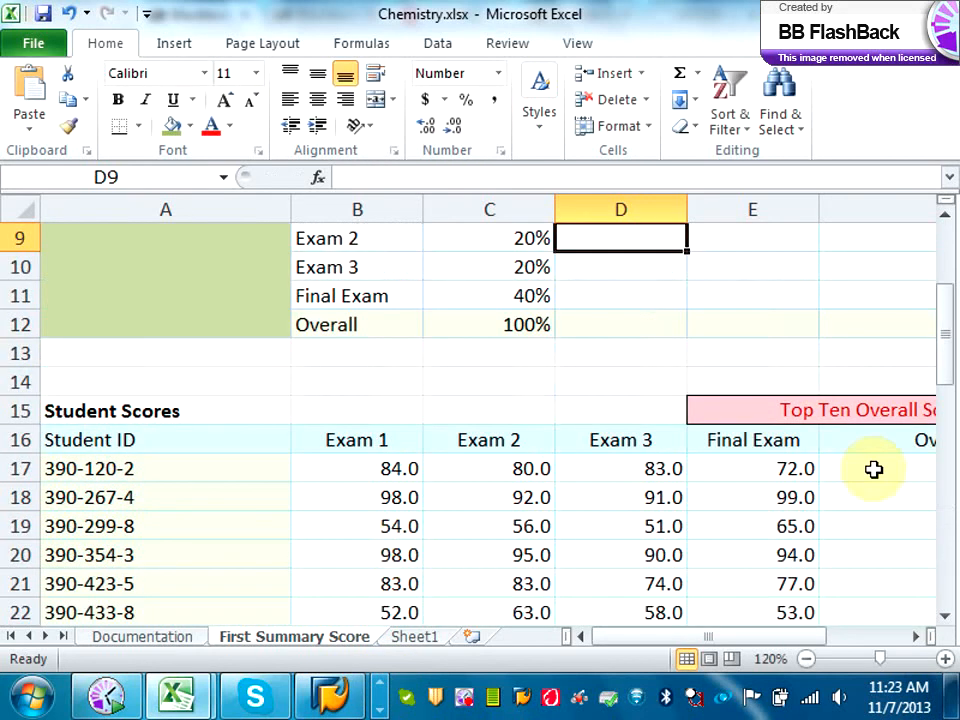
Calculate the minimum Exam 2 score in D9 with the MIN function over the students' Exam 2 scores.
drag(942, 338, 938, 326)
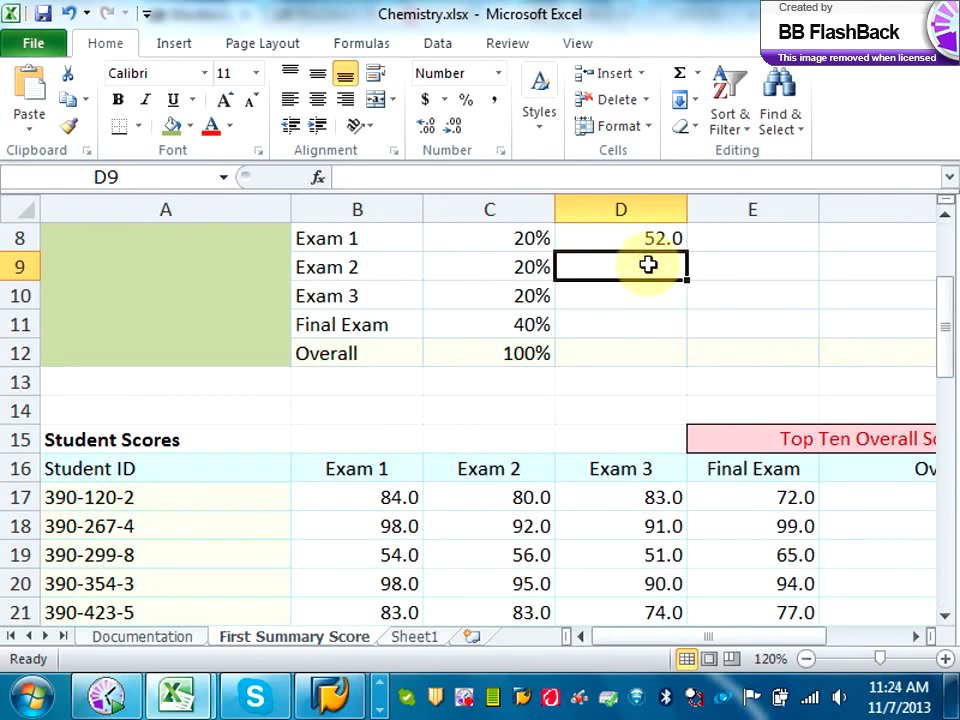
text(=m)
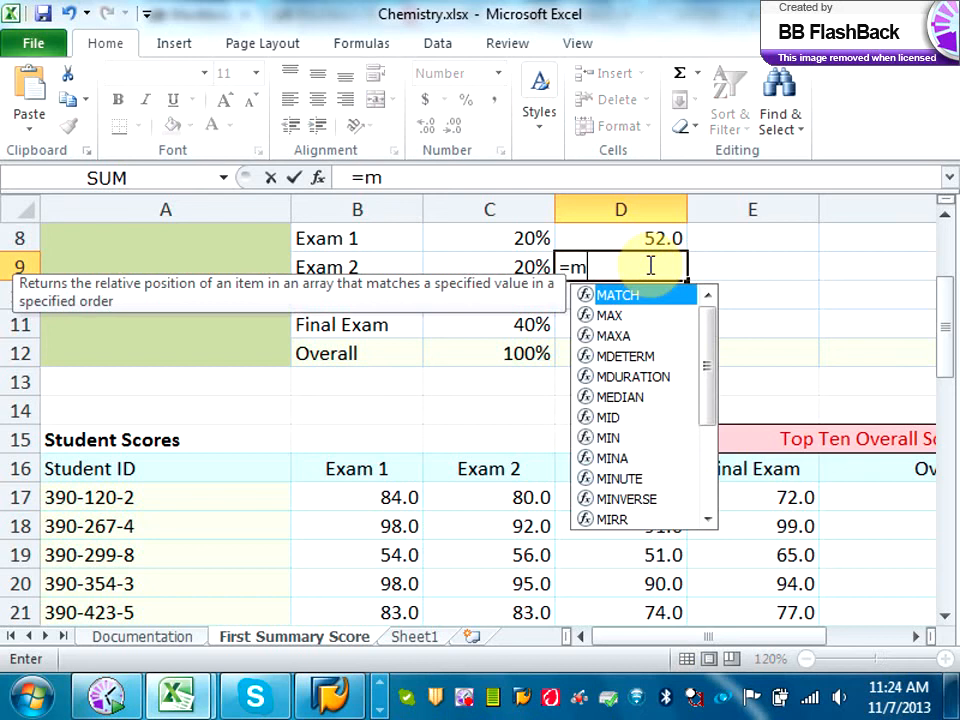
text(in()
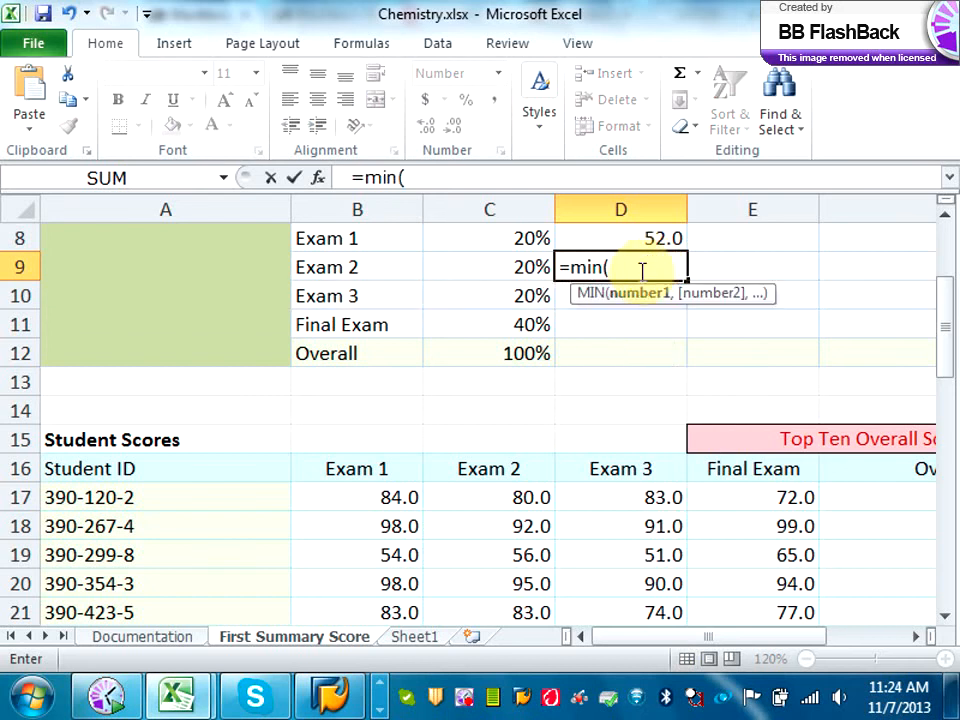
drag(526, 497, 551, 553)
key(Return)
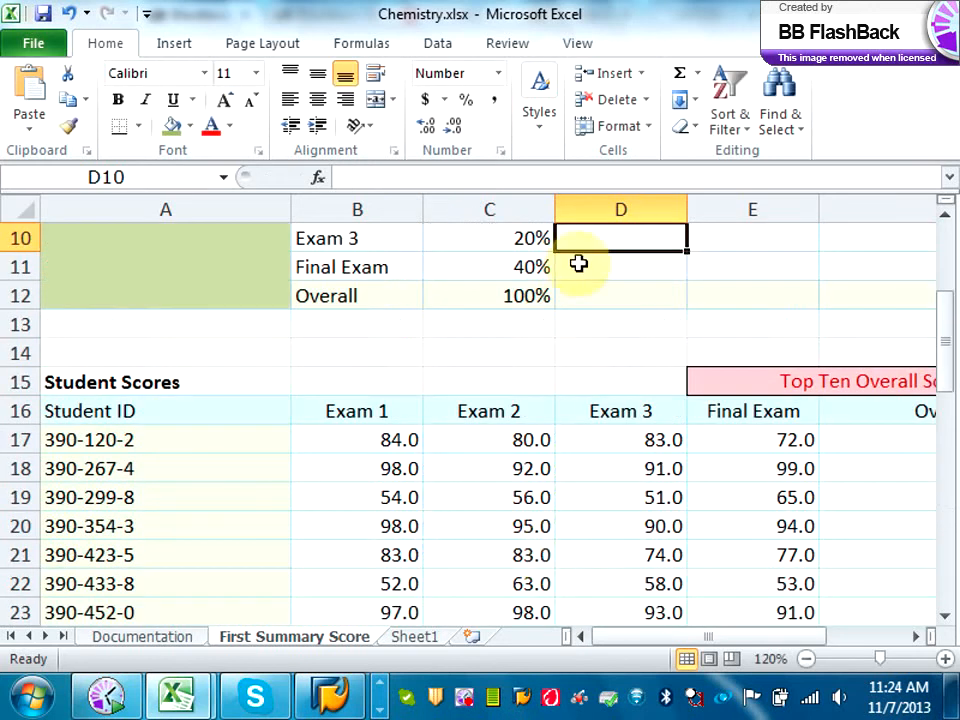
Calculate the minimum Exam 3 score in D10 with the MIN function over all students' Exam 3 scores.
drag(944, 336, 946, 333)
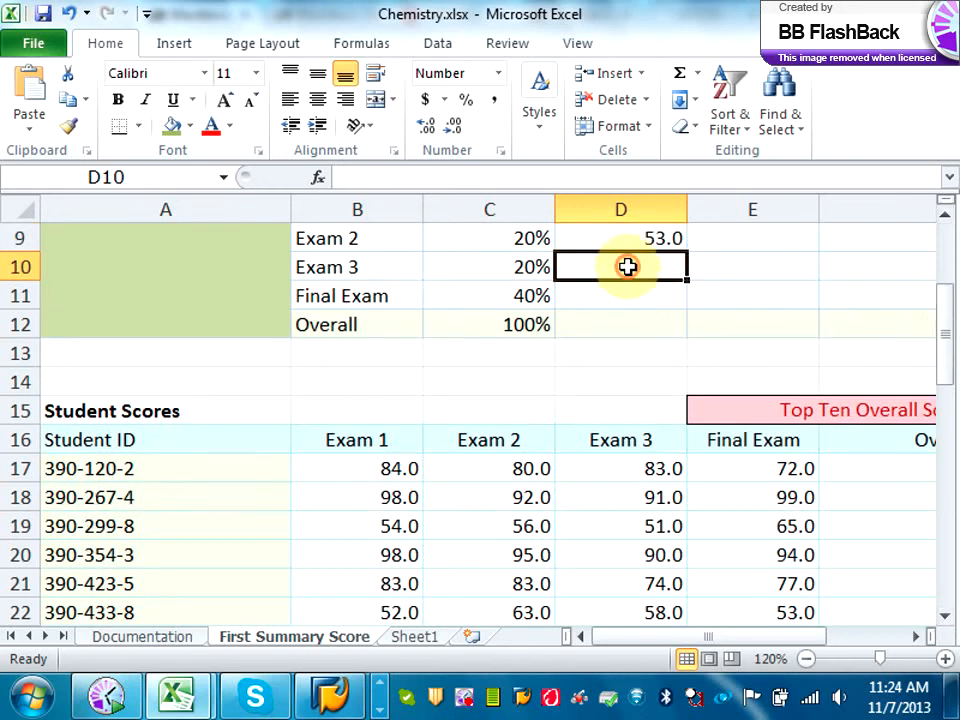
text(=)
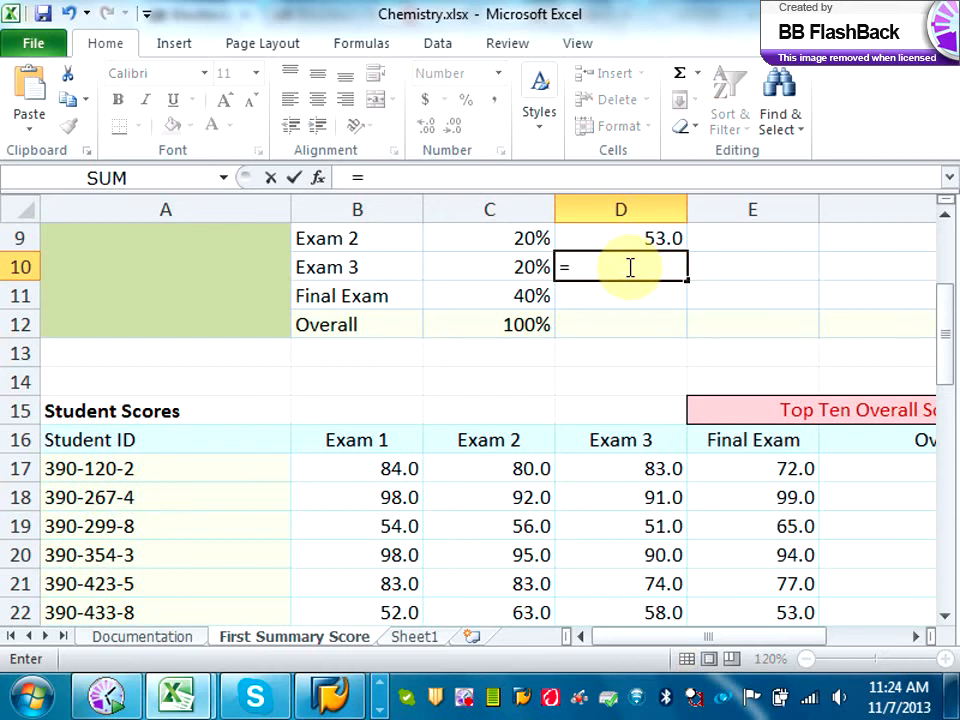
text(min)
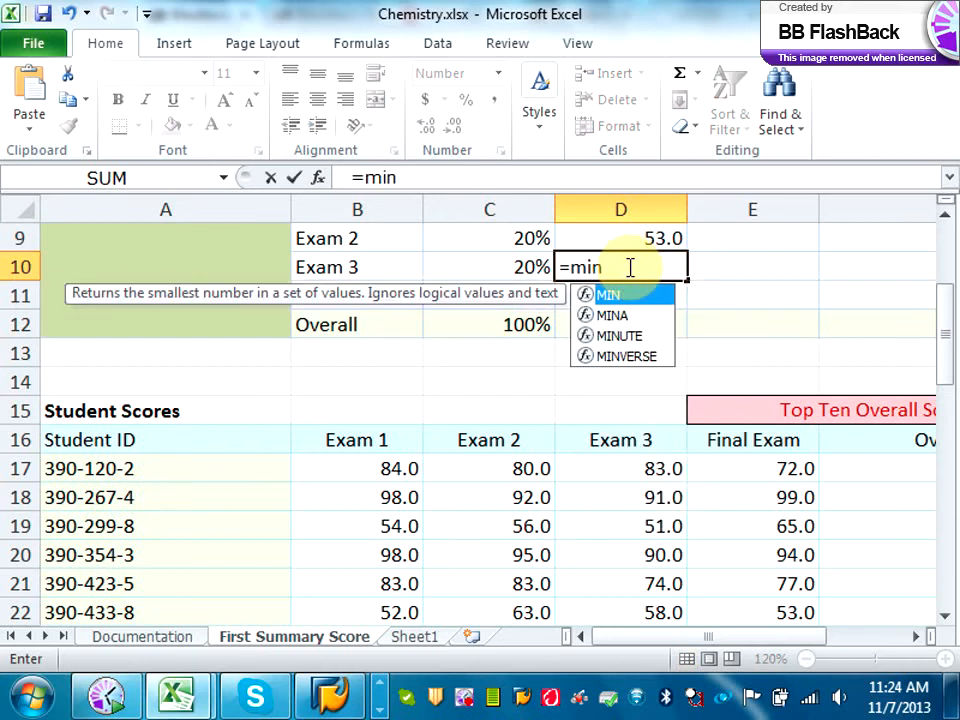
text(()
drag(632, 470, 667, 560)
key(Return)
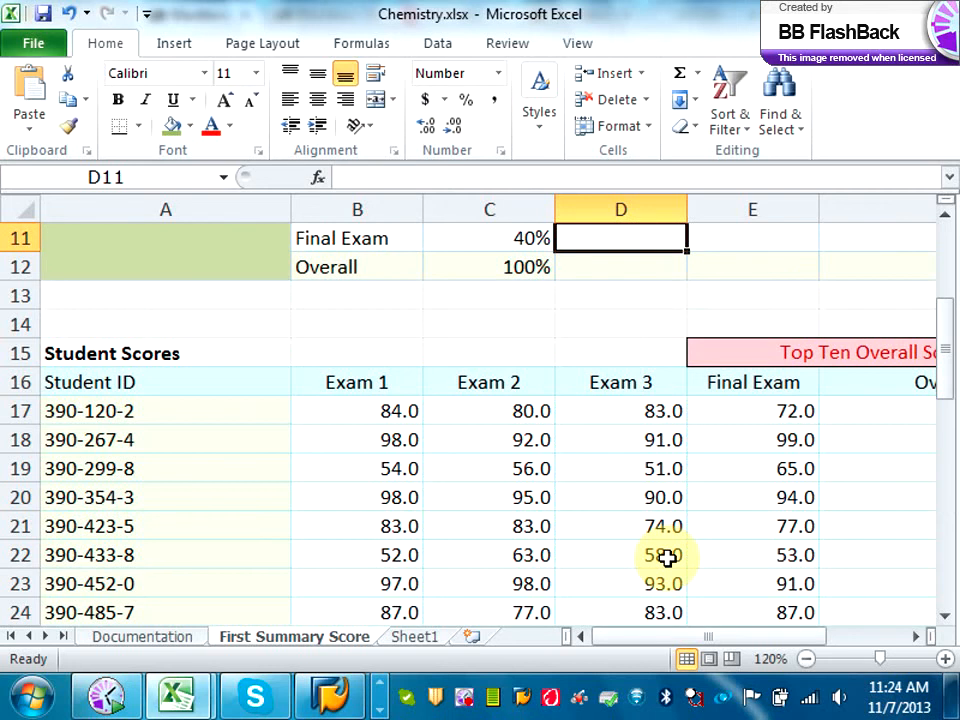
Calculate the minimum Final Exam score in D11 with the MIN function over all students' Final Exam scores.
text(=min()
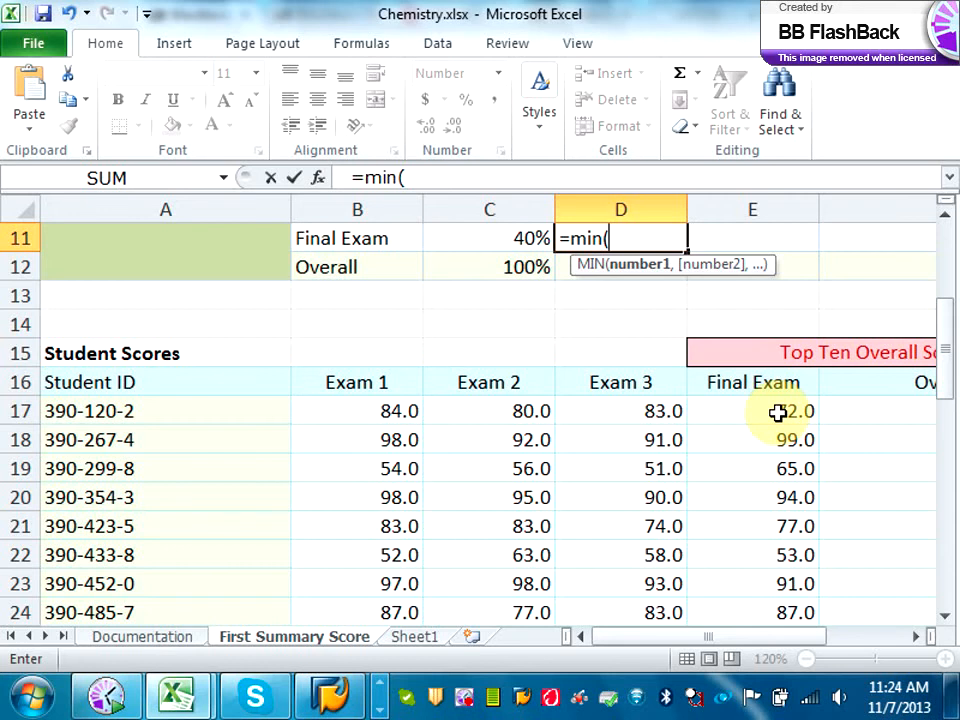
drag(778, 412, 796, 561)
key(Escape)
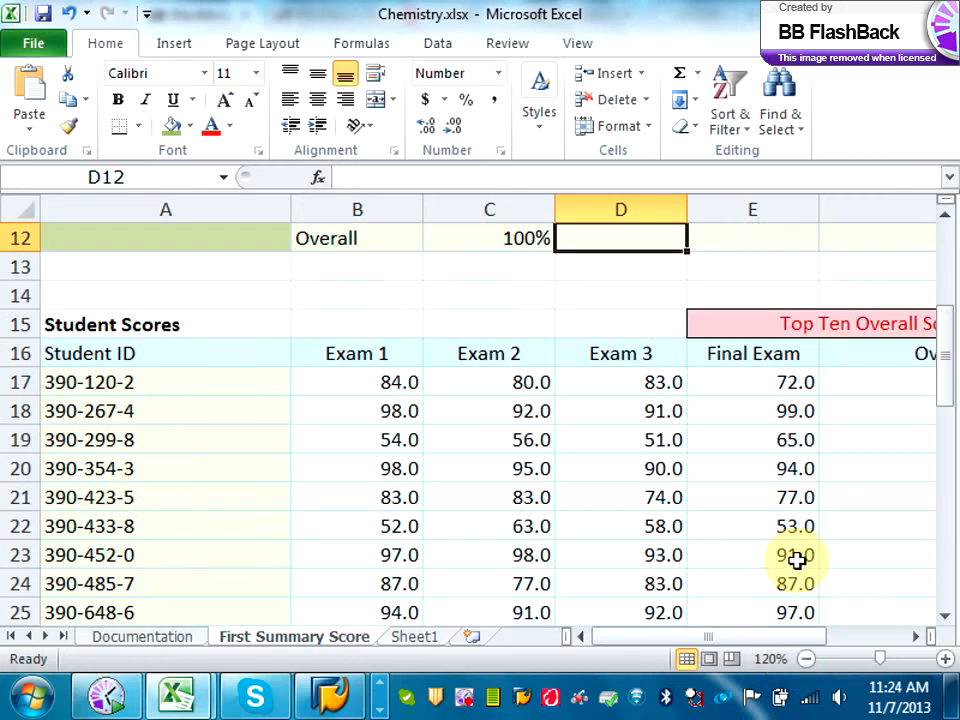
Calculate the maximum Exam 1 score in E8 with the MAX function over the Exam 1 scores in B17:B52.
click(915, 637)
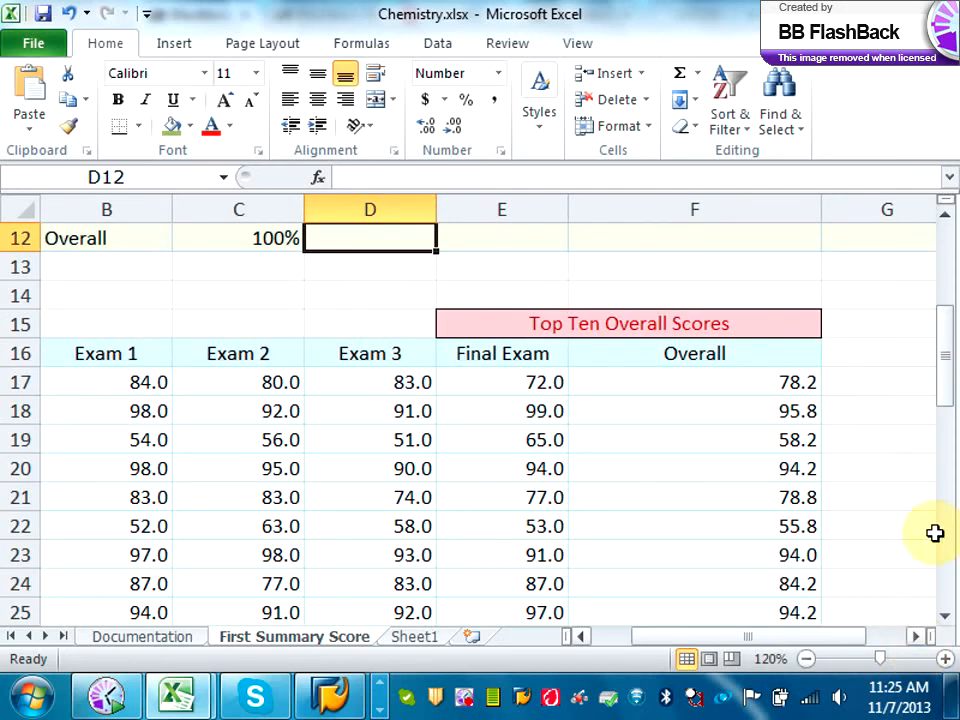
drag(945, 396, 944, 345)
click(496, 296)
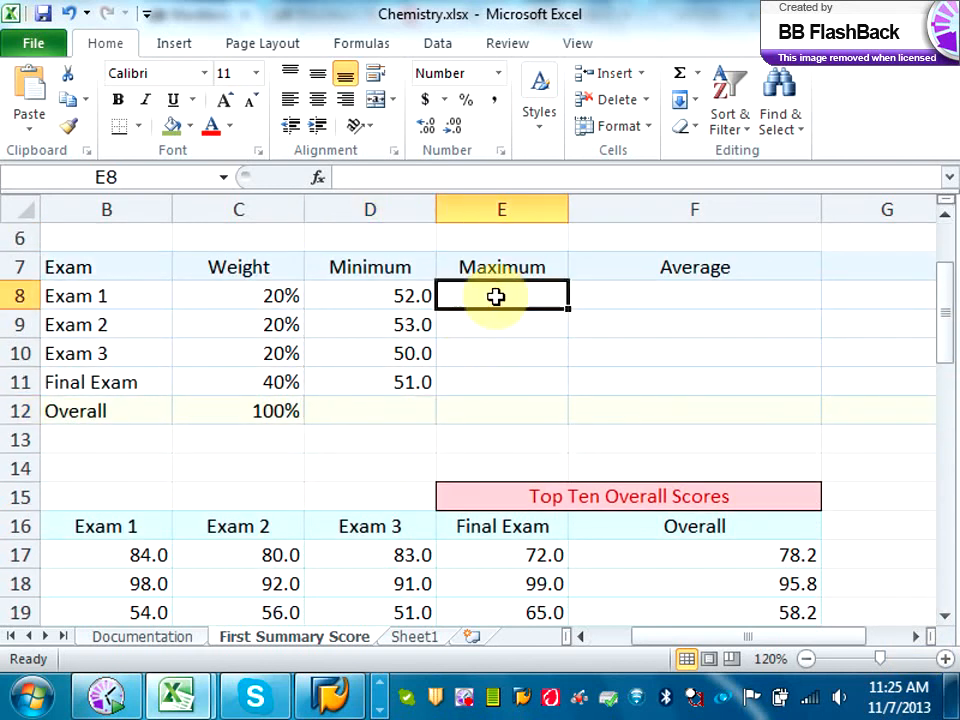
text(=ma)
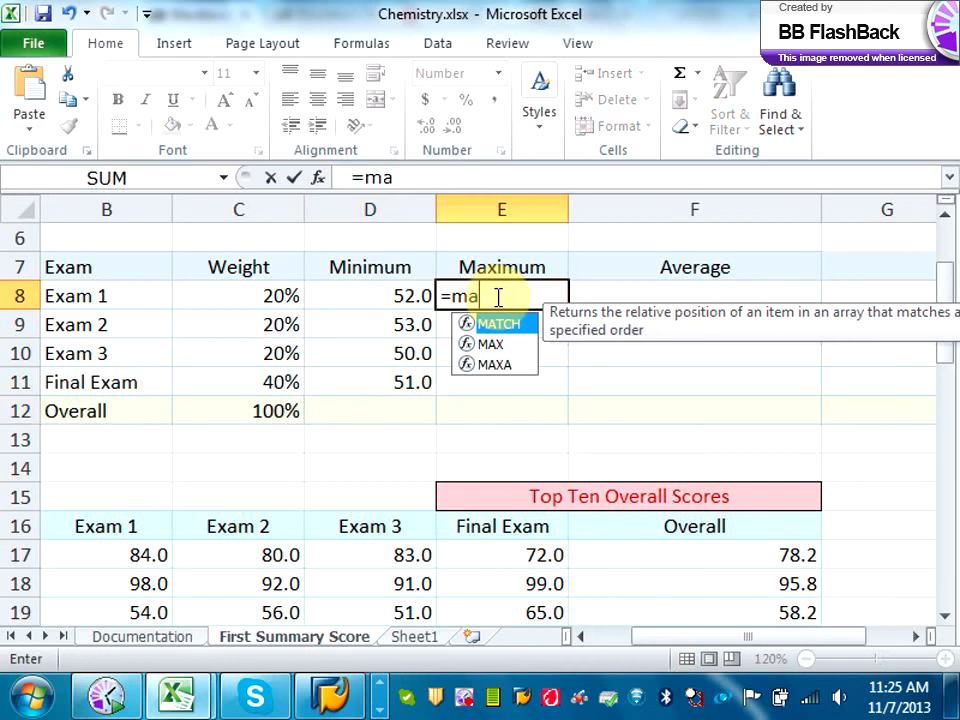
text(x)
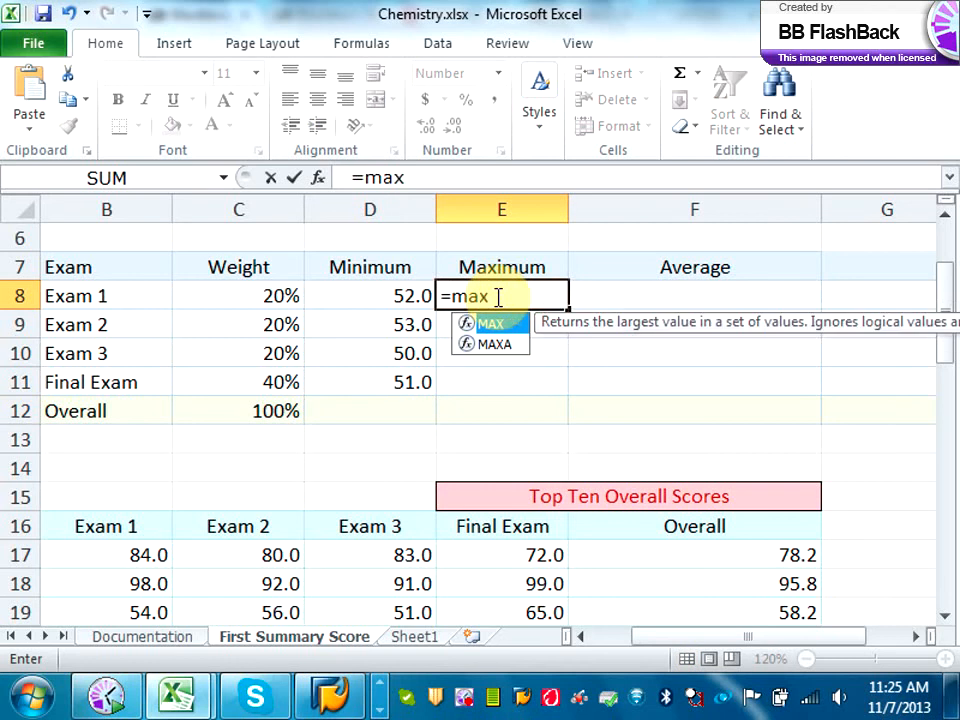
text(()
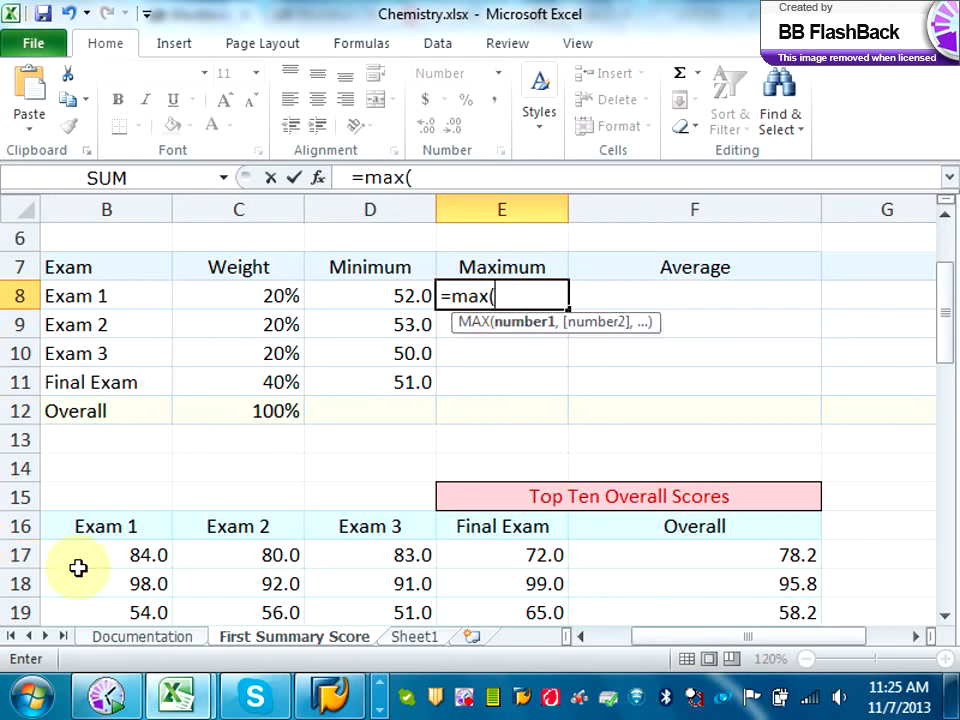
drag(107, 555, 150, 497)
key(Return)
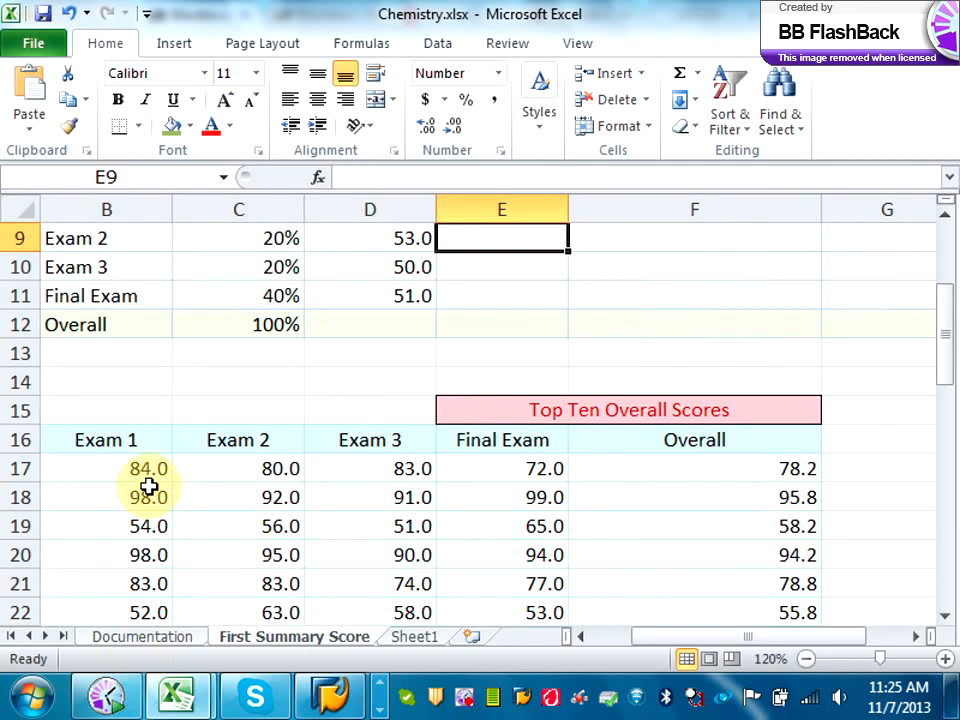
Calculate the average Exam 1 score in F8 with the AVERAGE function over all students' Exam 1 scores.
drag(950, 350, 949, 276)
click(645, 457)
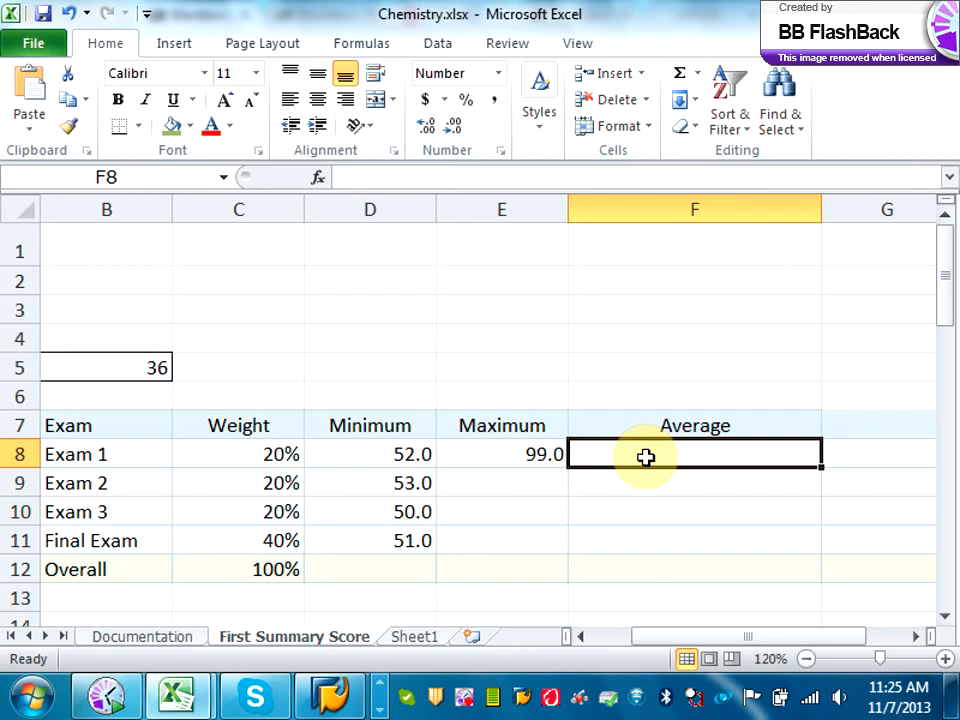
text(=a)
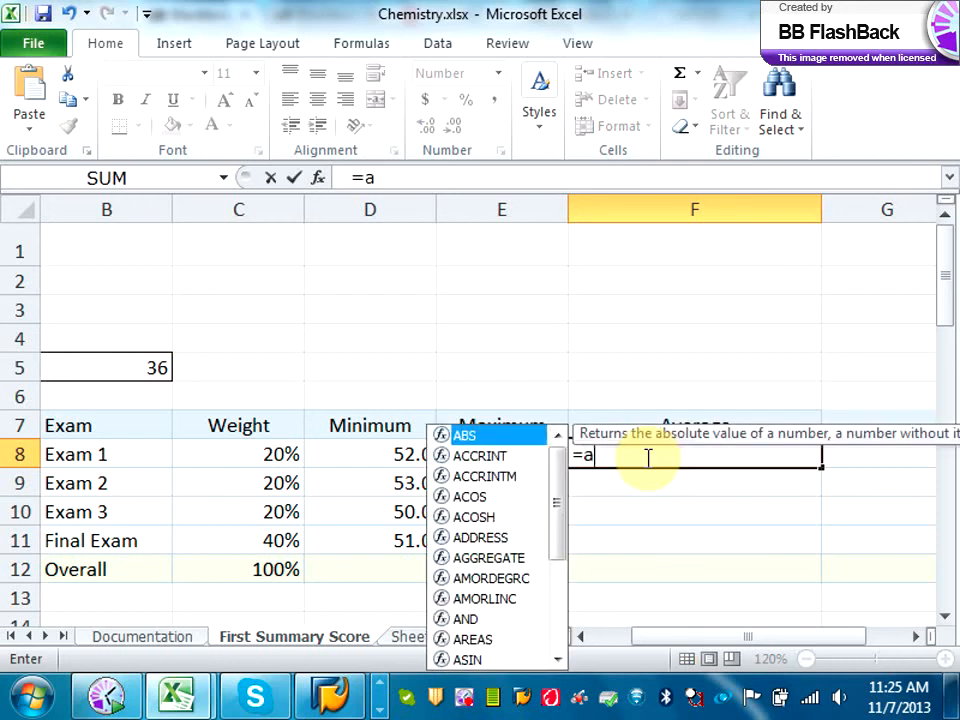
text(verage)
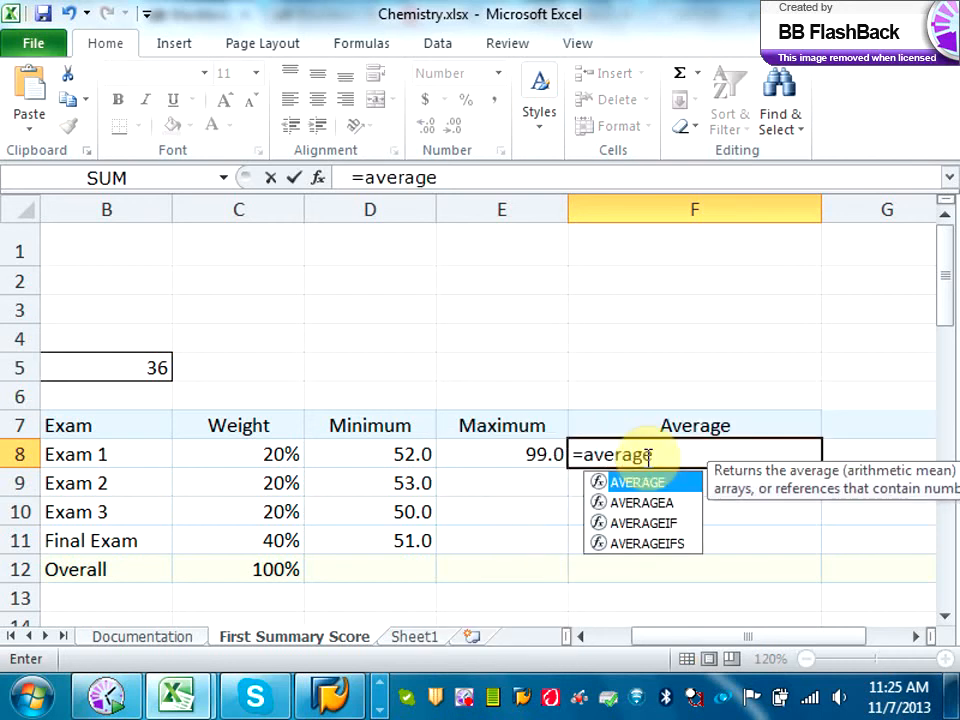
text(()
drag(729, 639, 652, 640)
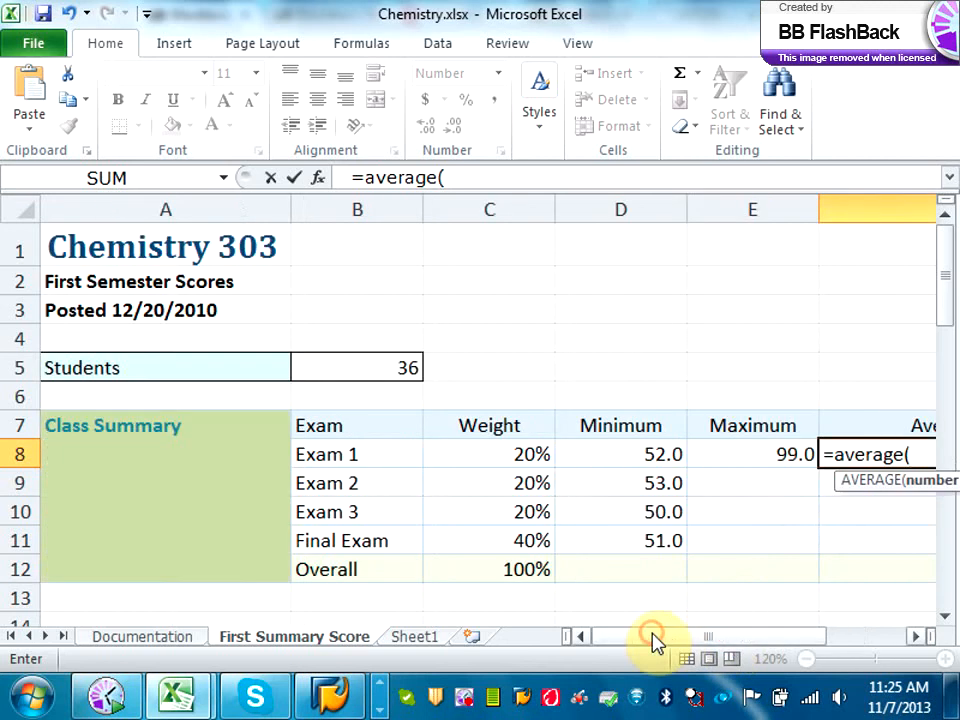
click(944, 617)
drag(399, 583, 354, 582)
key(Return)
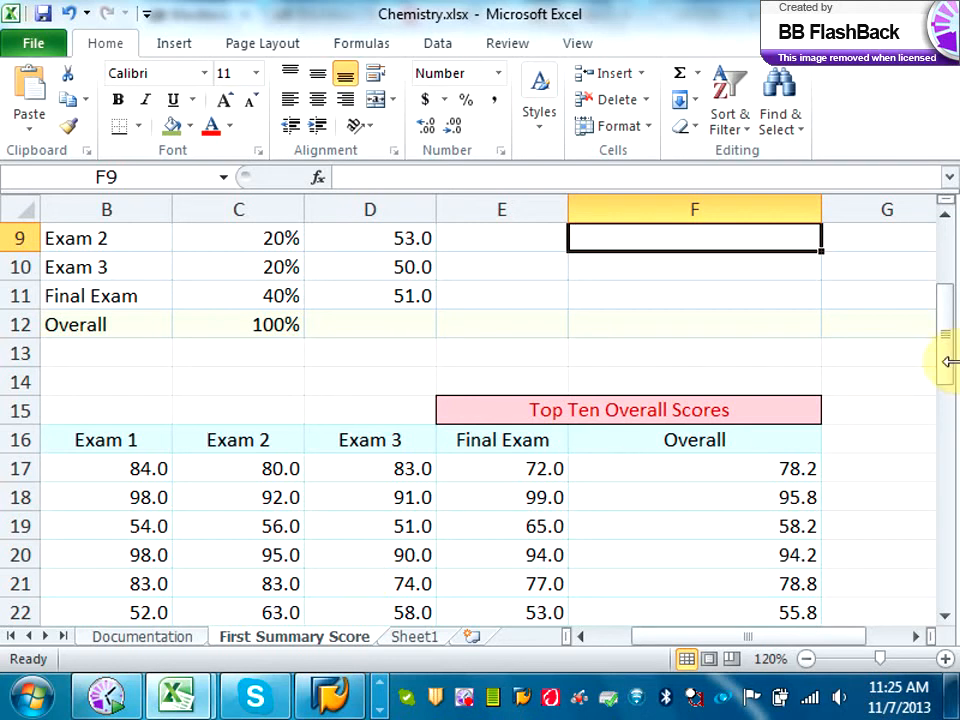
Try filling the Maximum and Average formulas from E8:F8 down through row 11, and undo the fill.
drag(950, 370, 950, 358)
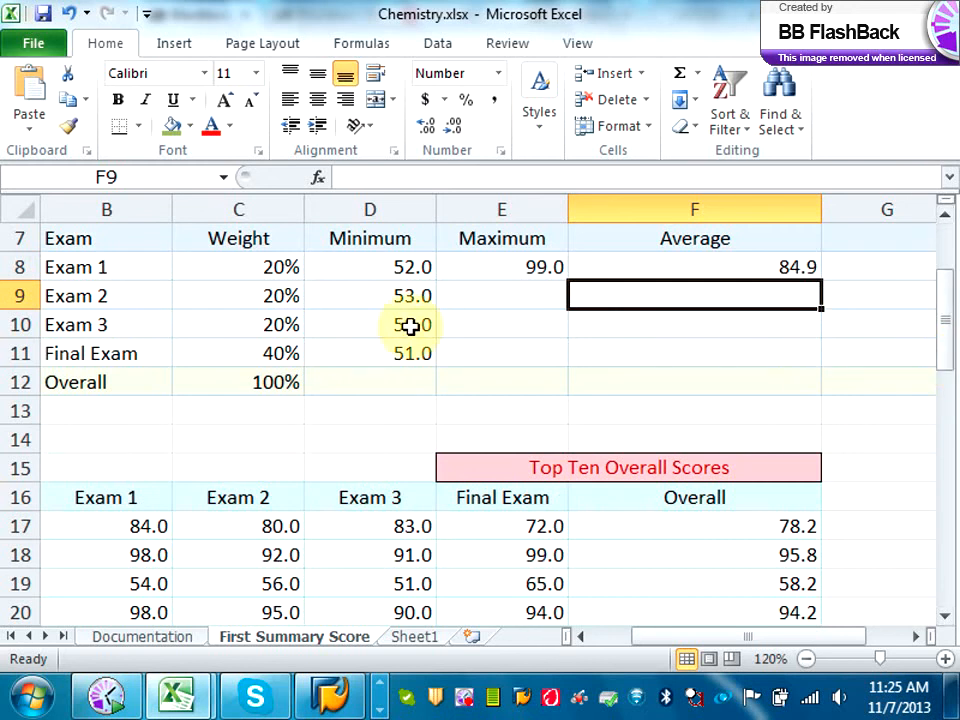
drag(536, 267, 724, 274)
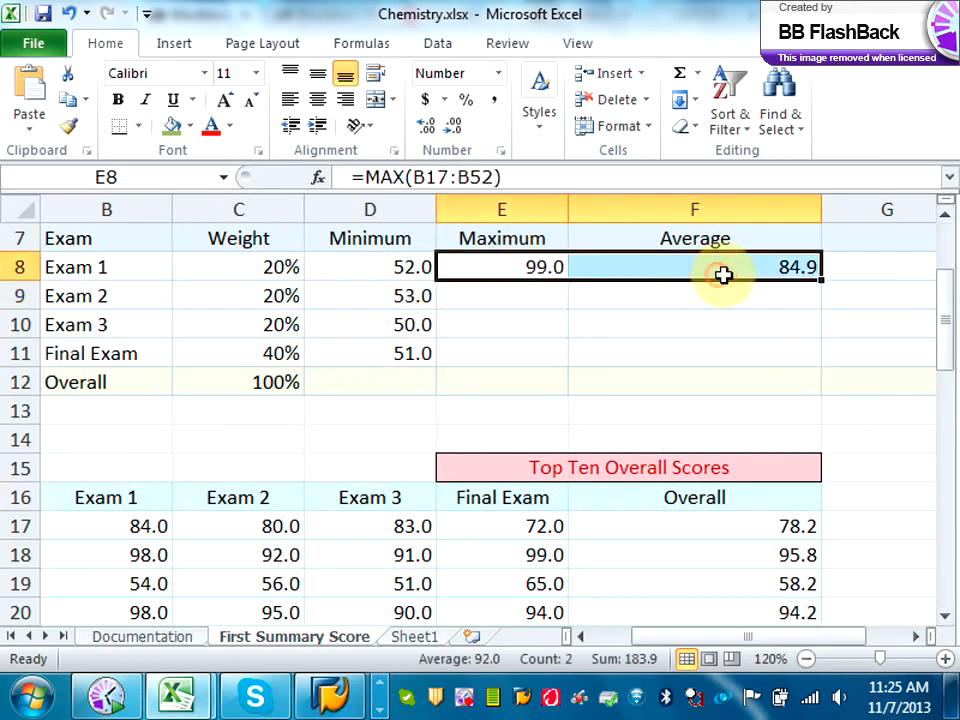
drag(822, 279, 819, 364)
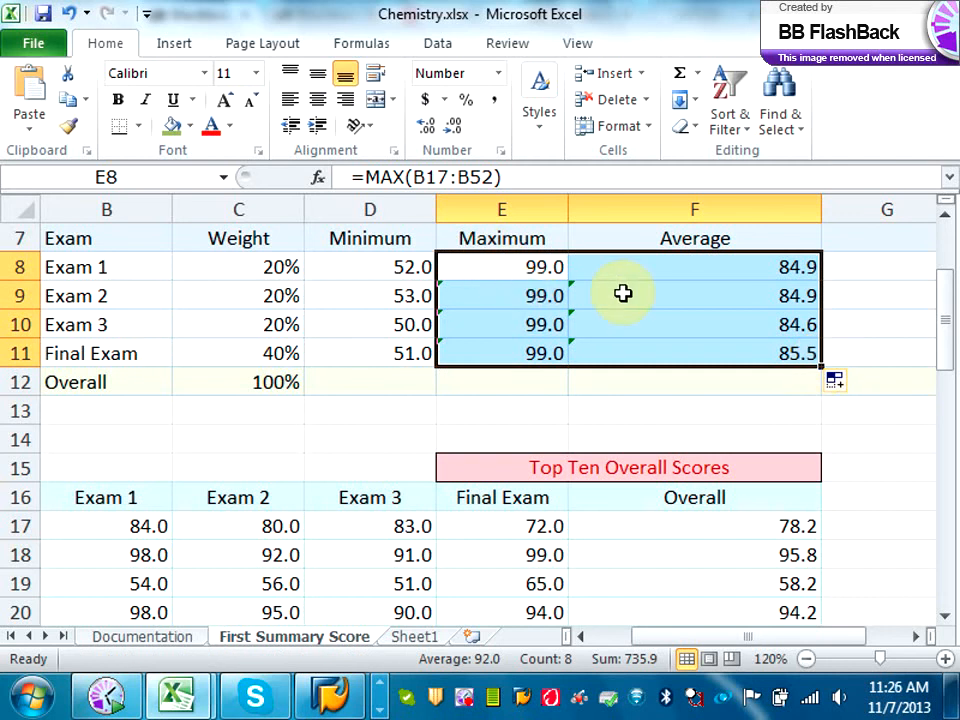
click(67, 20)
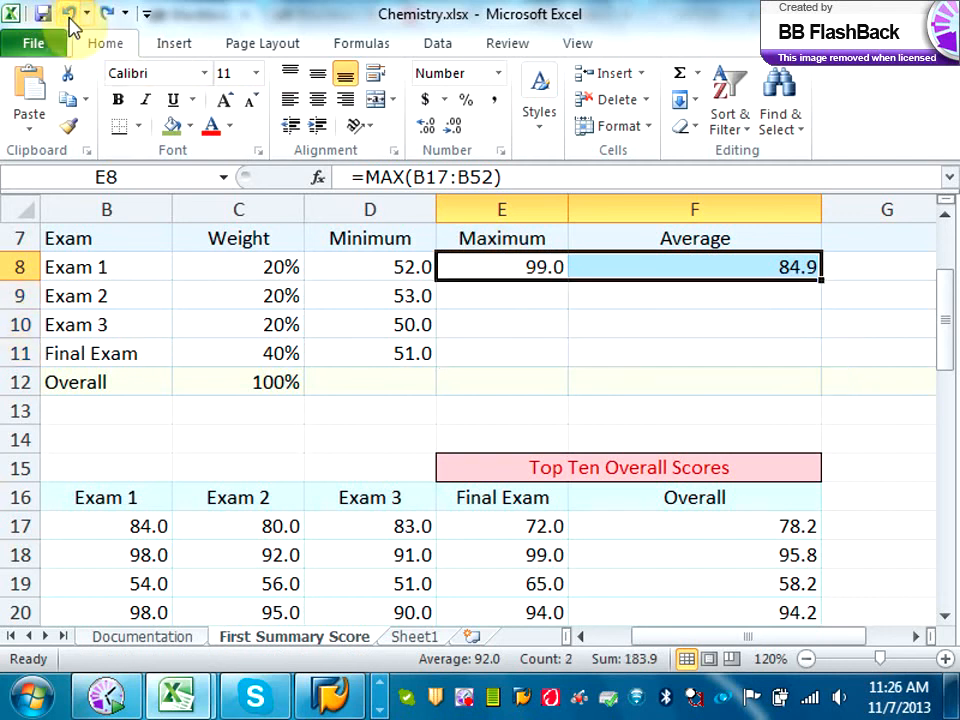
Calculate the maximum Exam 2 score in E9 using AutoSum's Max function over the Exam 2 scores in C17:C52.
click(488, 302)
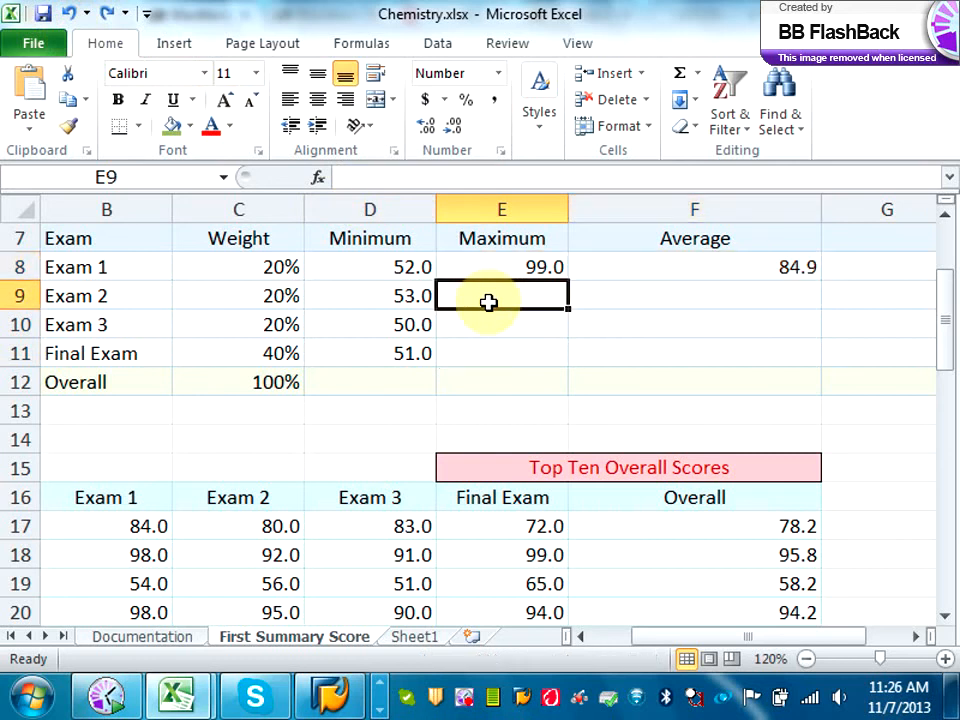
text(=)
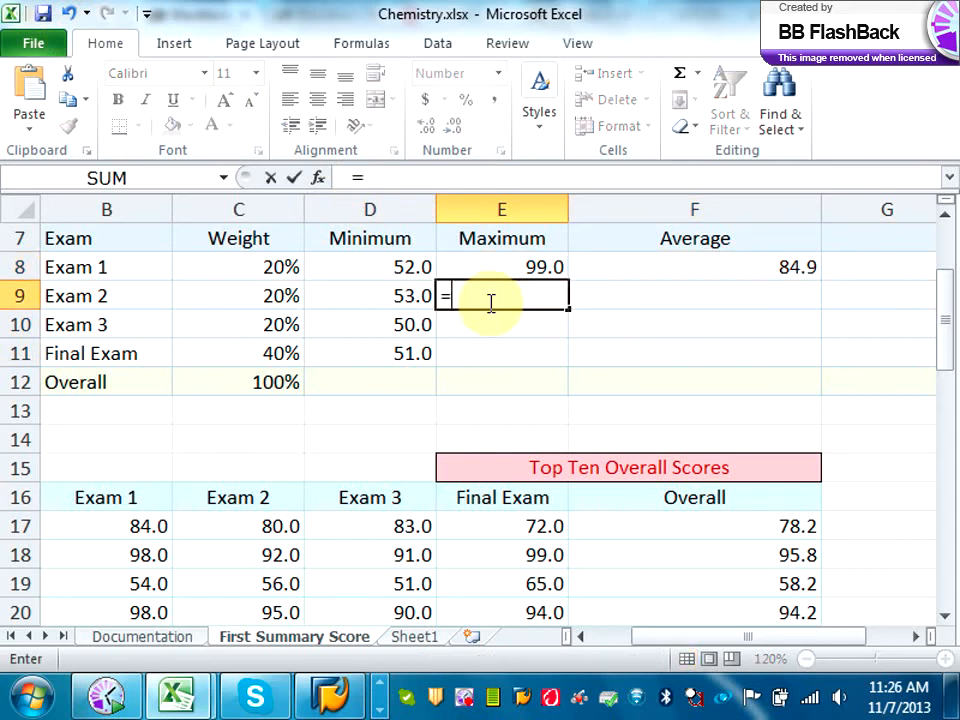
key(Escape)
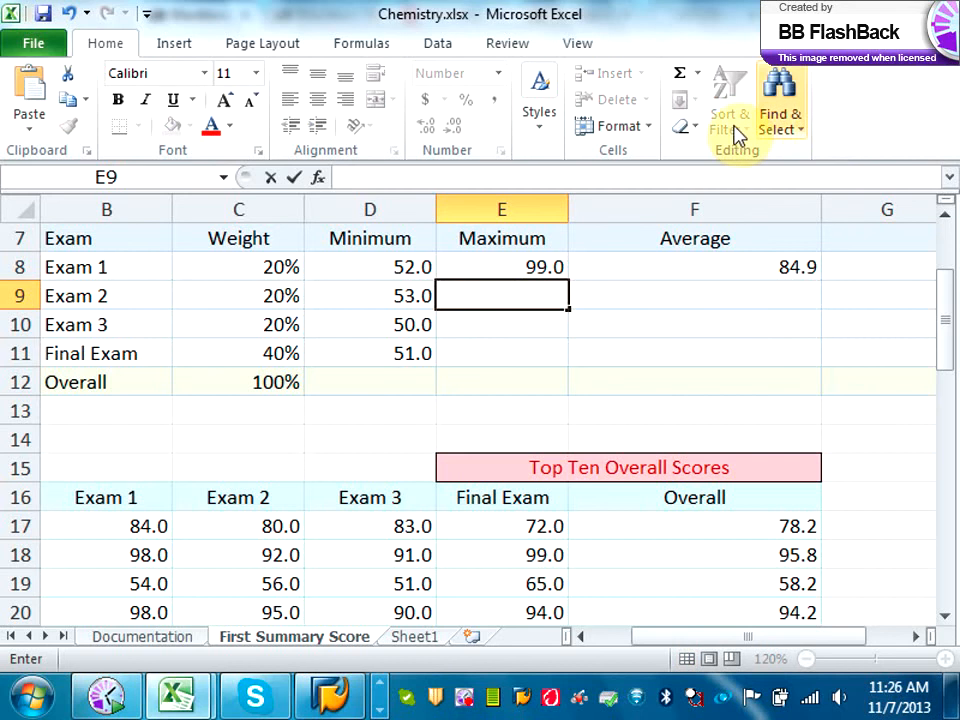
click(699, 80)
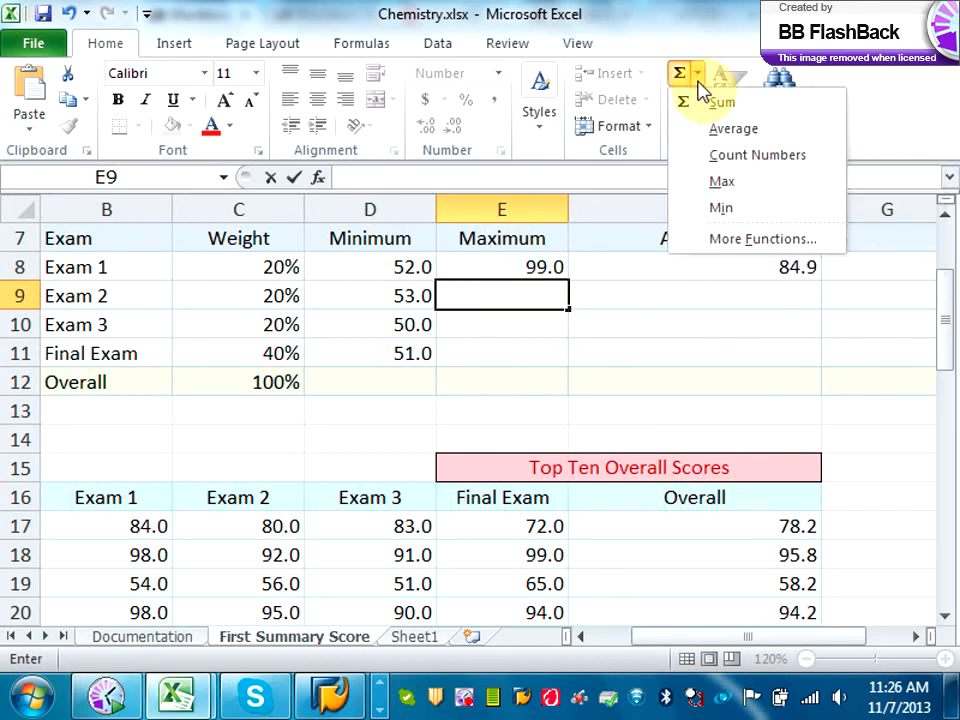
click(723, 184)
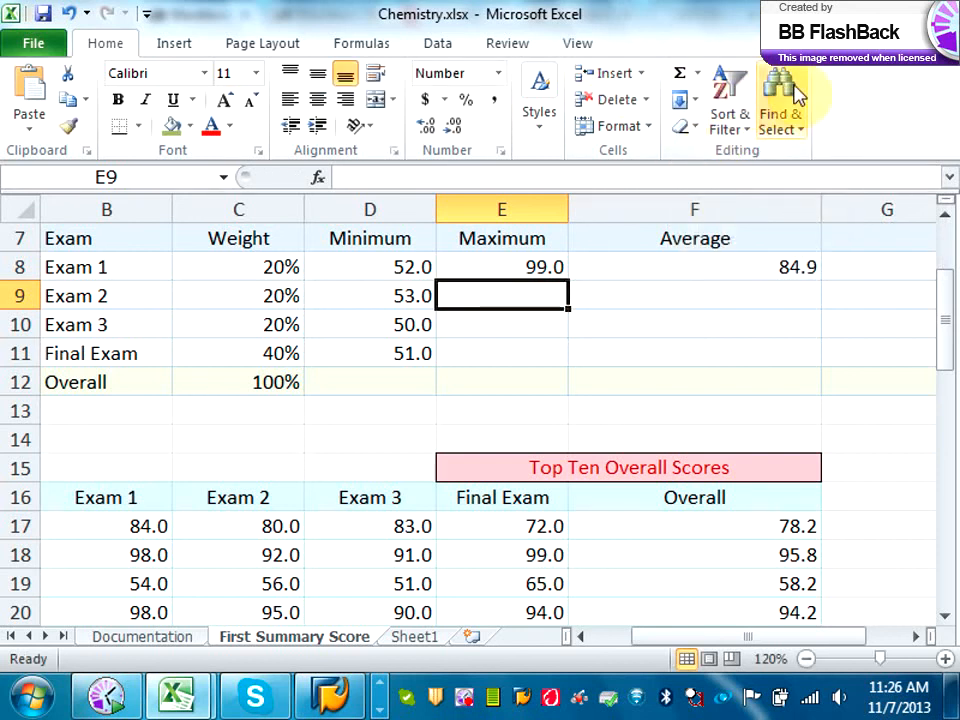
click(697, 74)
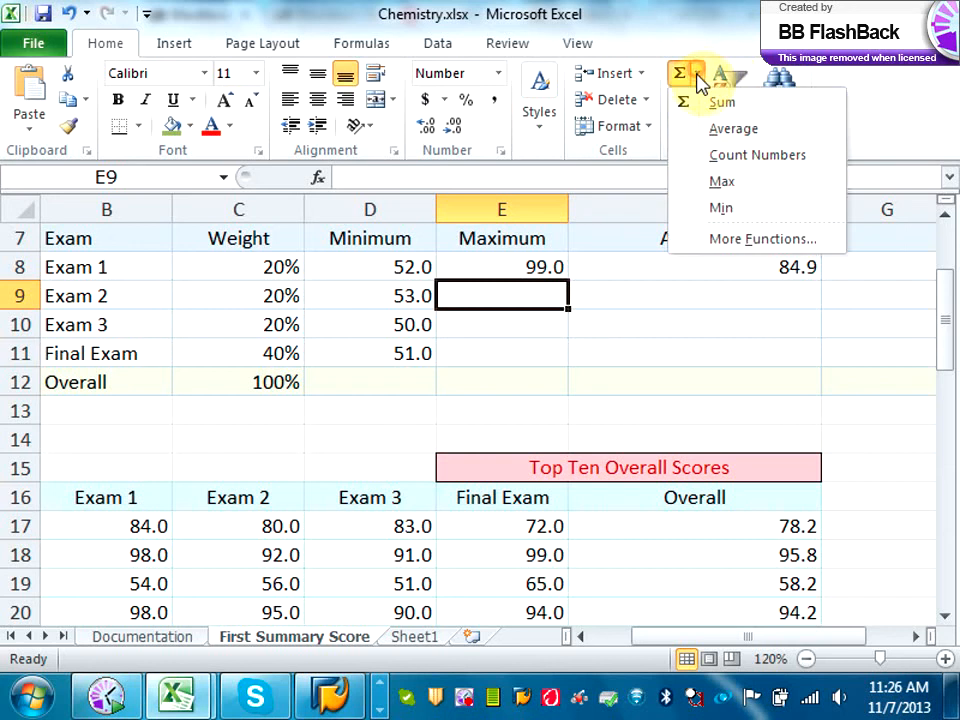
click(720, 183)
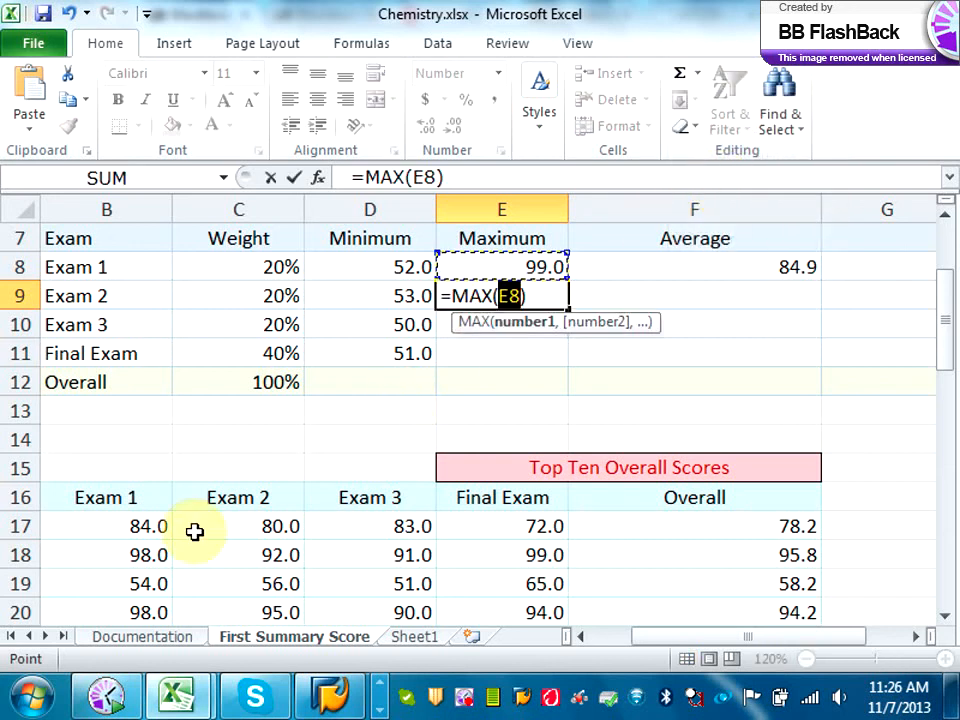
drag(249, 525, 306, 505)
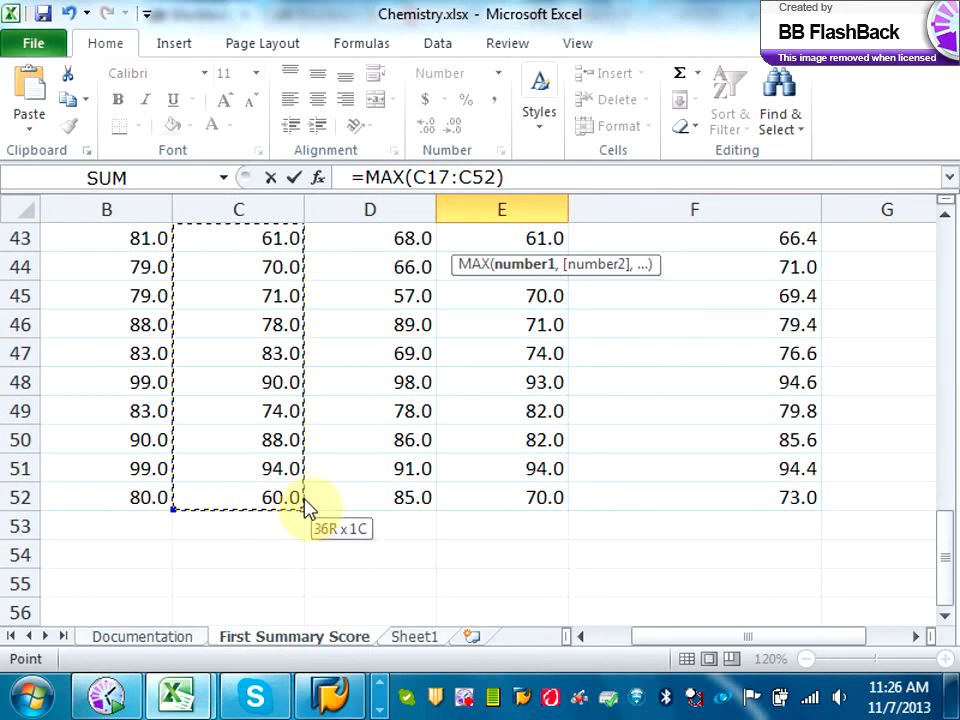
key(Return)
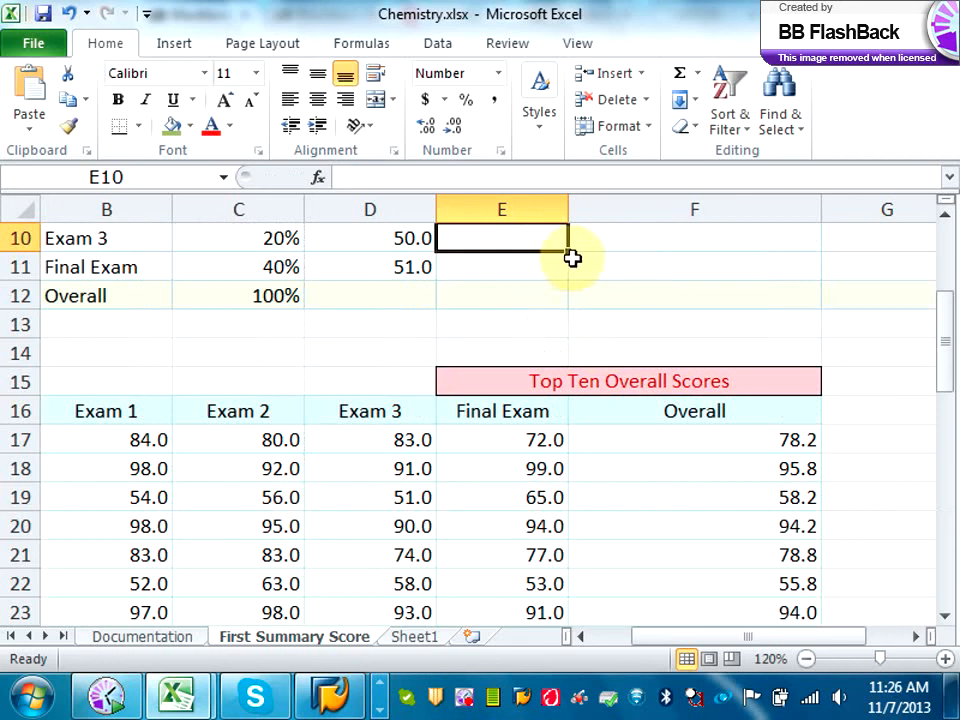
Calculate the maximum Exam 3 score in E10 with the MAX function over all students' Exam 3 scores.
text(=ma)
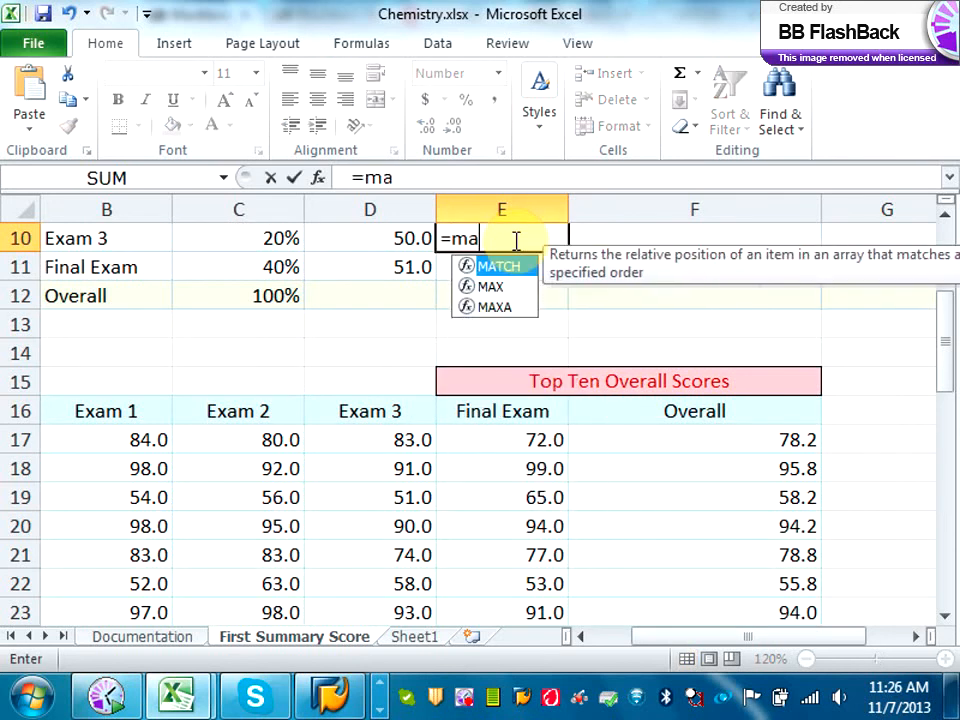
text(x()
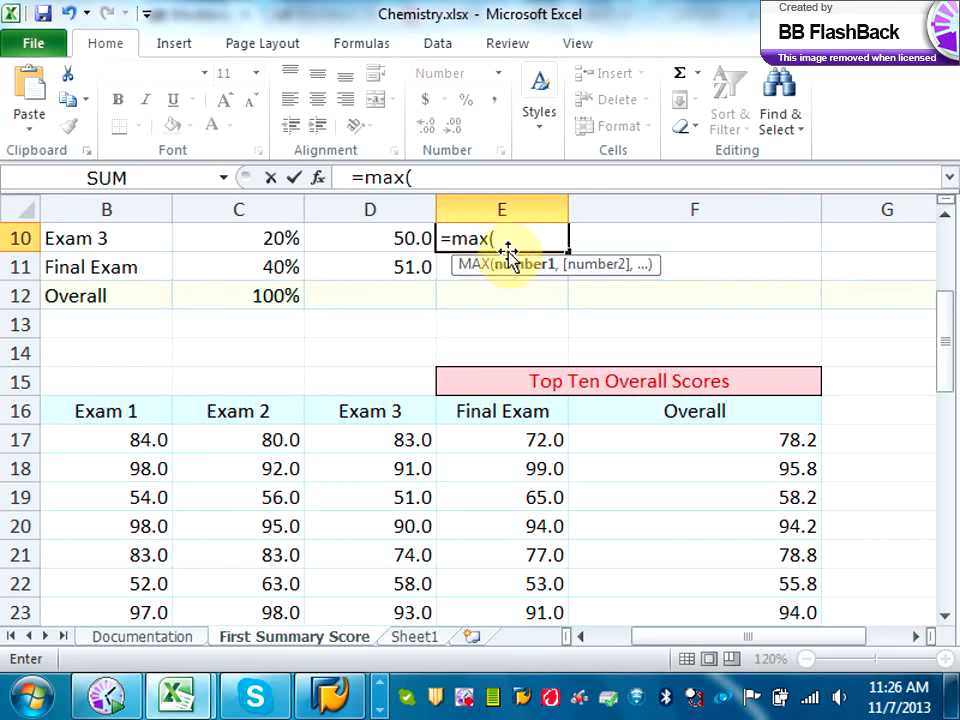
drag(409, 440, 405, 584)
drag(377, 708, 413, 505)
key(Escape)
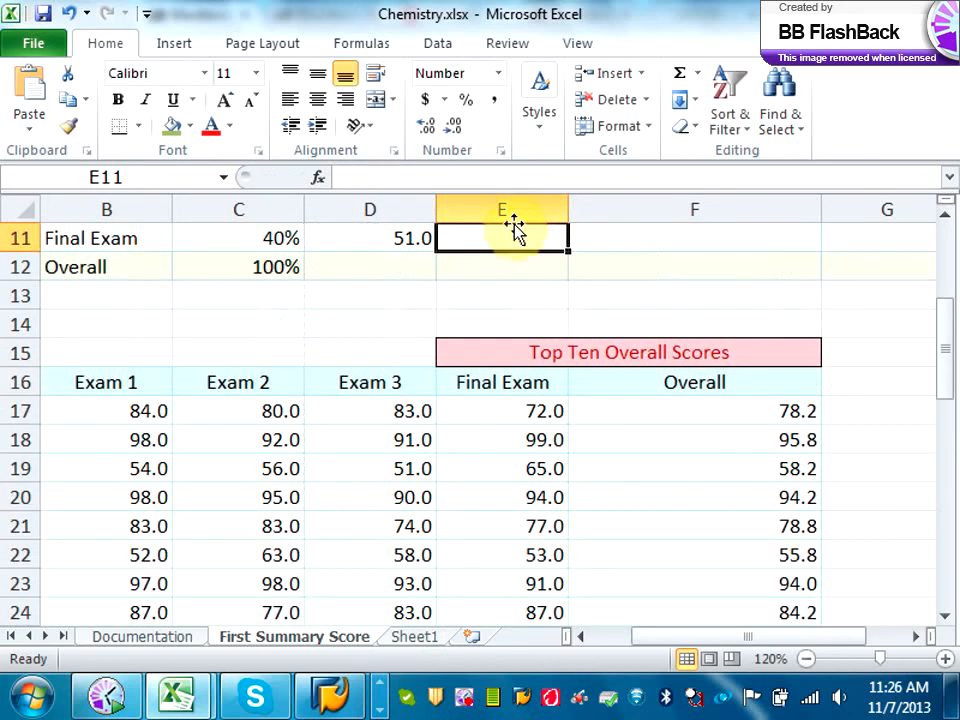
Calculate the maximum Final Exam score in E11 with the MAX function over E17:E52.
text(=ma)
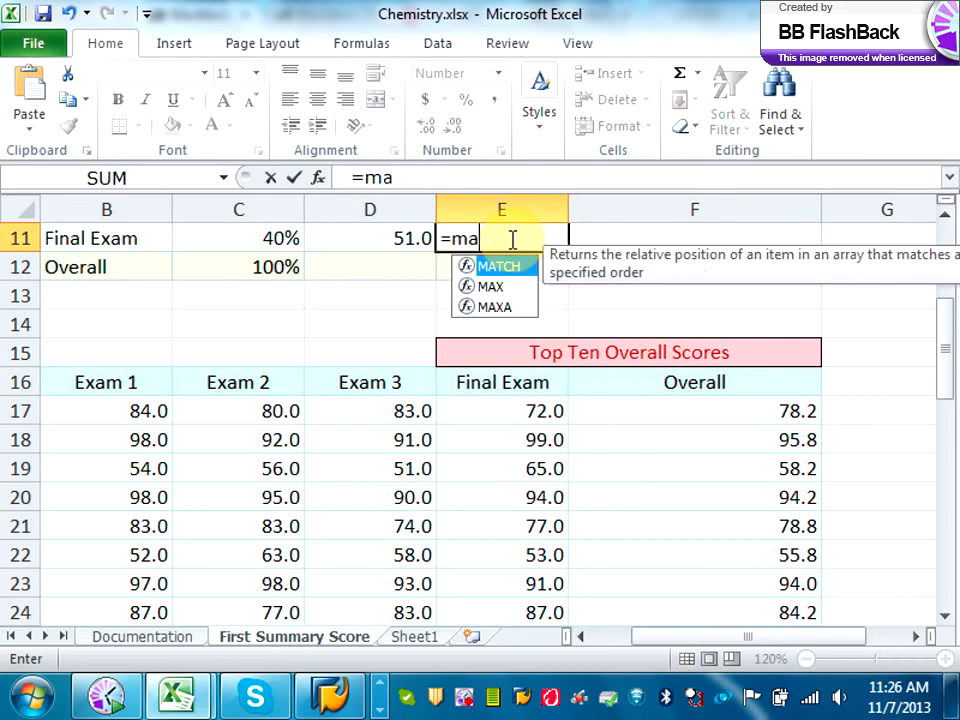
text(x()
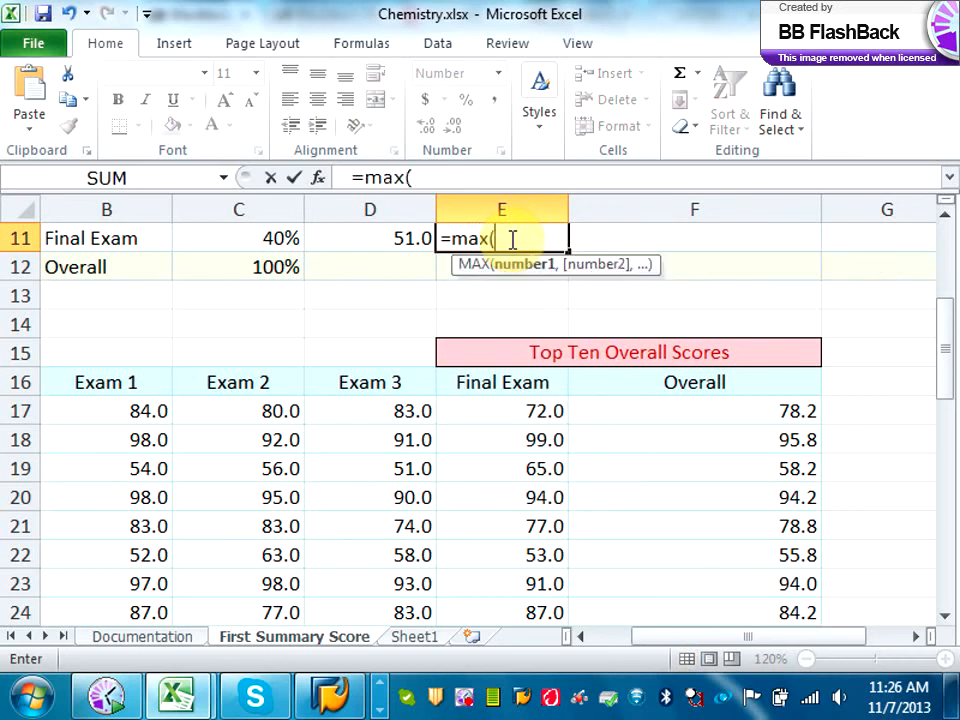
drag(536, 415, 554, 539)
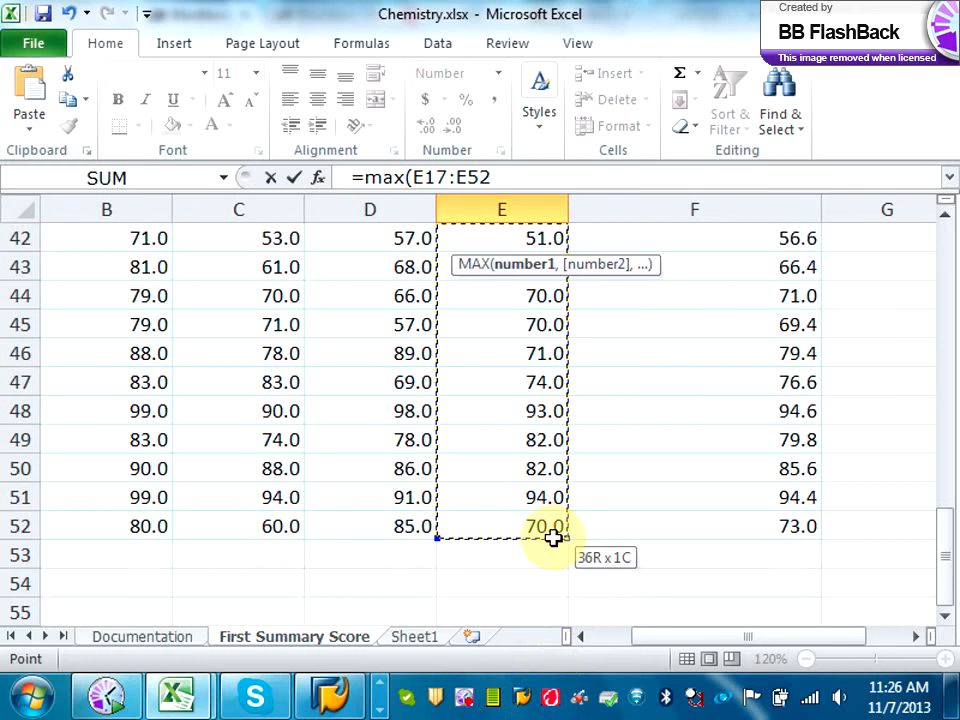
key(Return)
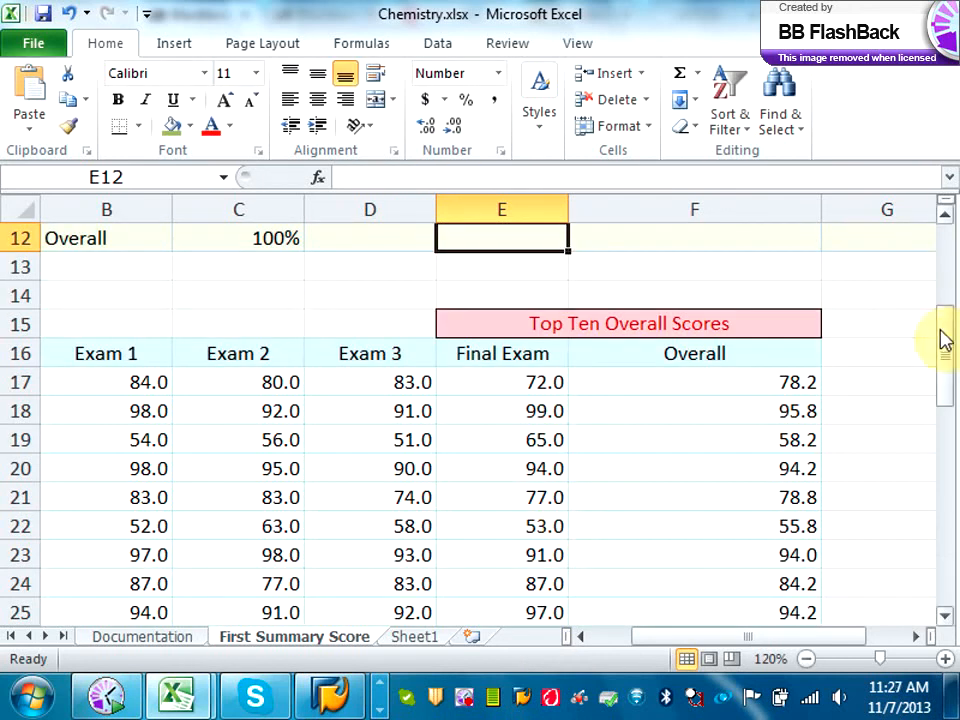
Calculate the average Exam 2 score in F9 with the AVERAGE function over C17:C52.
drag(941, 354, 936, 306)
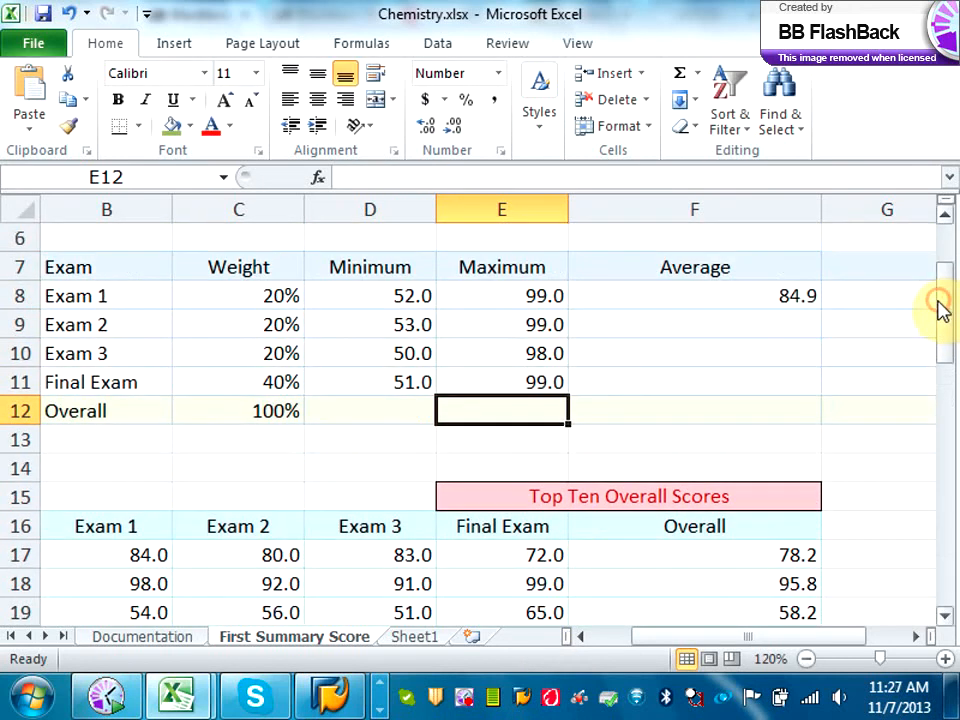
click(753, 327)
text(=)
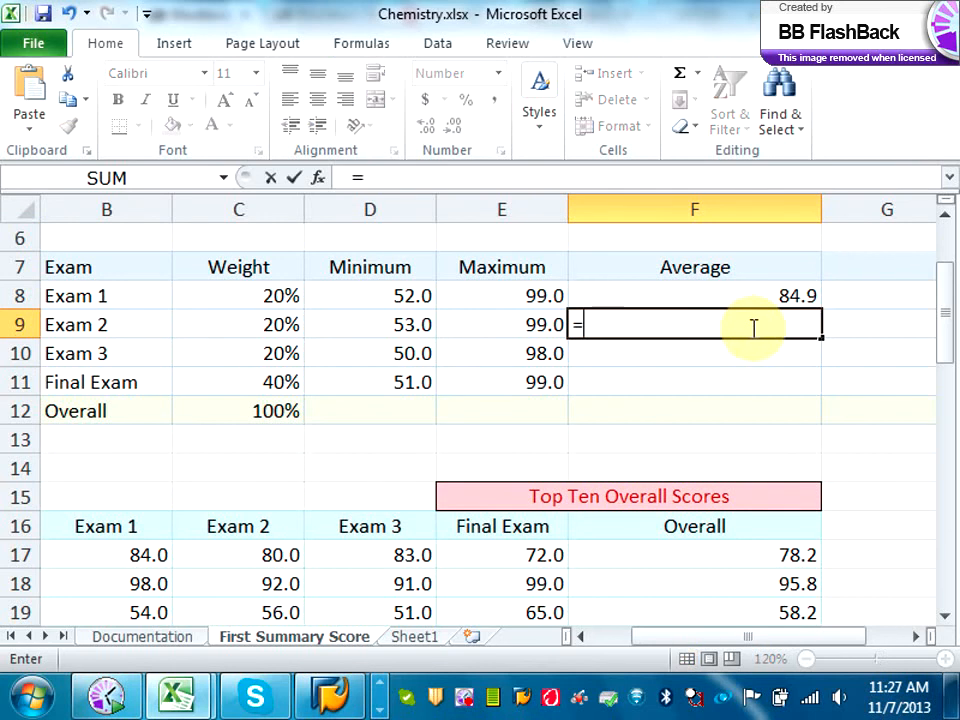
text(average)
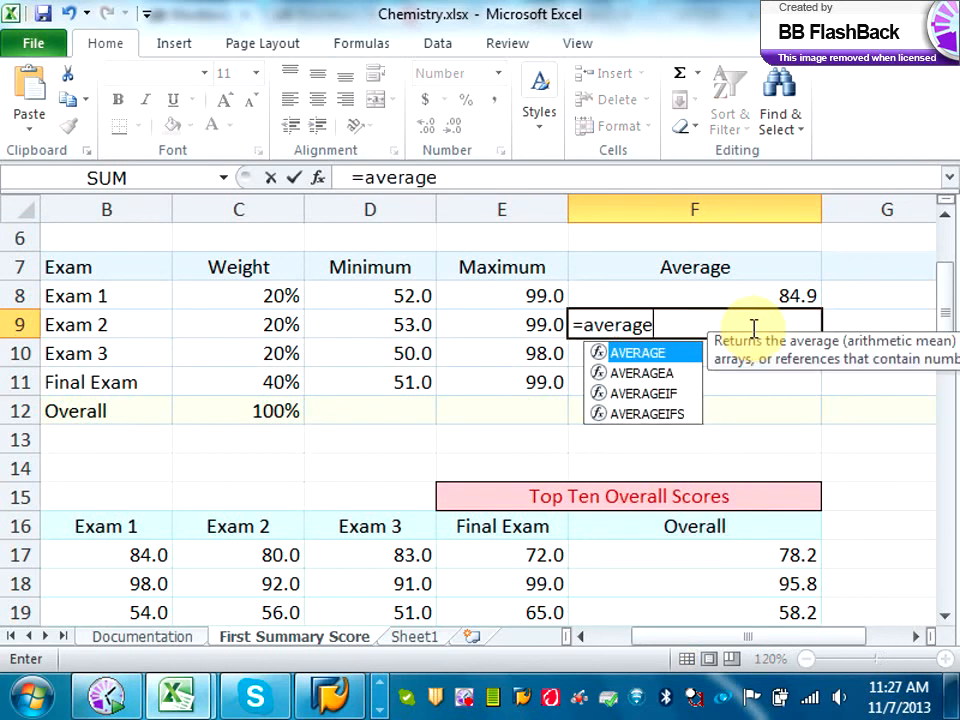
text(()
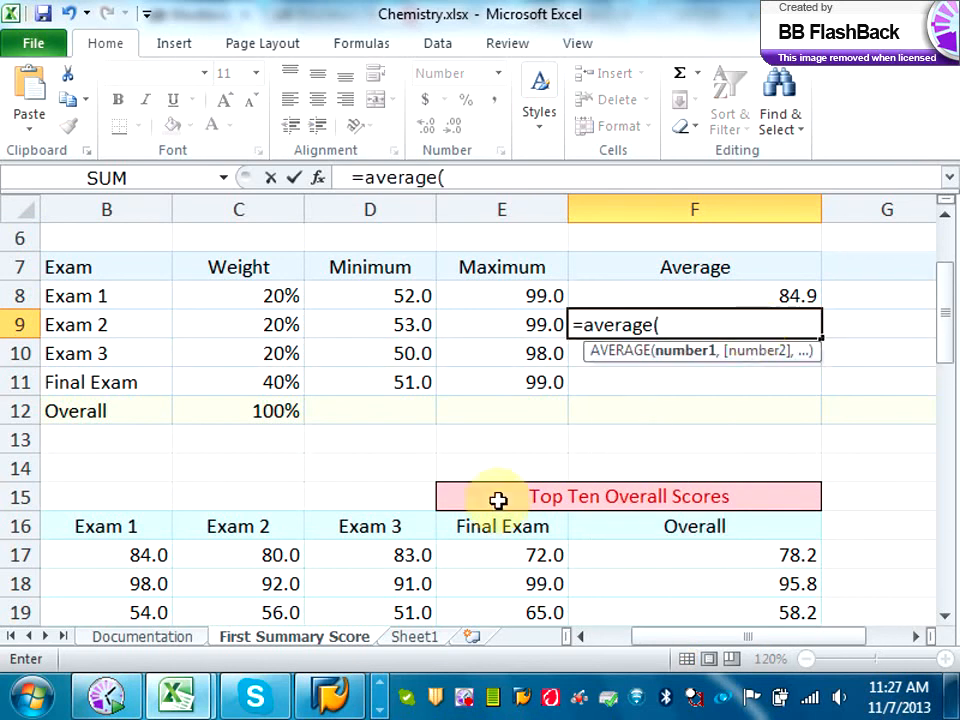
drag(287, 557, 272, 583)
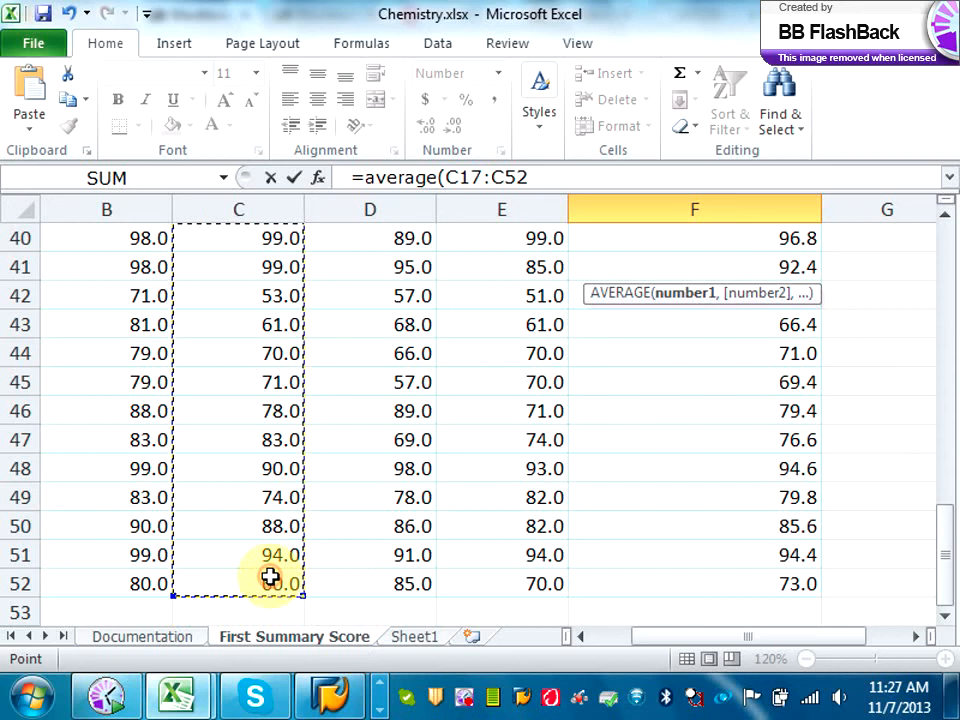
key(Return)
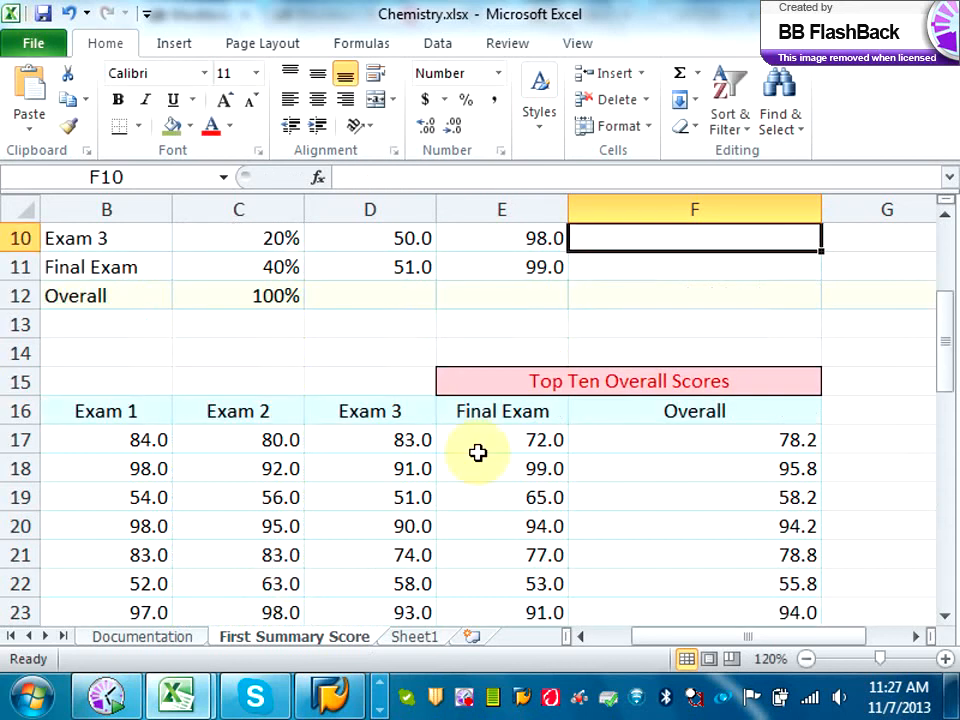
Calculate the average Exam 3 score in F10 with the AVERAGE function over all students' Exam 3 scores.
text(=aver)
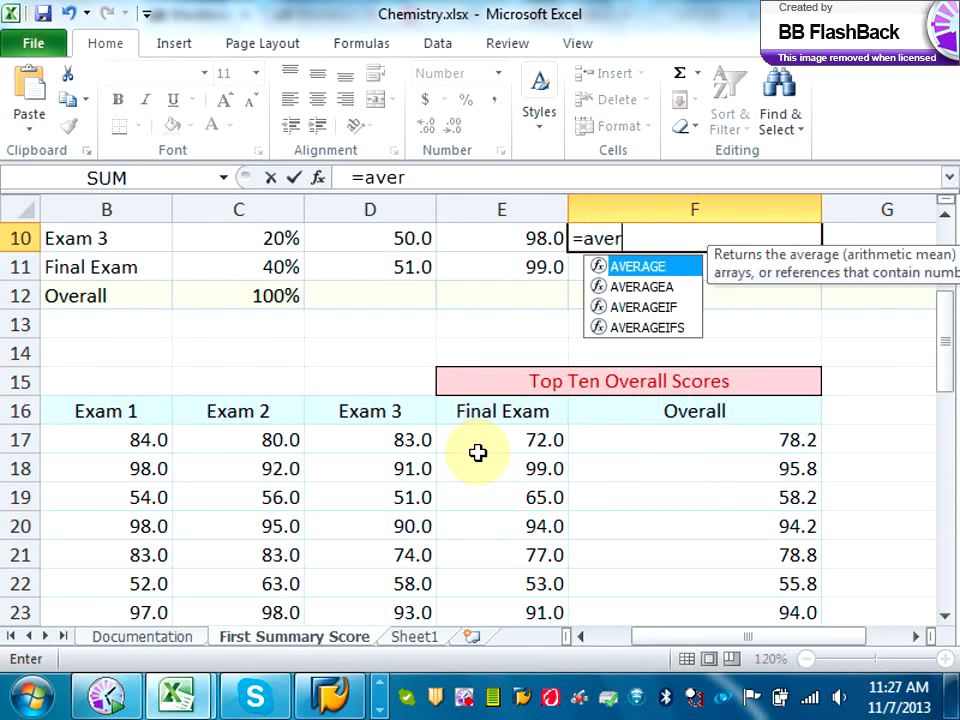
text(age()
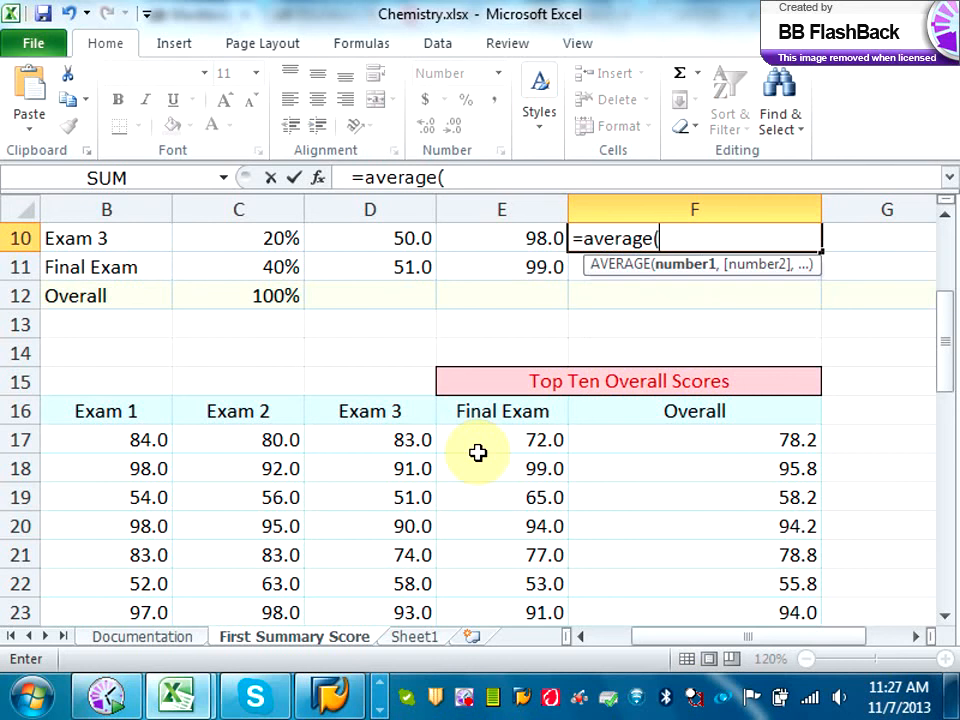
drag(414, 439, 416, 585)
key(Return)
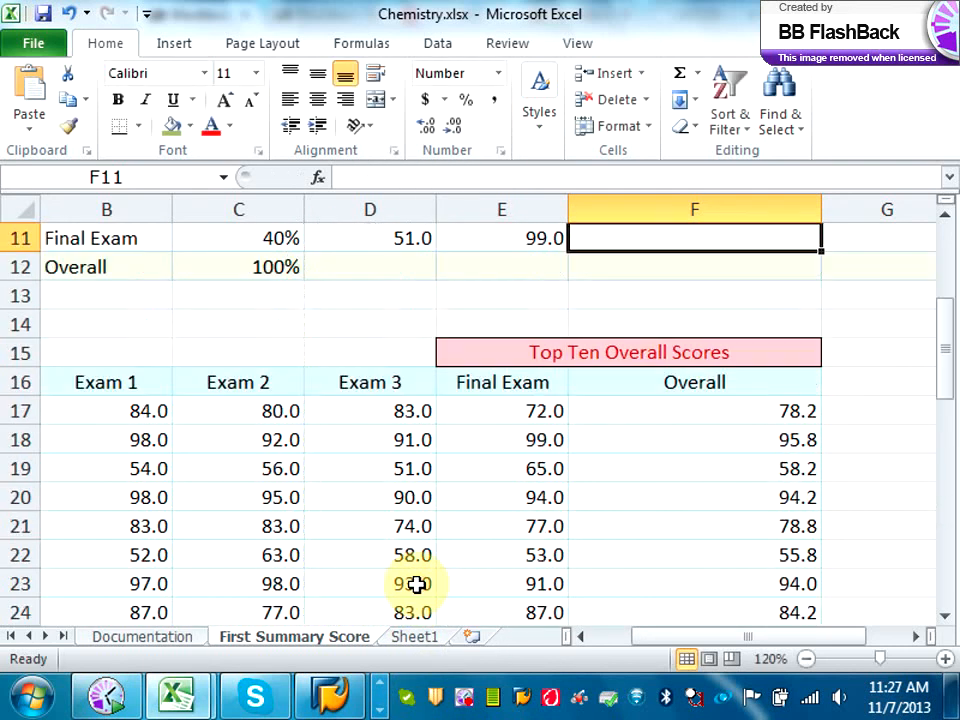
Calculate the average Final Exam score in F11 with the AVERAGE function over E17:E52.
text(=)
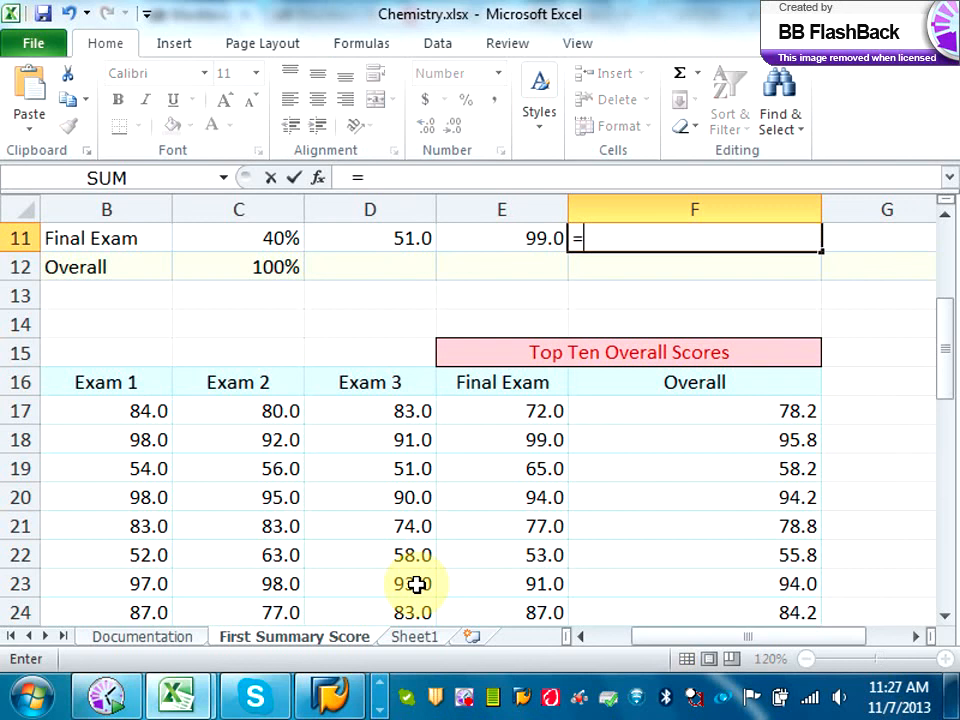
text(average)
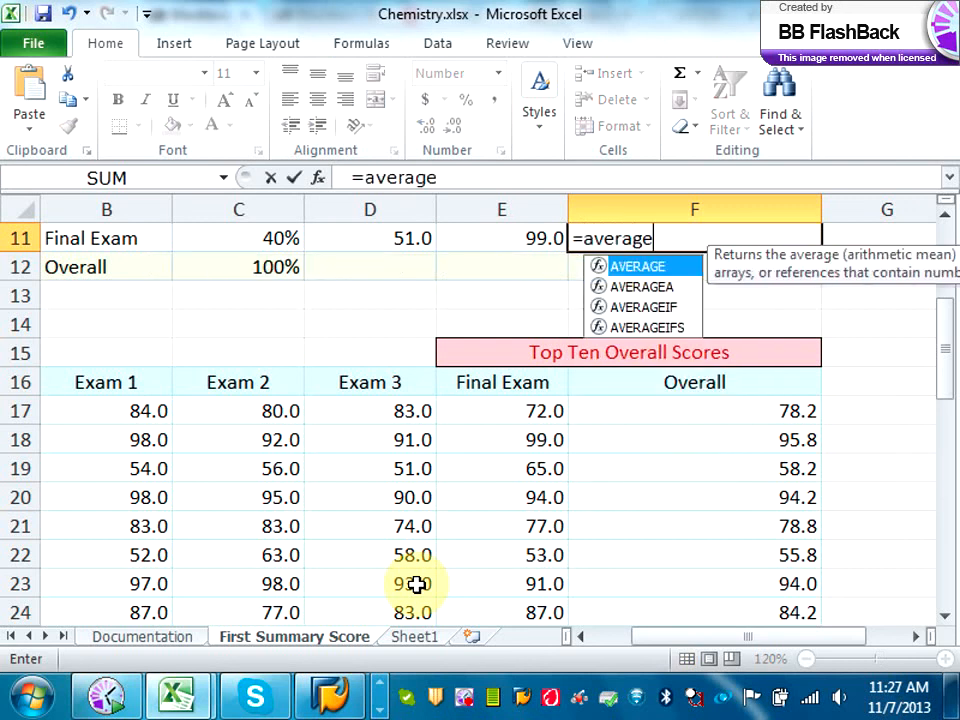
text(()
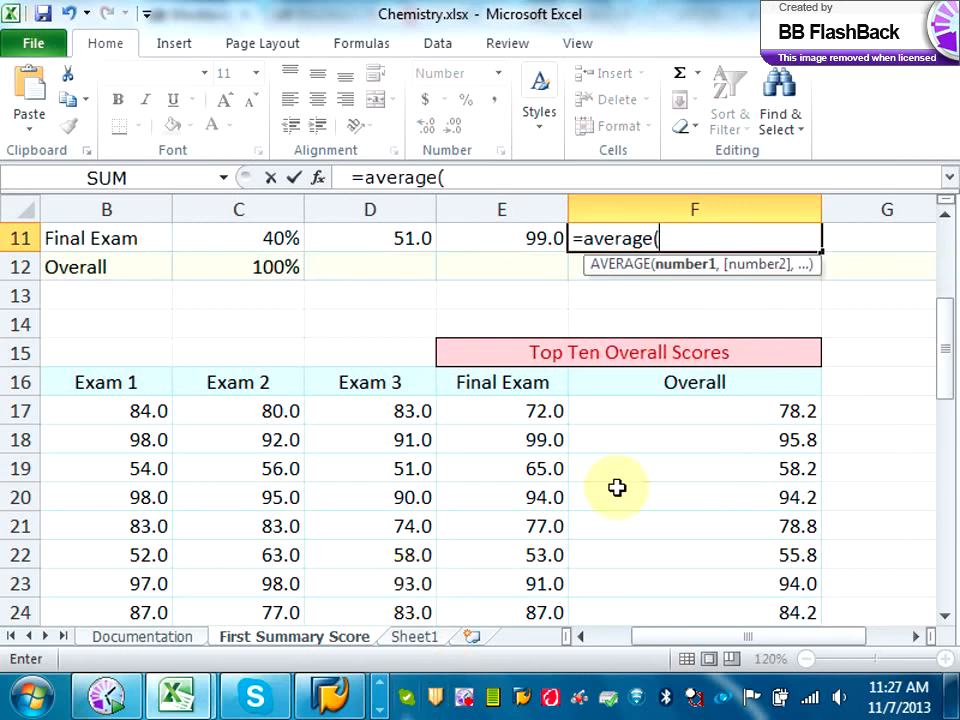
drag(544, 411, 544, 473)
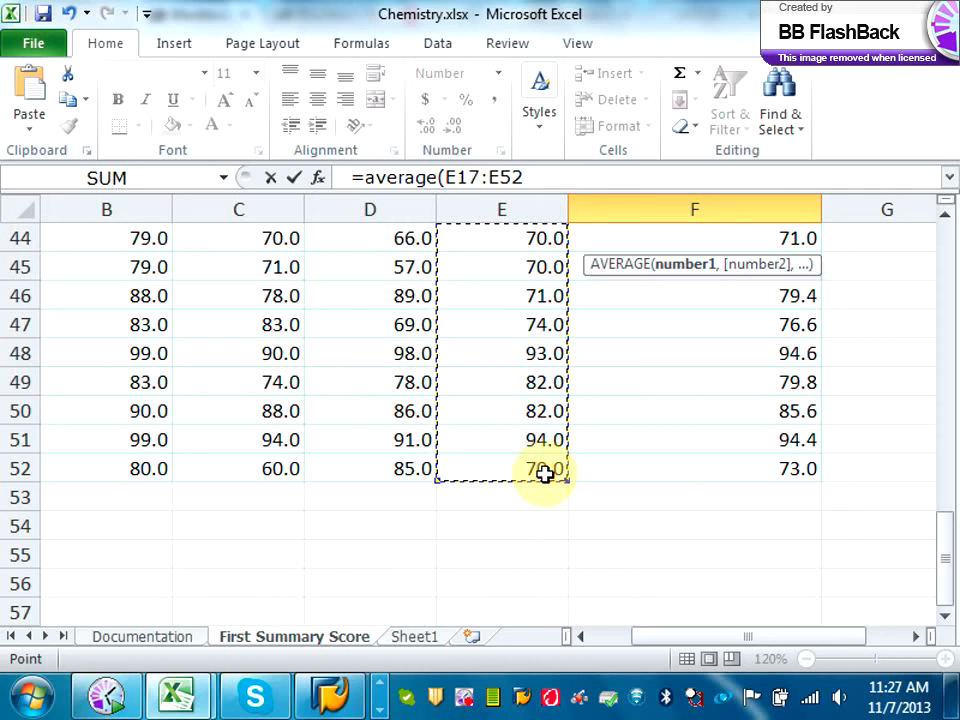
key(Return)
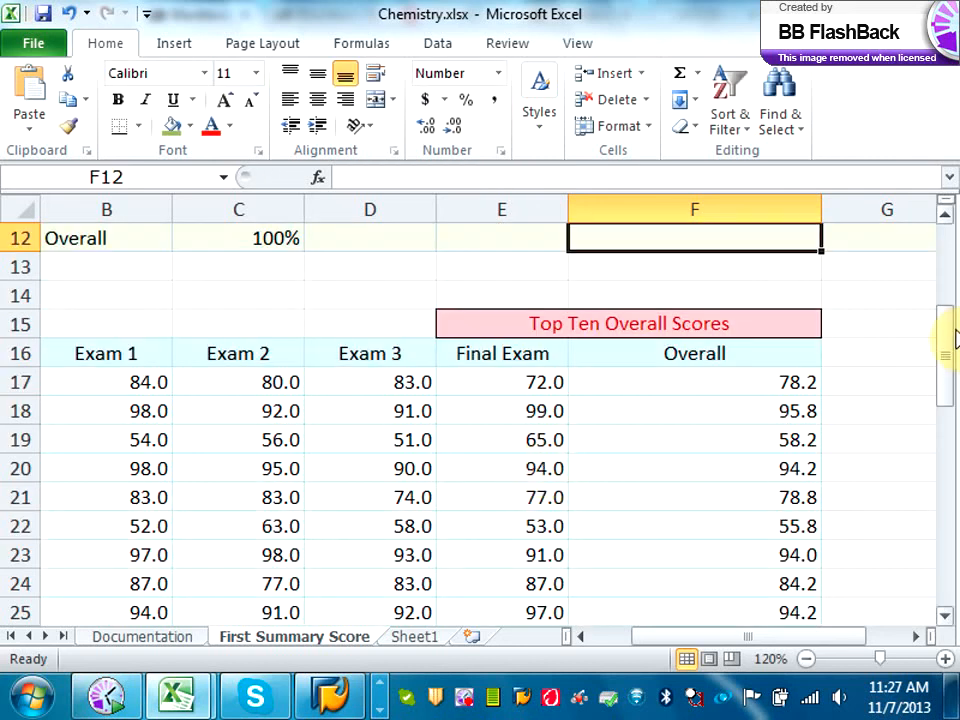
Review the completed Class Summary table, the student count formula in B5 and the weighted overall formula in F18.
drag(945, 364, 945, 282)
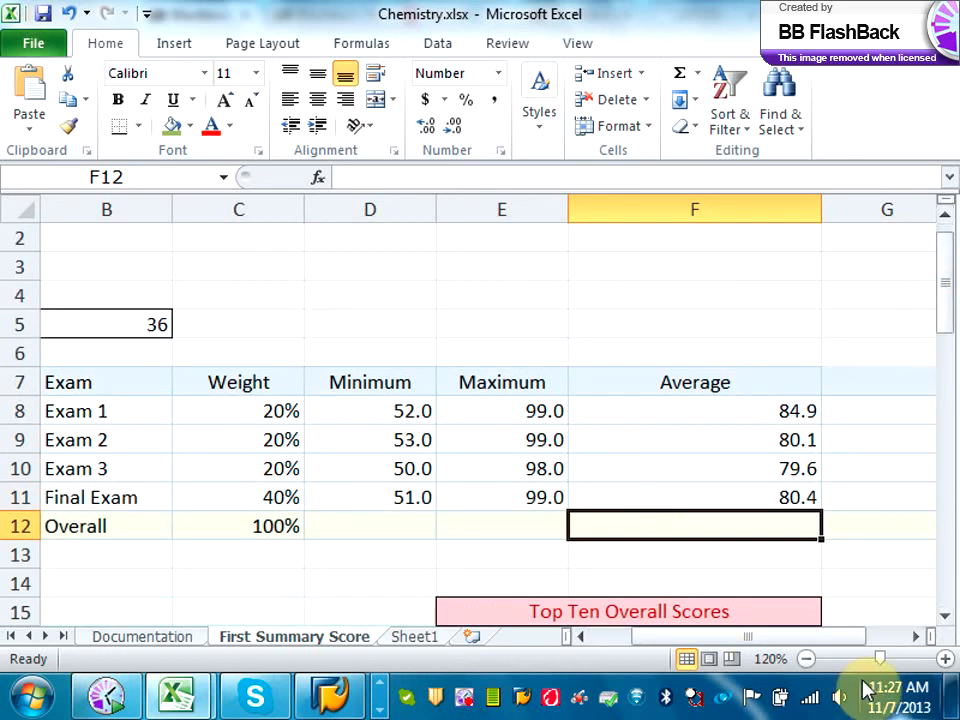
drag(879, 661, 862, 662)
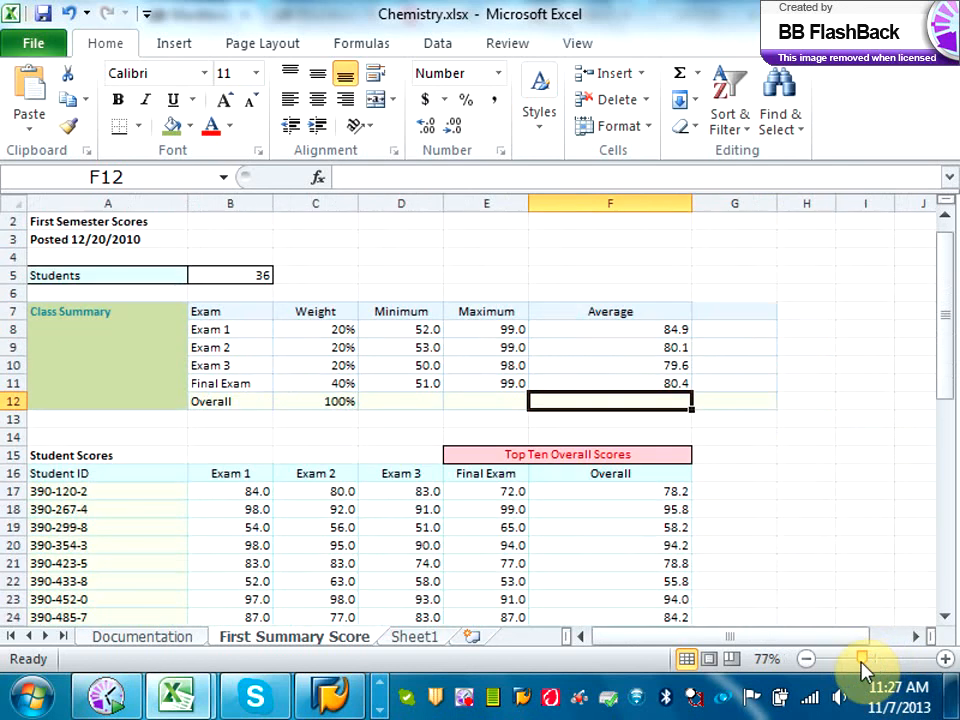
mouse_move(740, 639)
mouse_down()
mouse_move(722, 641)
mouse_move(725, 650)
mouse_up()
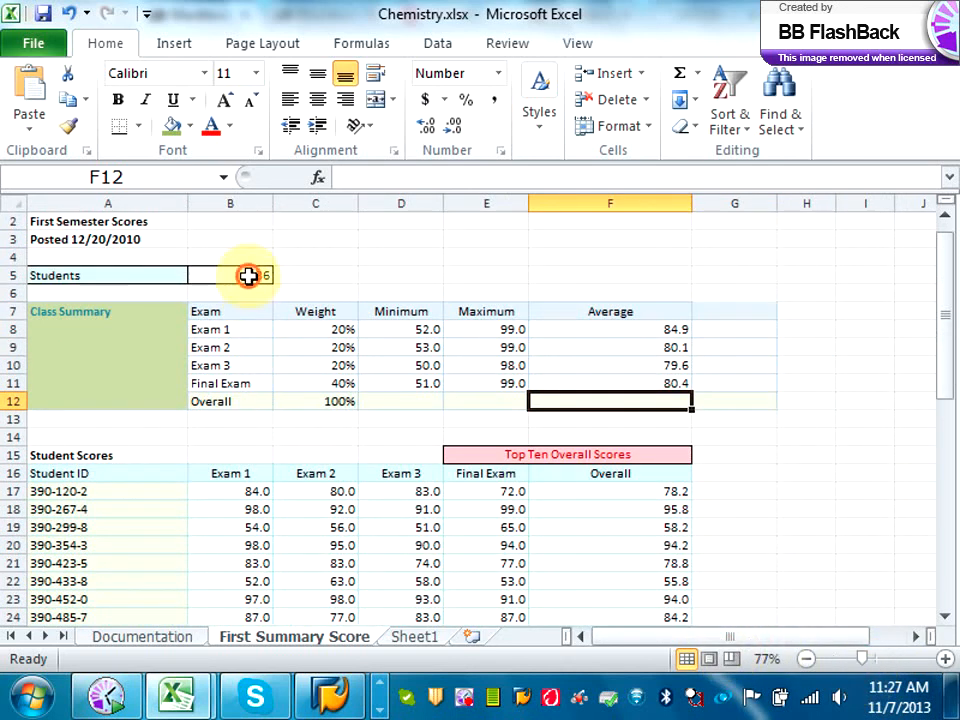
click(252, 283)
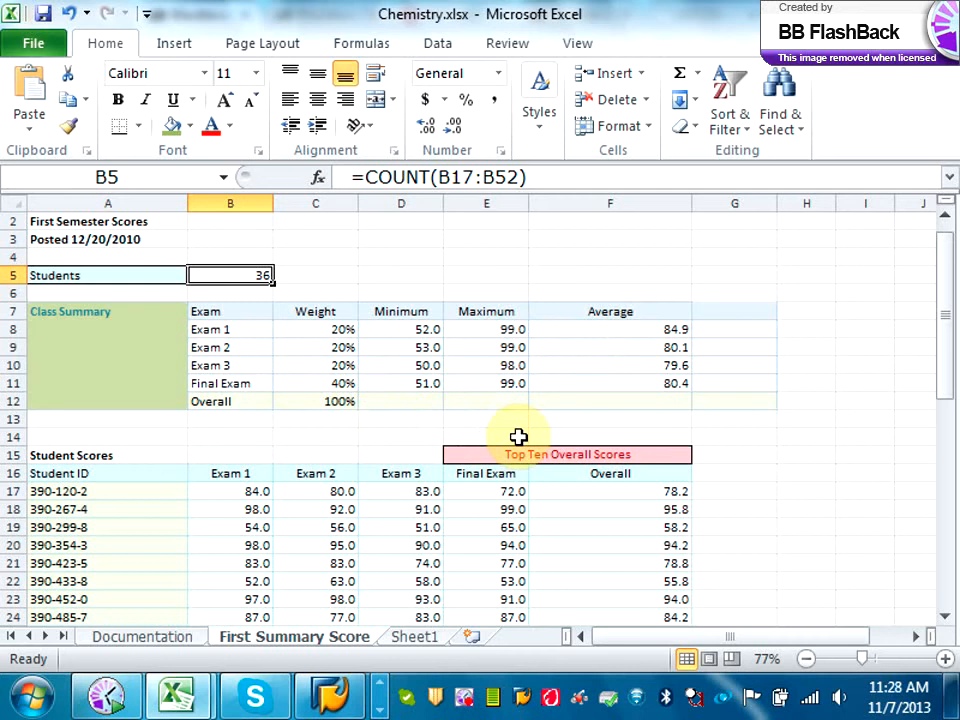
click(632, 506)
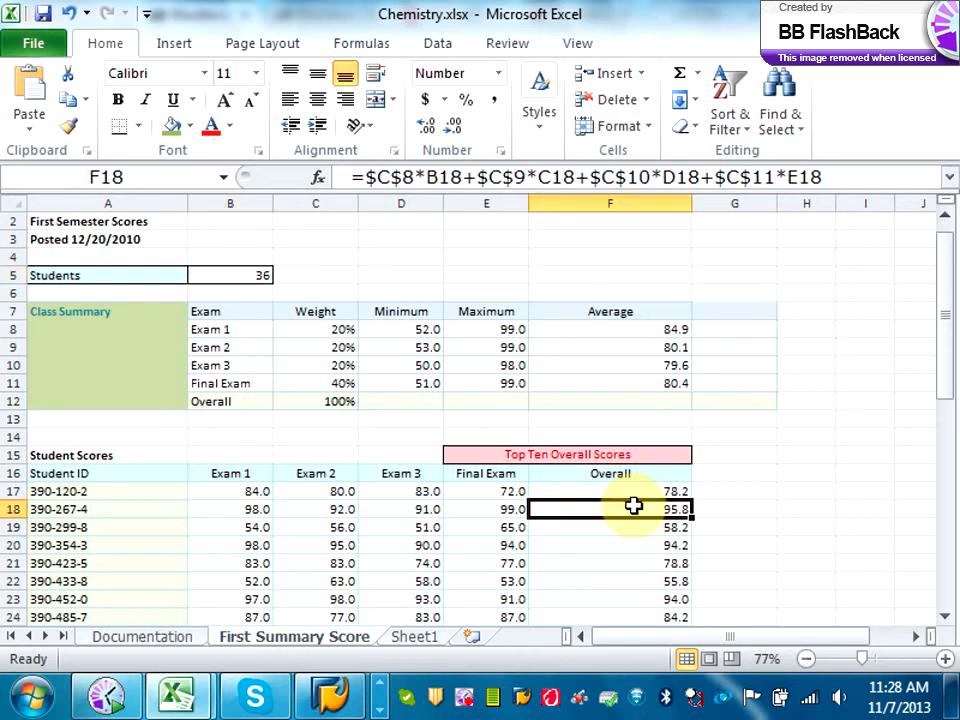
Apply a Top 10 Items conditional format to the overall scores in F17:F52, using Light Red Fill with Dark Red Text.
drag(633, 492, 671, 526)
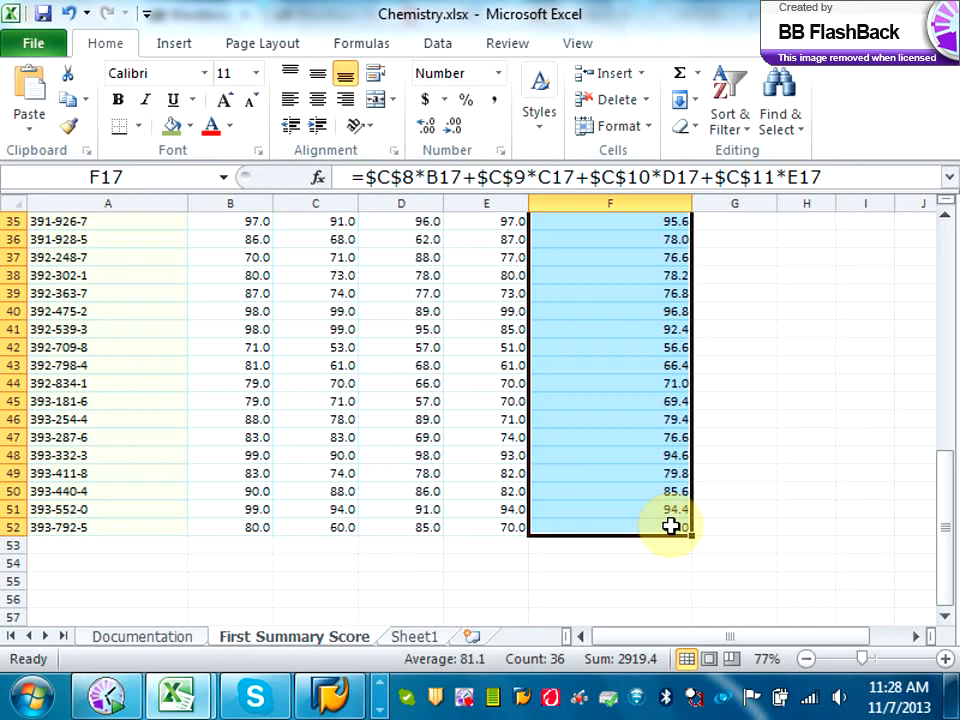
click(540, 130)
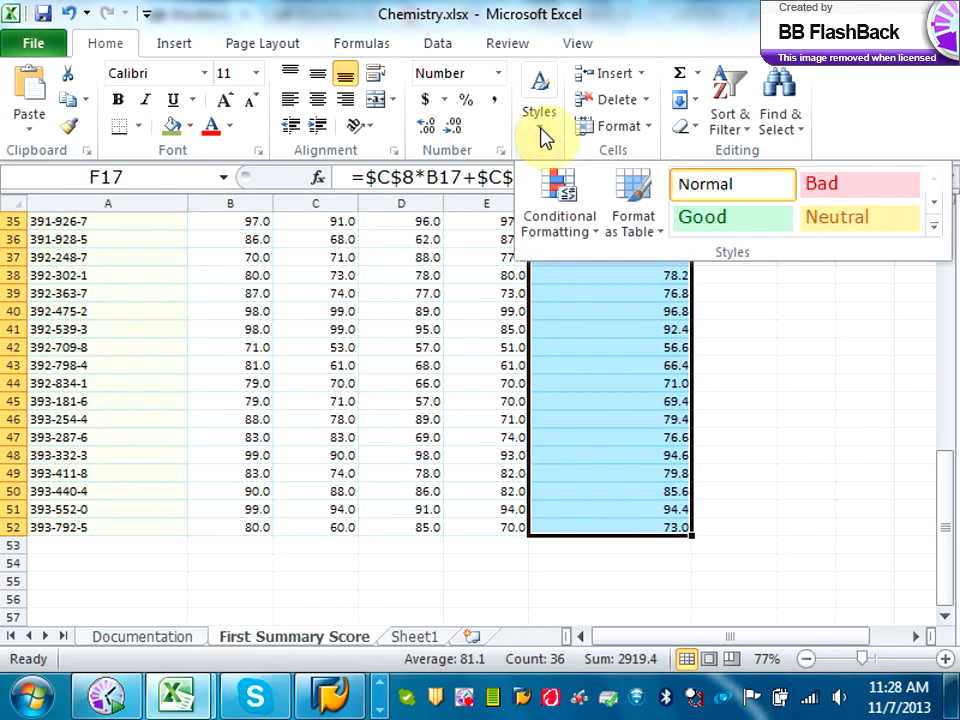
click(545, 220)
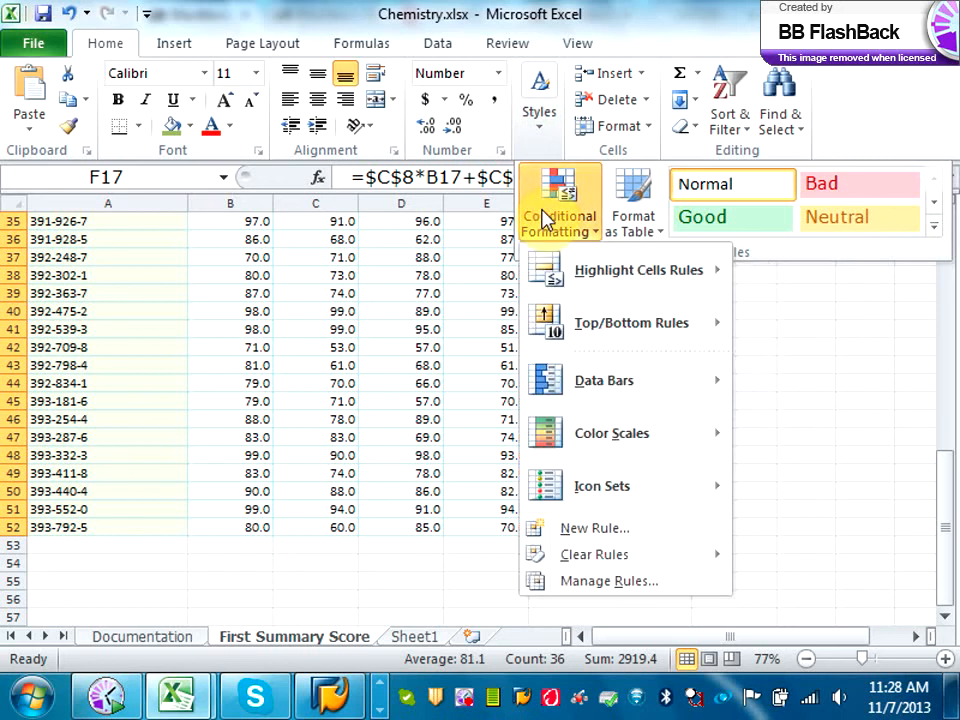
mouse_move(583, 340)
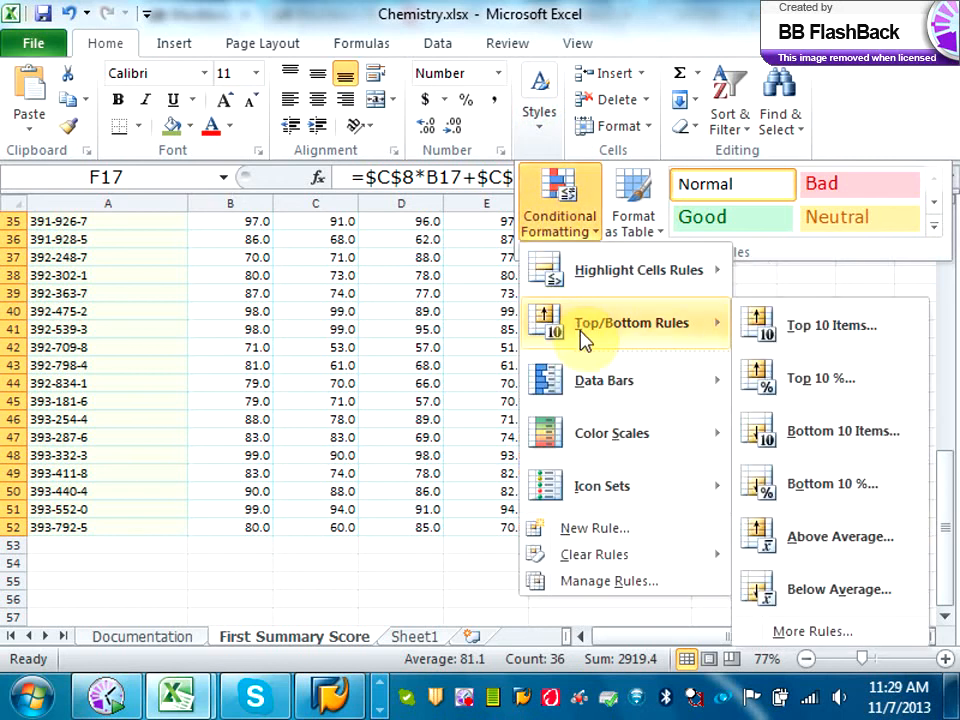
click(793, 342)
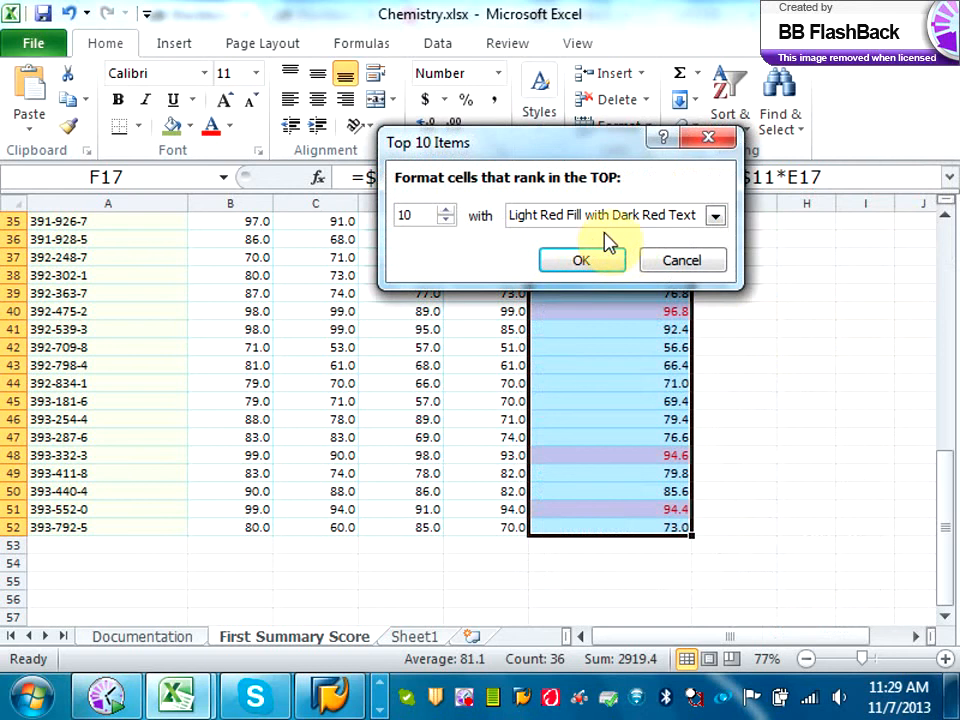
click(604, 262)
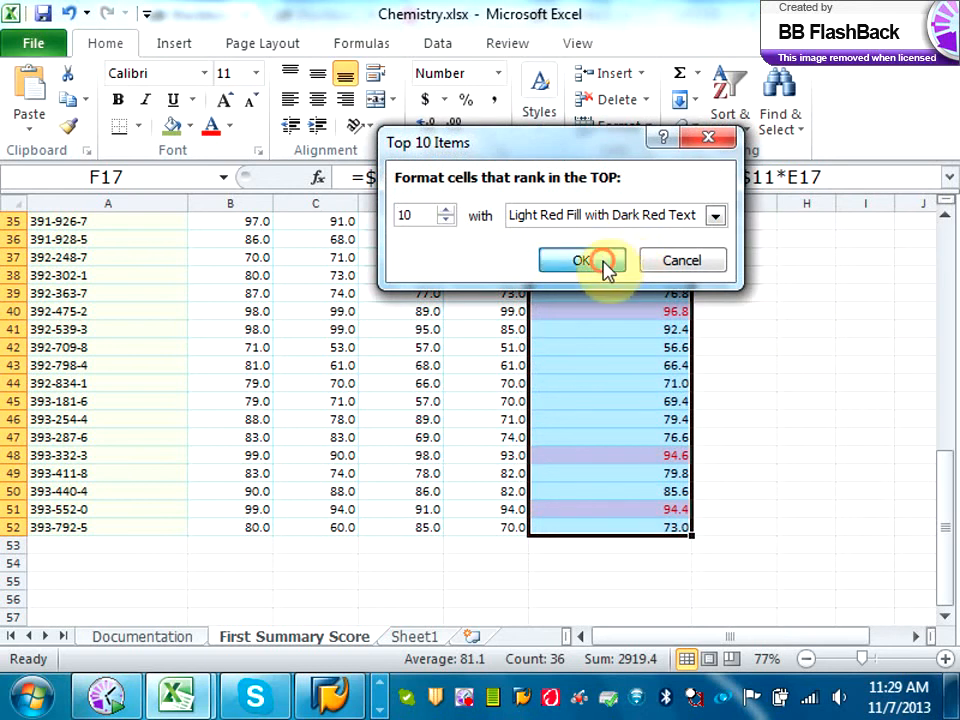
click(752, 368)
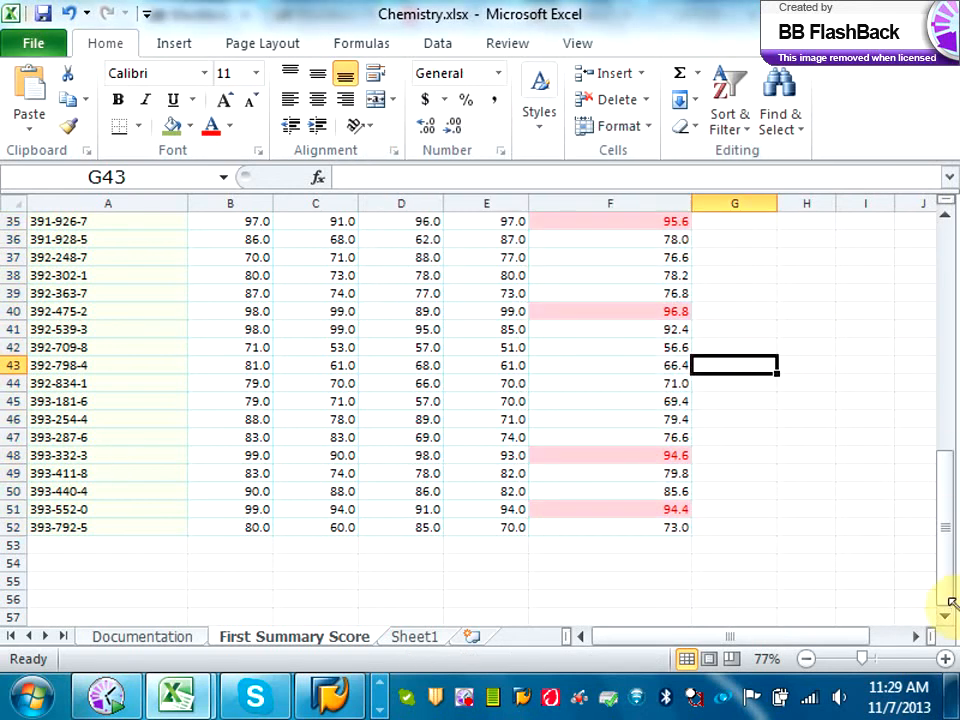
Insert a 2-D clustered column chart from the exam names in B8:B11 and their averages in F8:F11.
mouse_move(951, 603)
mouse_down()
mouse_move(951, 447)
mouse_move(949, 581)
mouse_up()
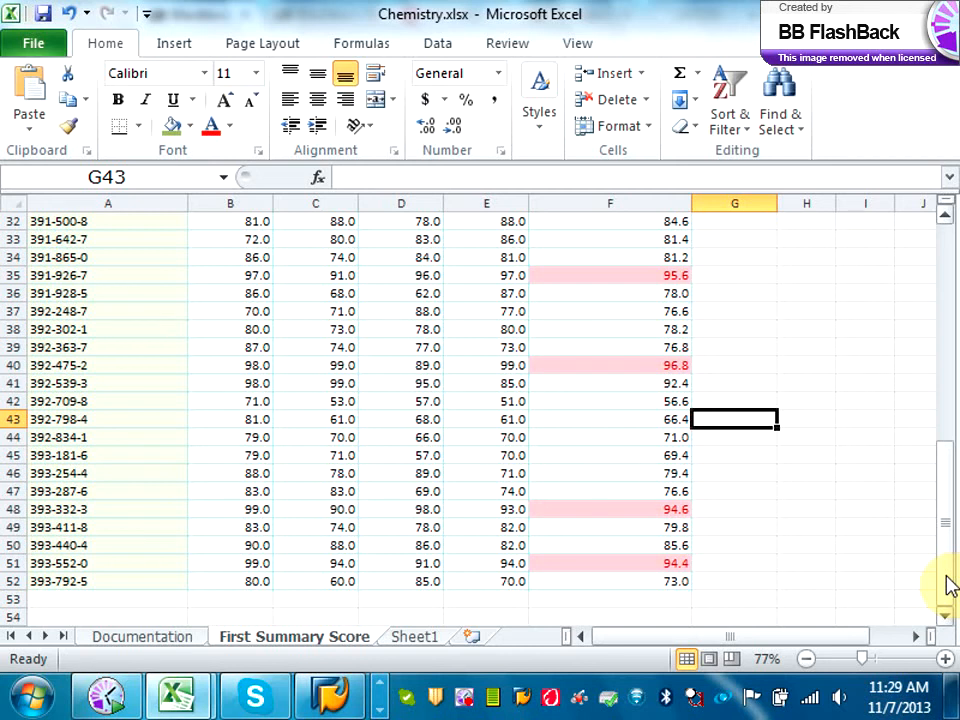
drag(949, 484, 949, 241)
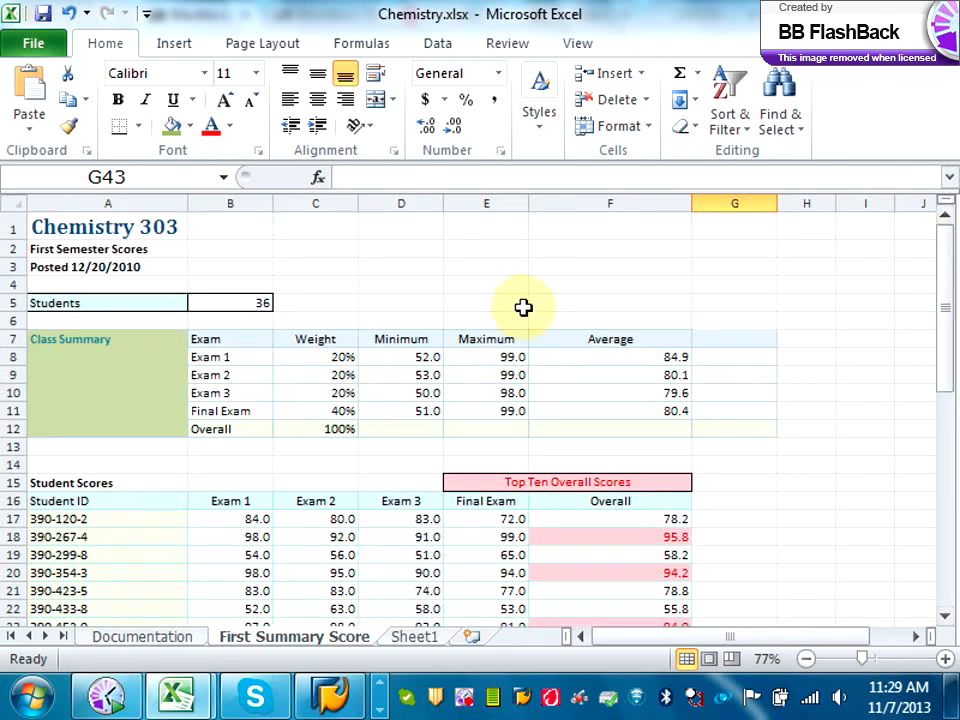
drag(219, 360, 224, 411)
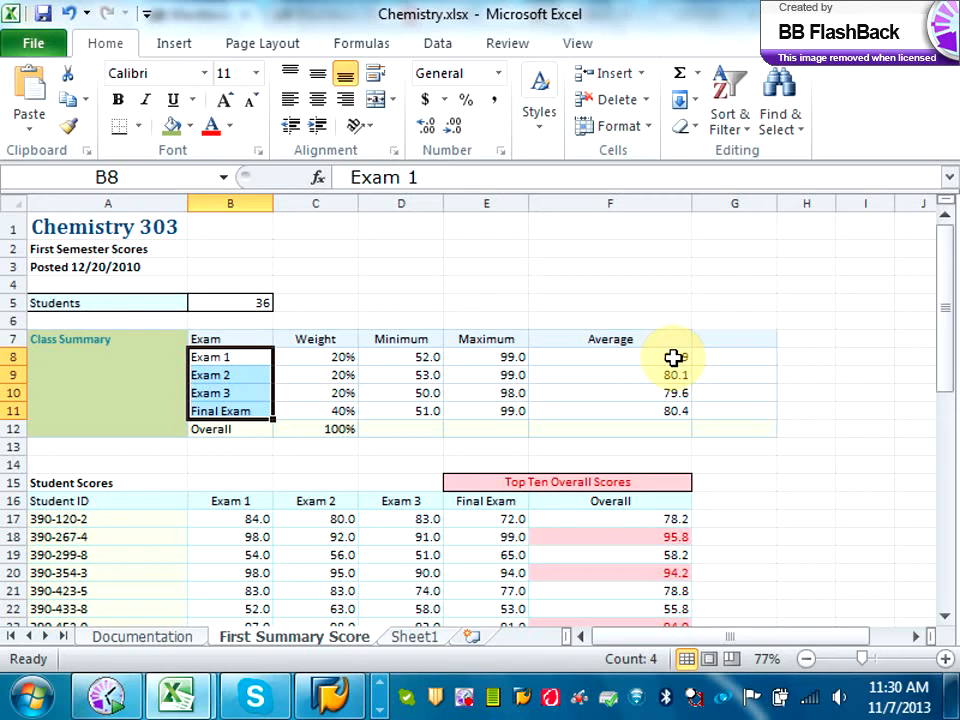
drag(674, 357, 675, 417)
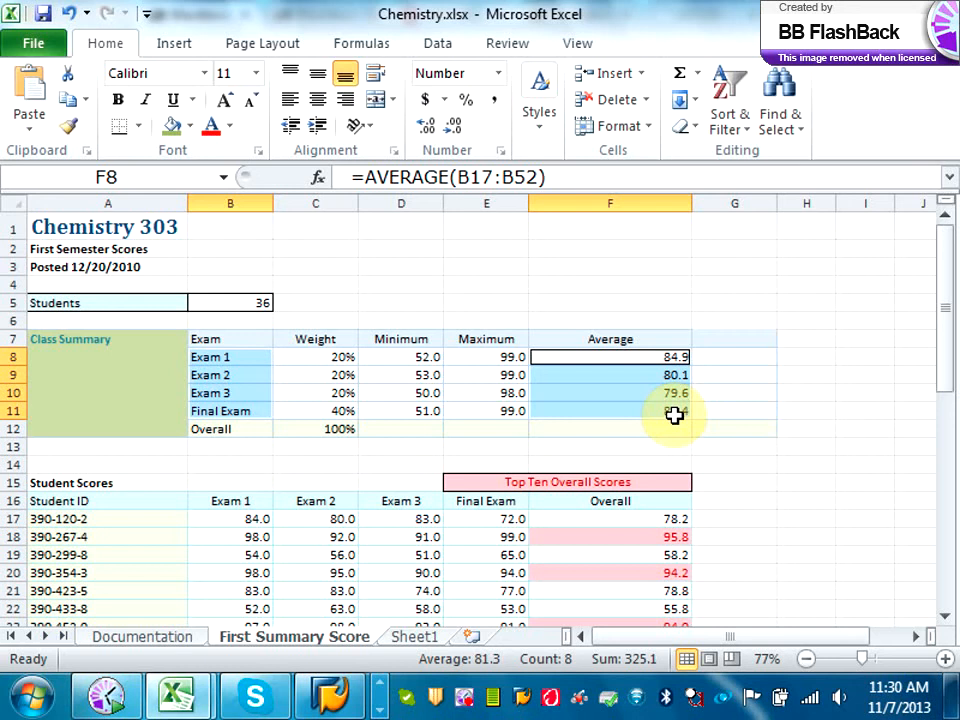
click(177, 47)
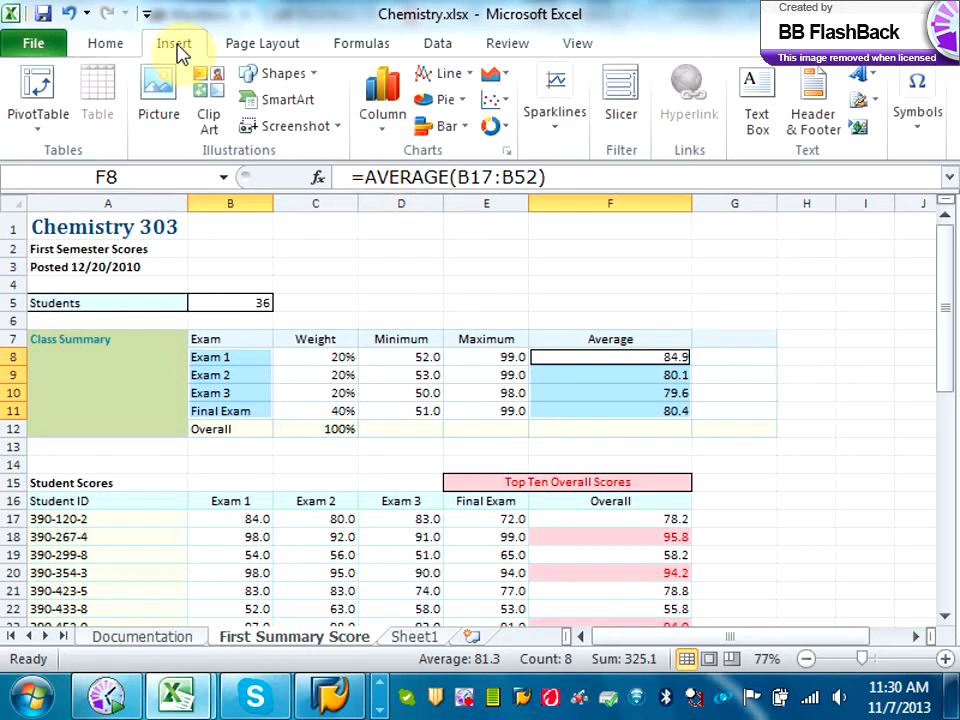
click(395, 120)
click(400, 195)
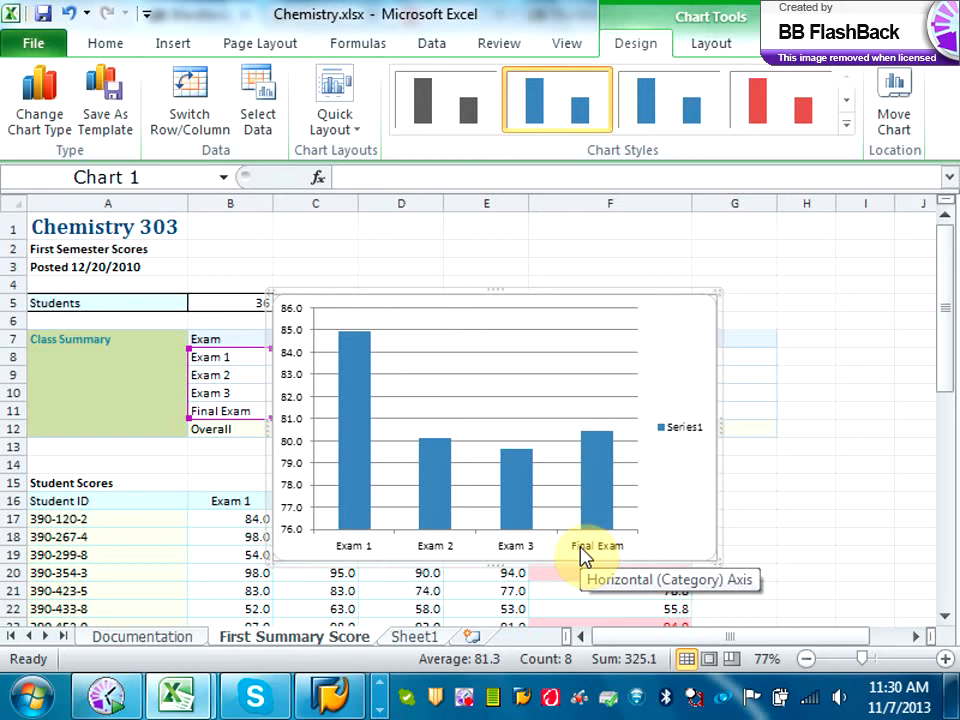
Move the exam averages chart to a new chart sheet named Exam Comparison.
right_click(719, 488)
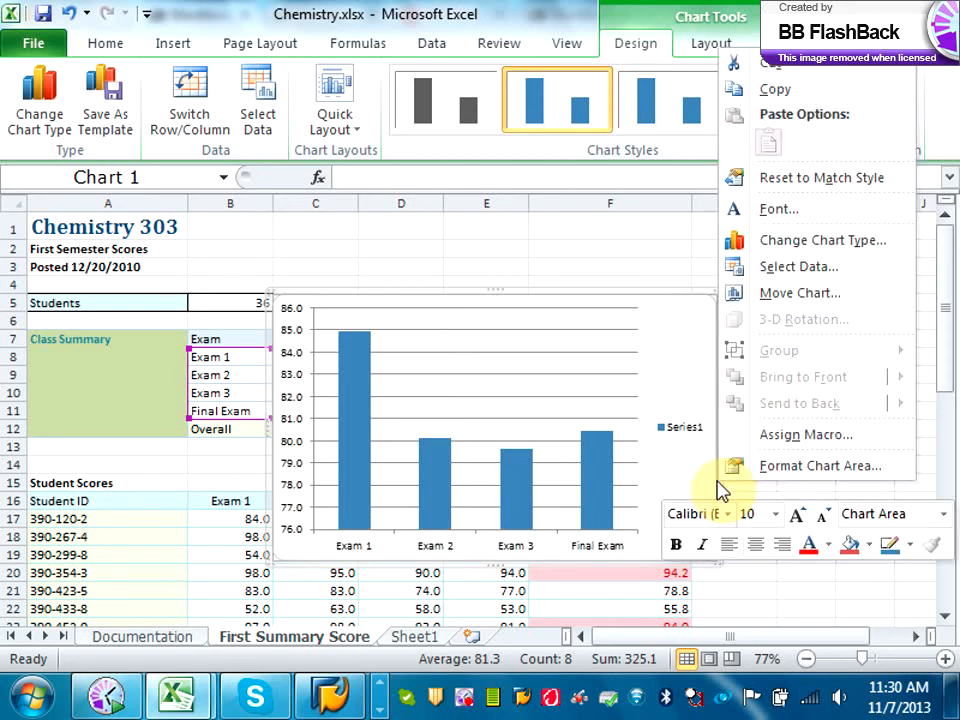
click(771, 296)
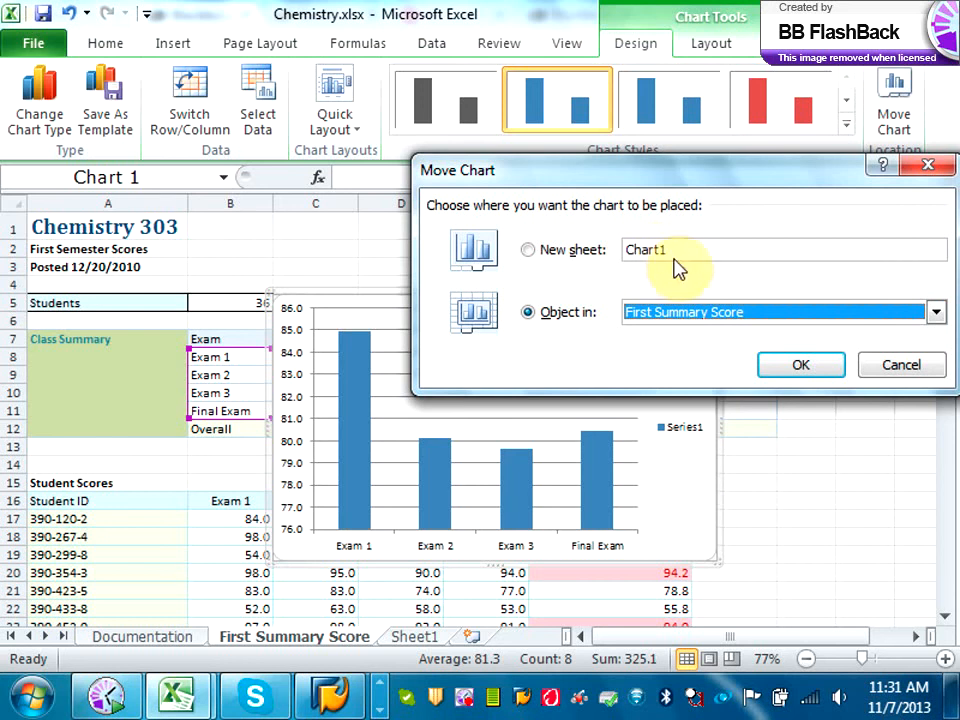
click(525, 250)
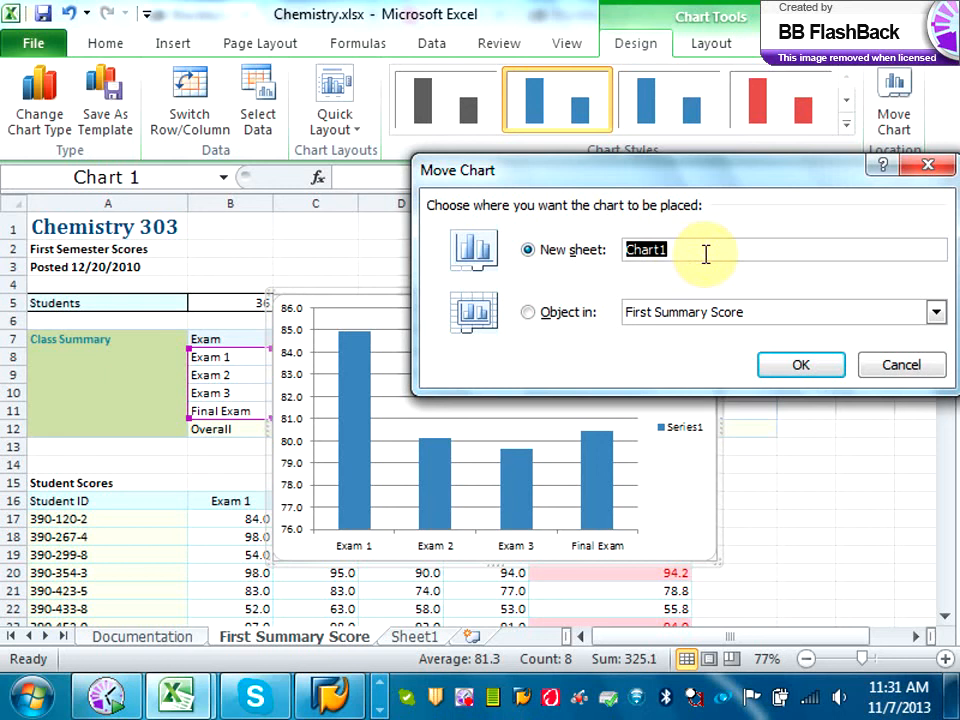
text(compari)
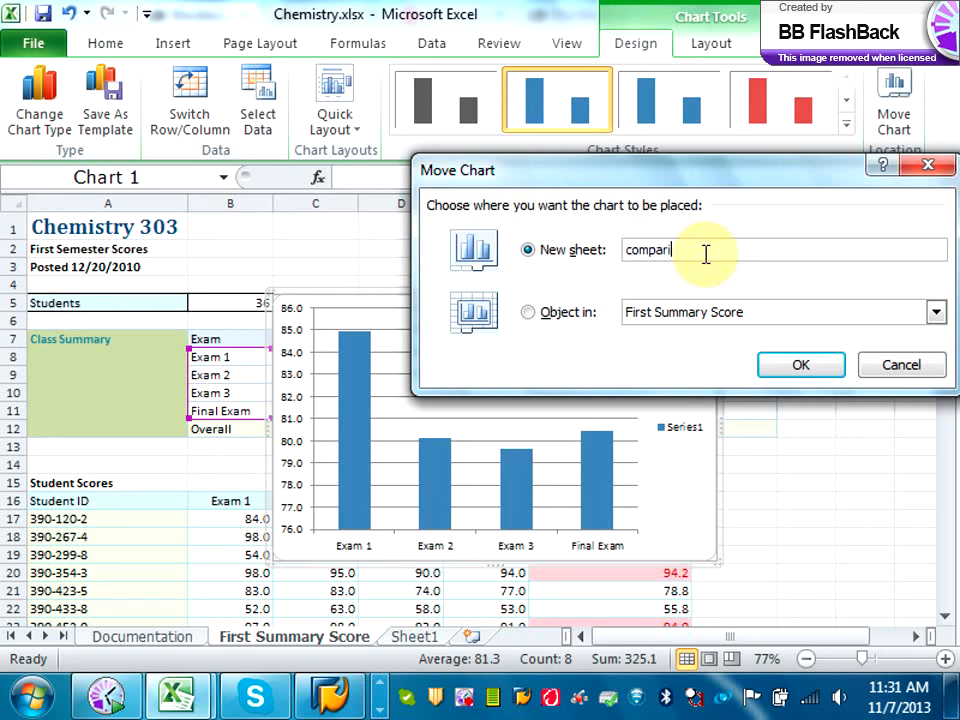
text(son)
click(627, 247)
text(Exam)
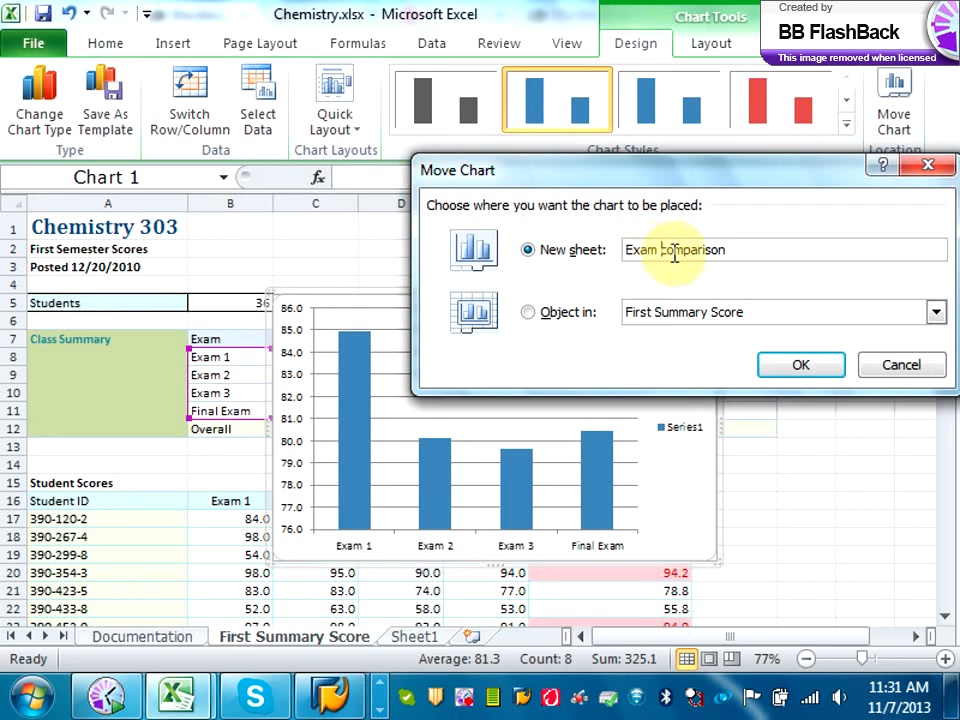
click(669, 250)
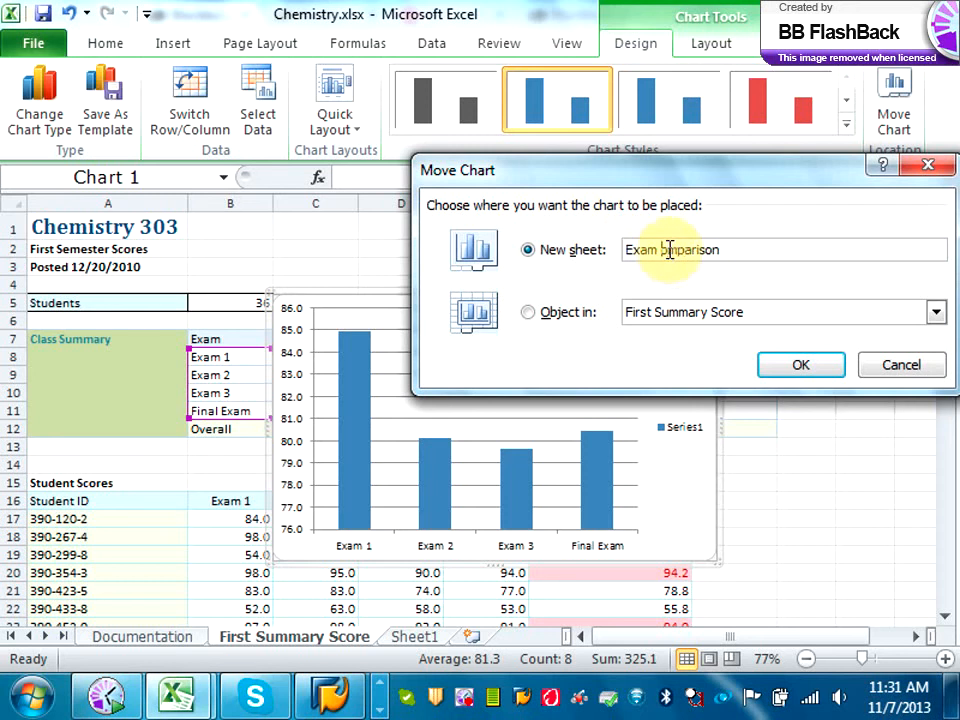
key(BackSpace)
text(C)
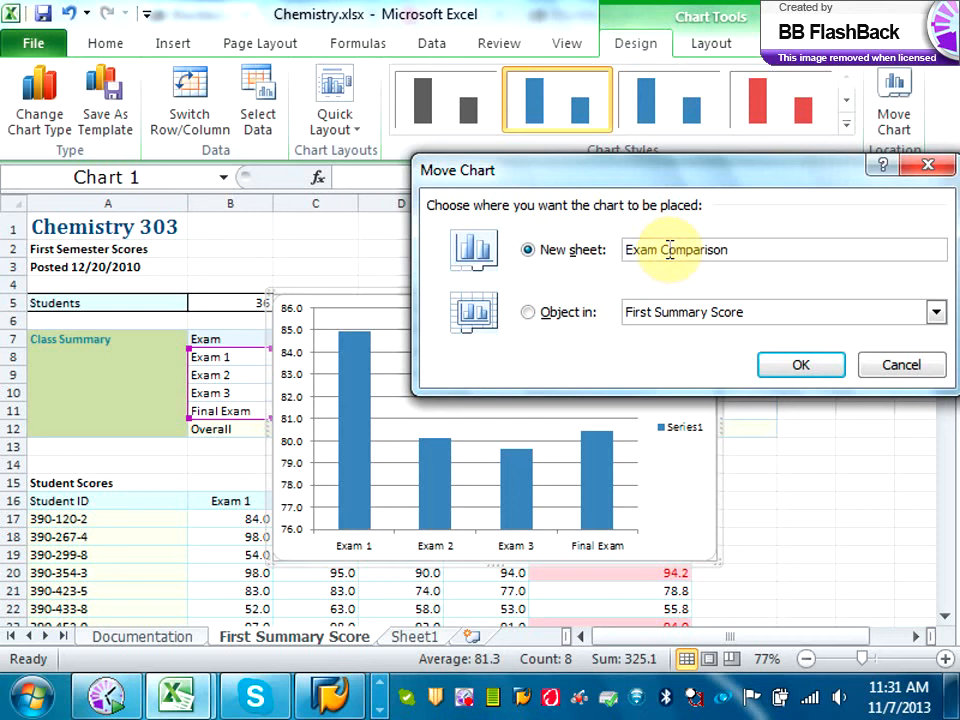
click(778, 364)
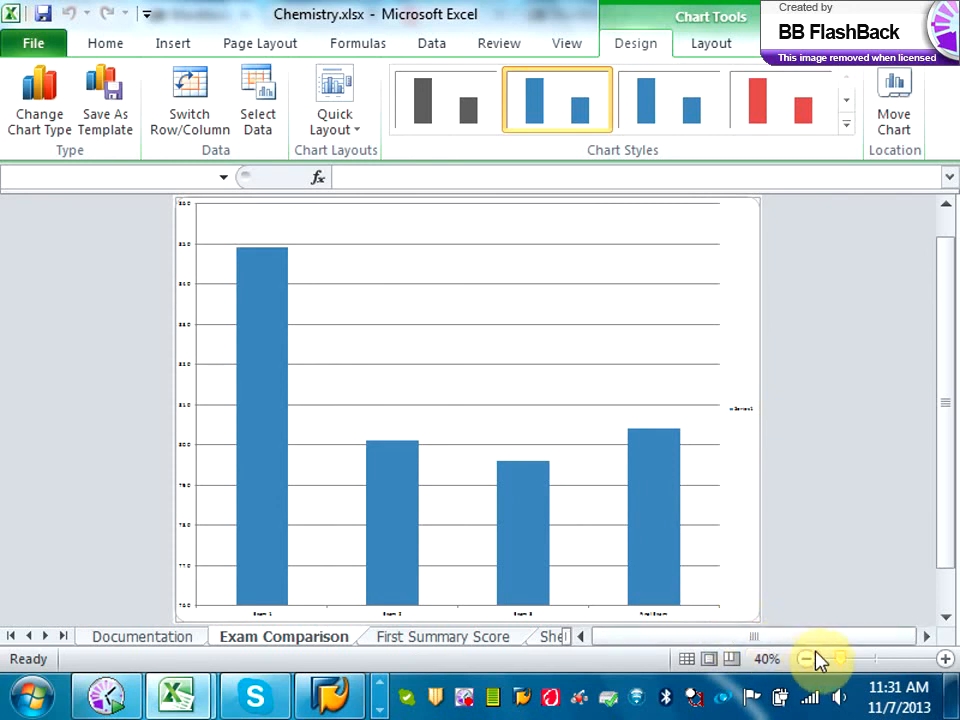
Check the legend's format options and enlarge the legend box up and toward the columns on the Exam Comparison chart.
mouse_move(841, 659)
mouse_down()
mouse_move(864, 659)
mouse_move(845, 659)
mouse_up()
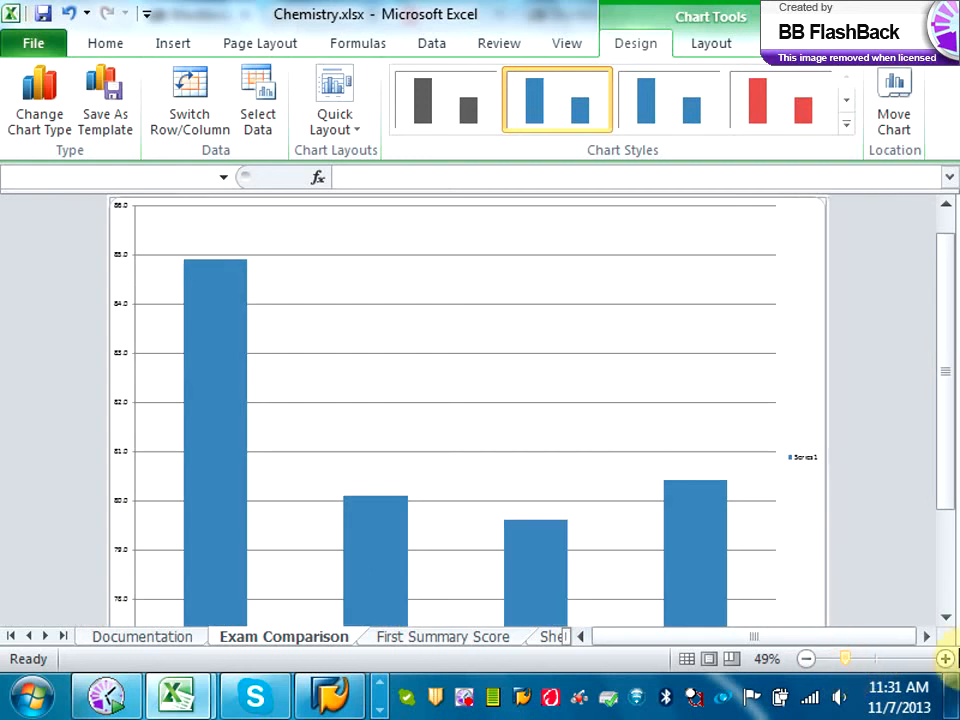
drag(939, 481, 942, 572)
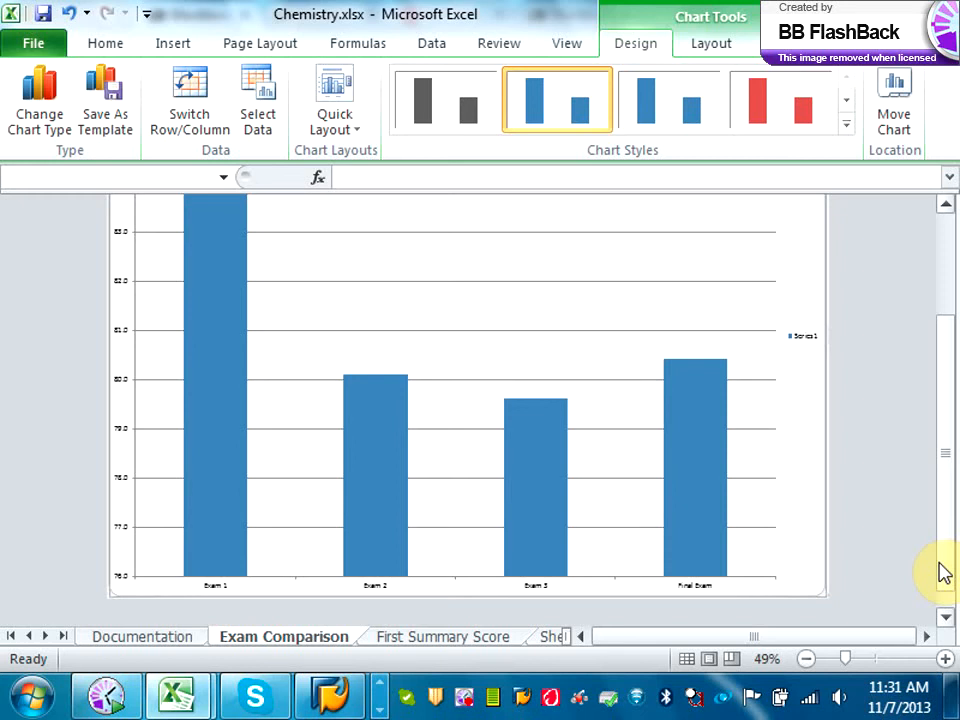
click(802, 337)
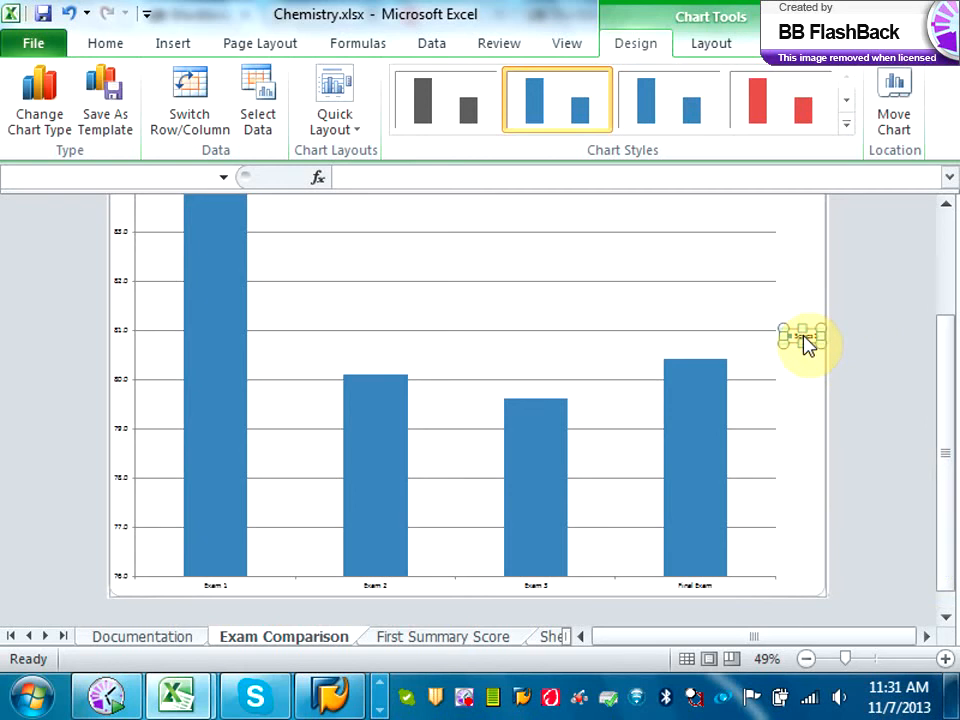
right_click(807, 342)
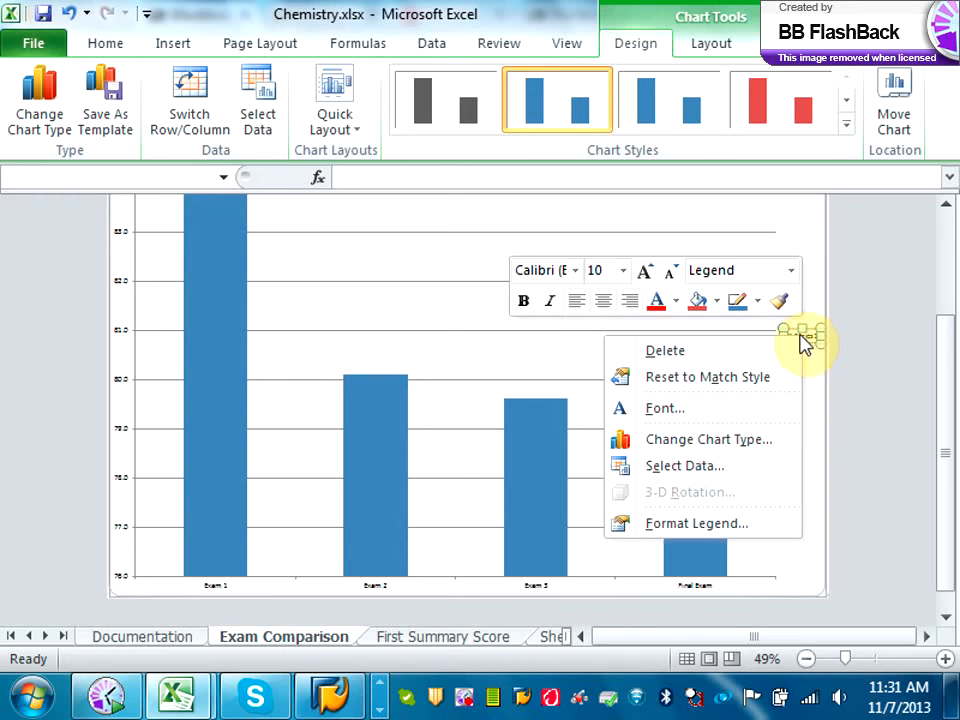
click(723, 540)
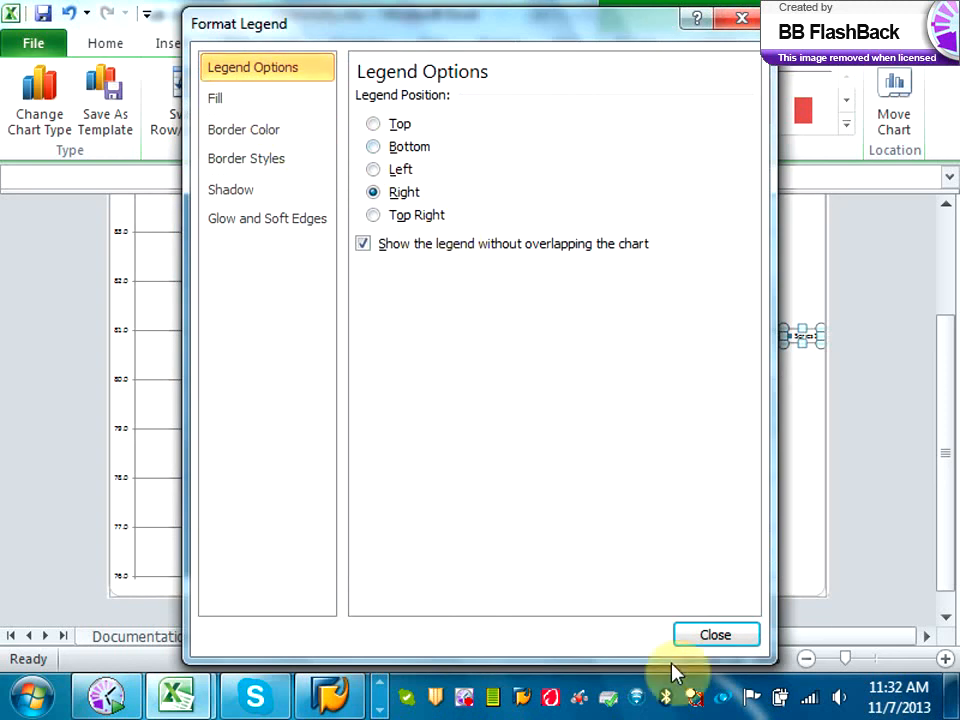
click(716, 636)
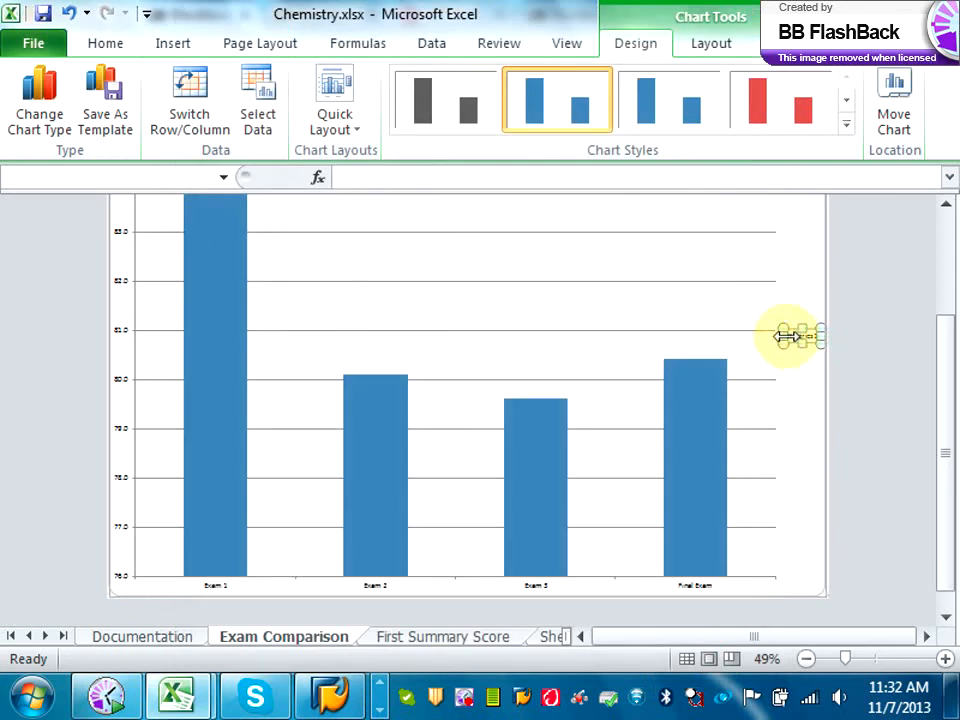
drag(786, 333, 686, 287)
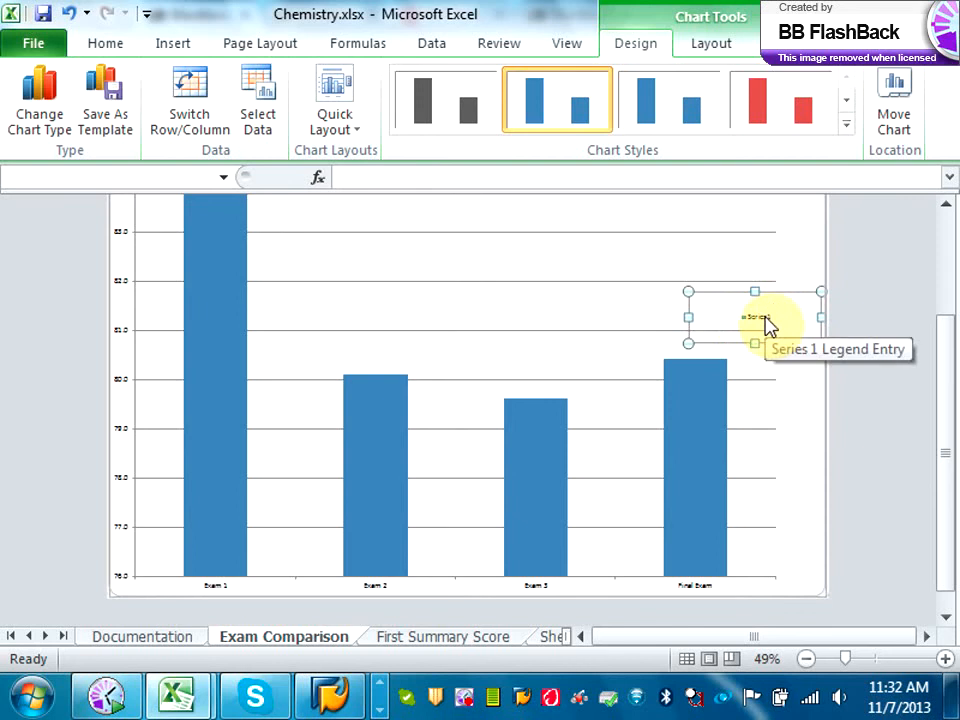
Rename the chart's data series to Exam Averages in its data source.
right_click(525, 454)
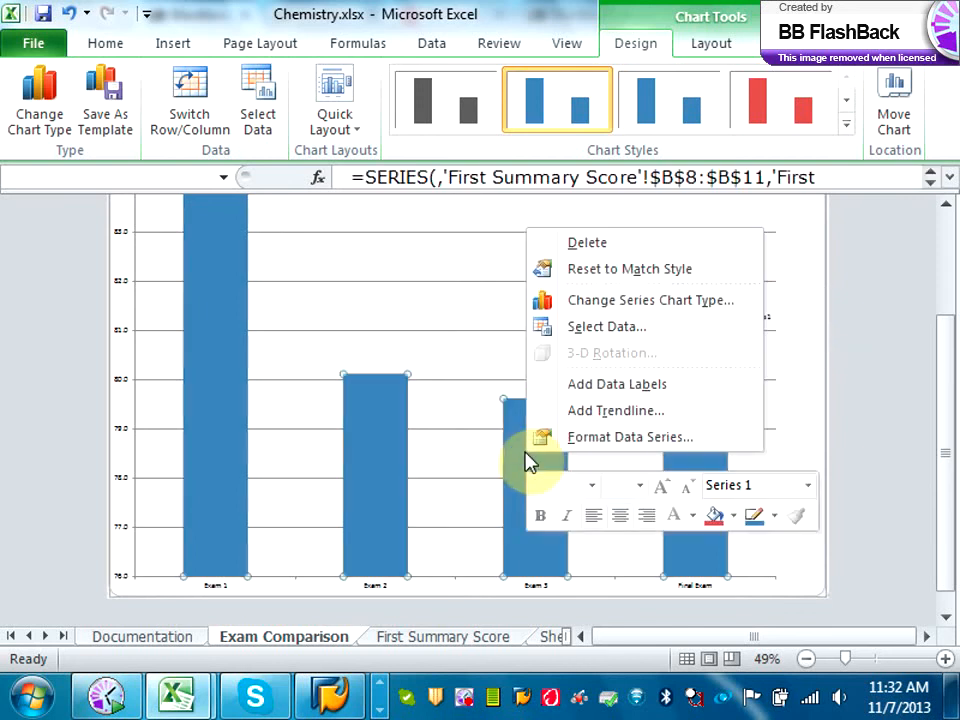
click(597, 328)
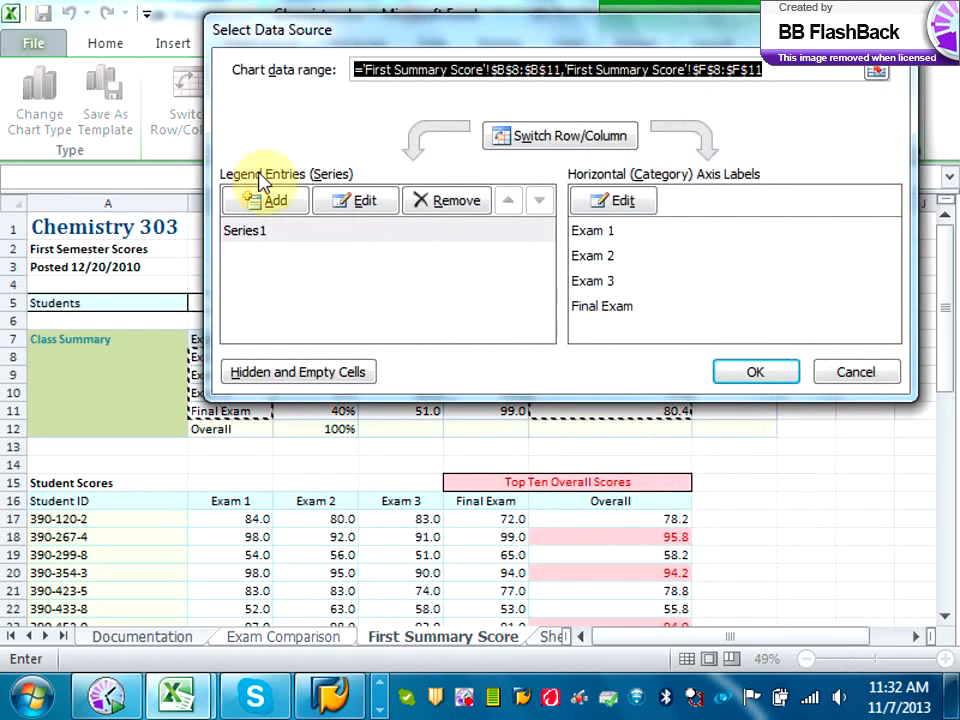
click(372, 200)
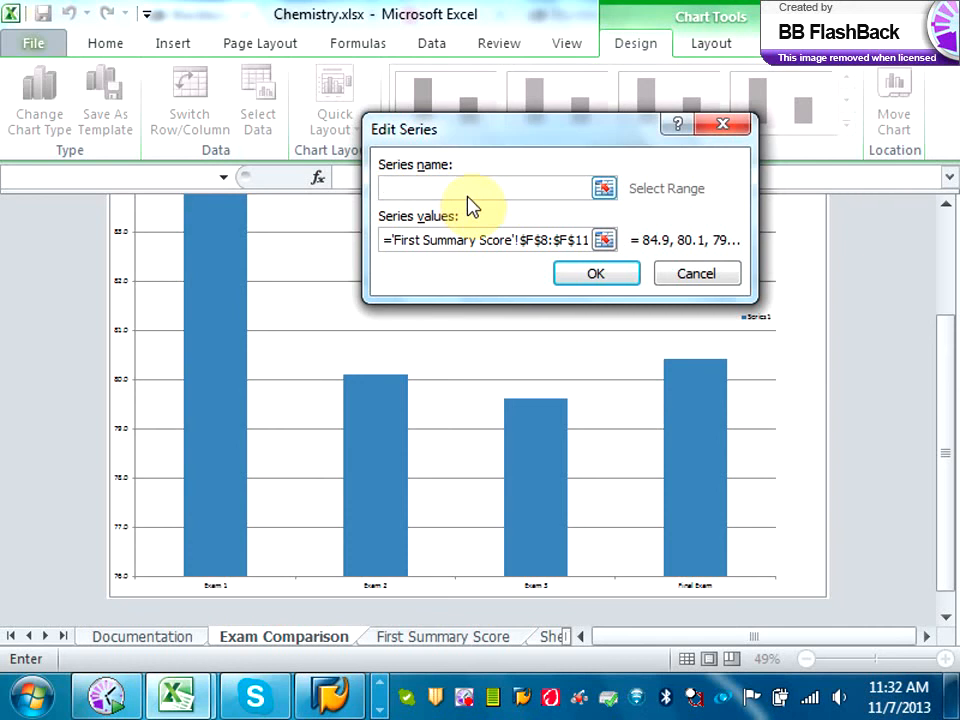
text(Exam Averages)
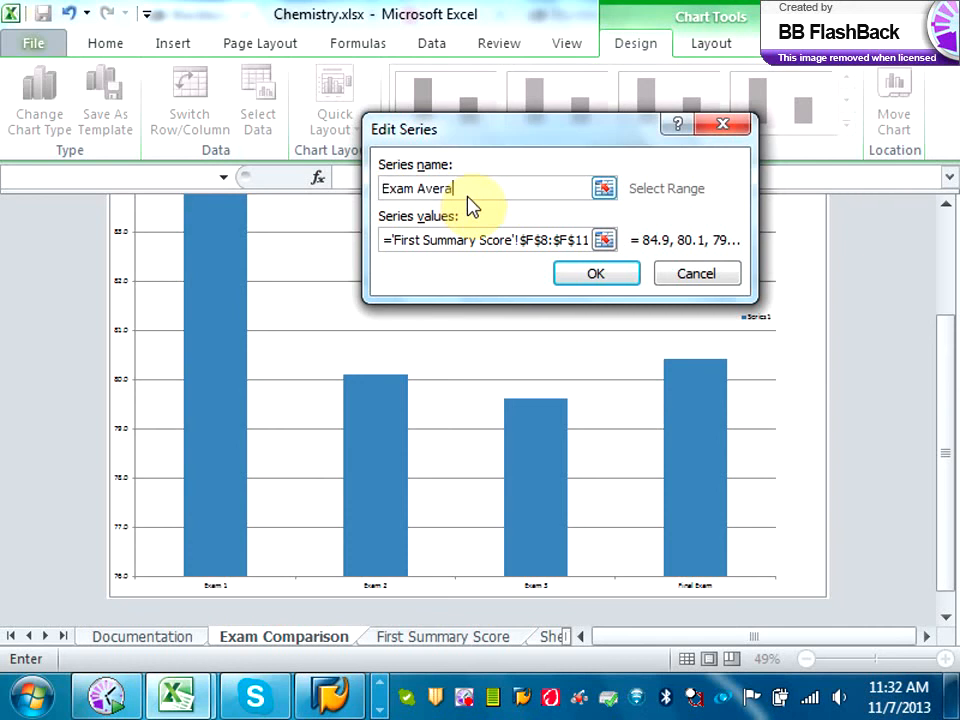
click(591, 273)
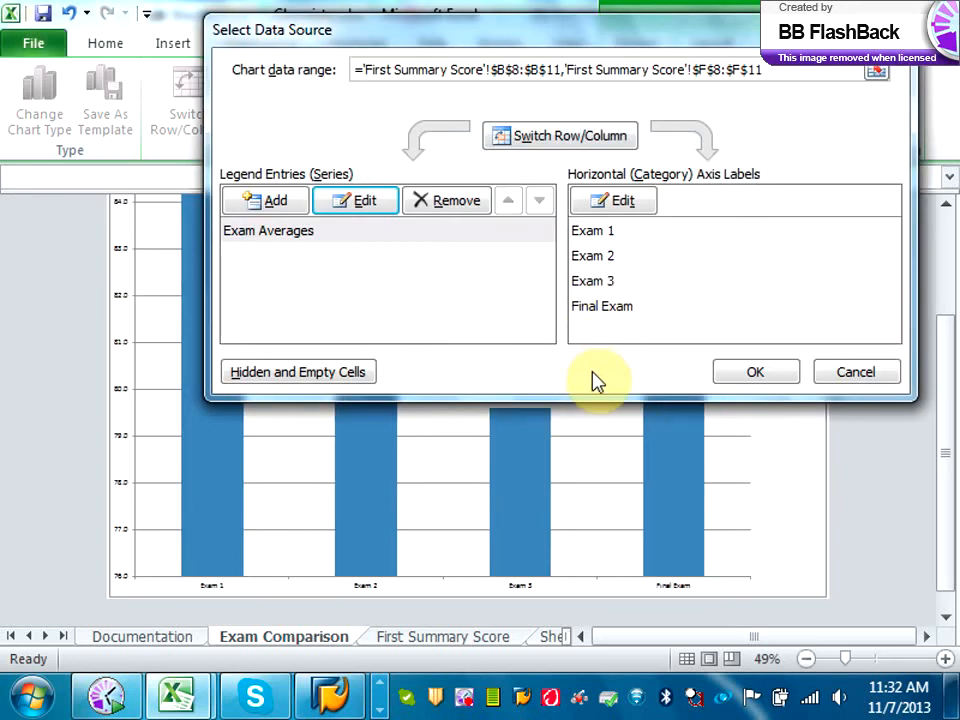
click(755, 373)
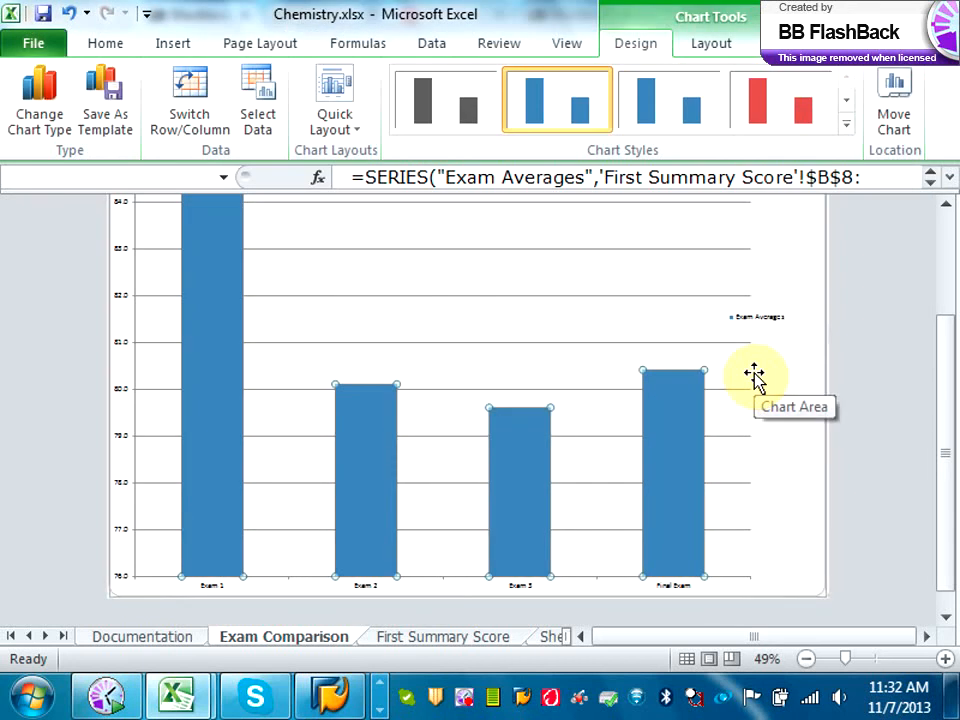
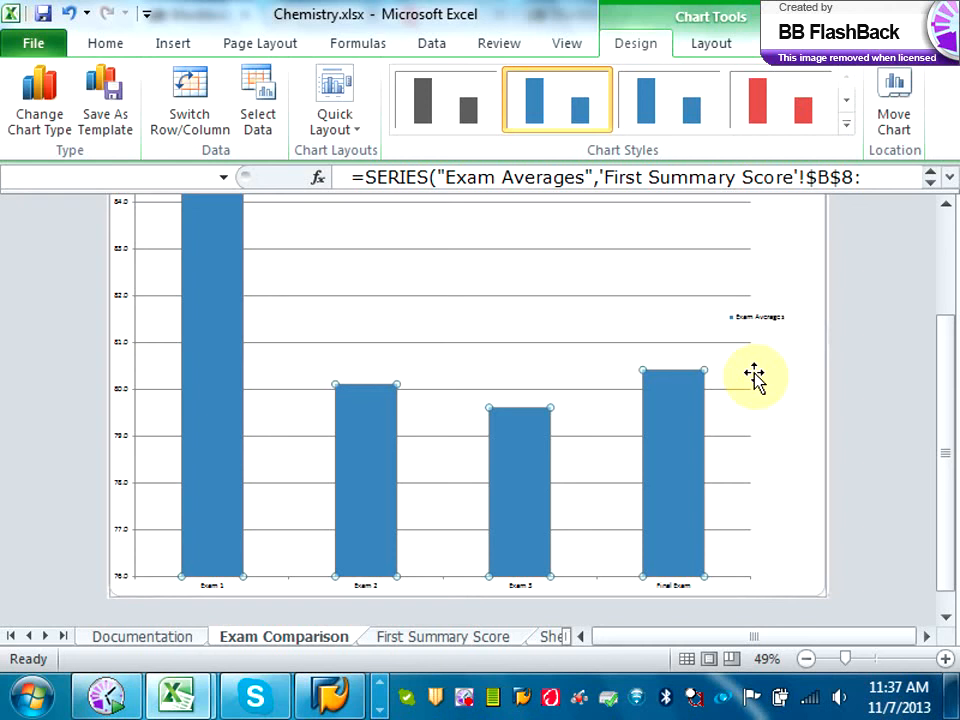
Place the chart legend at the bottom of the Exam Comparison chart.
click(765, 325)
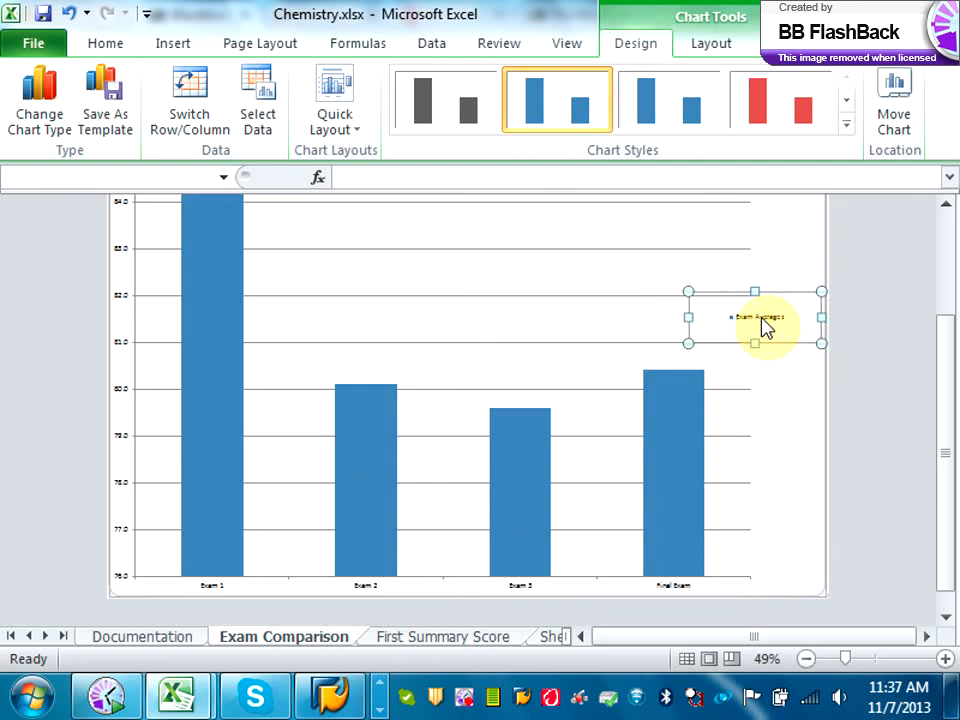
right_click(765, 325)
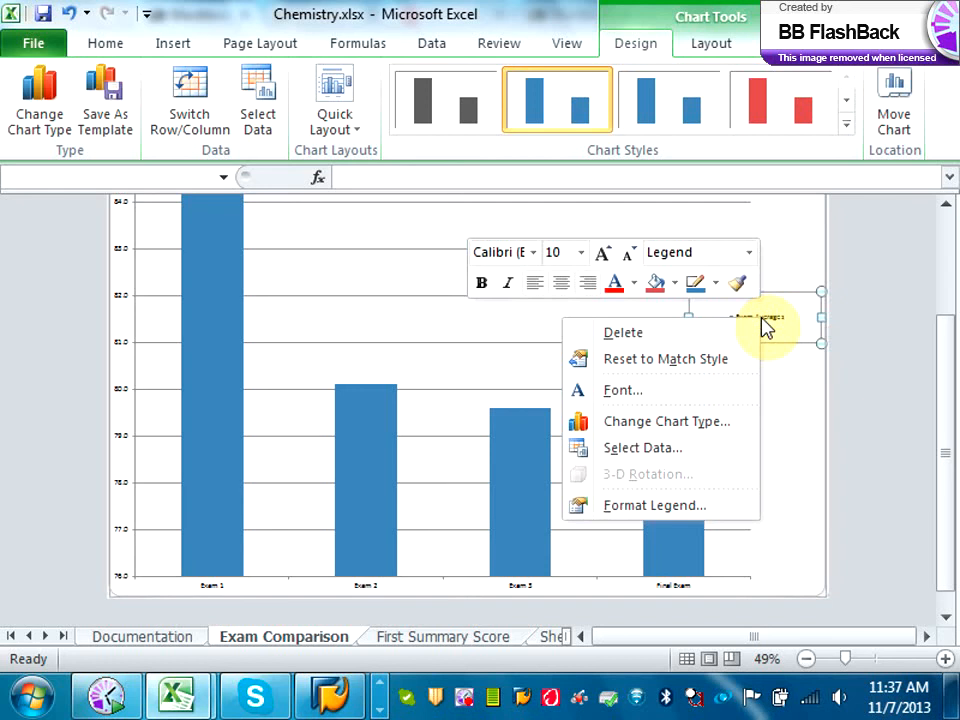
click(713, 45)
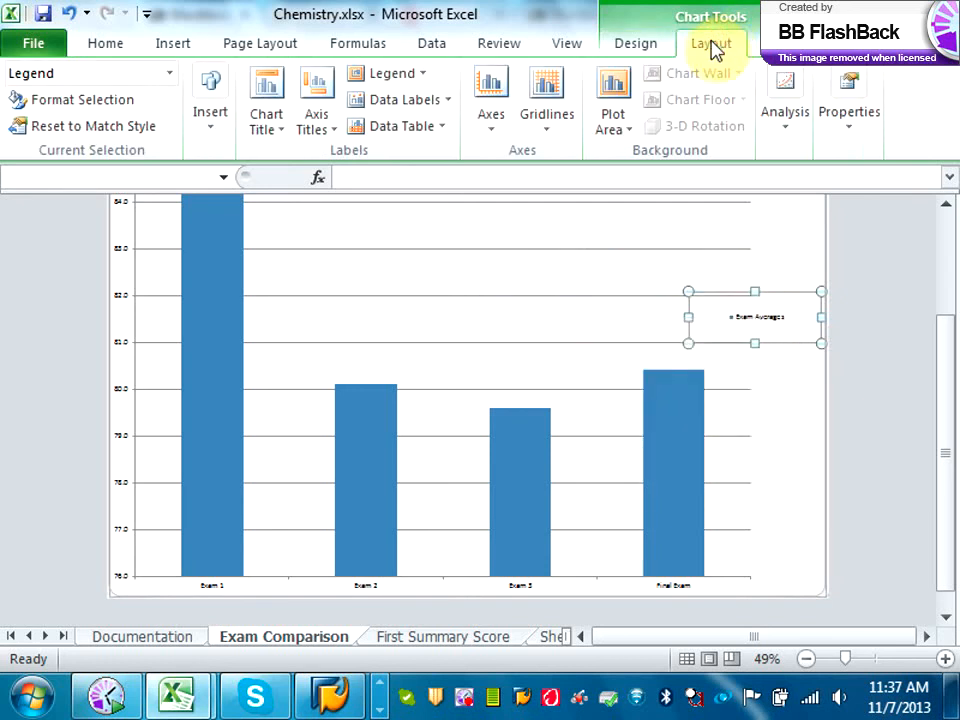
click(419, 78)
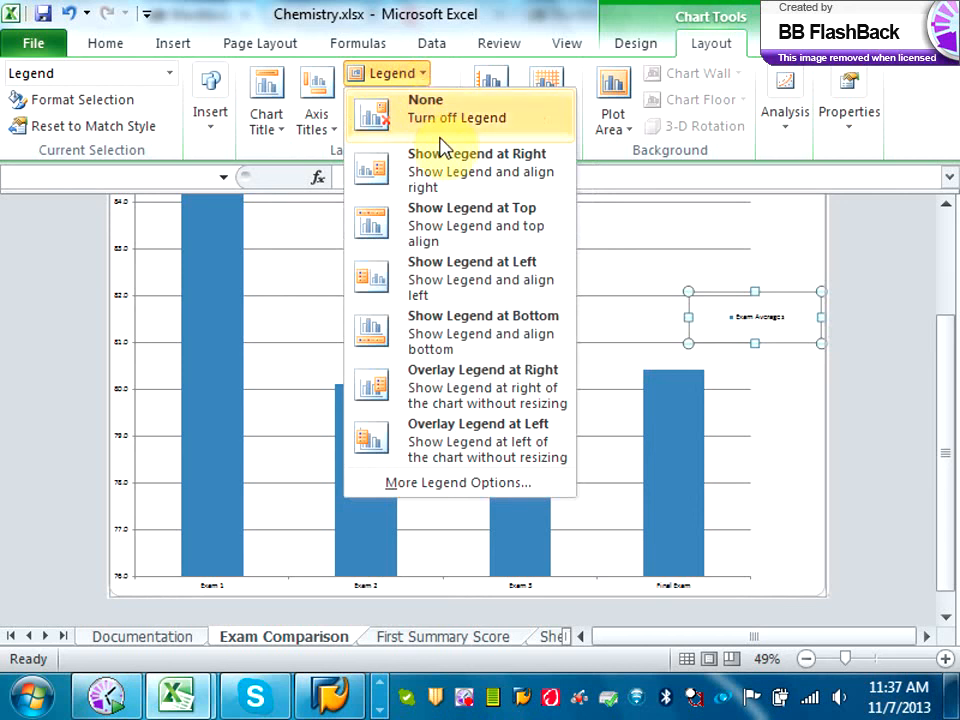
click(466, 314)
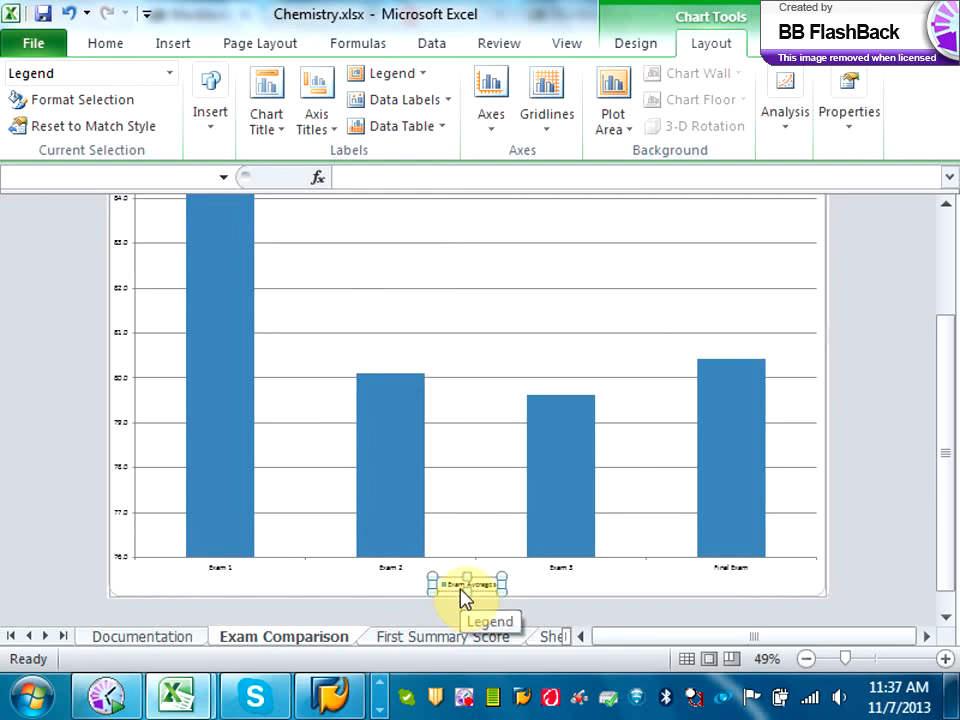
right_click(461, 597)
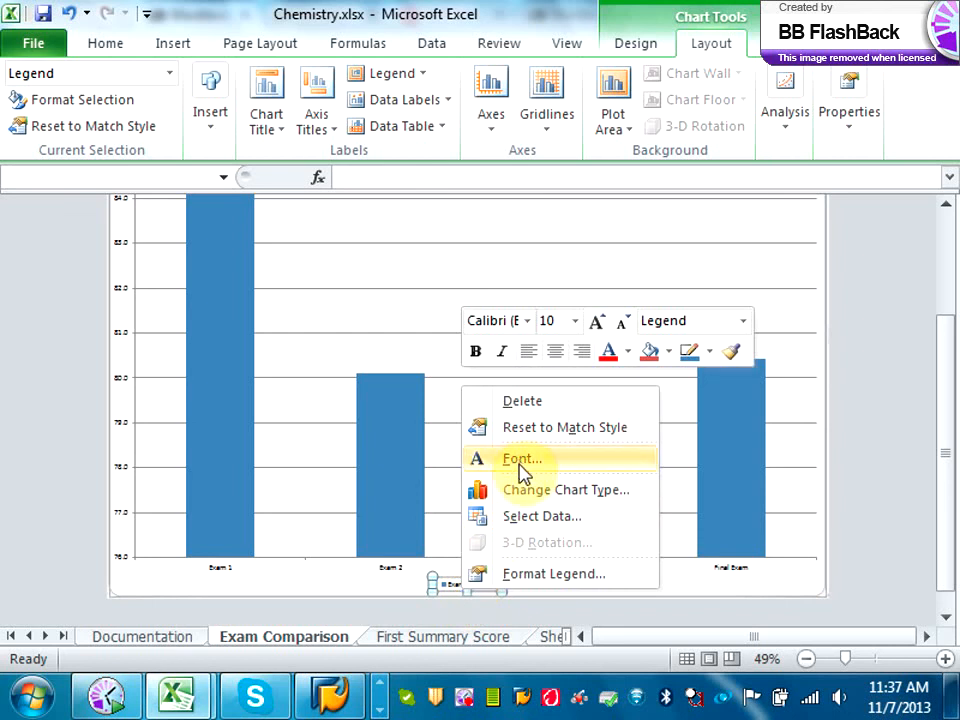
click(261, 566)
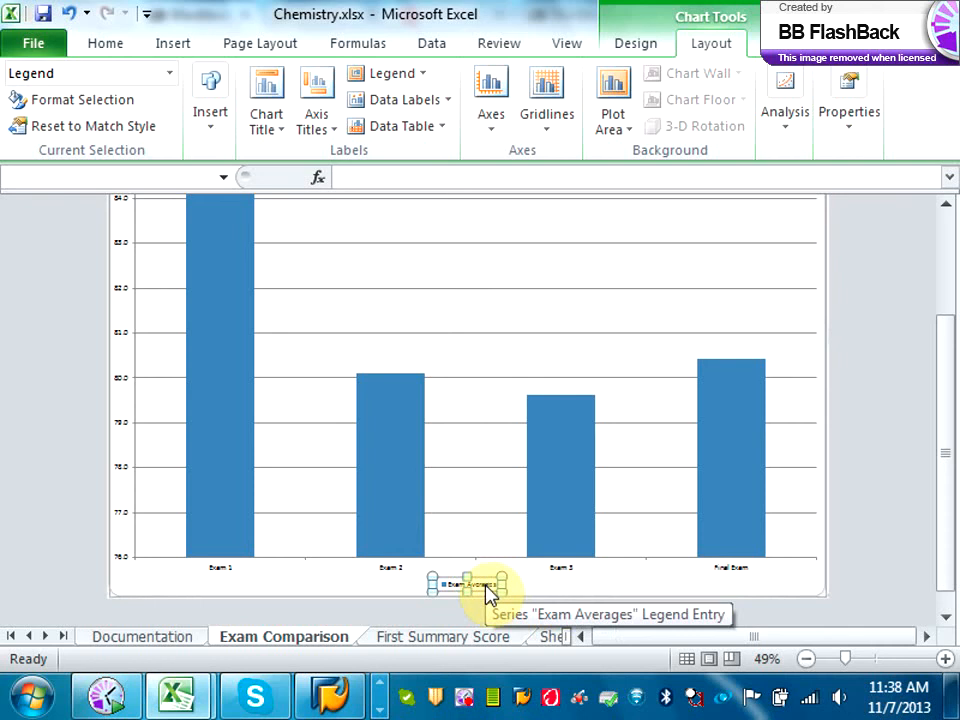
Set the font size of the Exam Averages legend on the Exam Comparison chart to 18.
right_click(488, 593)
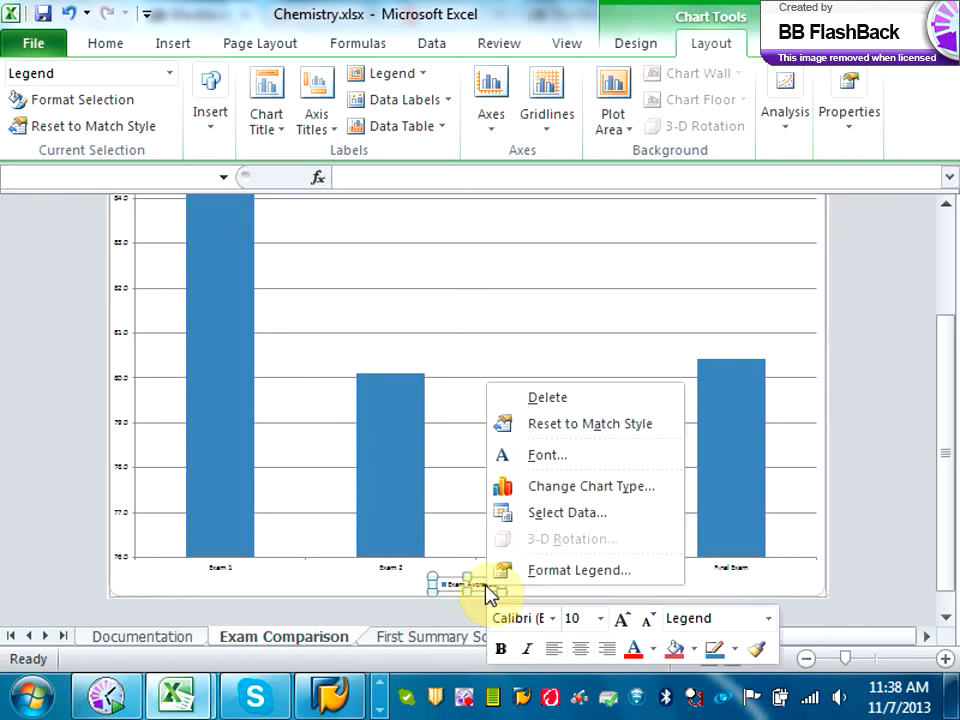
click(601, 619)
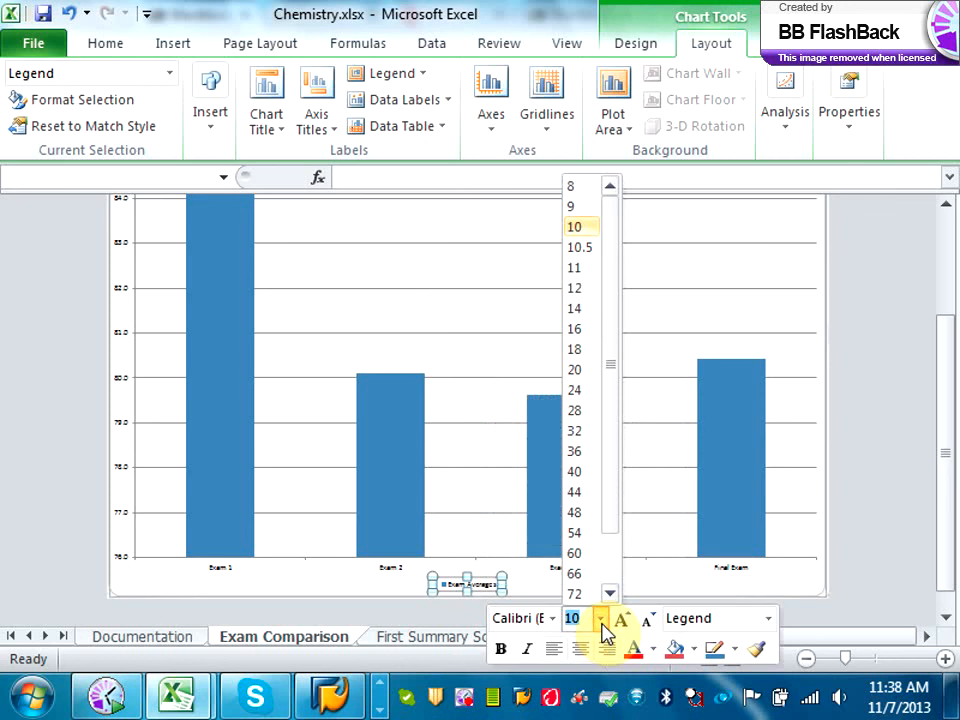
click(575, 350)
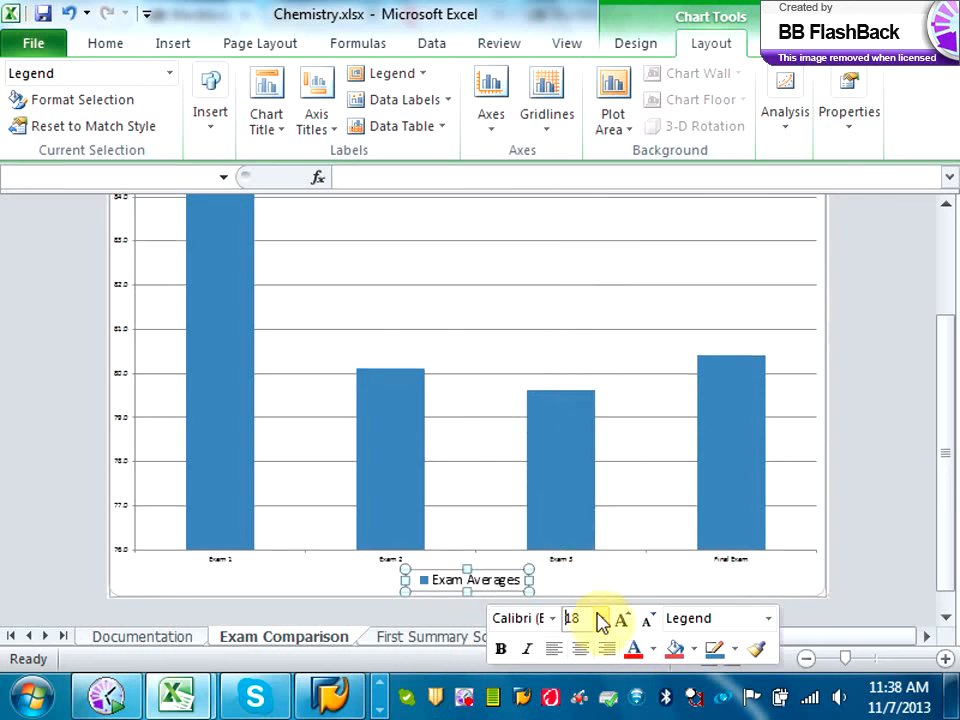
click(599, 597)
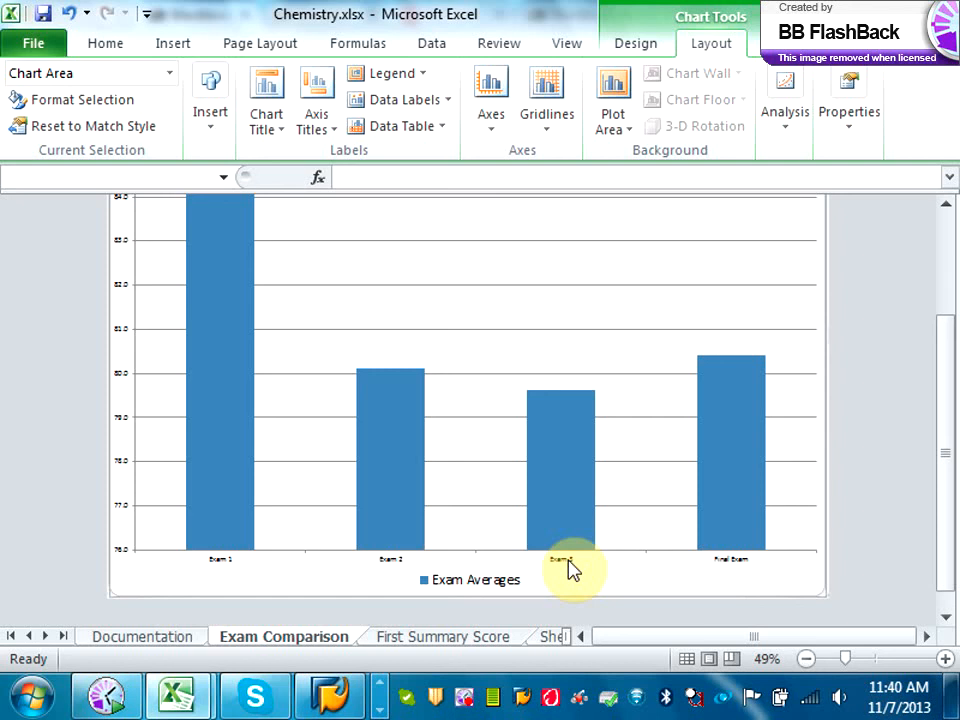
Set the font size of the chart's horizontal category axis labels to 14, trying 12 first.
click(224, 564)
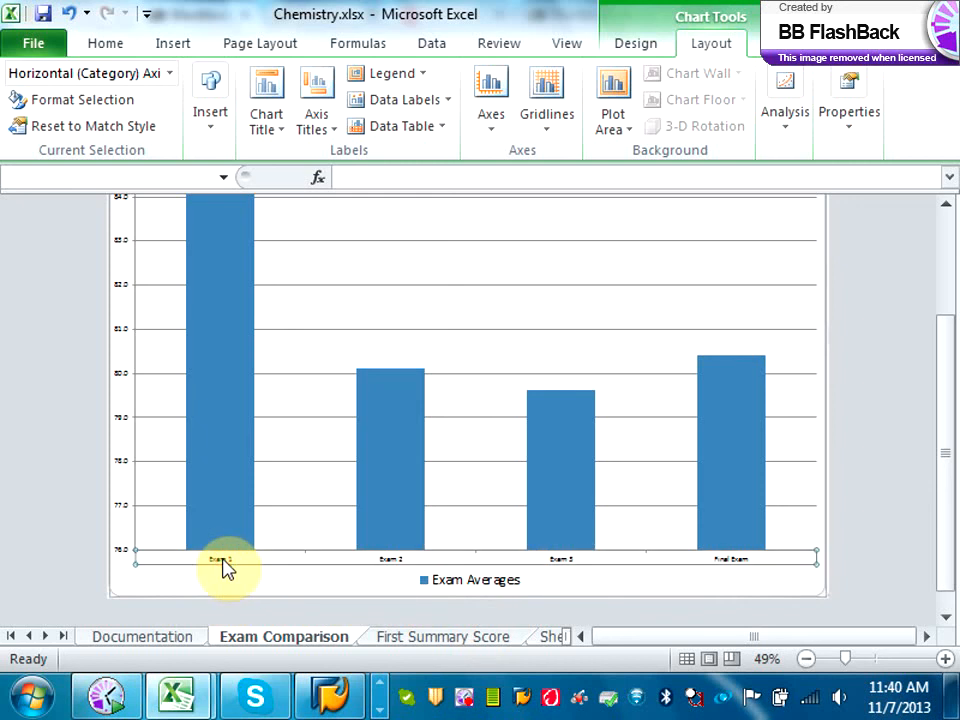
right_click(224, 567)
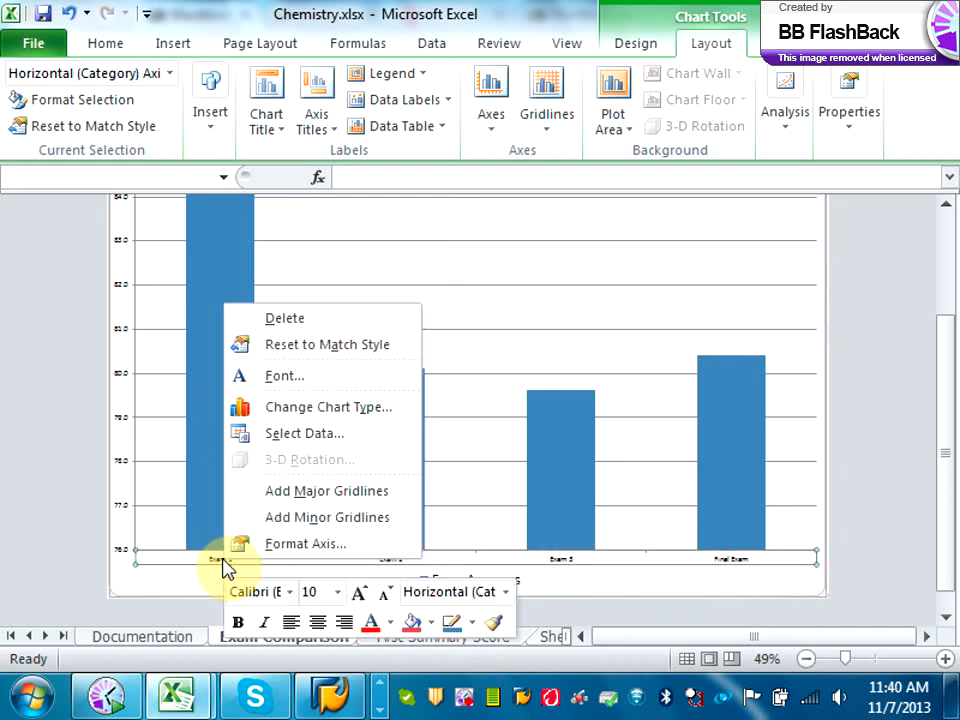
click(341, 592)
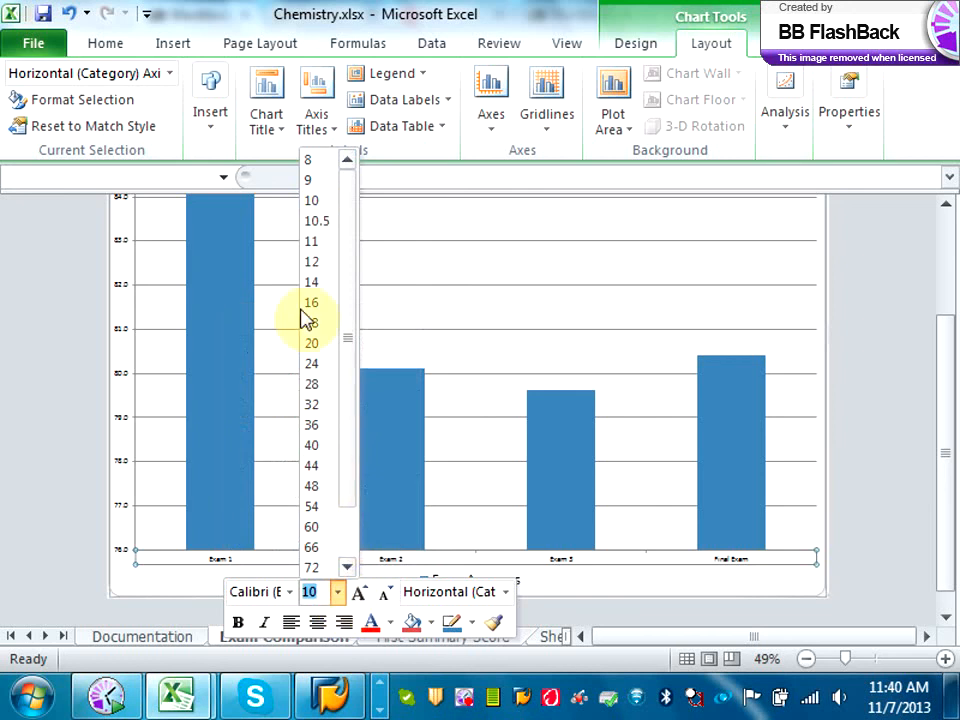
click(318, 264)
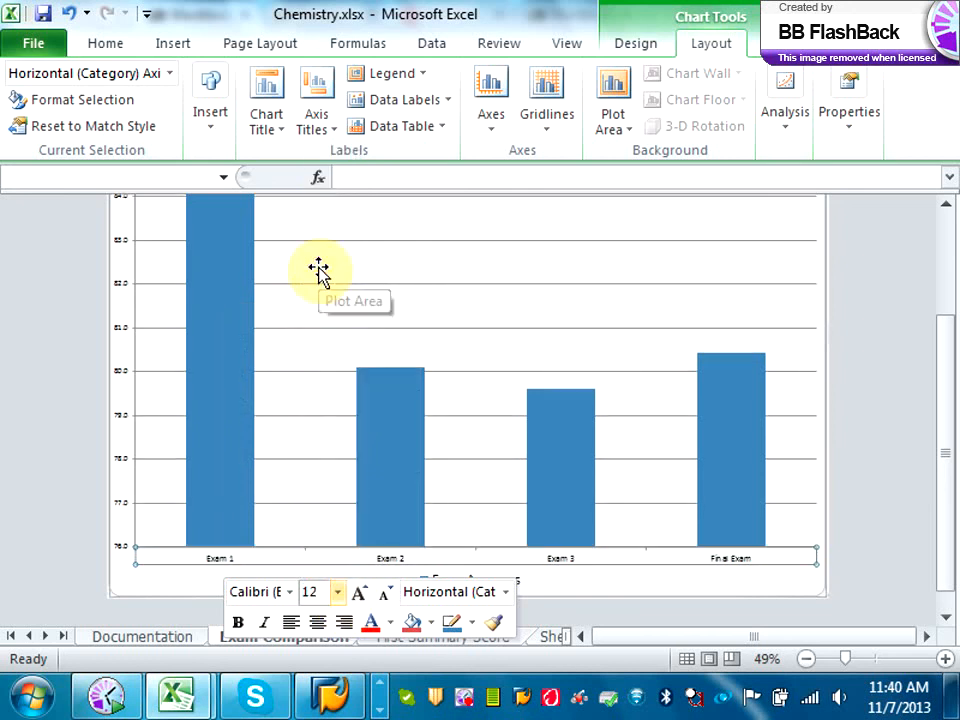
click(337, 592)
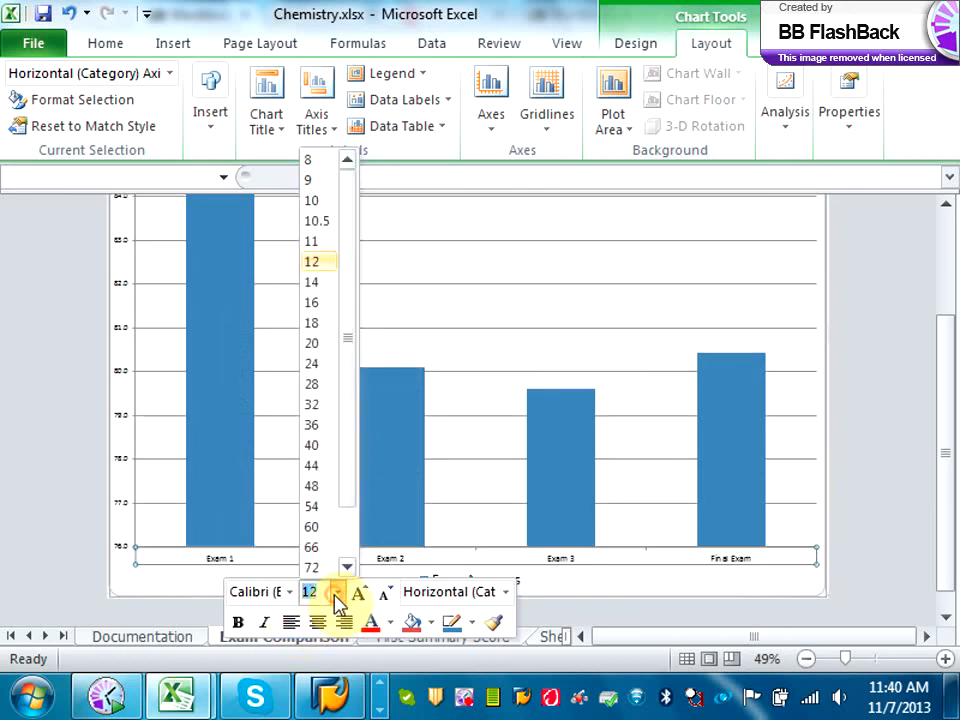
click(324, 285)
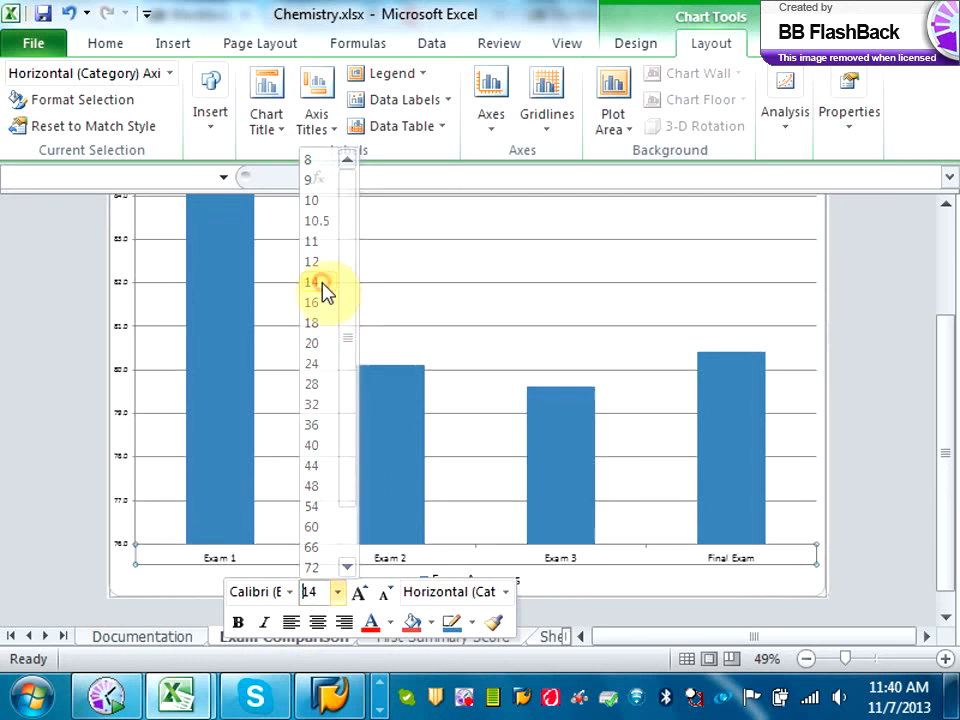
Set the font size of the chart's vertical value axis labels to 14.
click(125, 541)
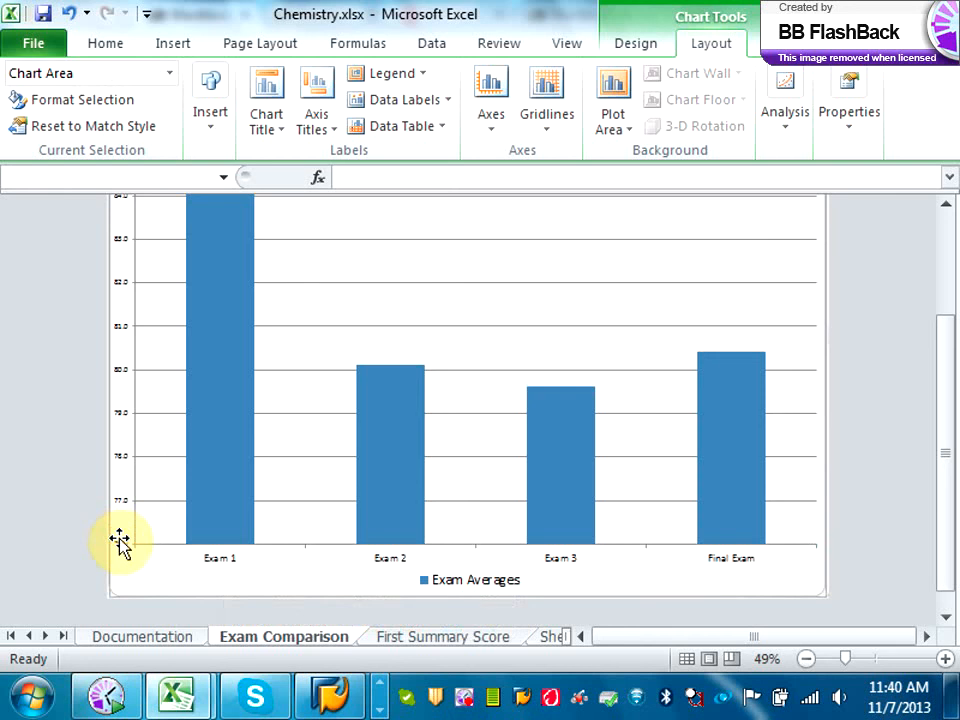
click(119, 546)
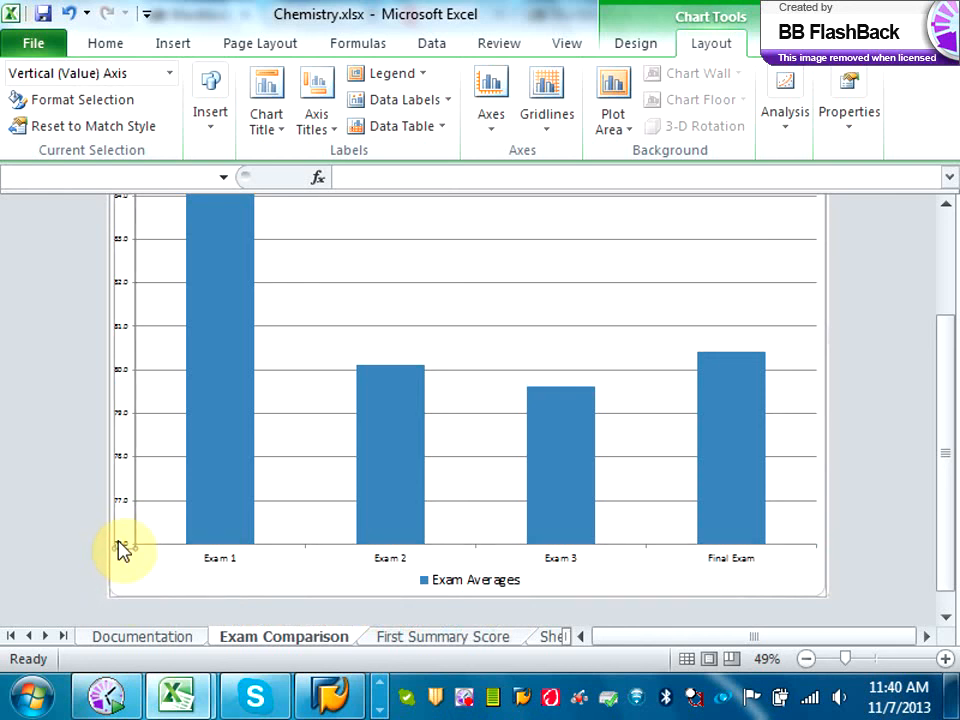
right_click(119, 546)
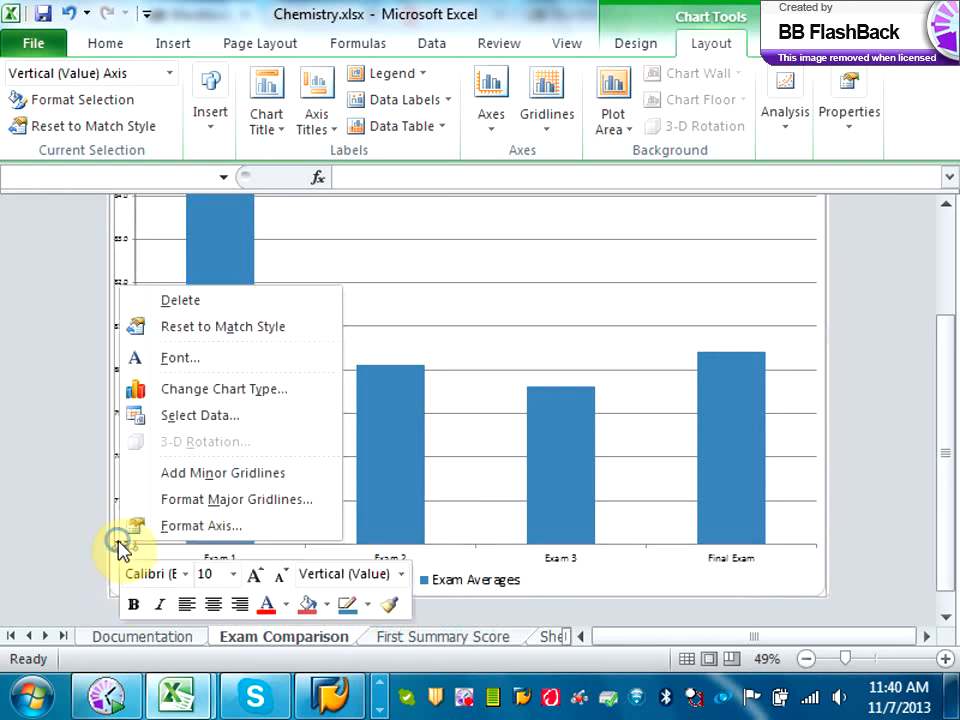
click(233, 574)
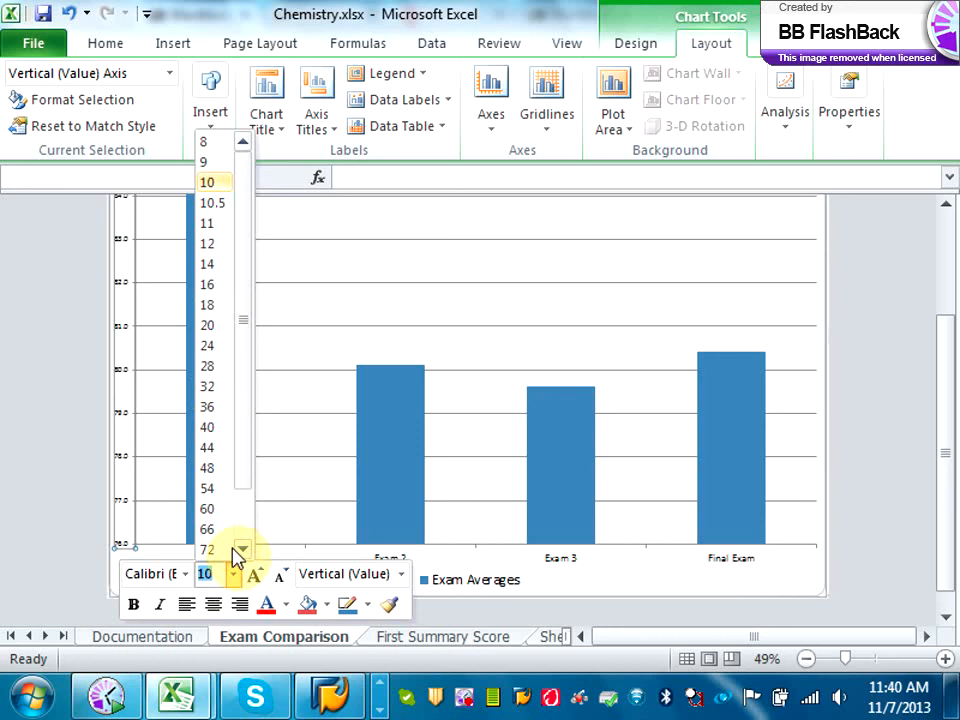
click(212, 266)
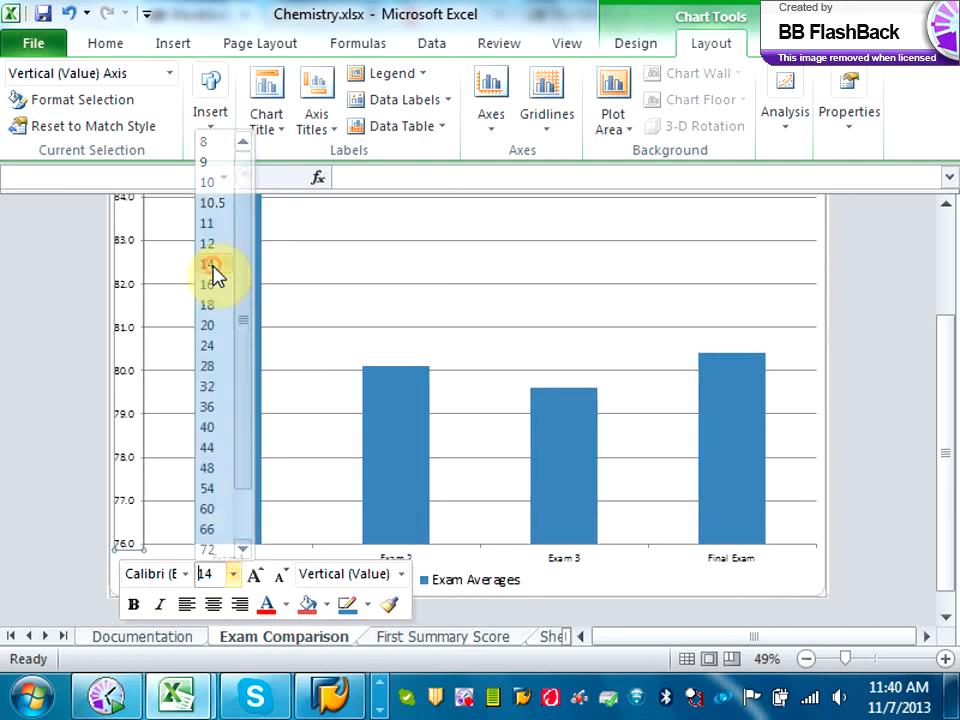
click(735, 293)
Replace the word Exam in the chart title with First Semester so it reads First Semester Averages.
drag(945, 495, 936, 381)
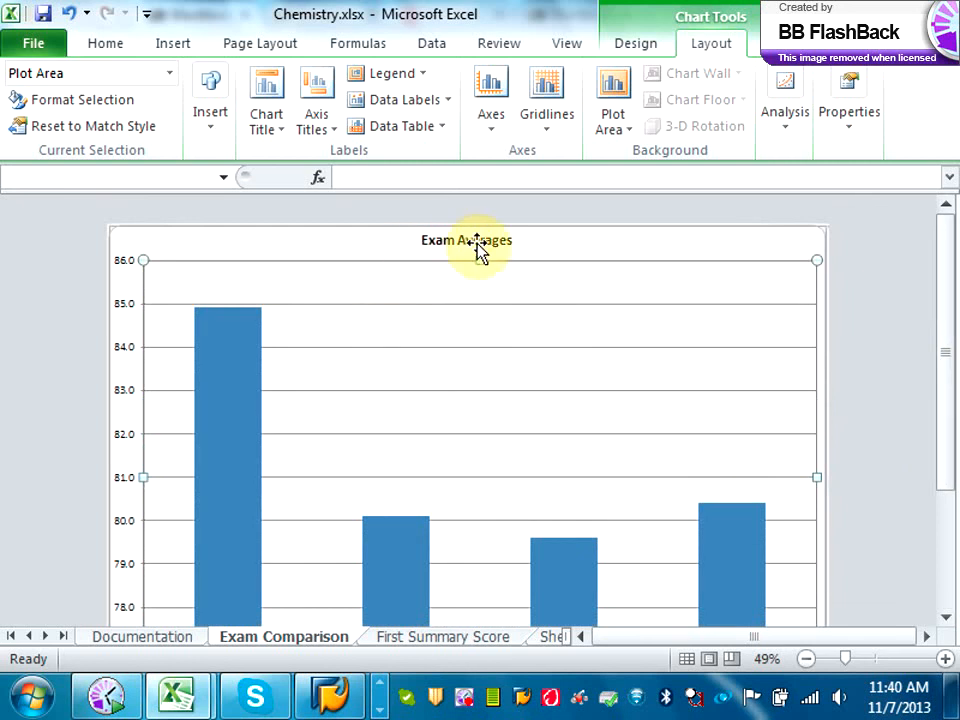
click(417, 241)
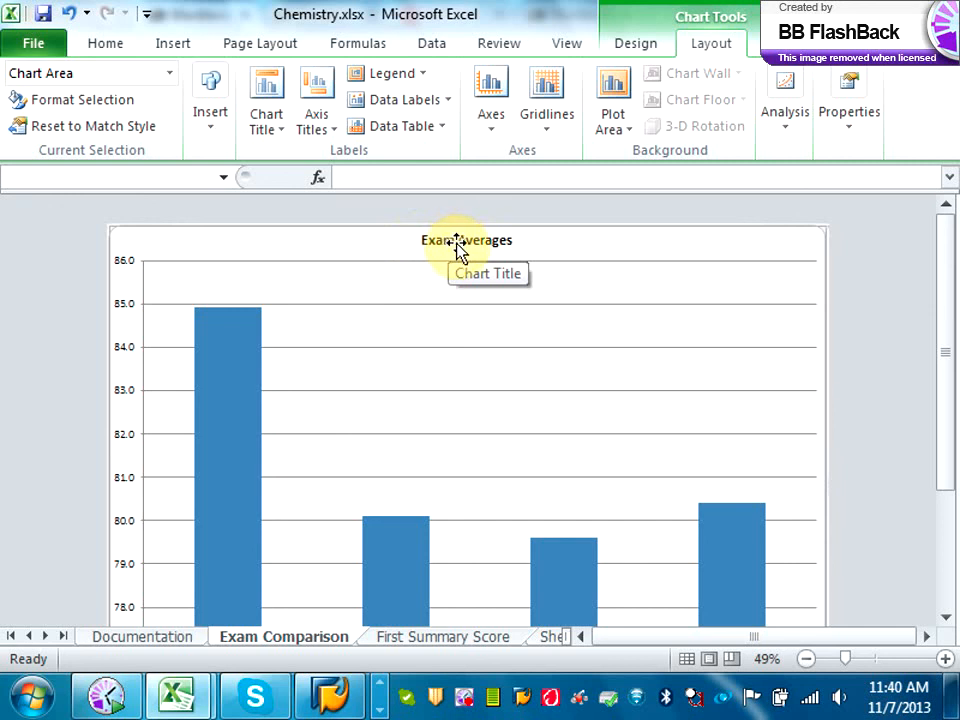
click(445, 245)
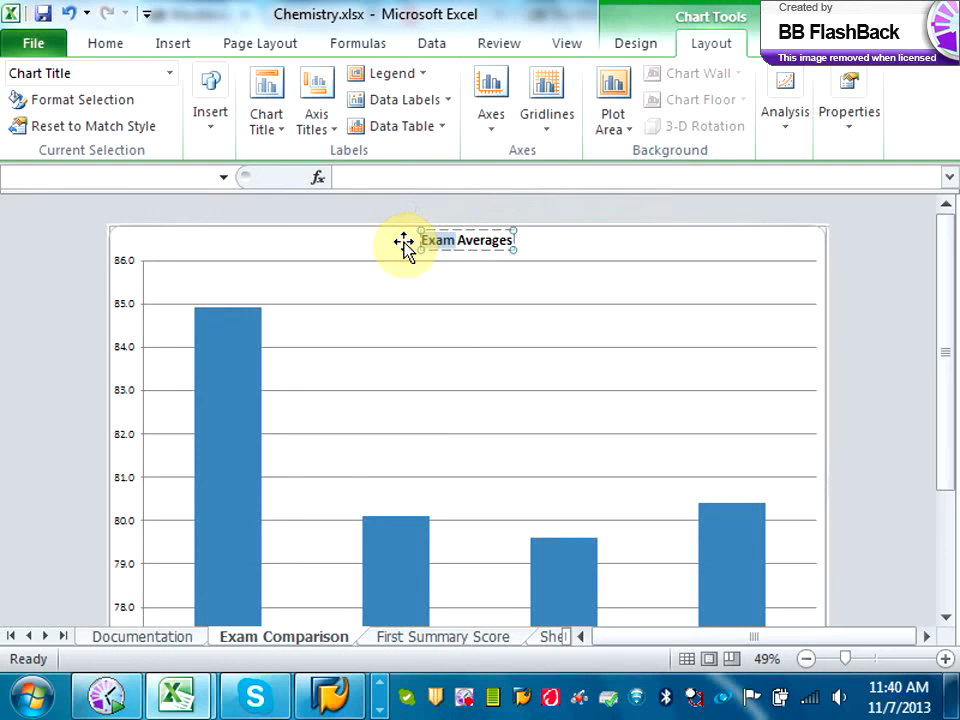
text(First S)
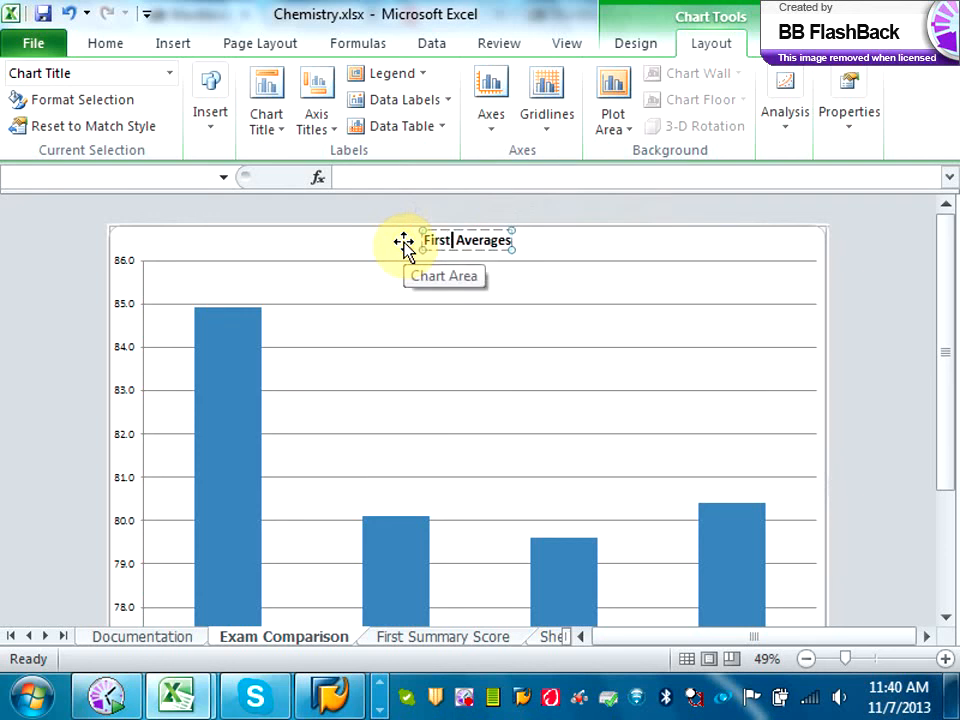
text(emester)
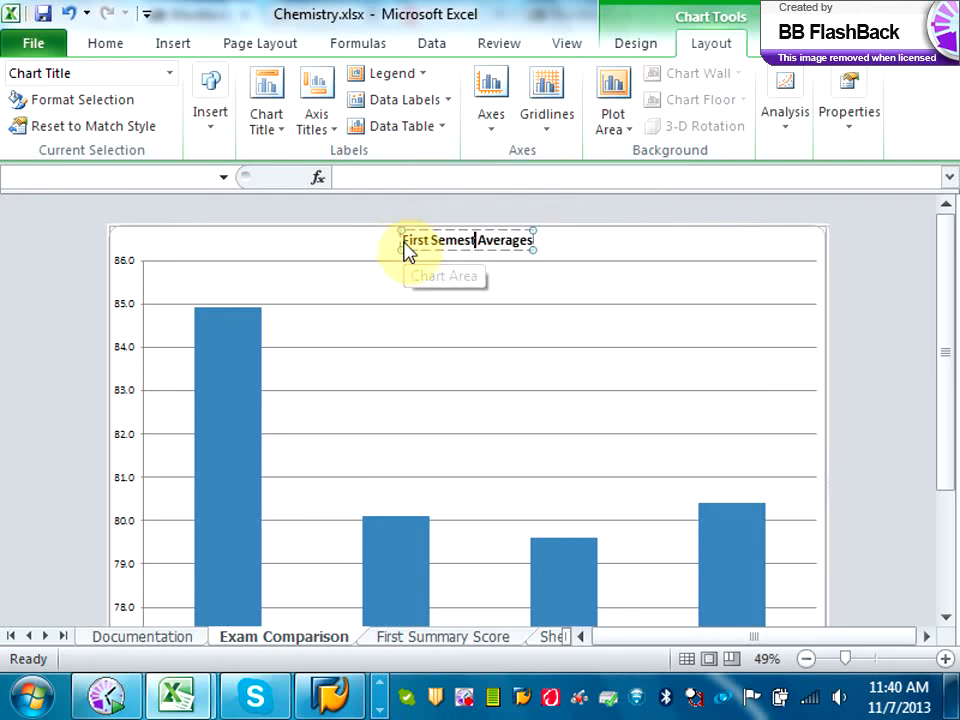
click(606, 317)
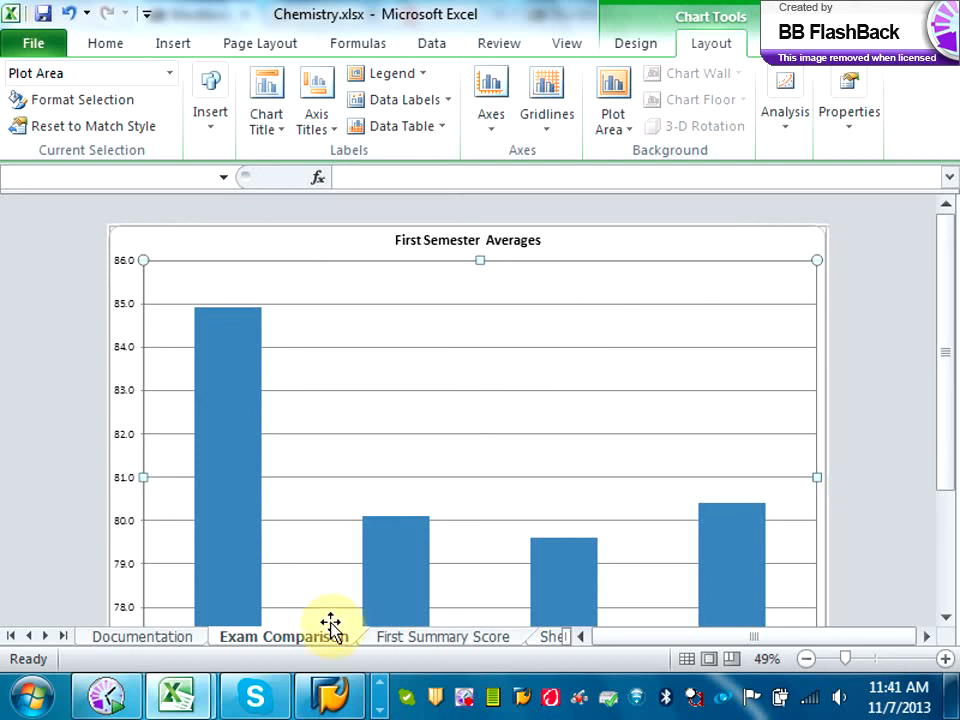
Convert the Class Summary range A7:F12 on the First Summary Score sheet into a table with headers and remove its filter arrows.
click(419, 638)
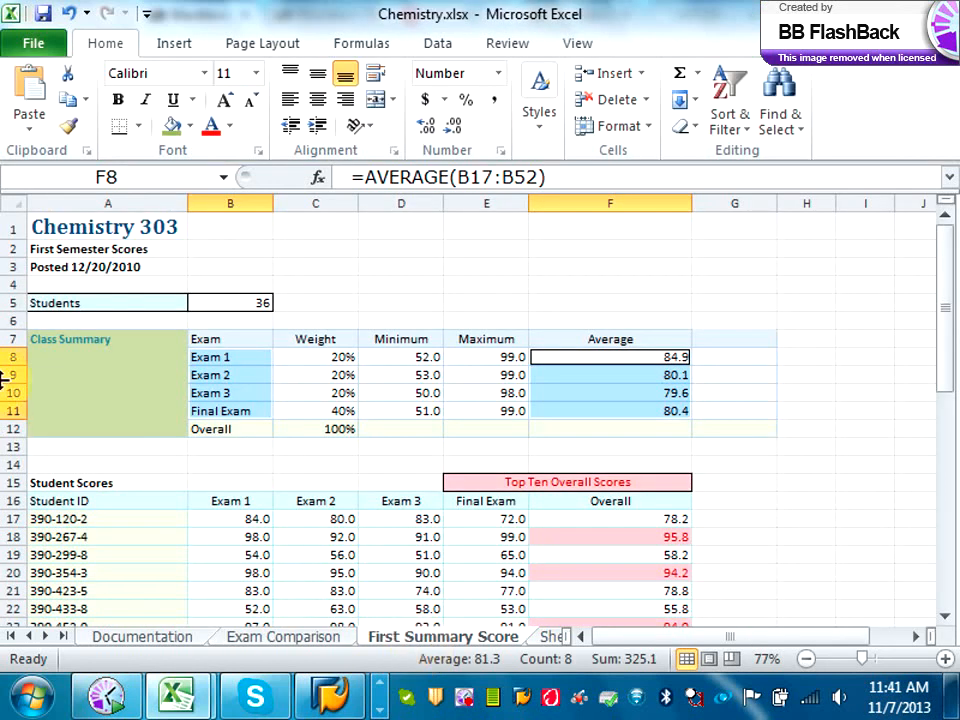
drag(68, 336, 551, 422)
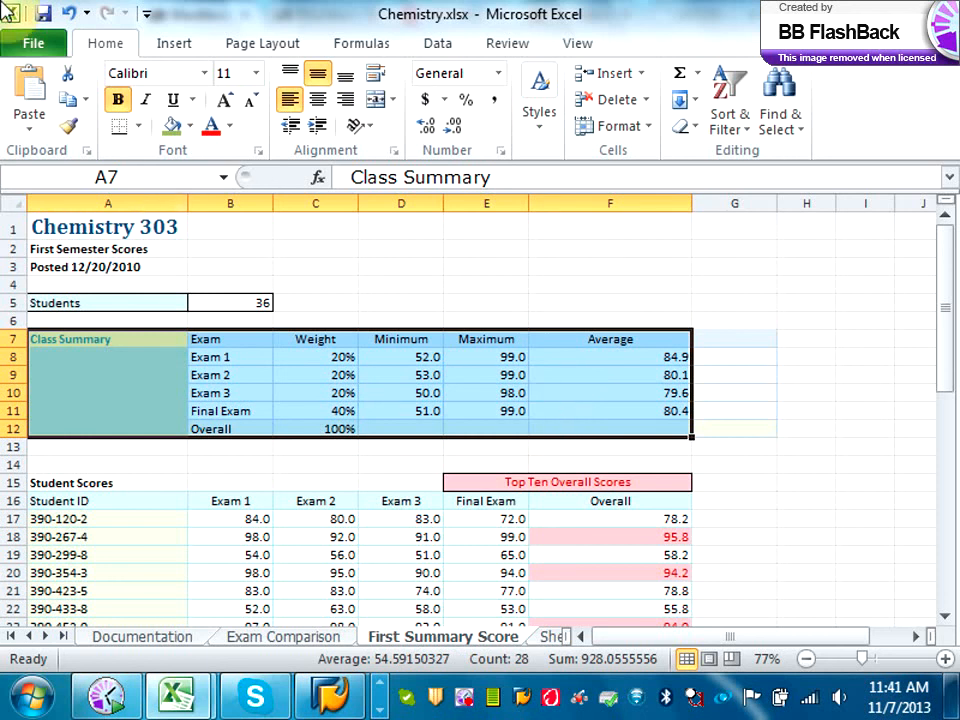
click(180, 41)
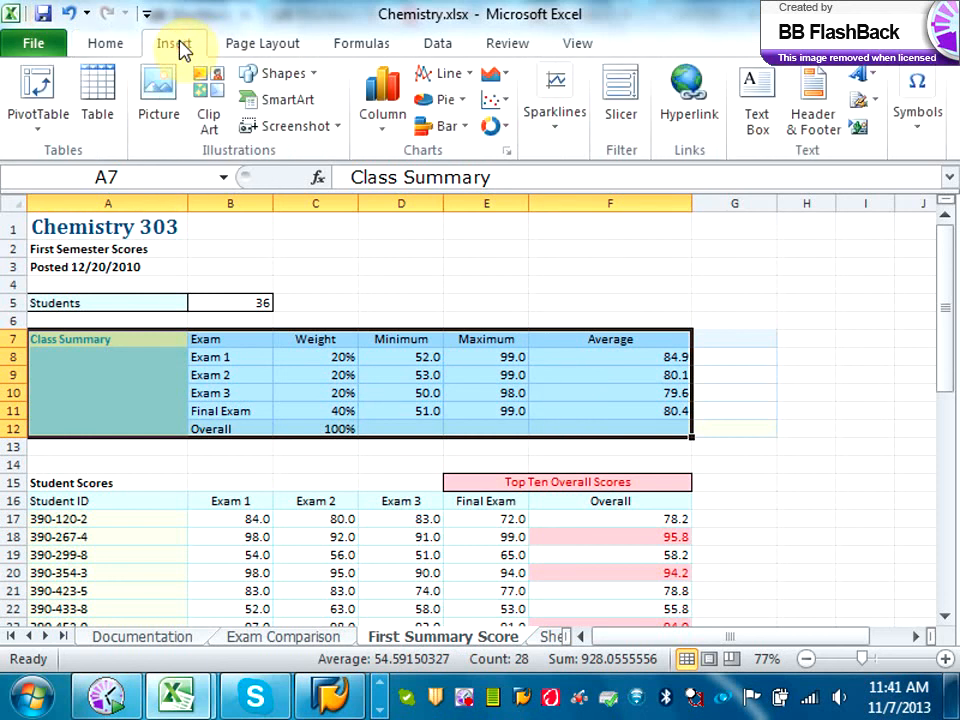
click(99, 100)
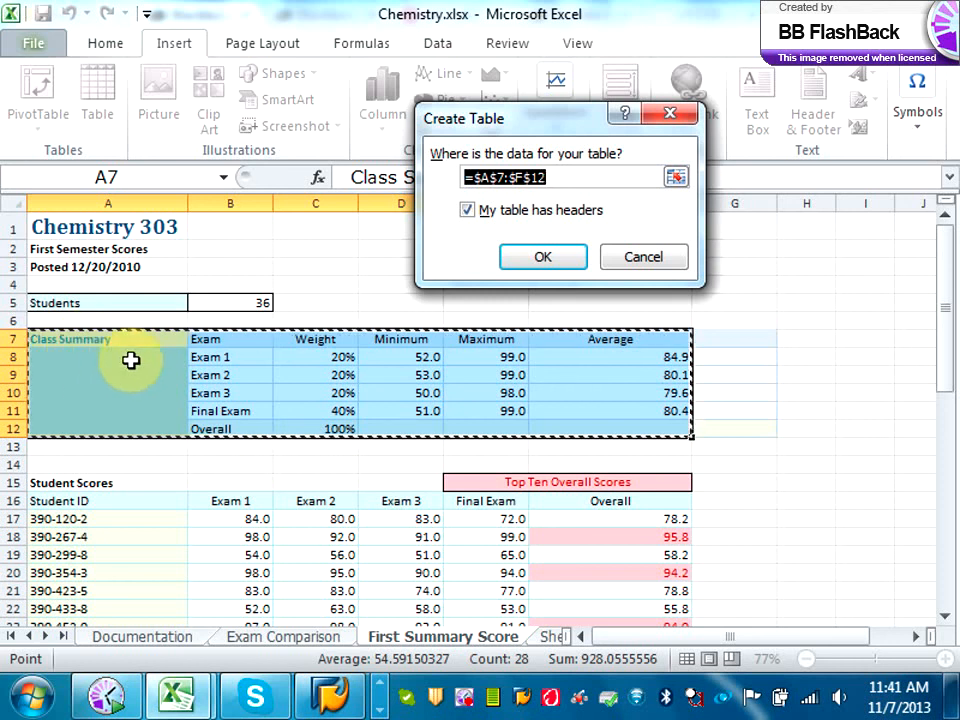
click(541, 259)
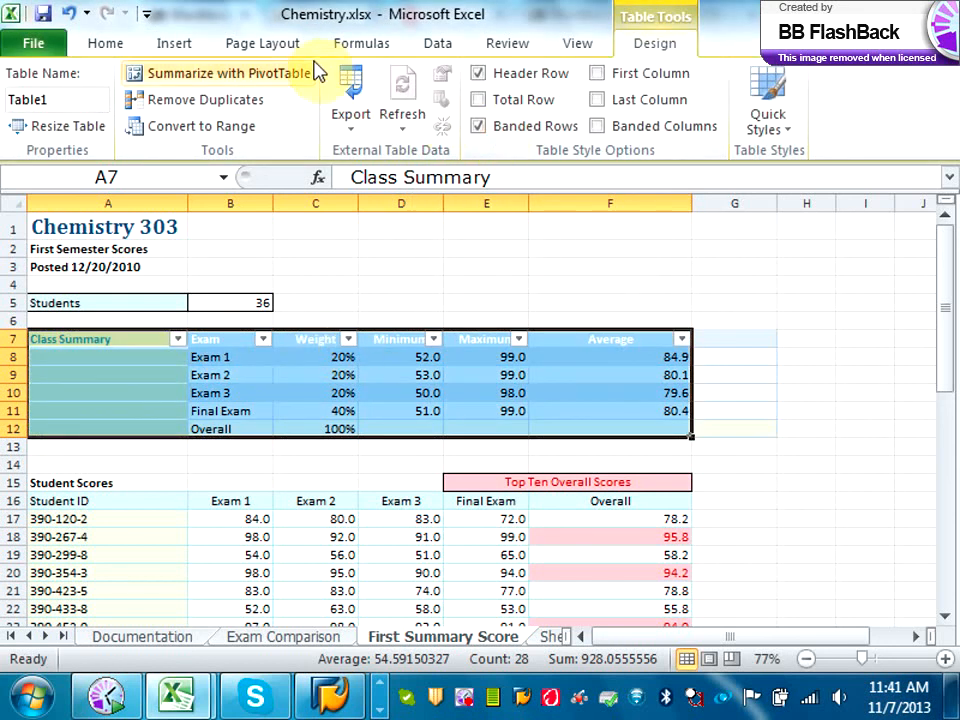
click(446, 44)
click(372, 96)
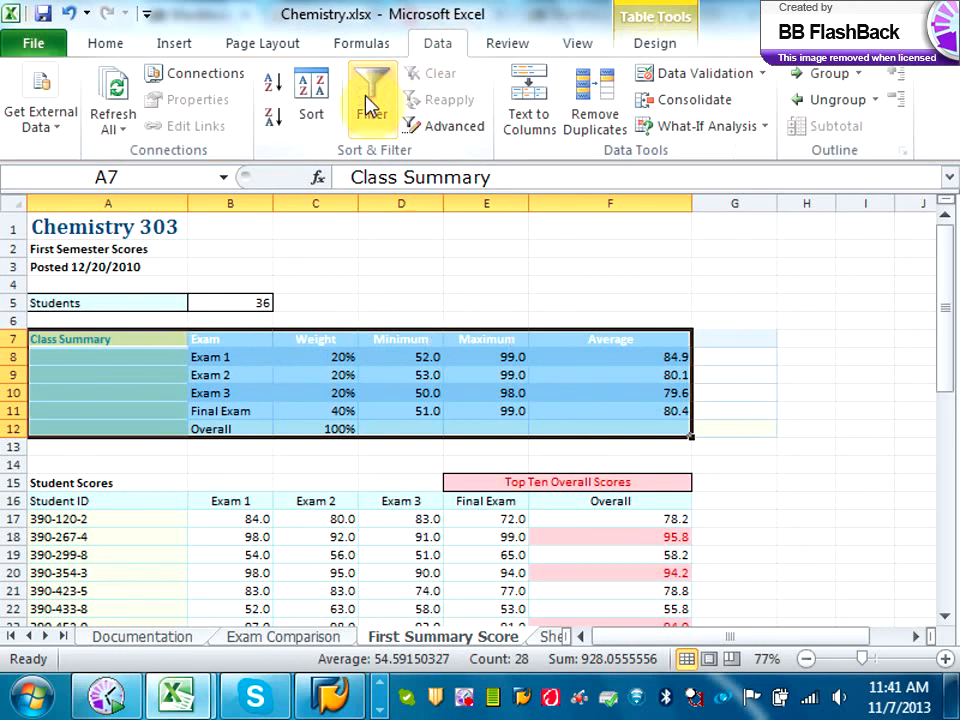
Convert the student scores range A16:G52 into a table with headers and remove its filter arrows.
click(57, 505)
drag(57, 505, 757, 489)
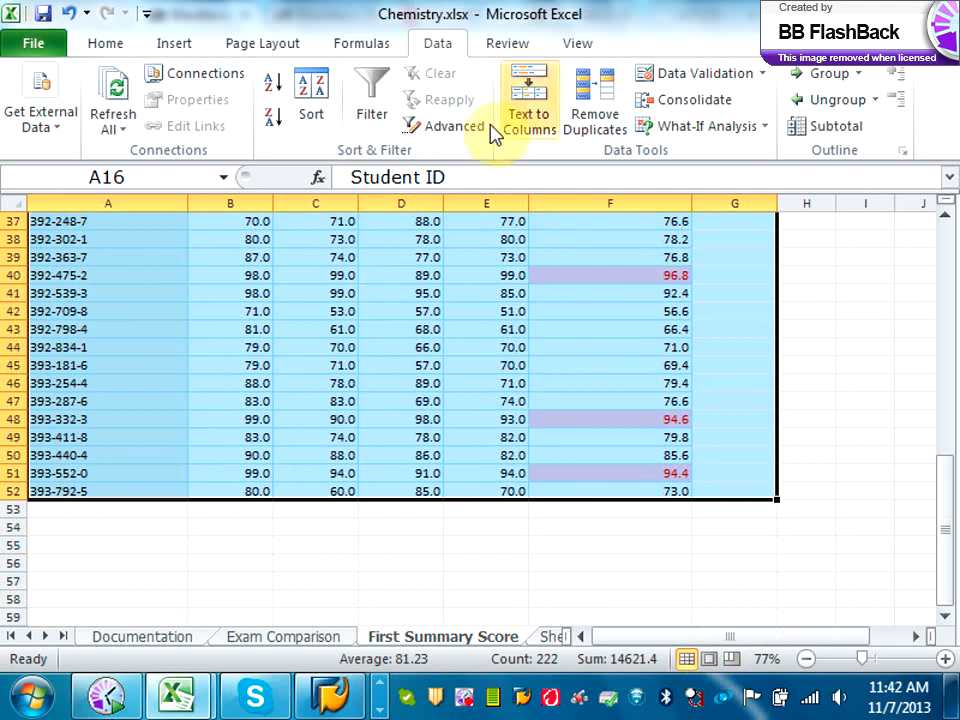
click(176, 48)
click(90, 118)
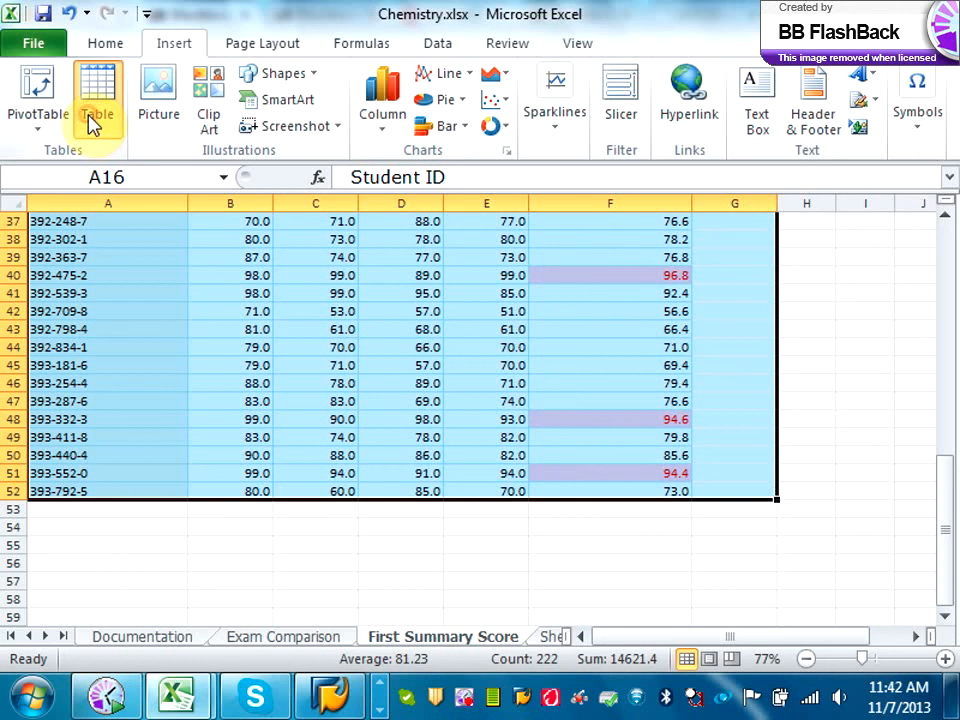
click(545, 259)
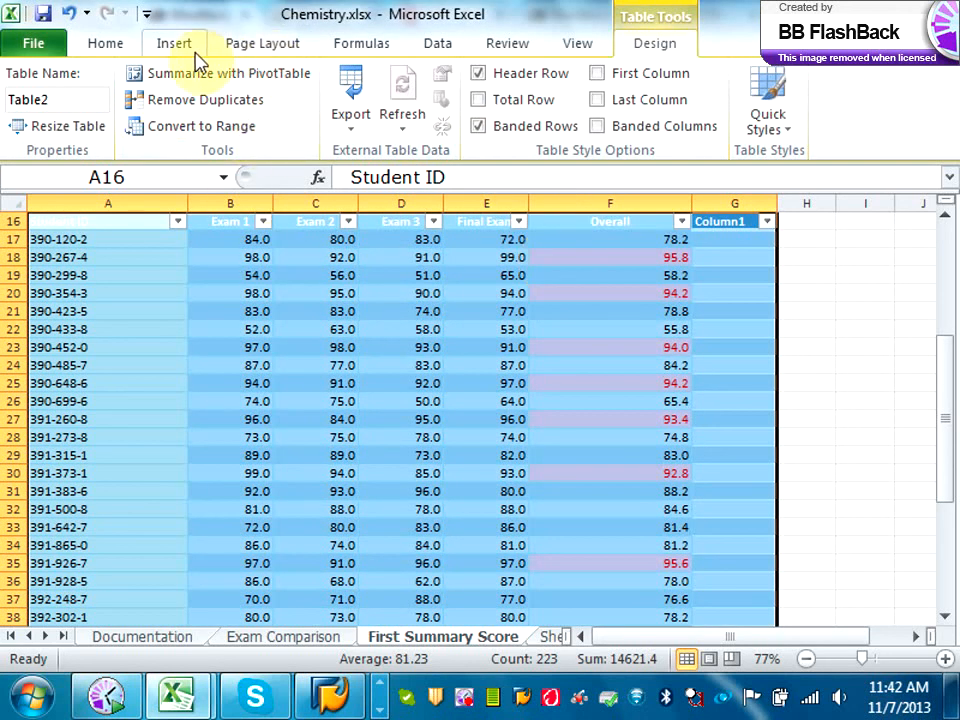
click(439, 43)
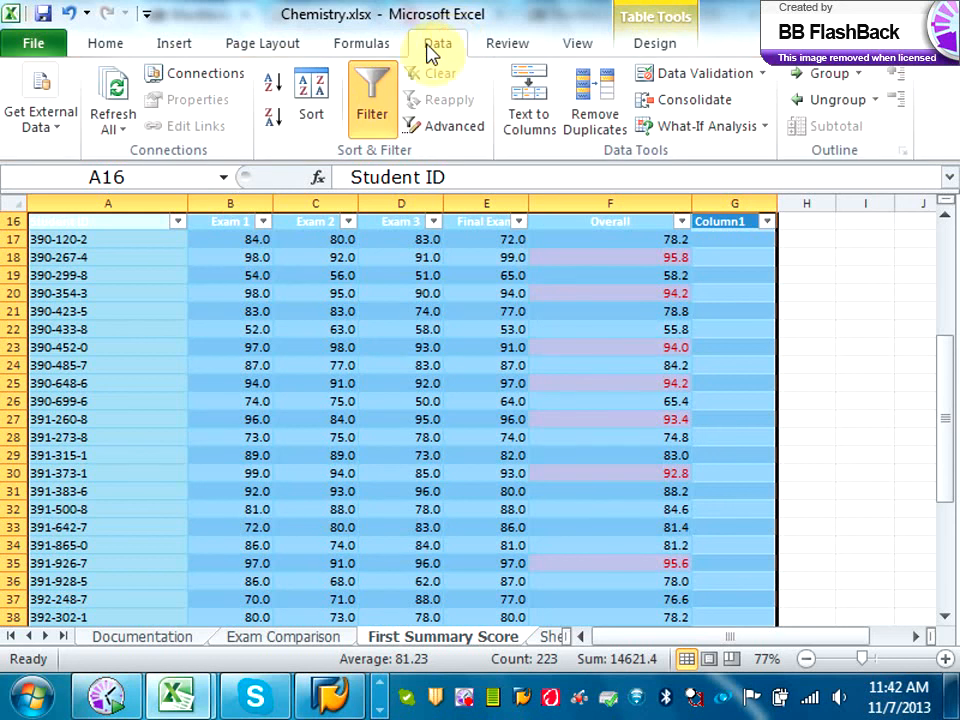
click(381, 108)
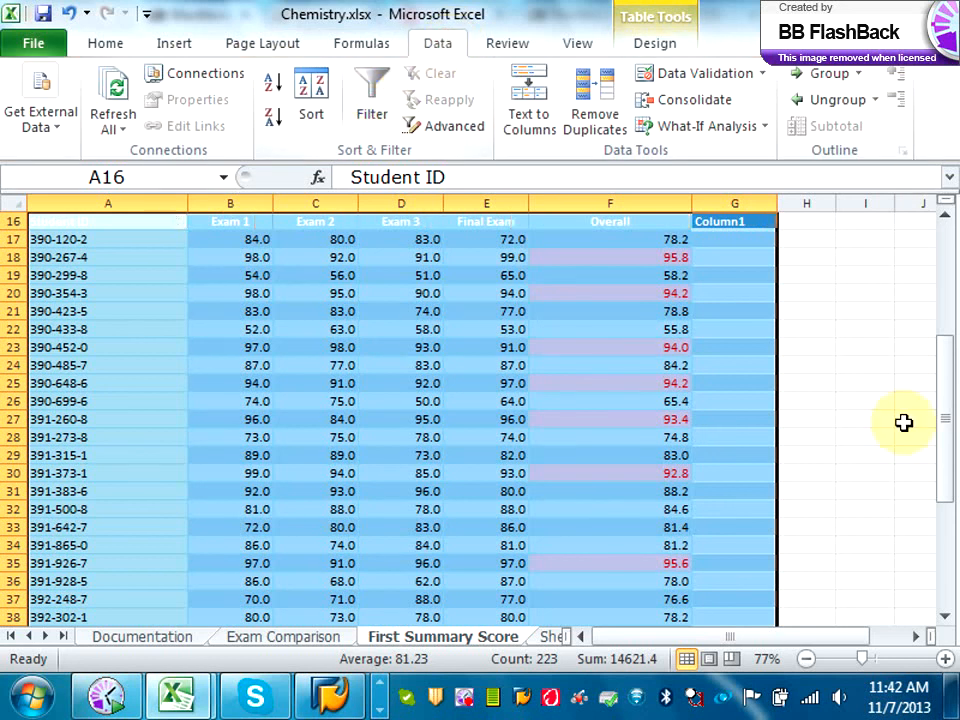
Convert the Class Summary table A7:F12 back to a normal range.
click(949, 434)
click(948, 440)
drag(948, 440, 948, 333)
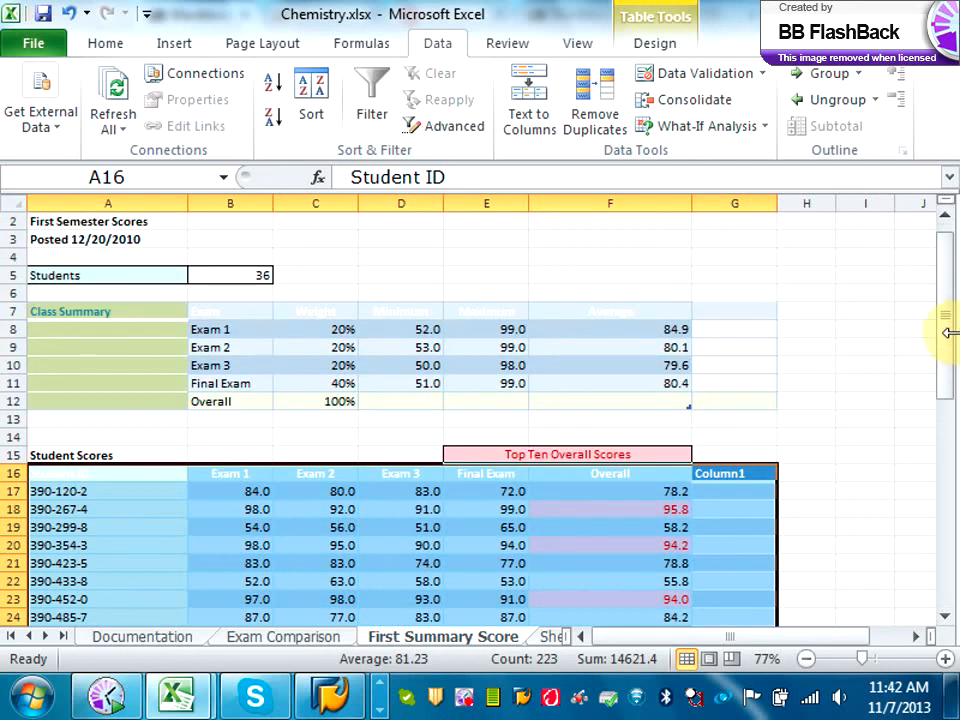
click(90, 311)
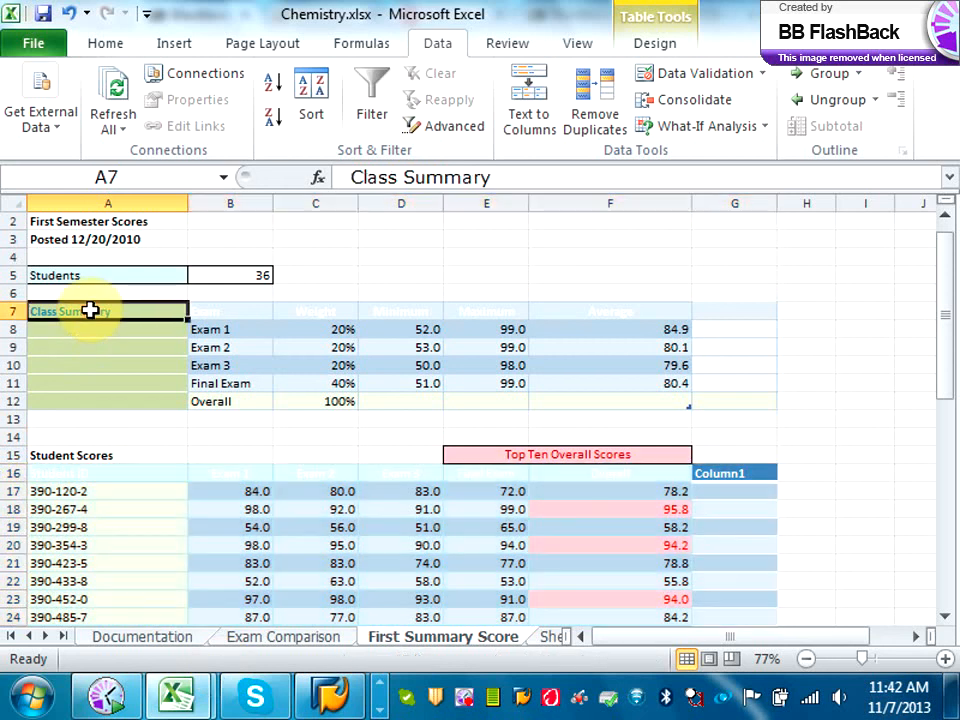
drag(90, 311, 584, 394)
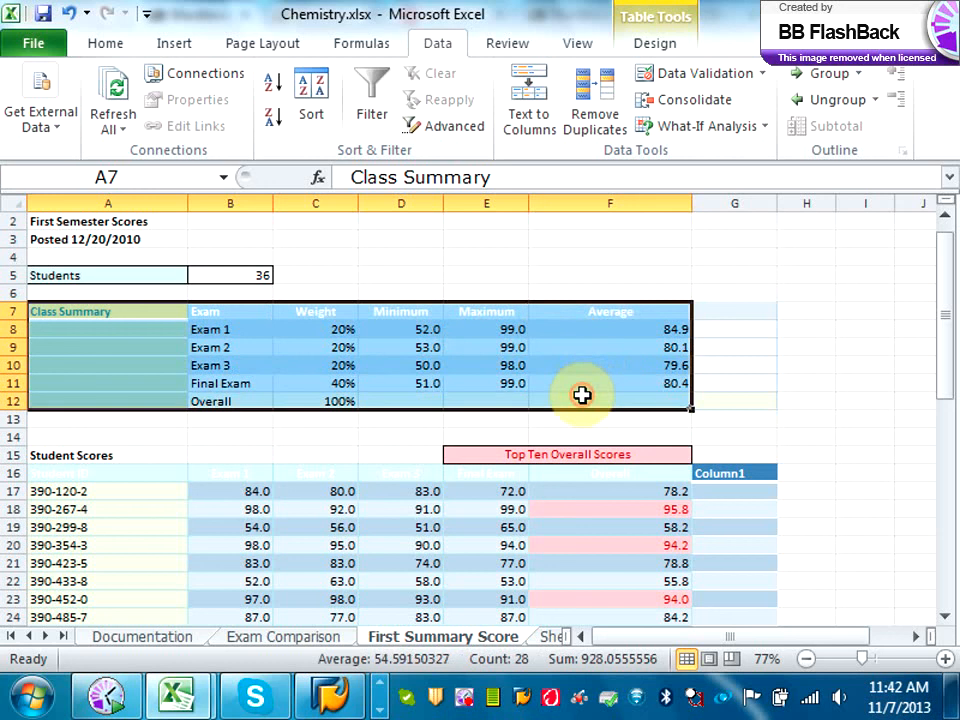
click(652, 45)
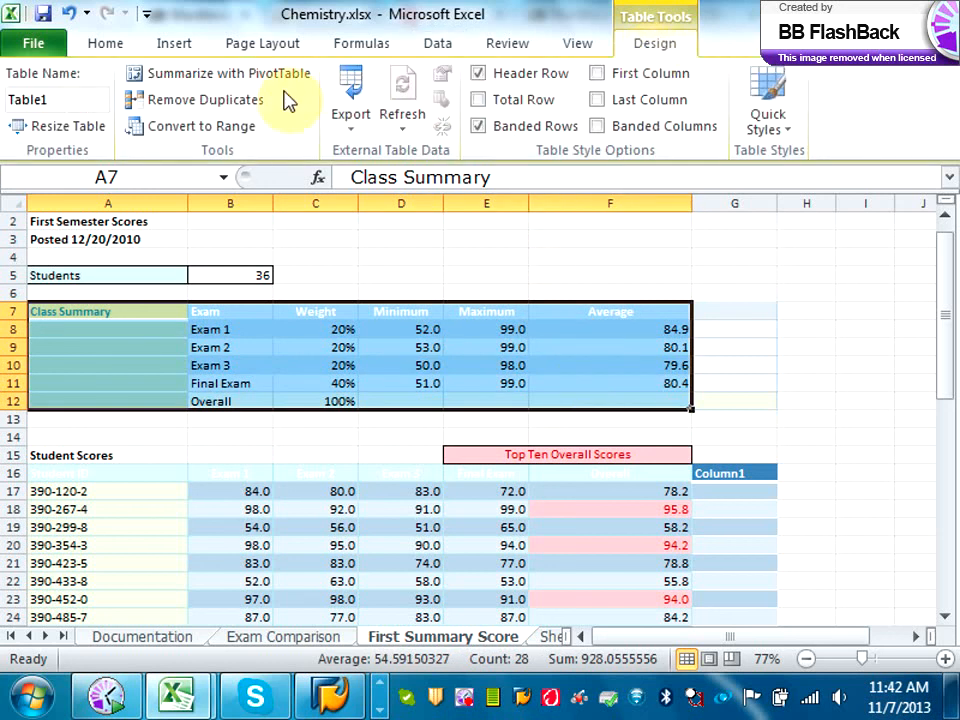
click(248, 130)
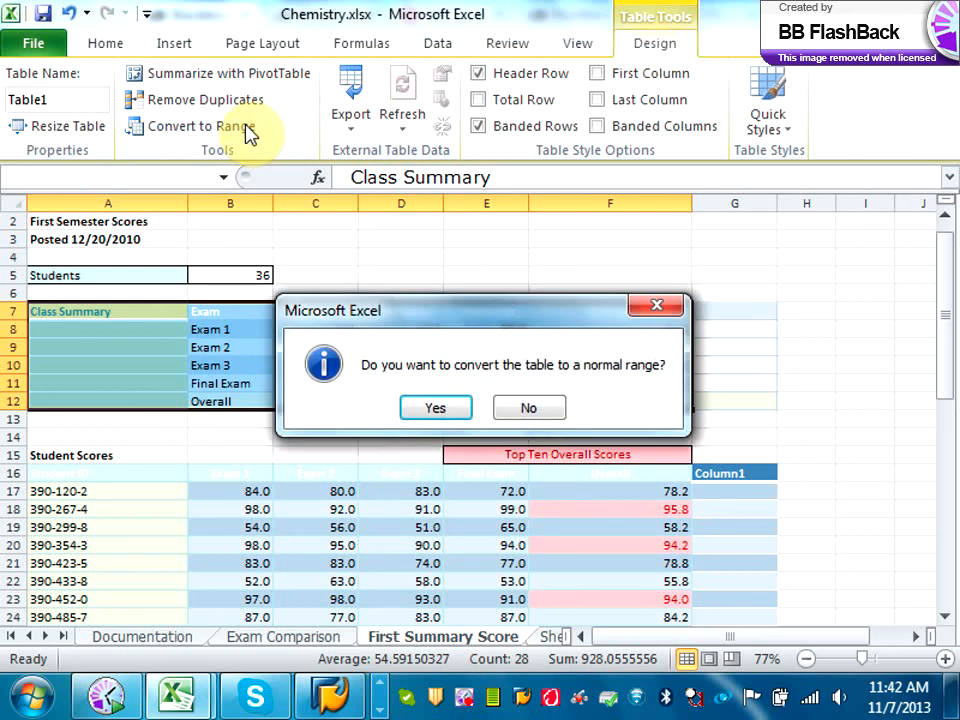
click(430, 405)
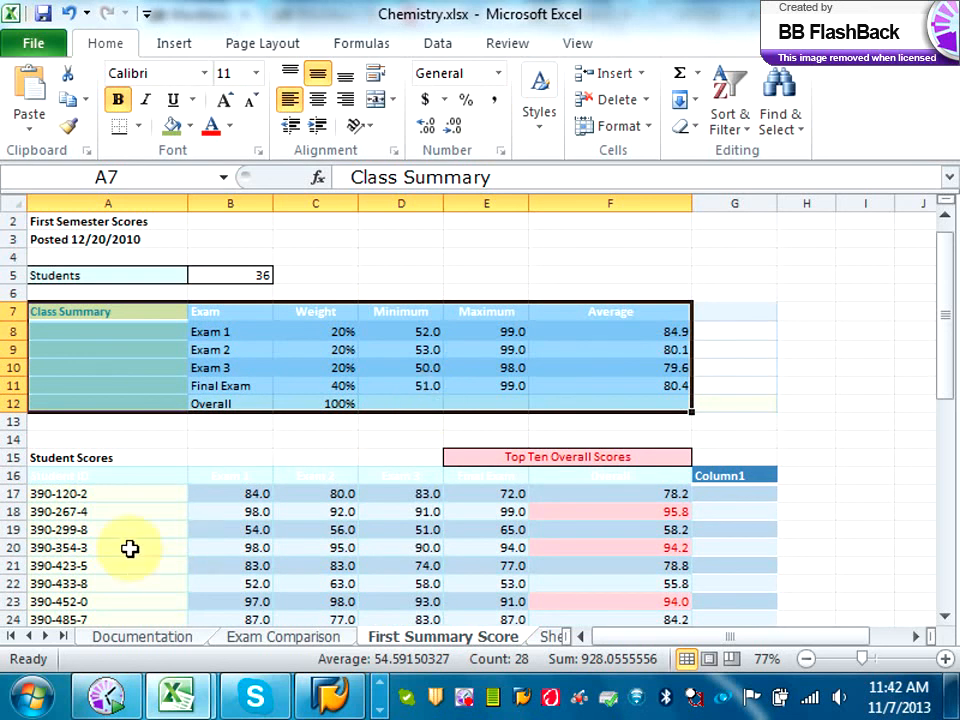
Convert the student scores table starting at A16 back to a normal range.
click(83, 477)
drag(83, 477, 758, 583)
click(236, 128)
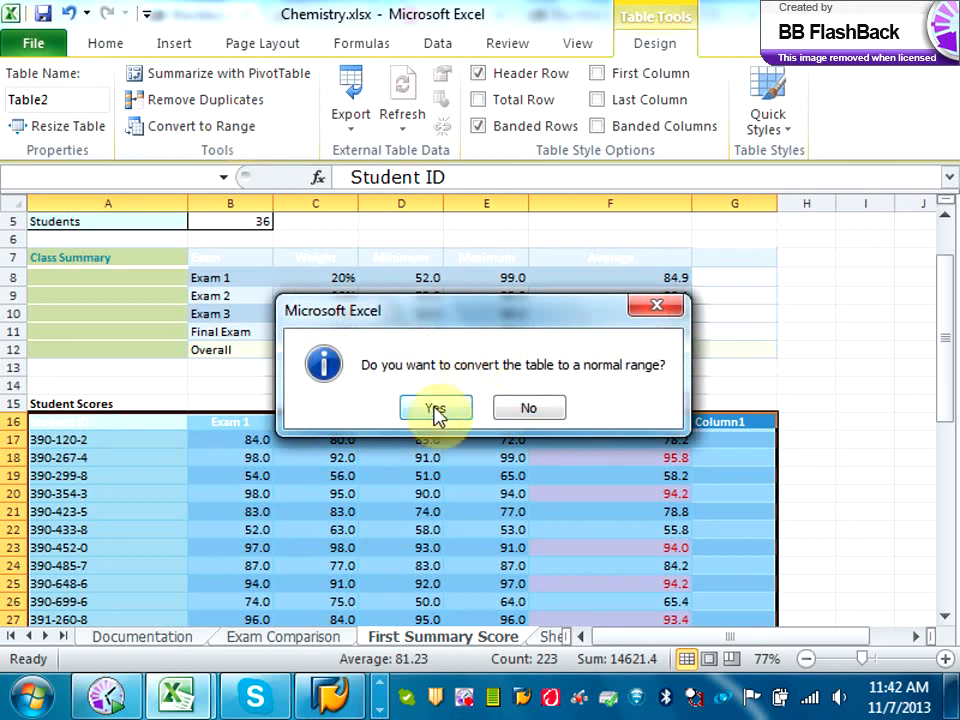
click(435, 410)
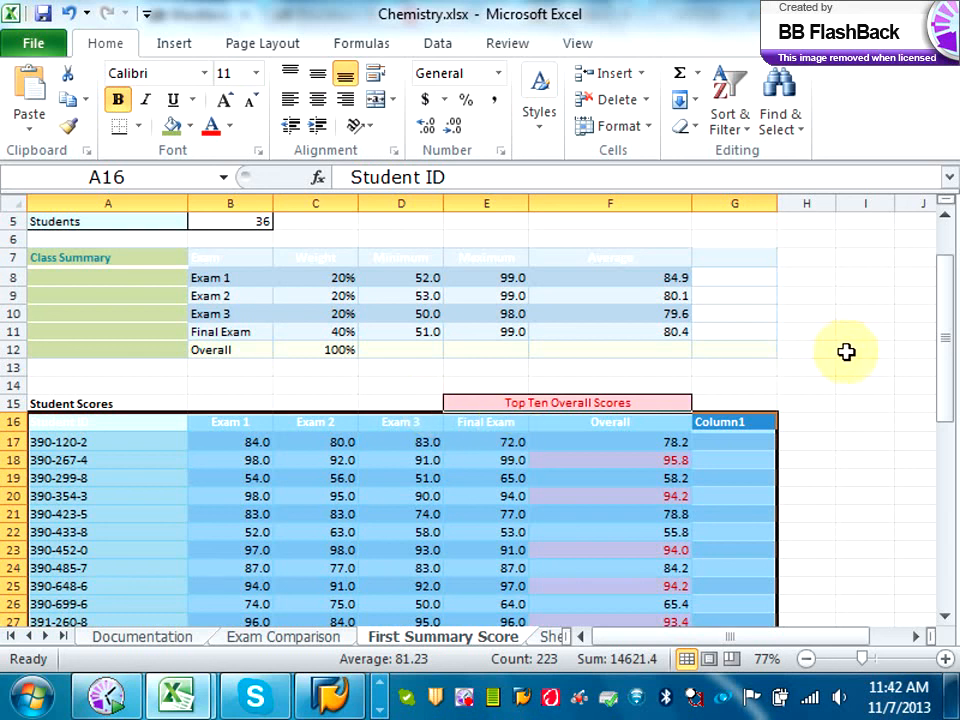
Replace the header in G16 with Students at risk and autofit column G to its contents.
click(707, 423)
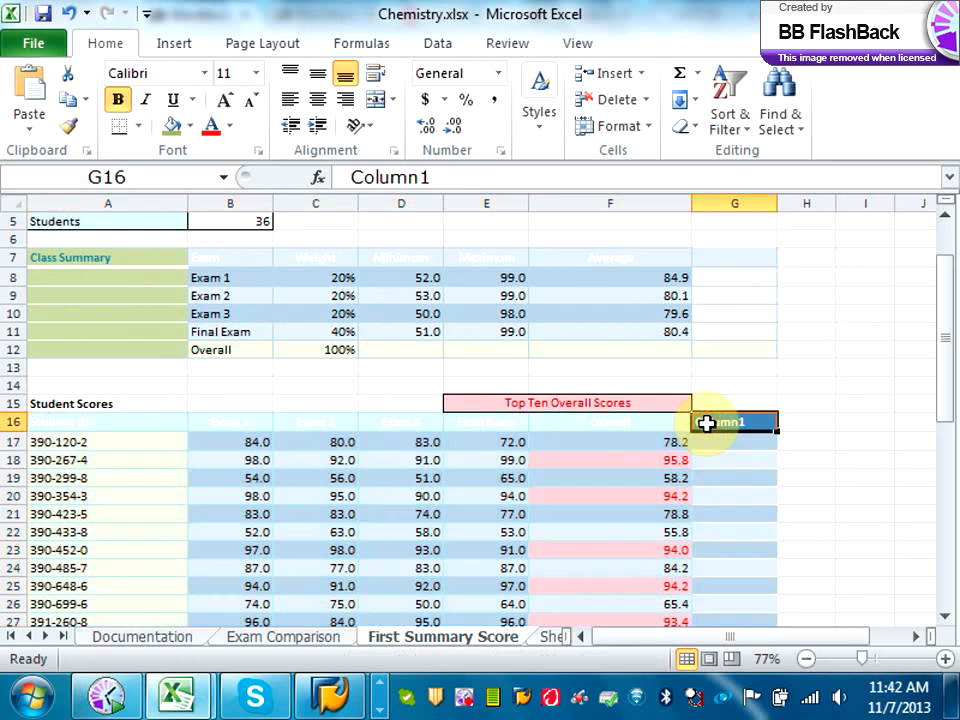
text(St)
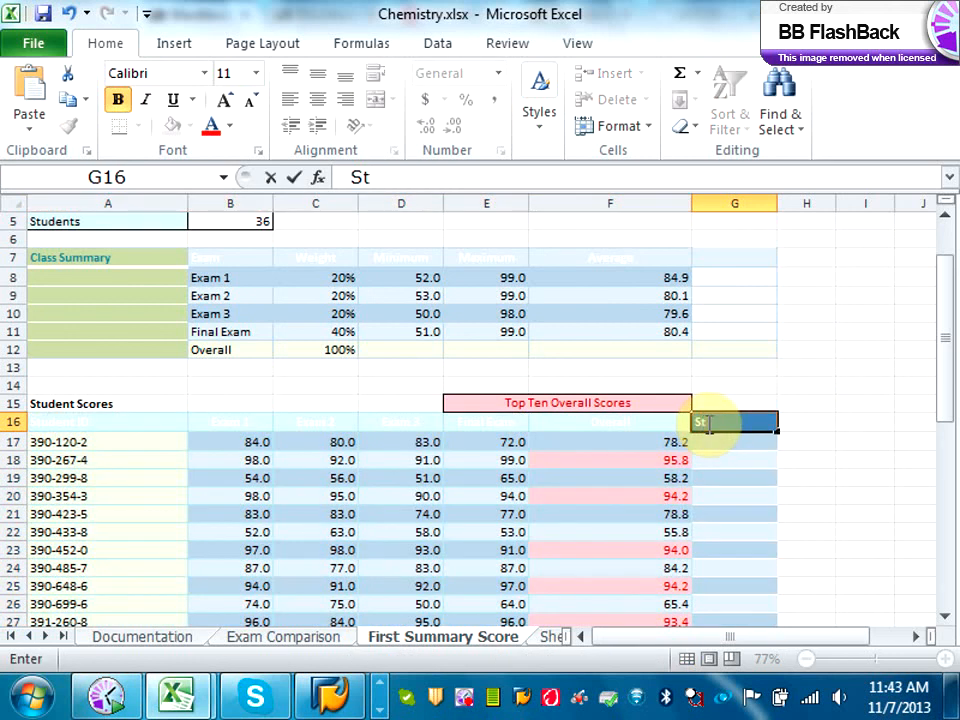
text(udents at)
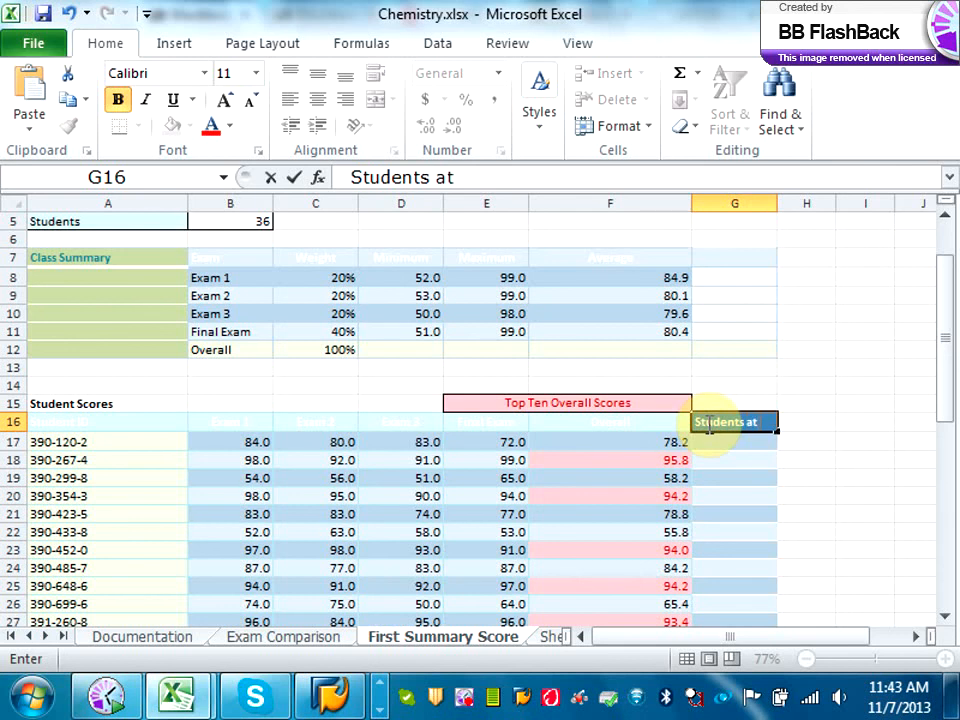
text( risk)
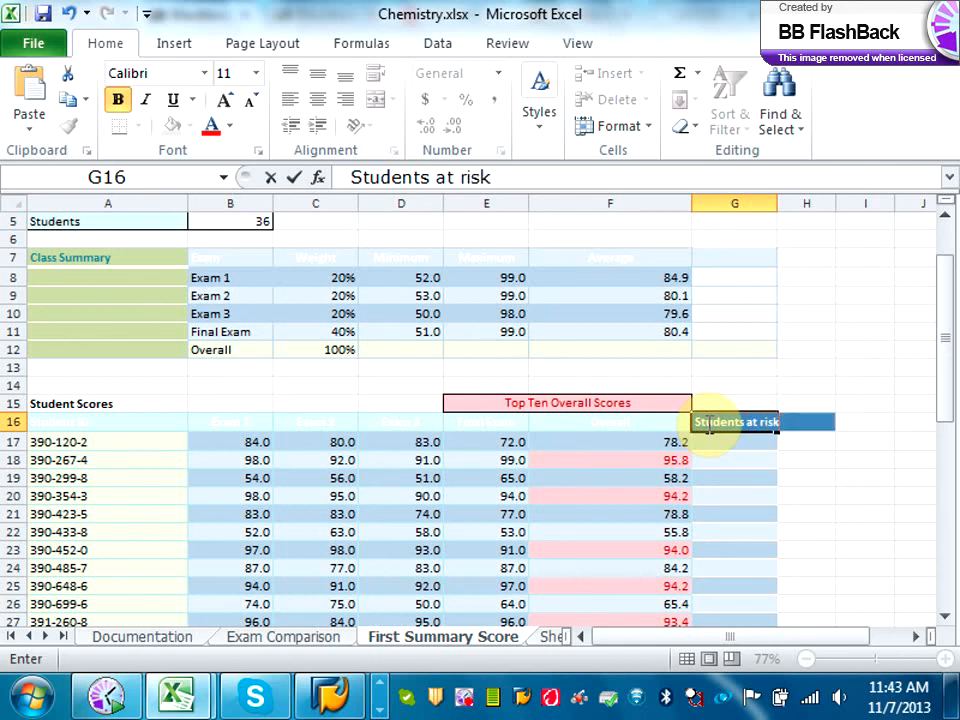
click(742, 445)
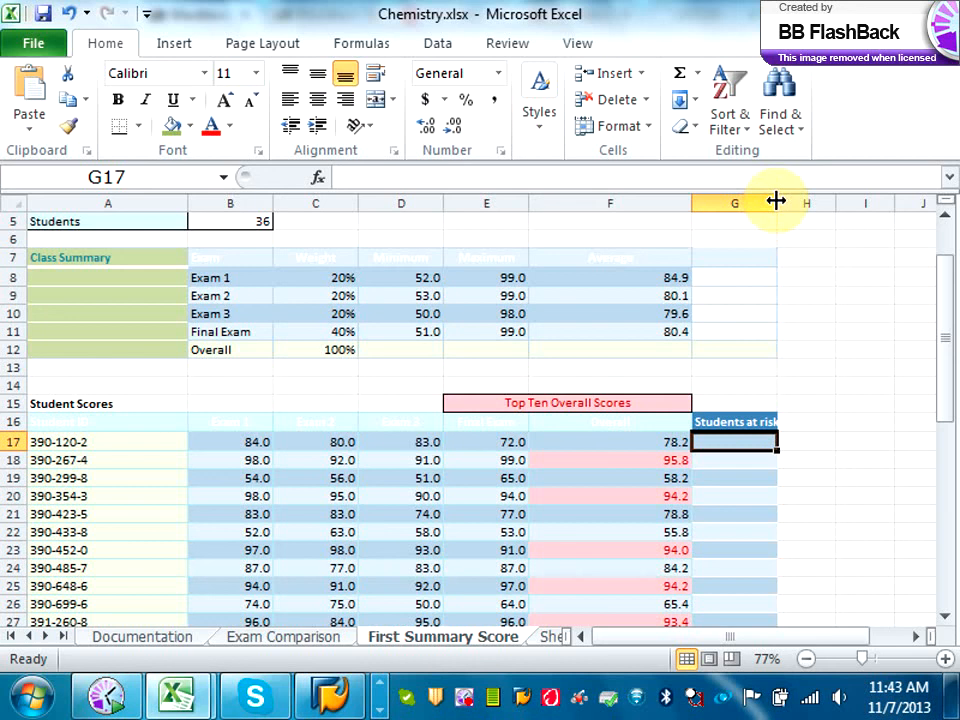
click(776, 201)
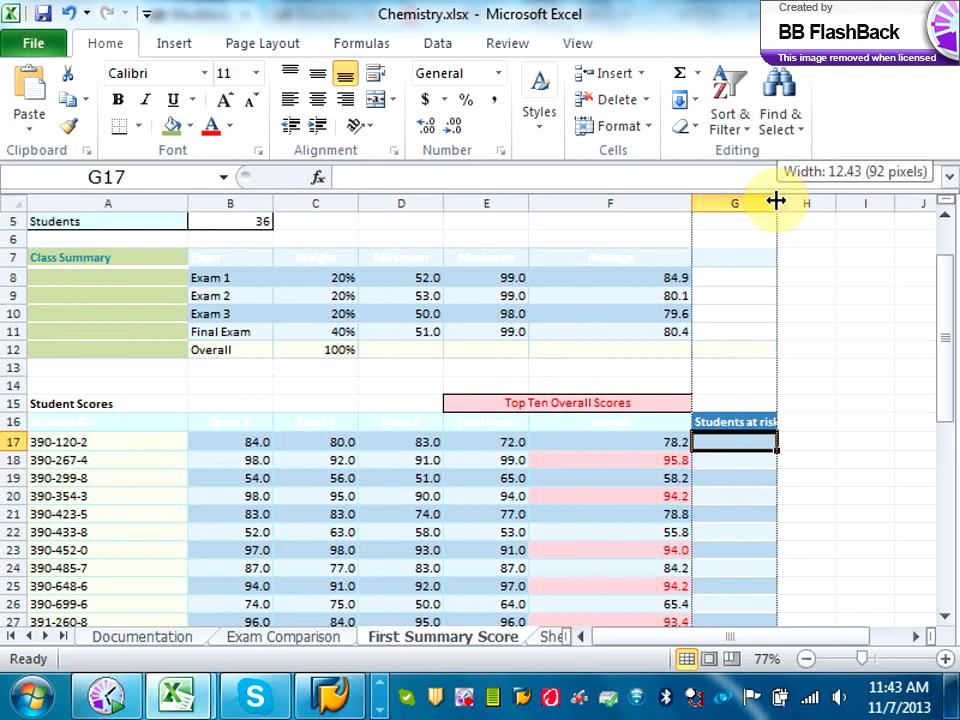
double_click(777, 201)
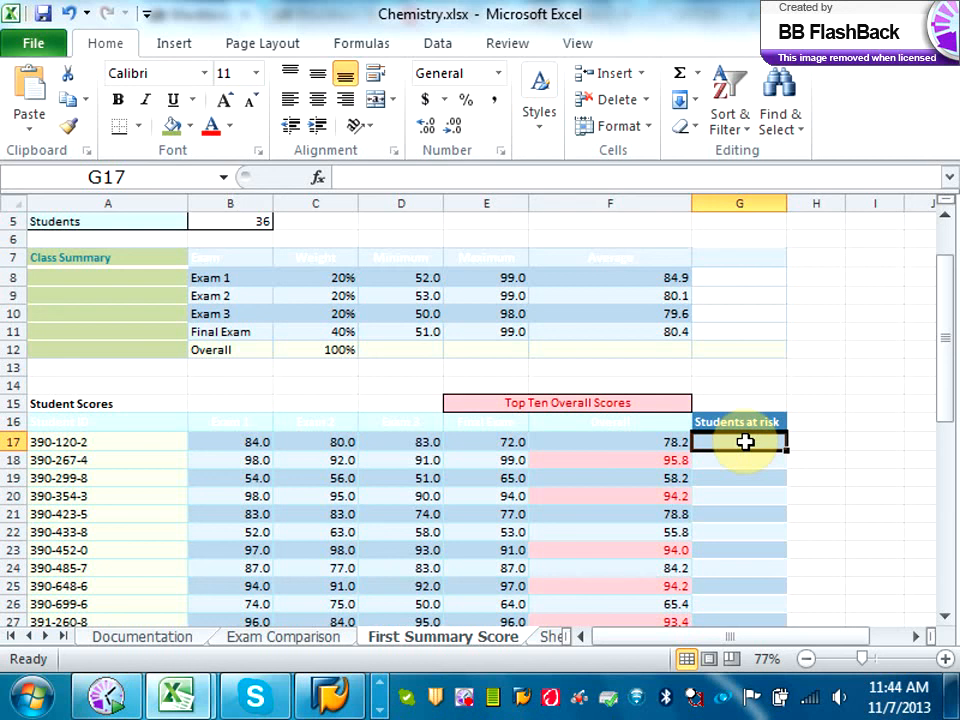
Enter the formula =IF(F17<70, "fail", " ") in G17 to flag failing overall scores.
text(=)
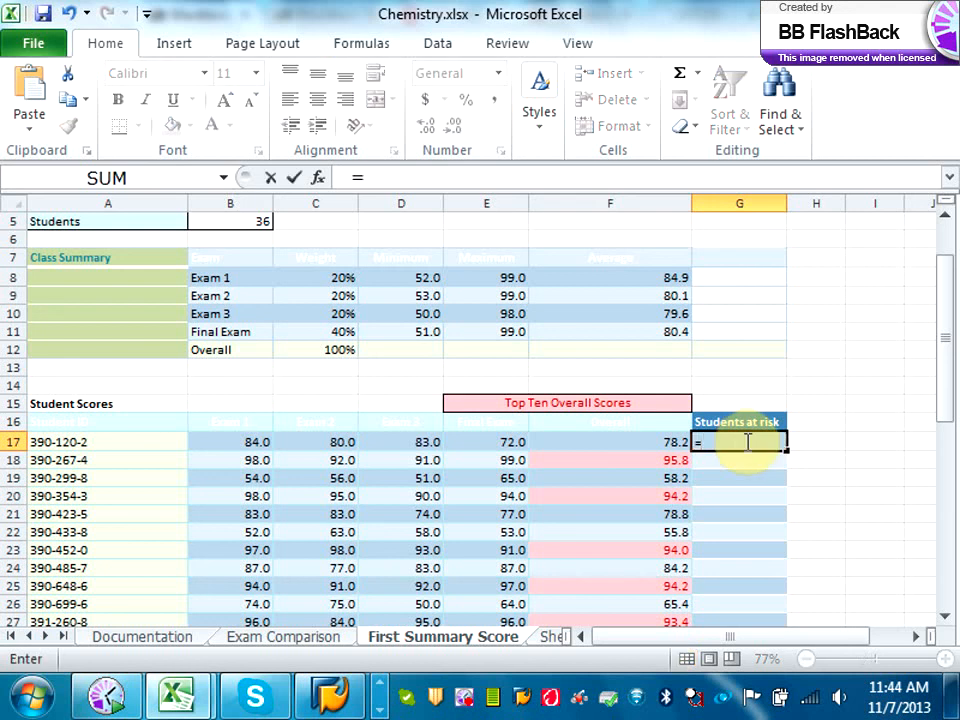
text(if)
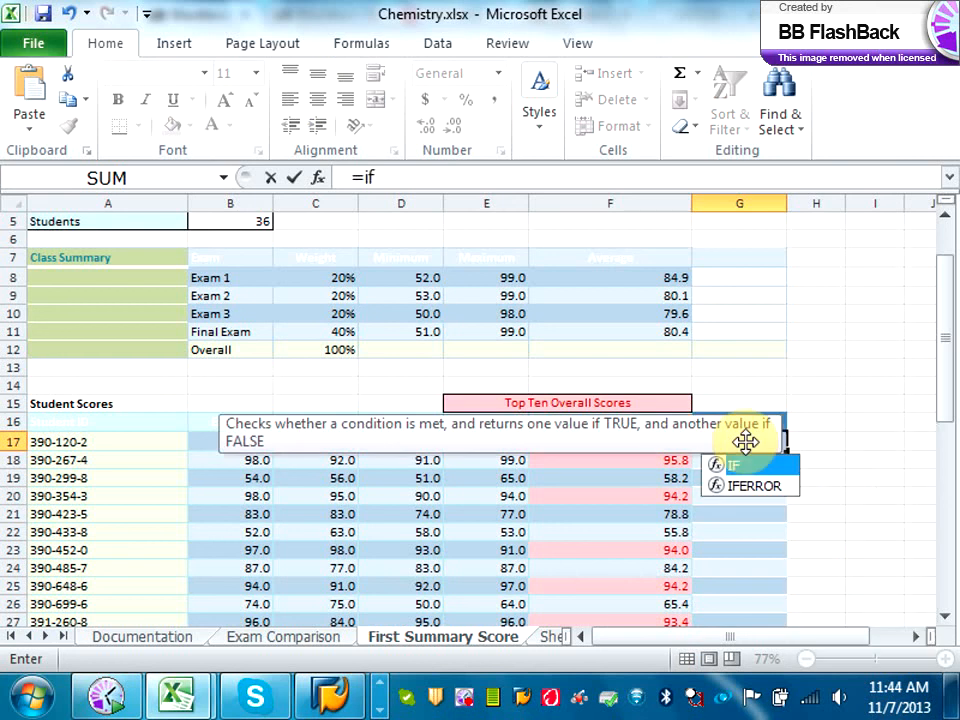
text(()
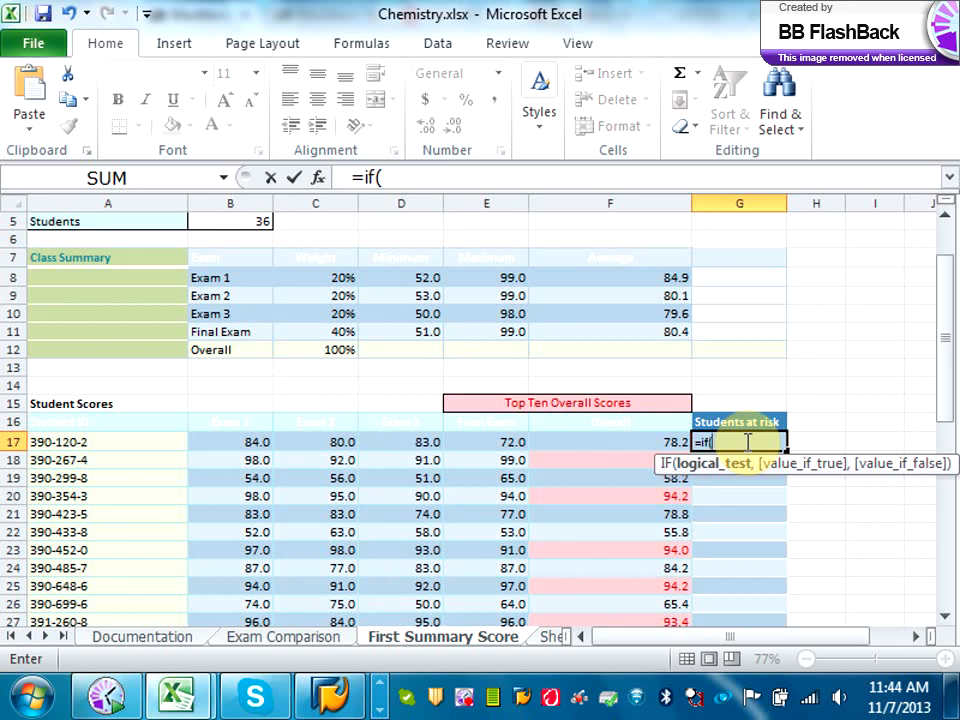
click(615, 444)
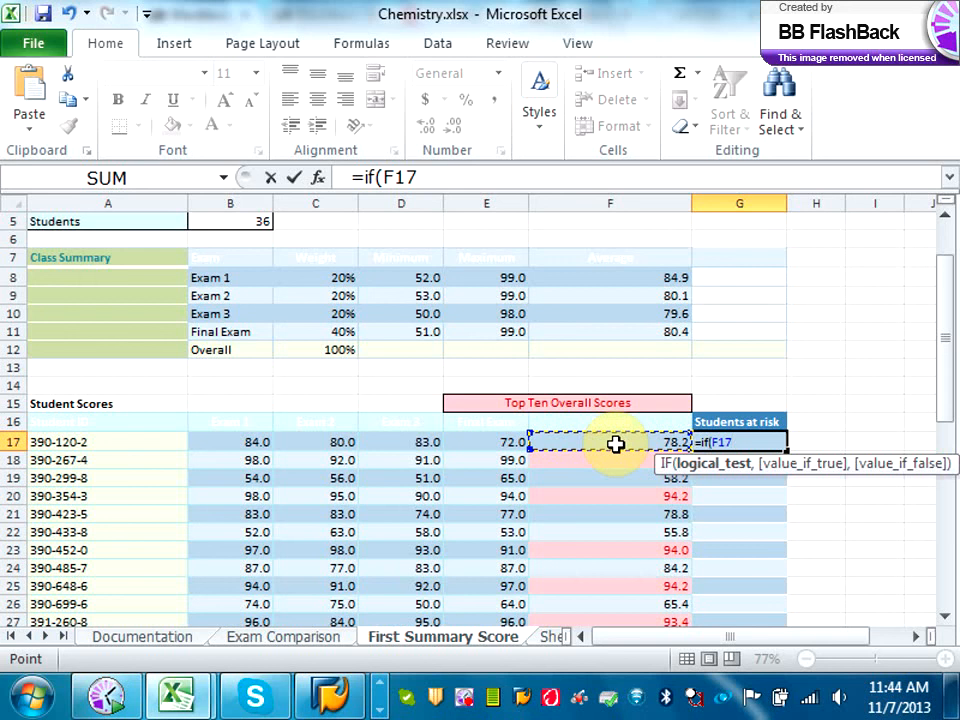
text(<70,)
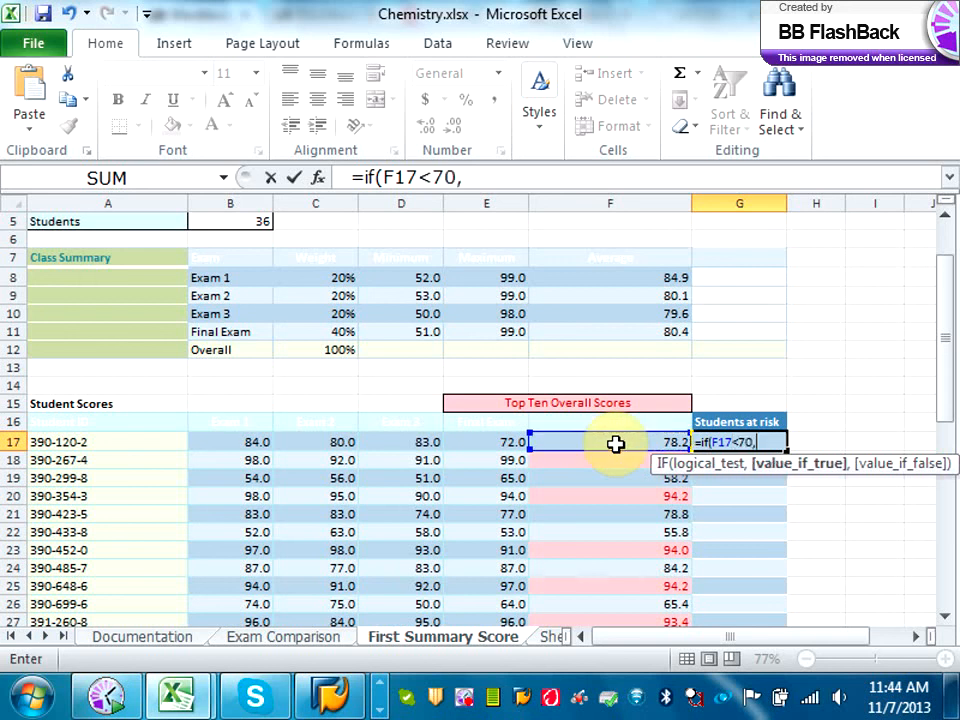
text( "fail")
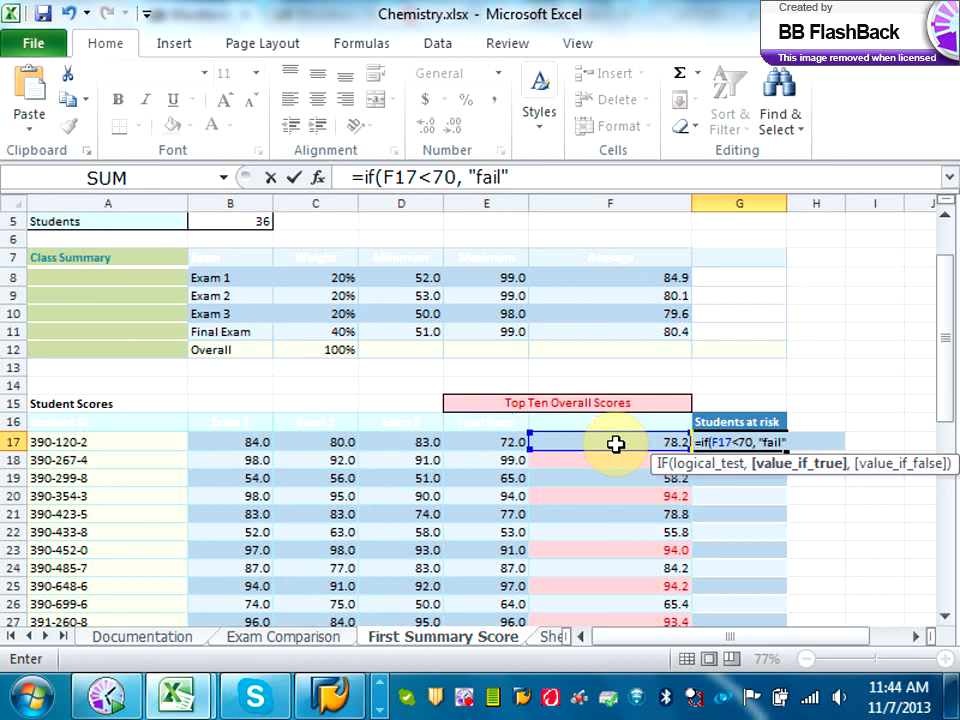
text(,)
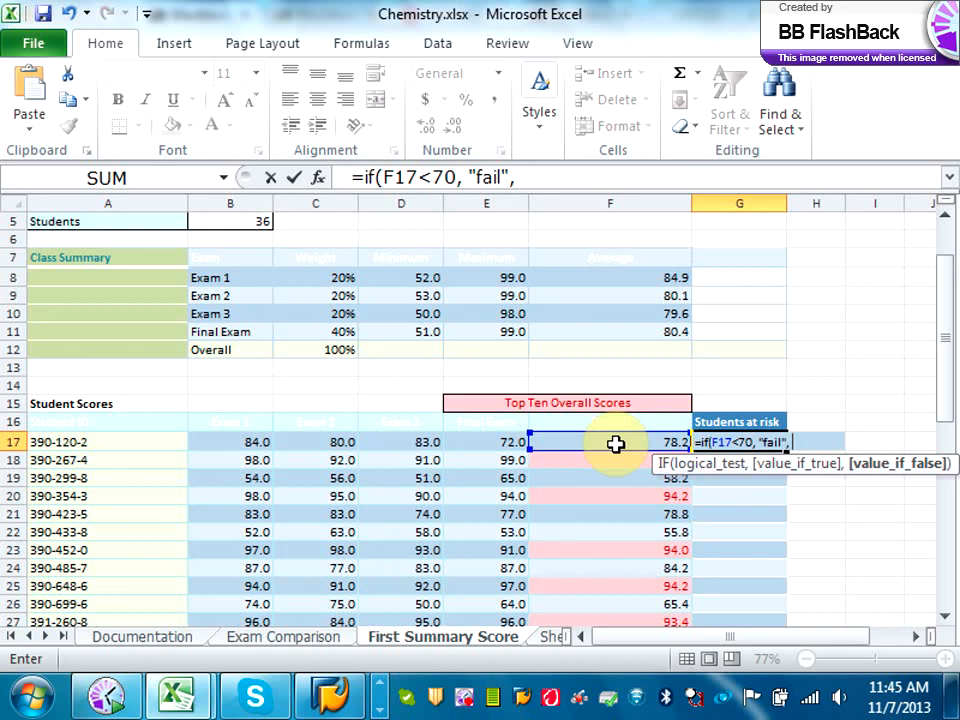
text(" "))
key(Return)
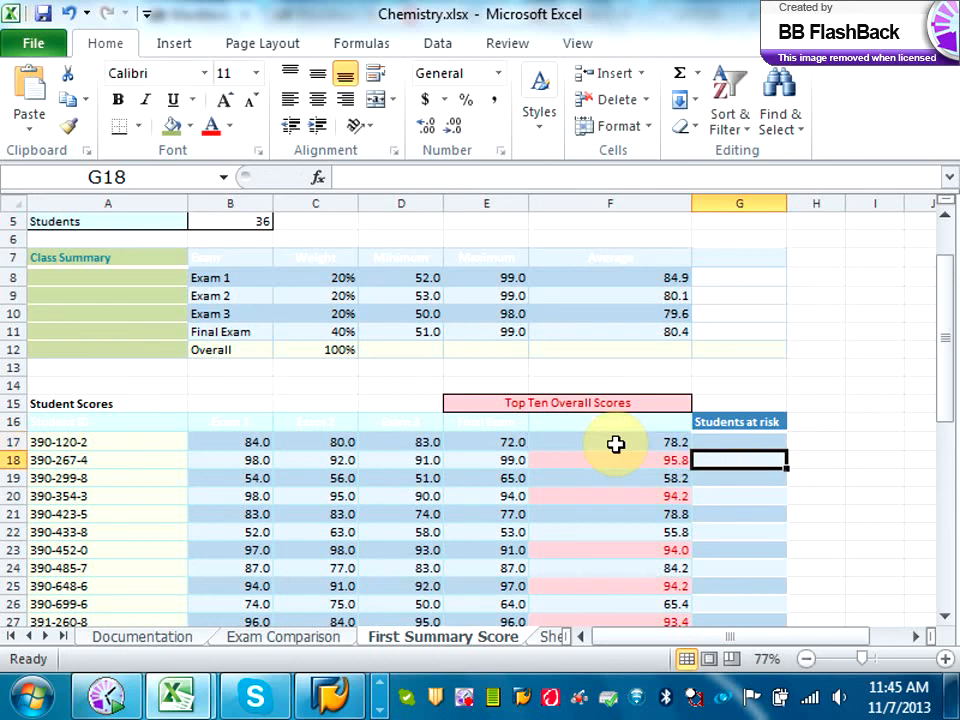
Fill the G17 formula down through G52 and check the flagged students against their overall scores.
click(739, 443)
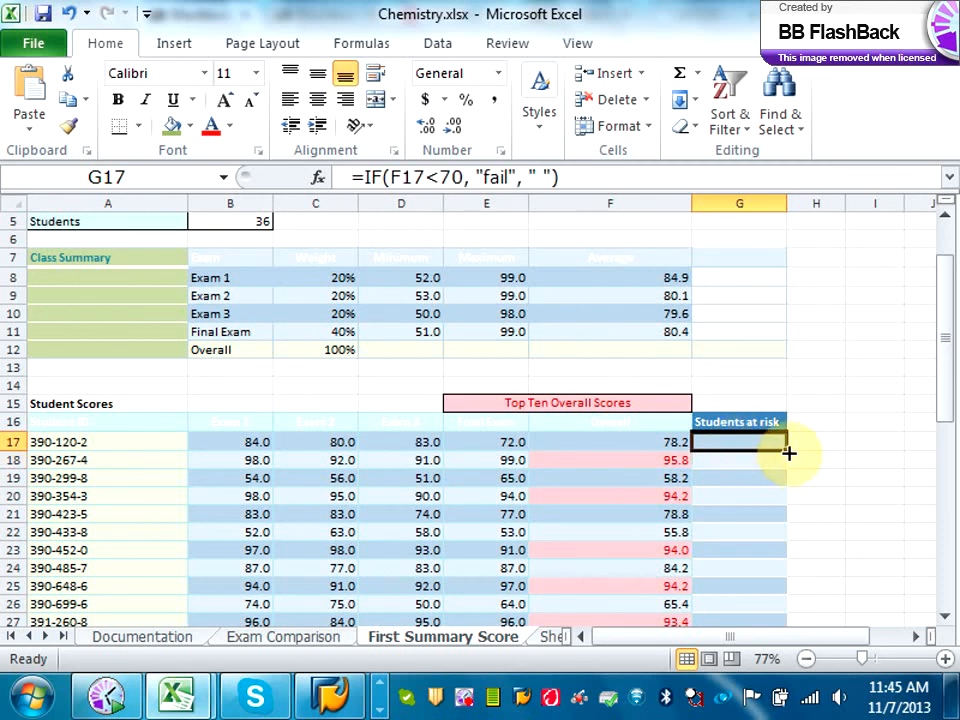
drag(787, 450, 765, 553)
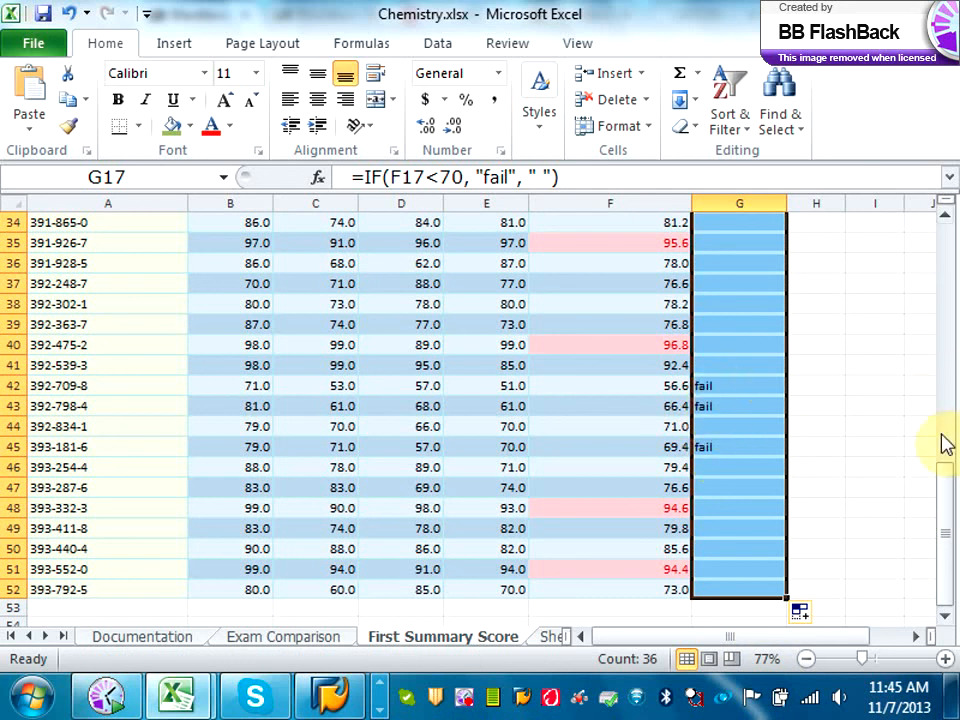
drag(945, 514, 947, 362)
click(890, 358)
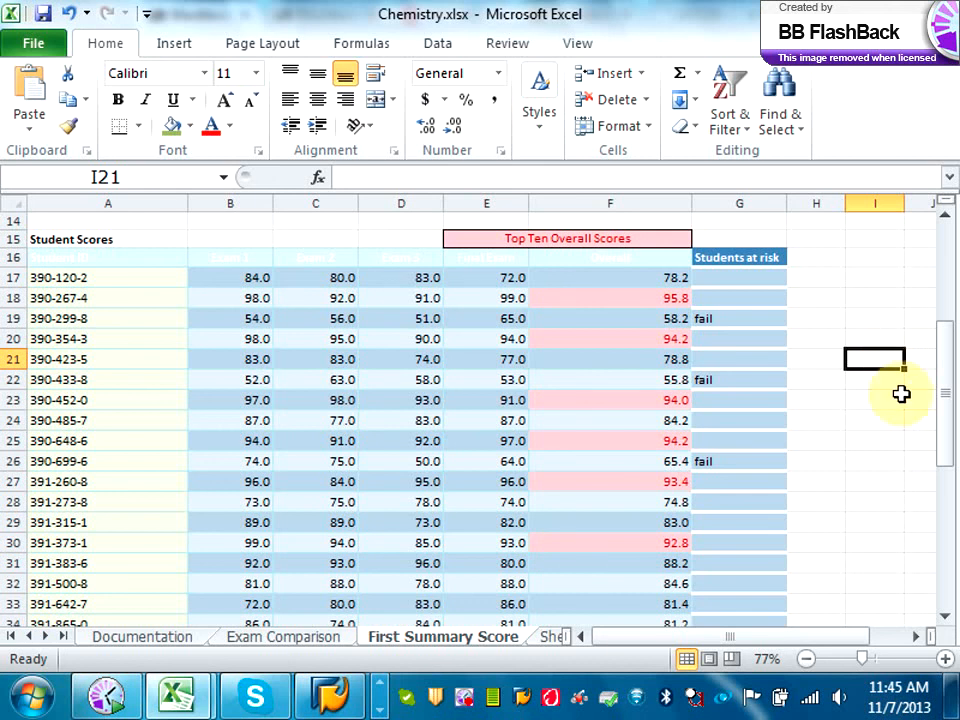
drag(860, 658, 874, 664)
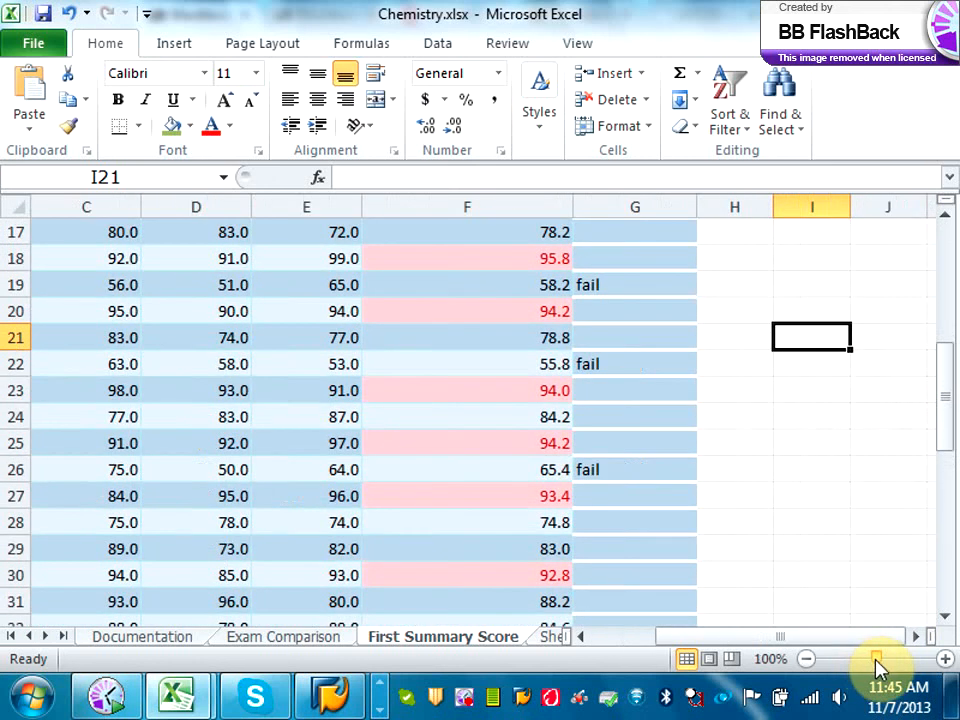
drag(947, 446, 947, 432)
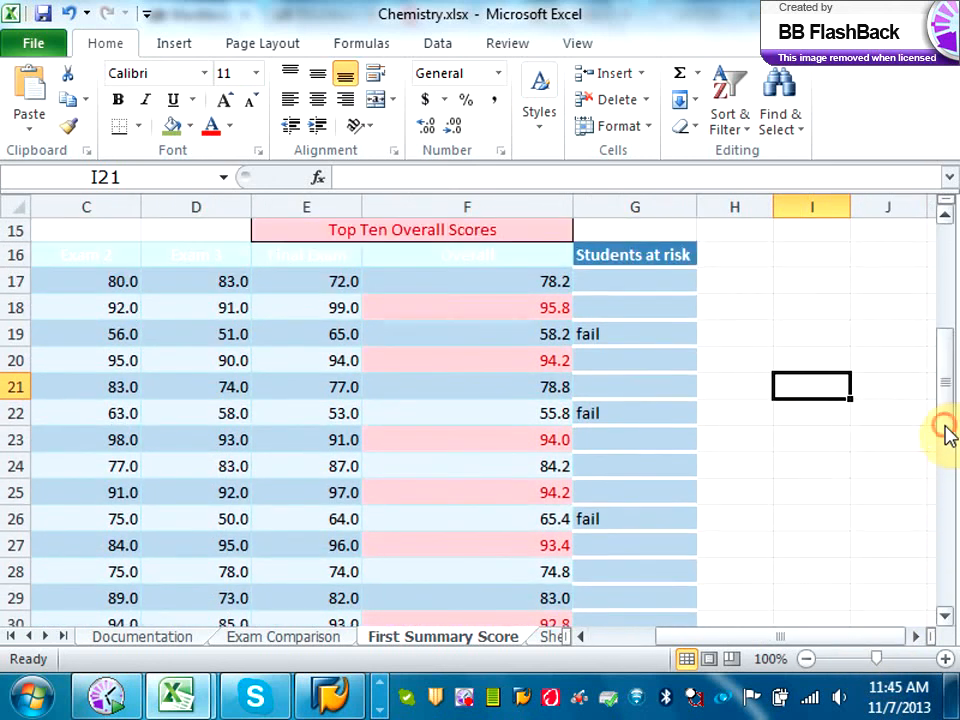
click(608, 286)
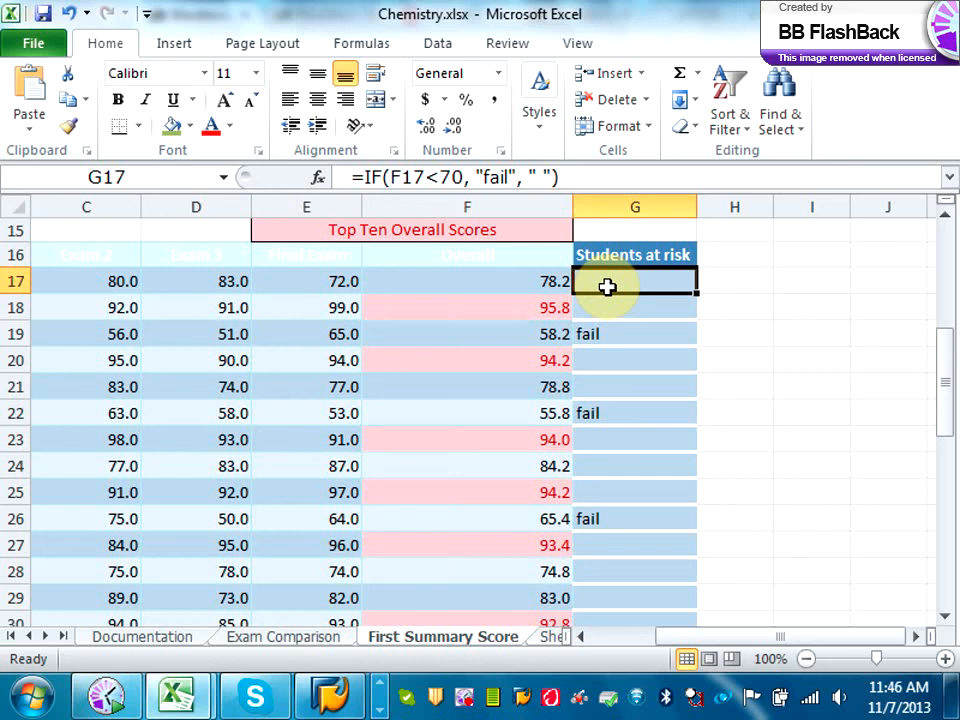
Rename the blank Sheet1 worksheet as PMT.
click(552, 638)
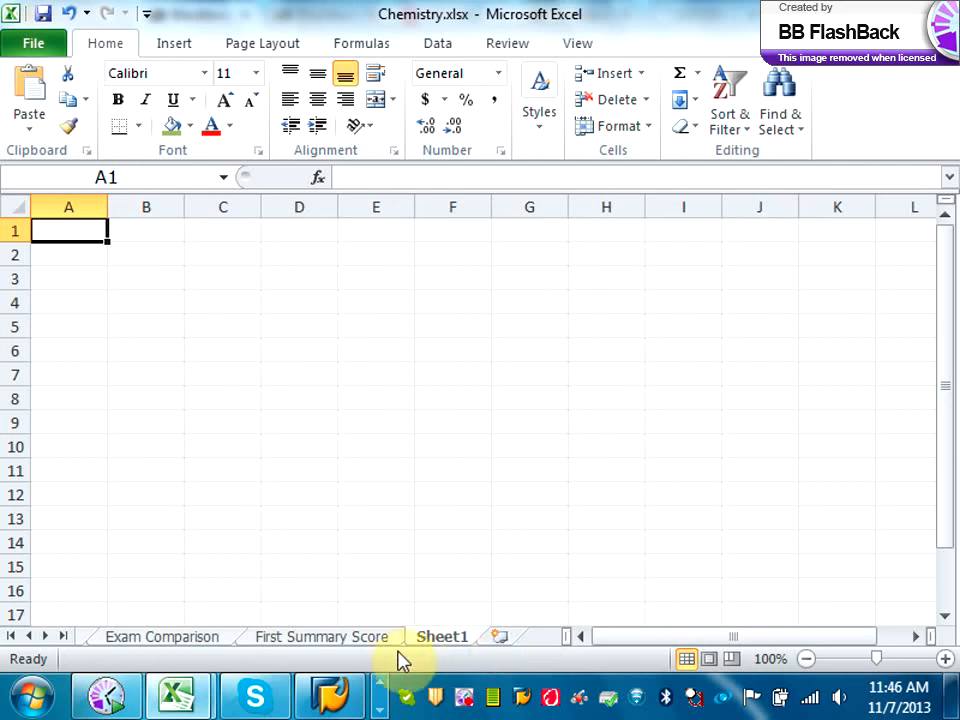
double_click(456, 638)
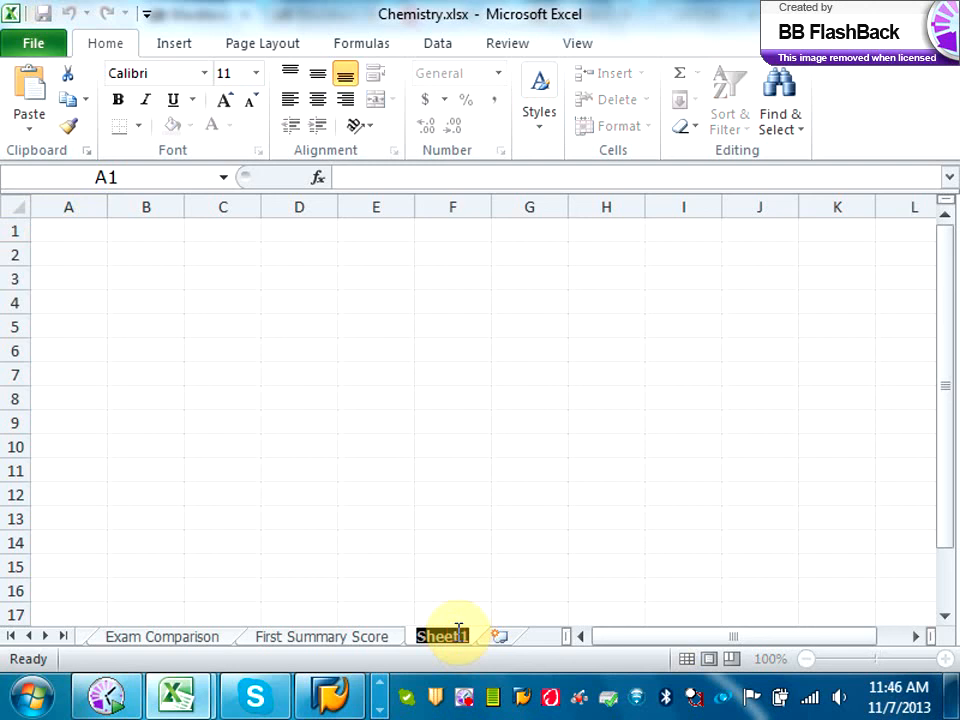
text(PMT)
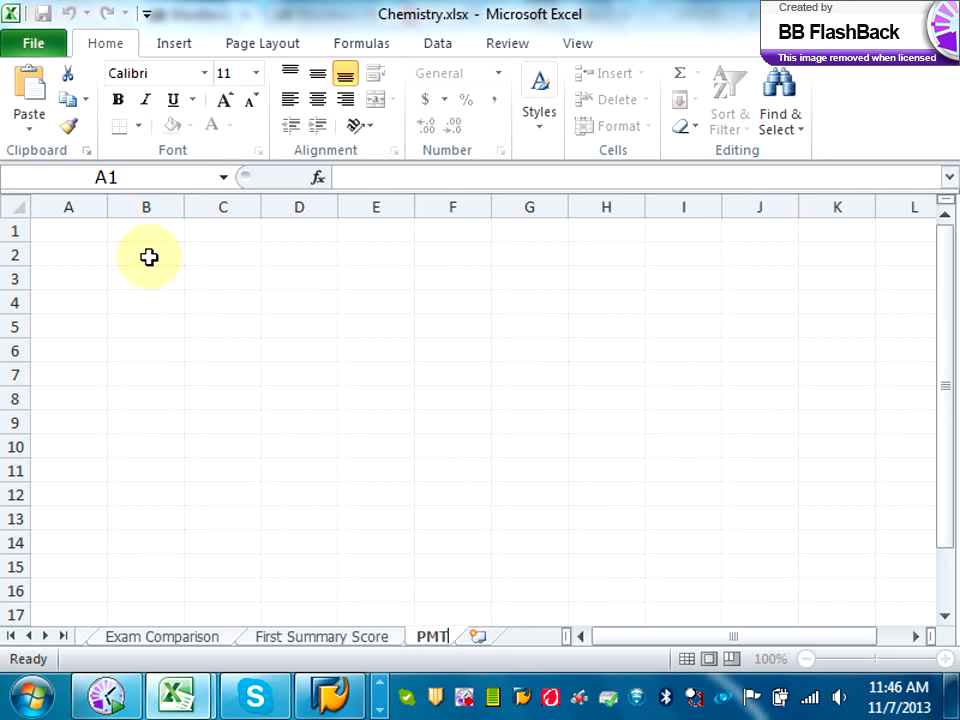
click(138, 322)
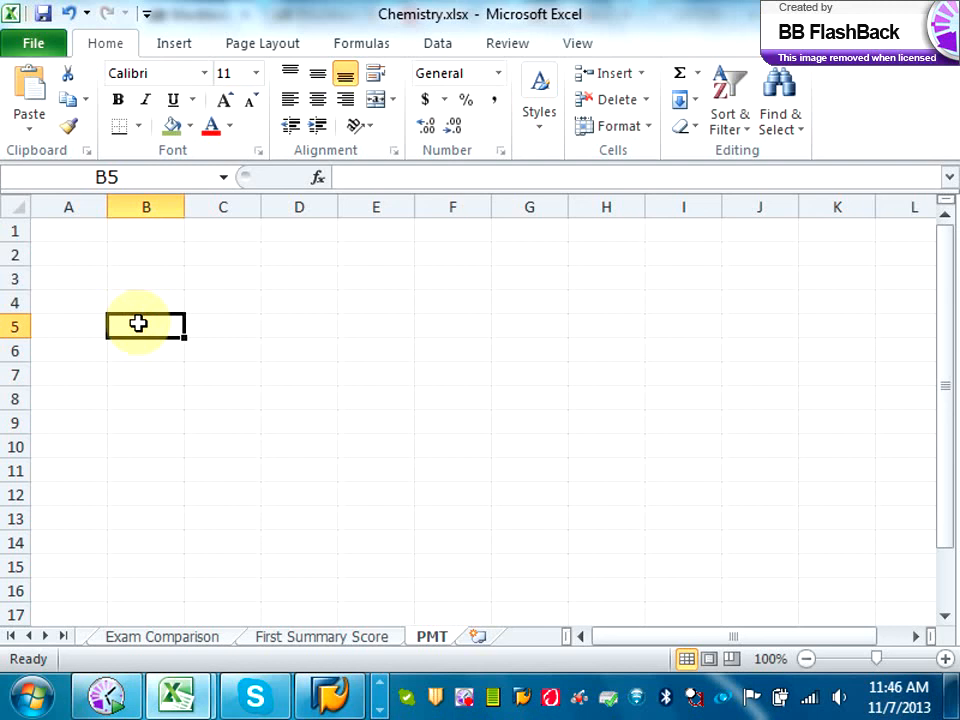
Enter the label Loan Amount in cell A5 of the PMT sheet.
click(55, 329)
text(Loan Amount)
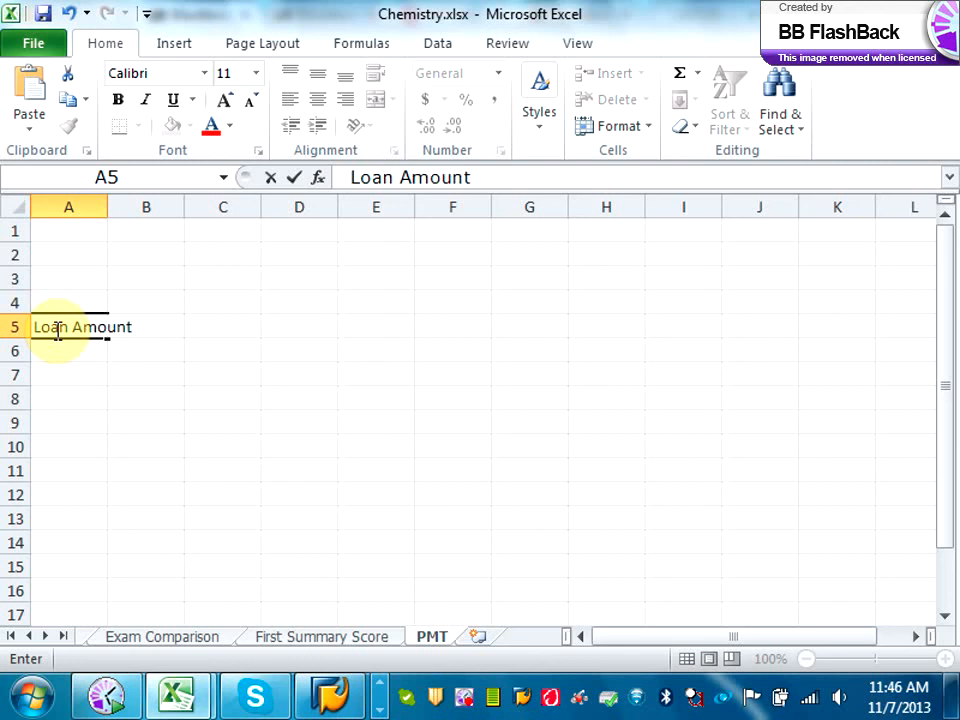
click(160, 327)
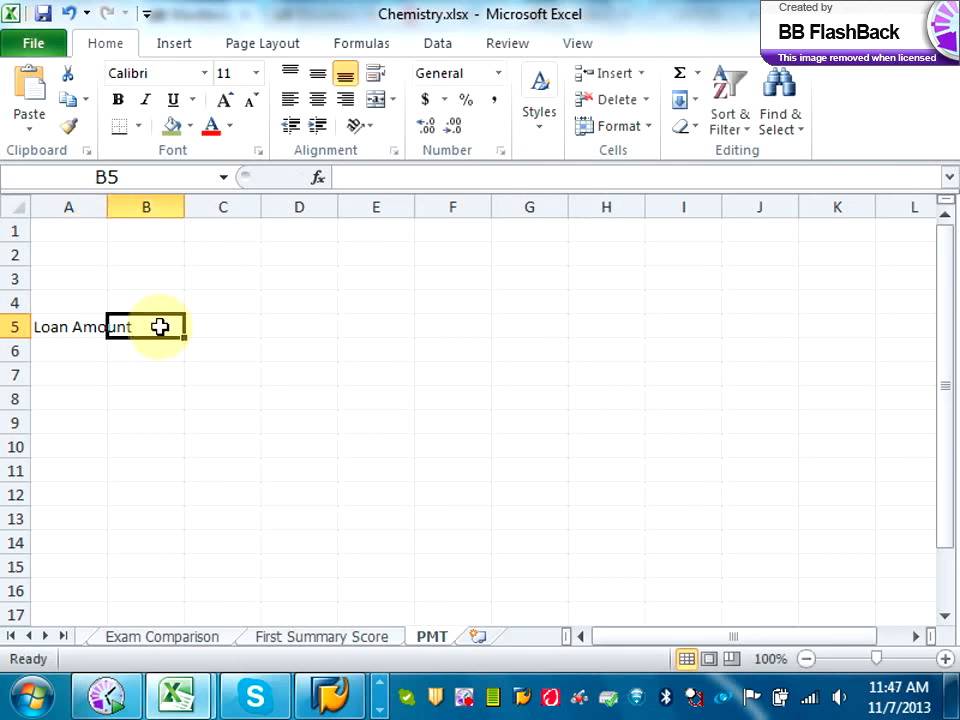
Autofit column A to the Loan Amount label and enter 315,000 in B5.
double_click(107, 207)
text(315)
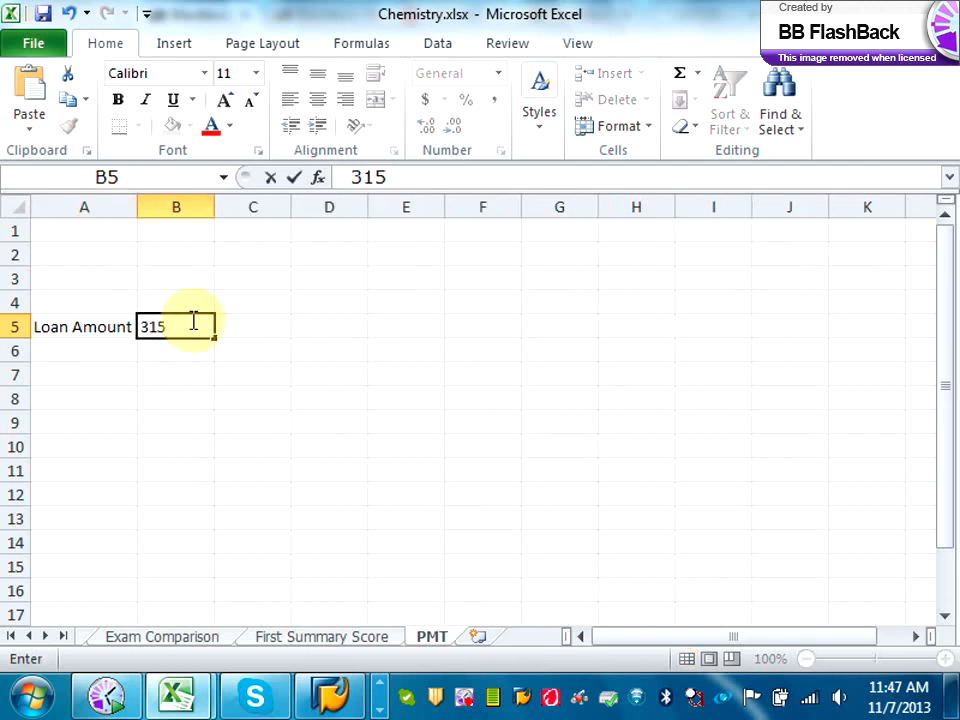
text(,000)
Enter the label Annual Interest rate in A6 and its value .067 in B6.
click(107, 347)
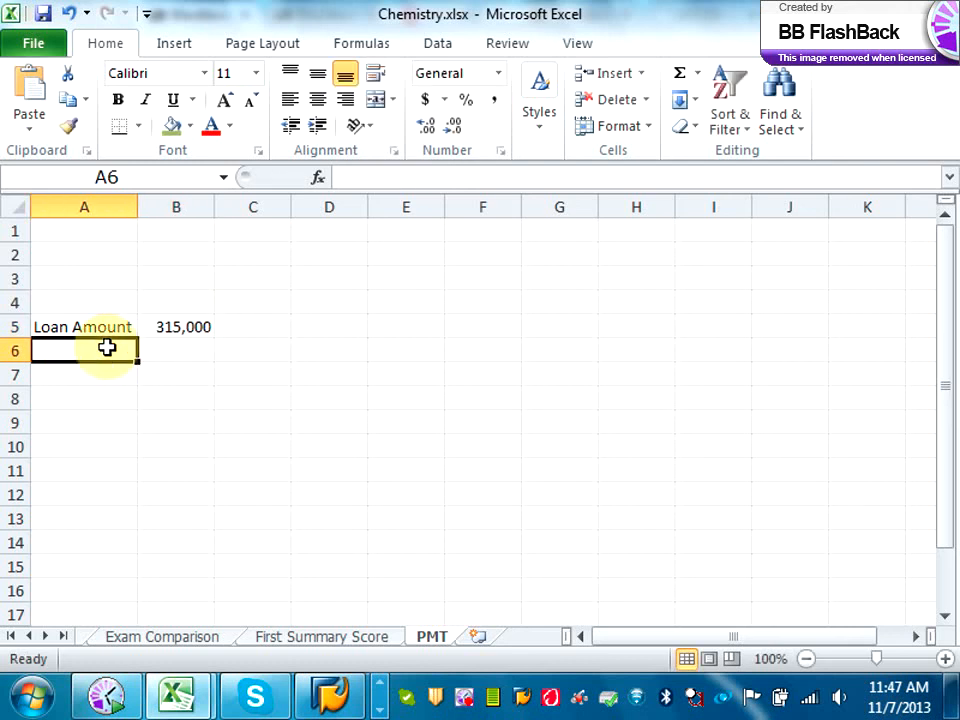
text(Ann)
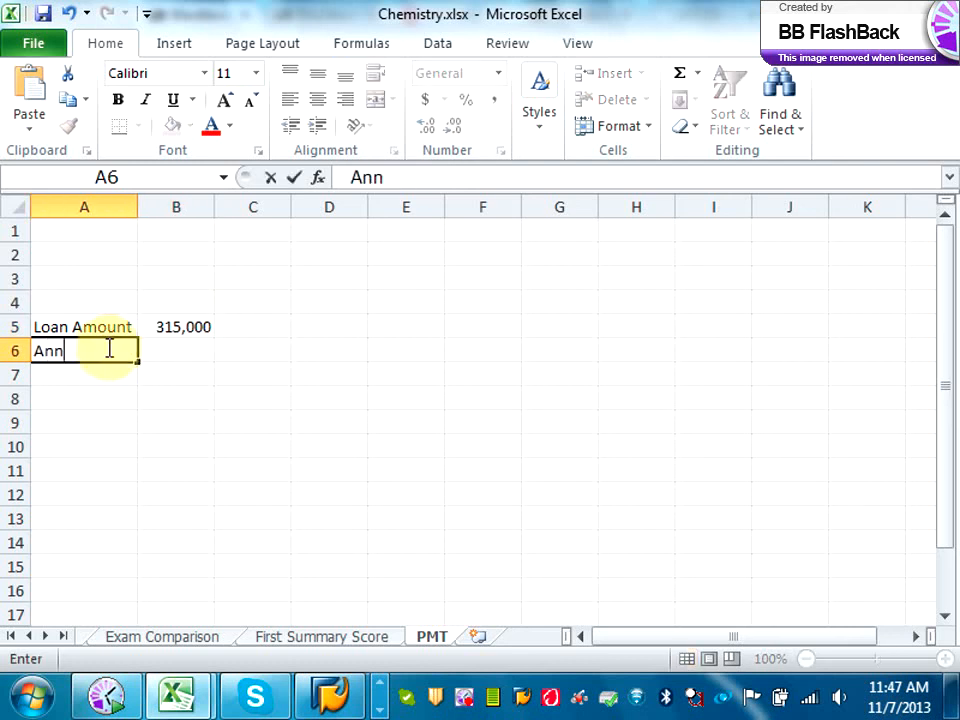
text(ual Interest rate)
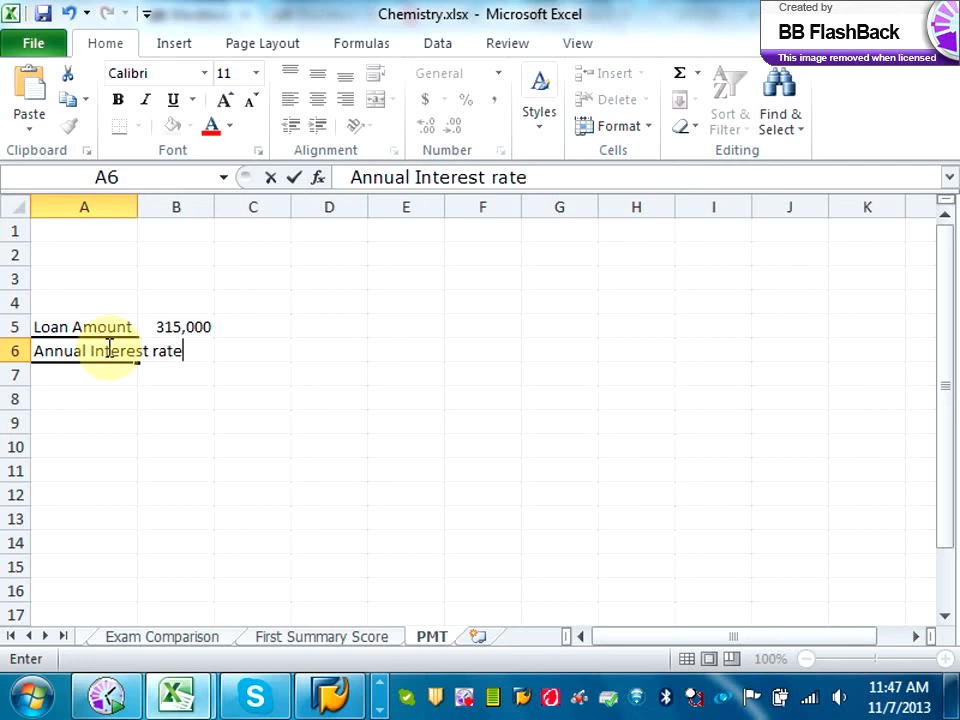
key(Tab)
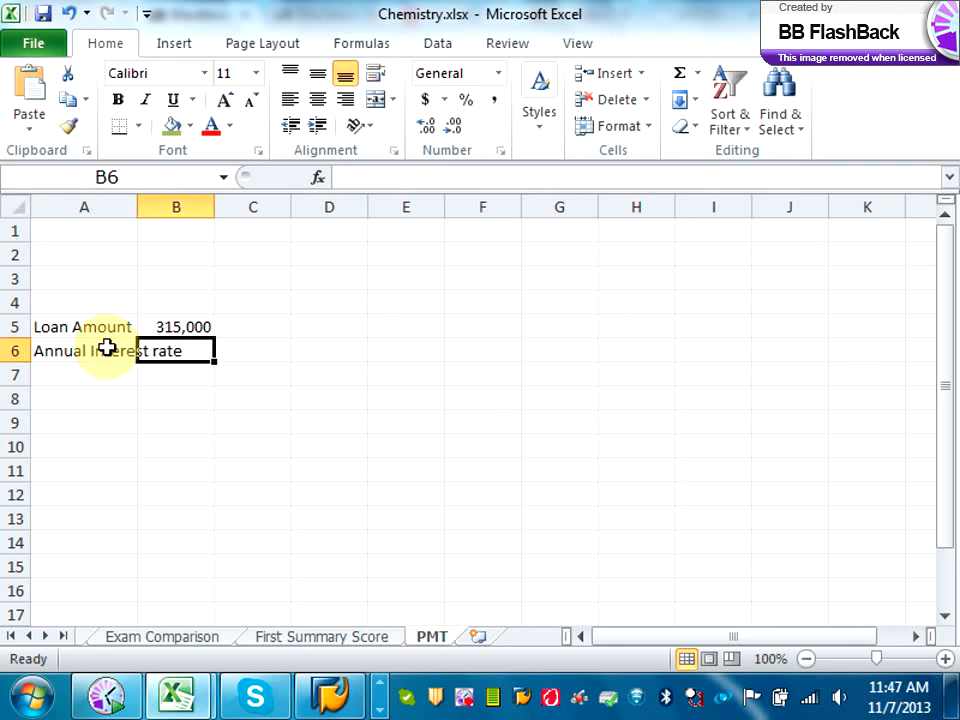
text(6.7)
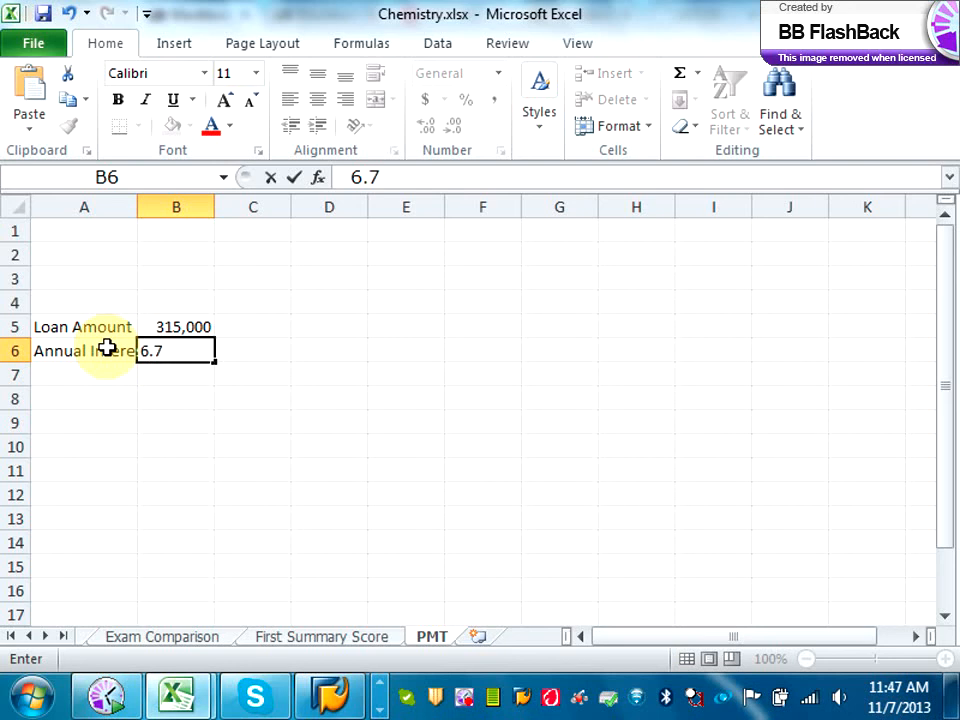
key(BackSpace)
key(BackSpace)
key(BackSpace)
text(.067)
key(Return)
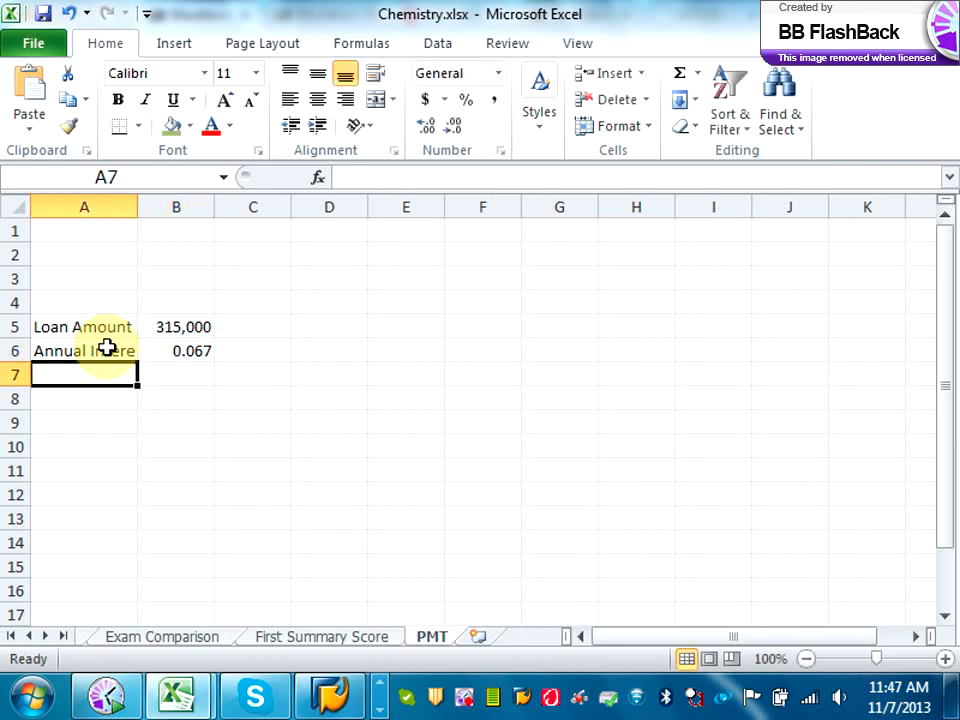
Format the interest rate in B6 as Percentage and autofit column A to the longer label.
click(161, 352)
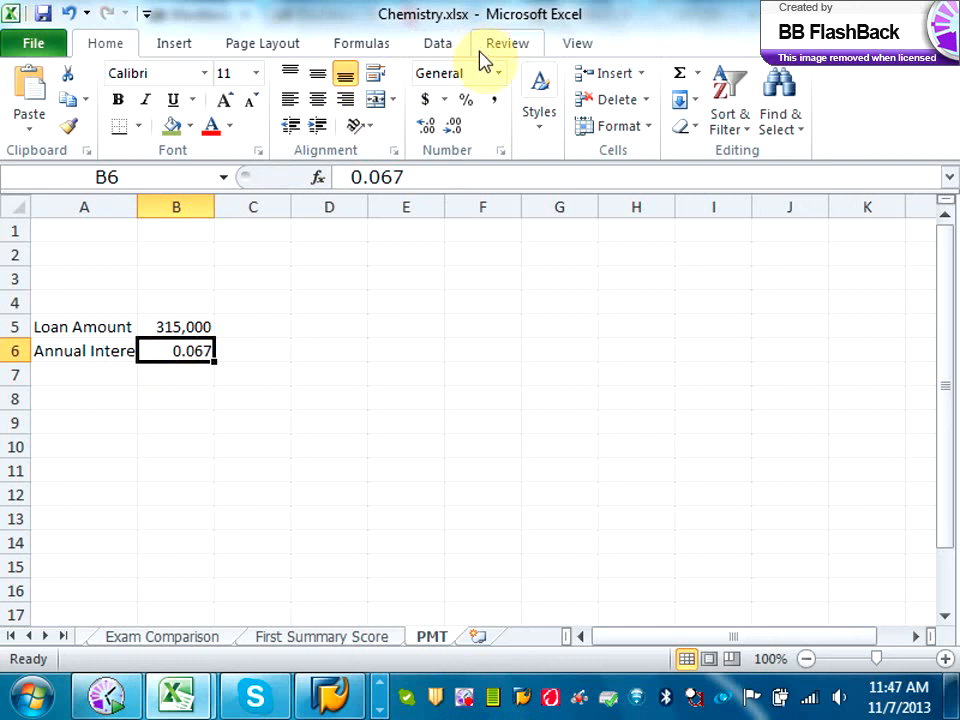
click(499, 76)
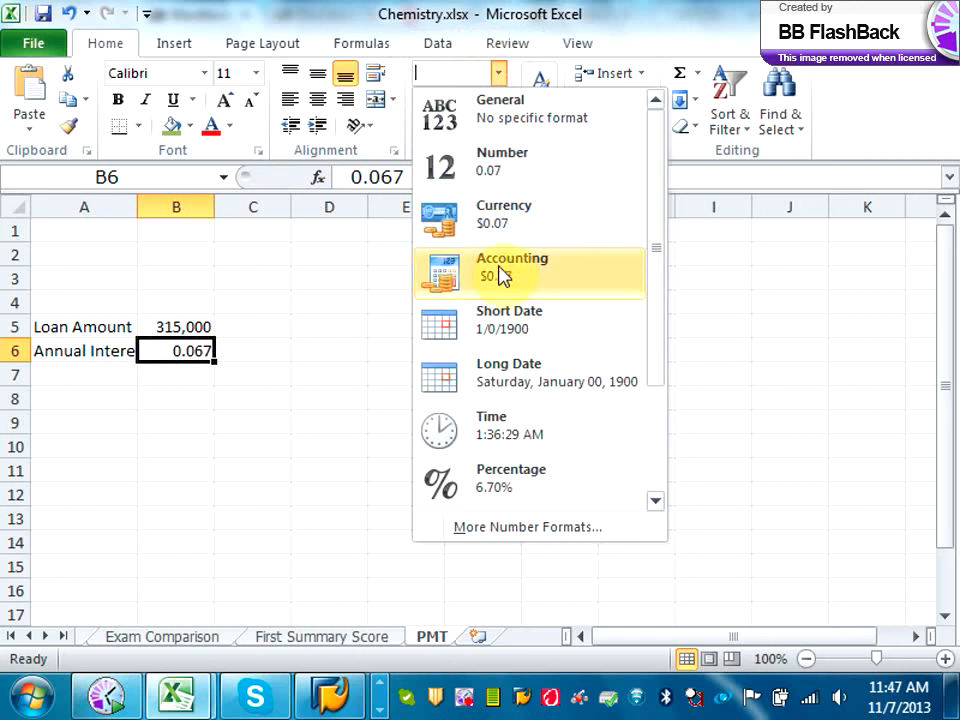
click(503, 488)
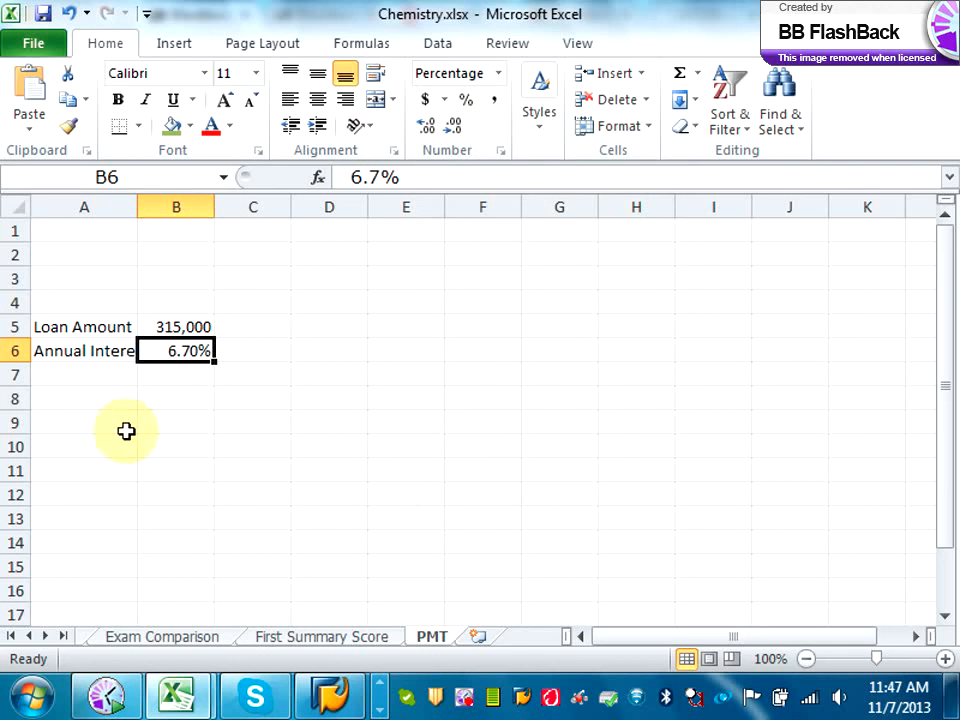
double_click(137, 206)
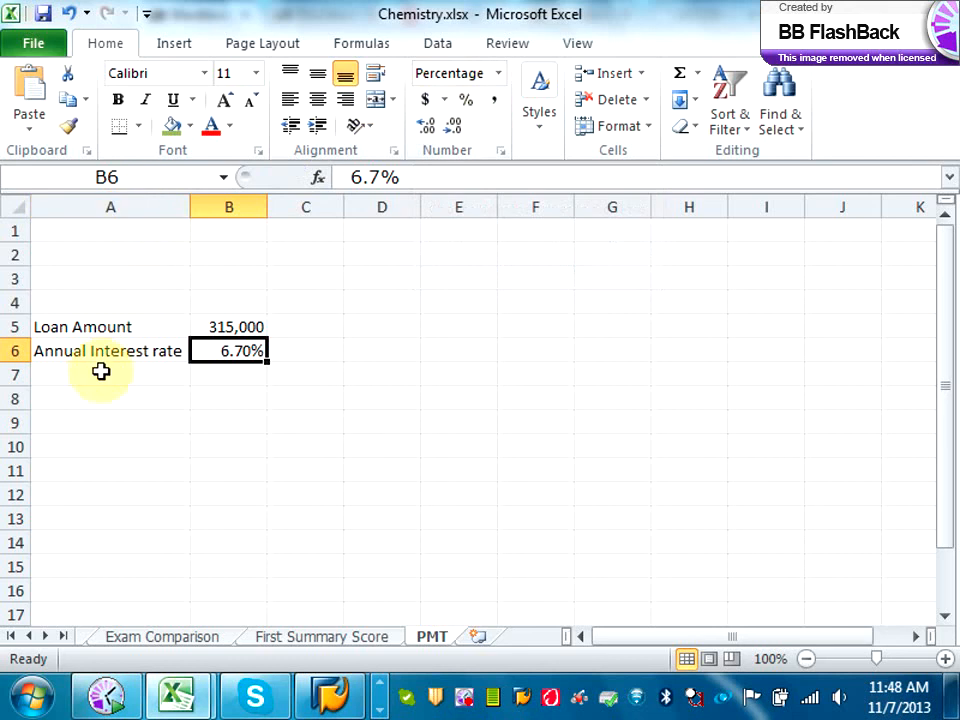
Enter the label Mortage Term in A7 and the value 30 in B7.
click(97, 374)
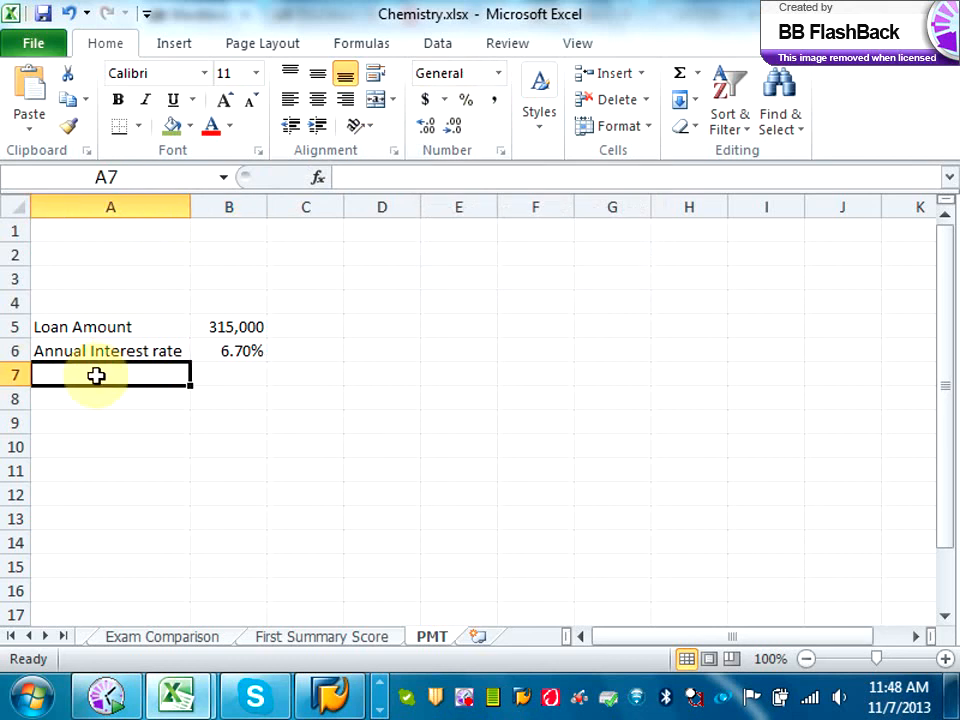
text(Mor)
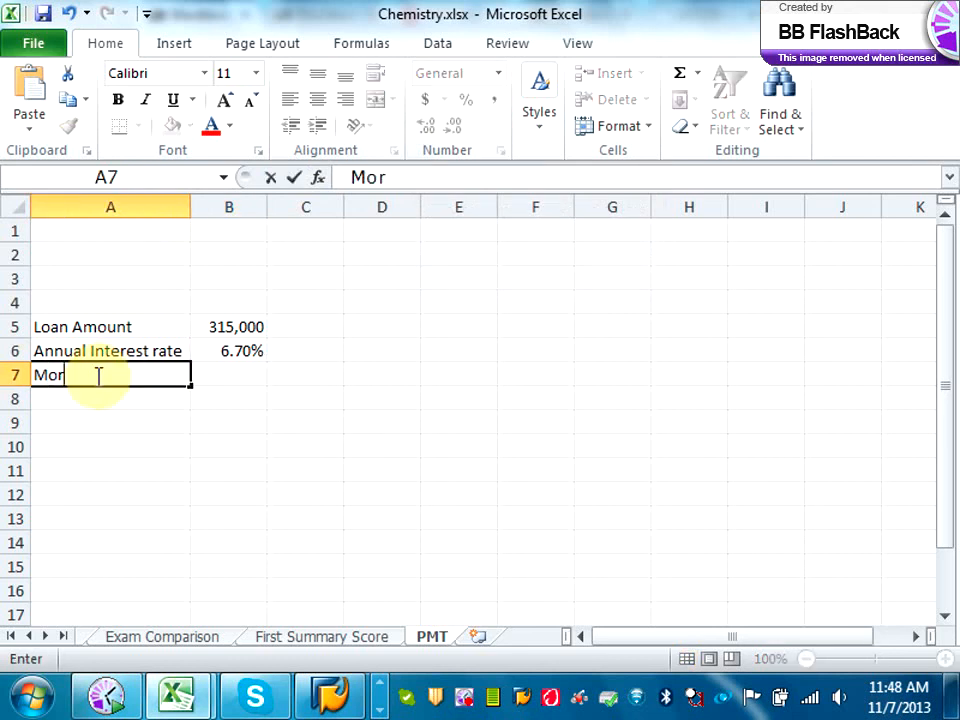
text(tage)
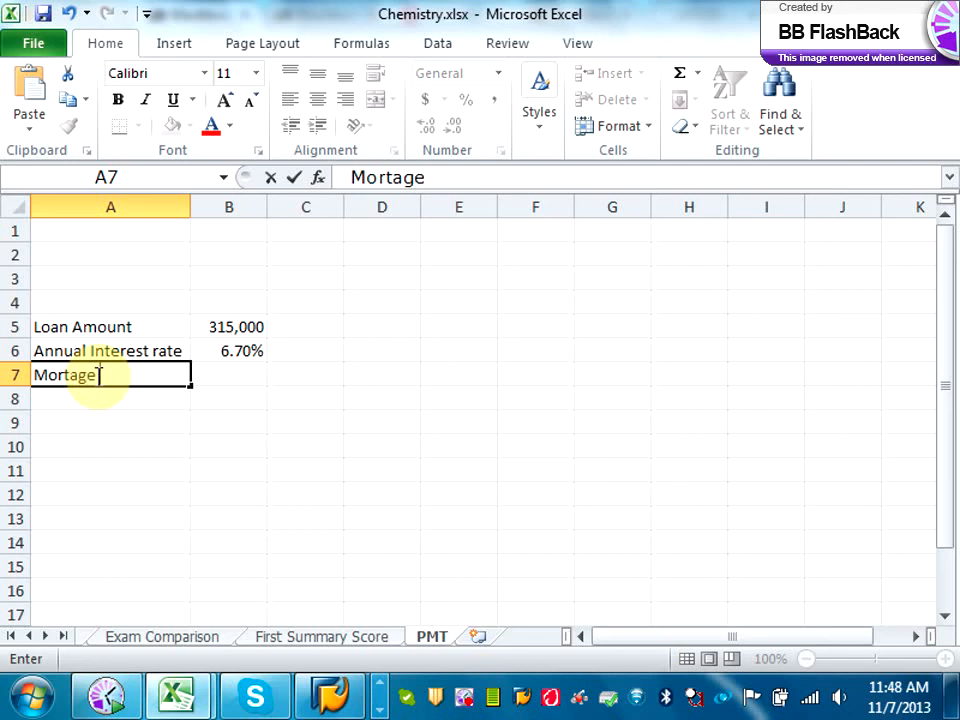
text( Term)
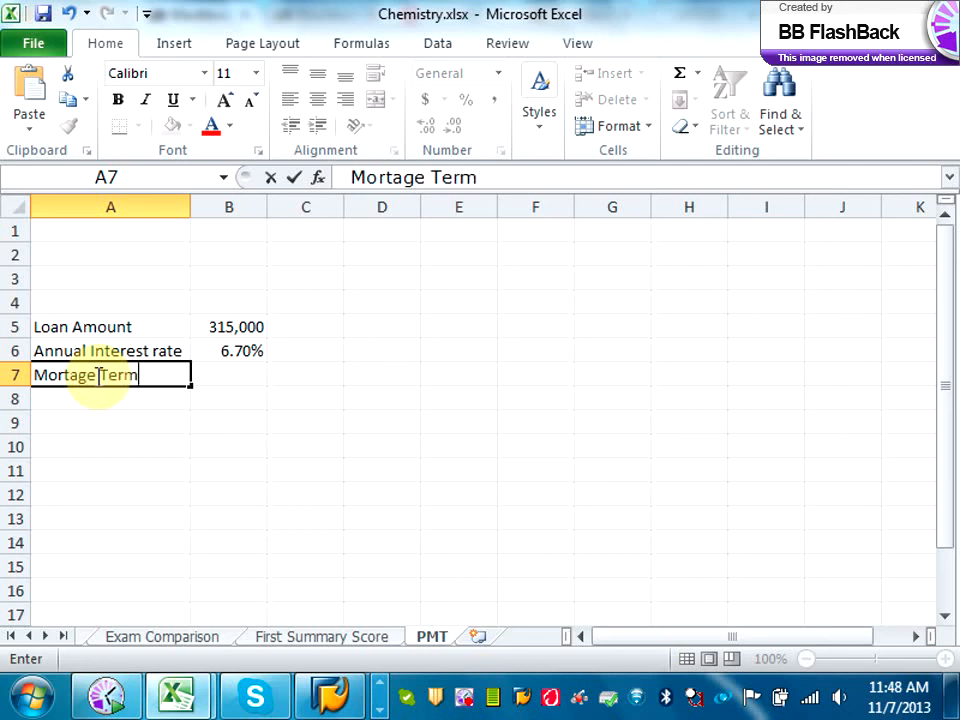
click(218, 379)
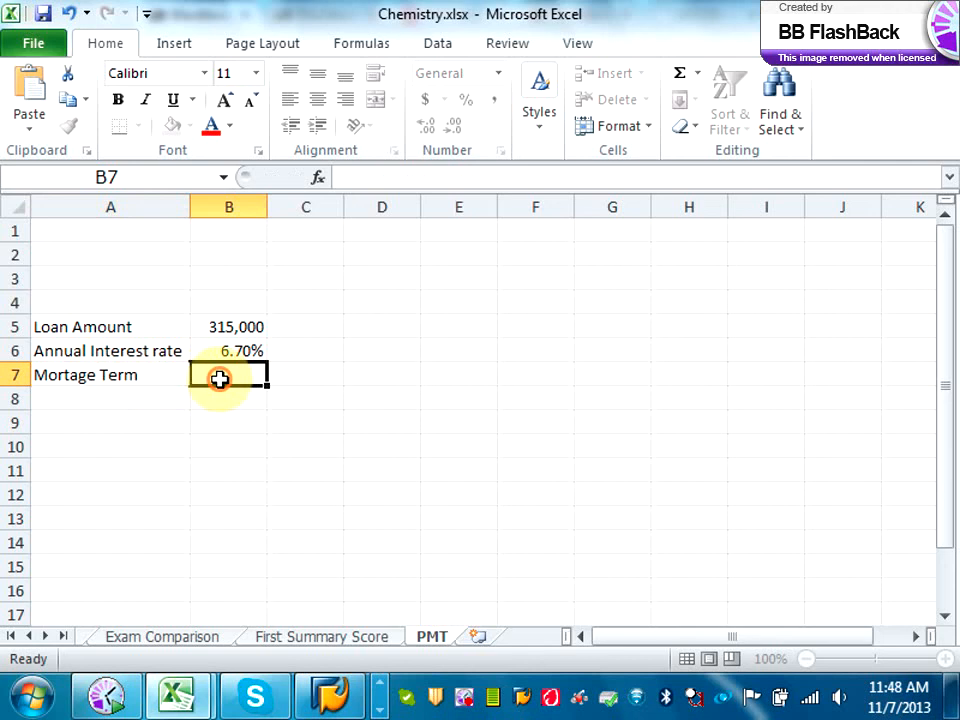
text(30)
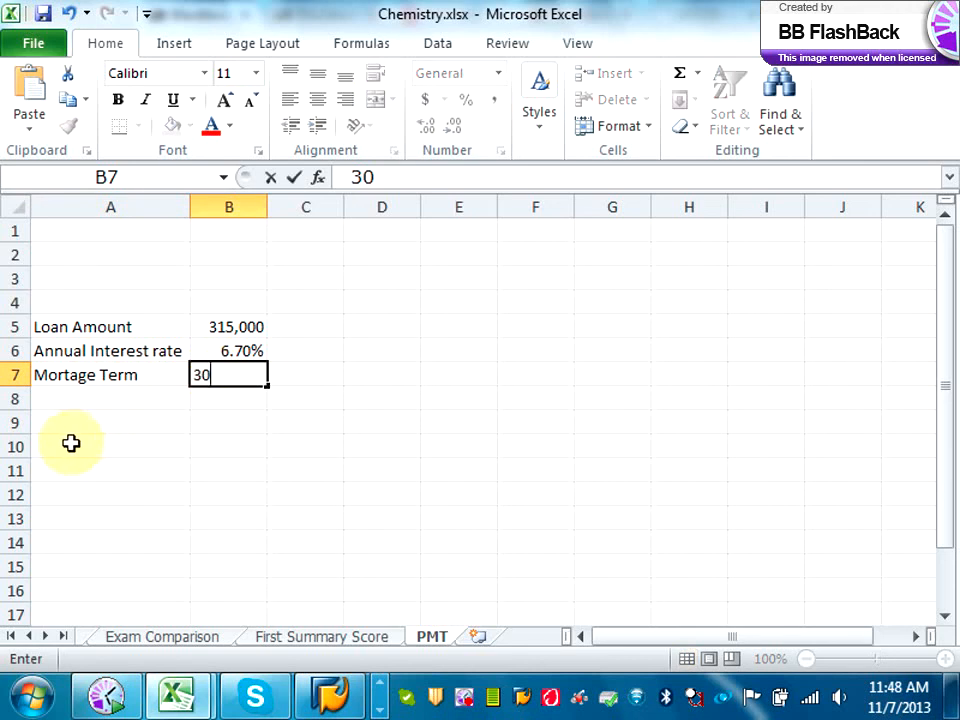
Enter the label Monthly Payment in A8, below the mortgage term label.
click(91, 402)
text(Monthly A)
key(BackSpace)
text(pAYMENT)
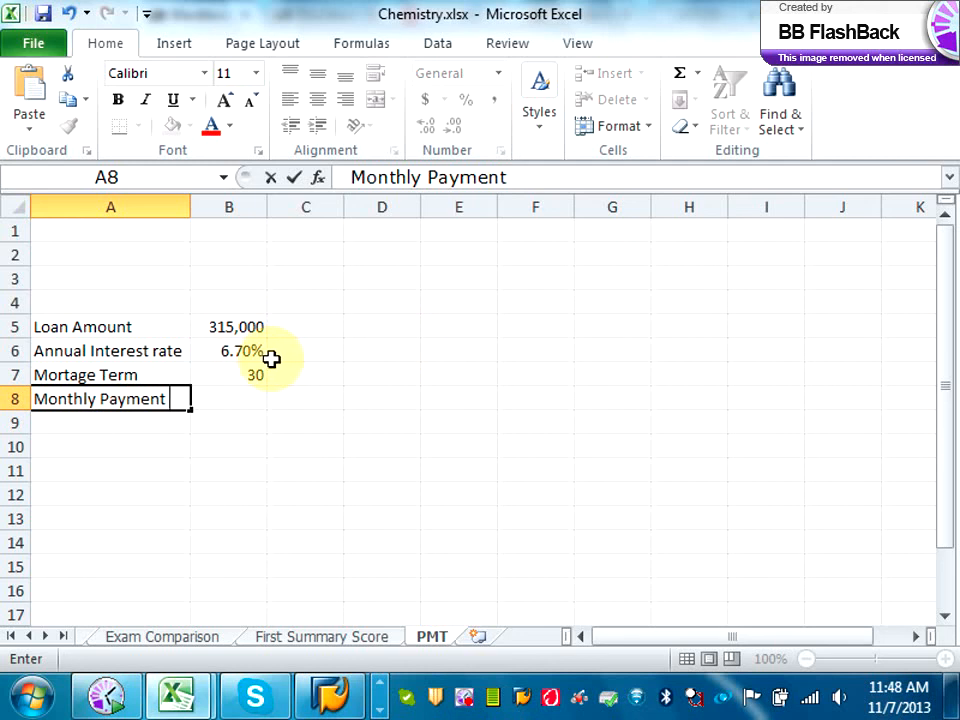
Enter the formula =pmt(B6/12,B7*12,-B5) in B8 to calculate the monthly loan payment.
click(245, 397)
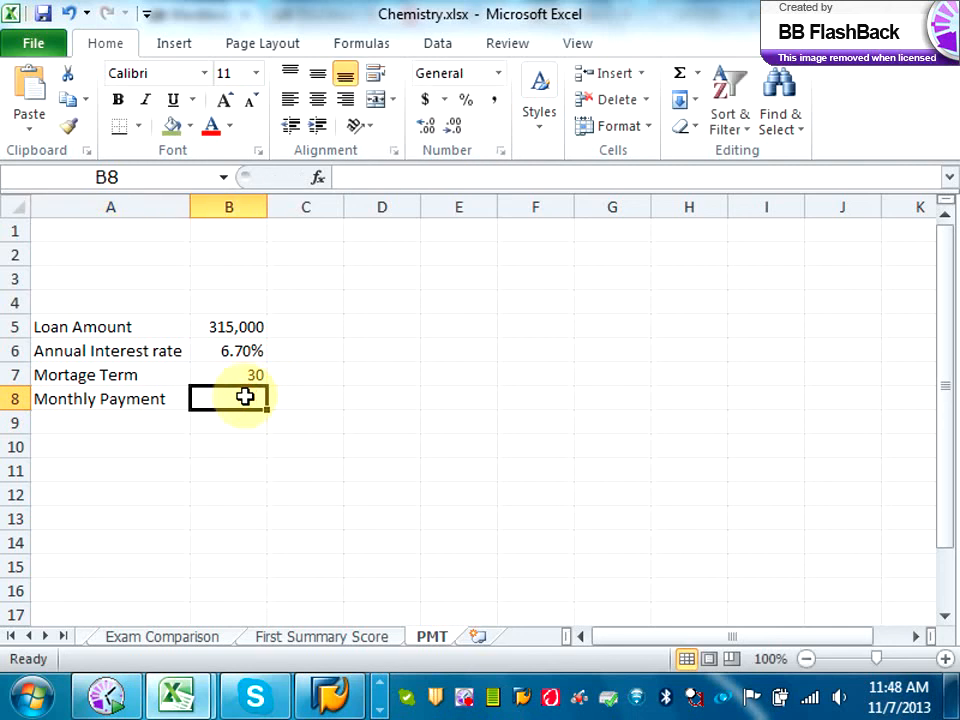
text(=)
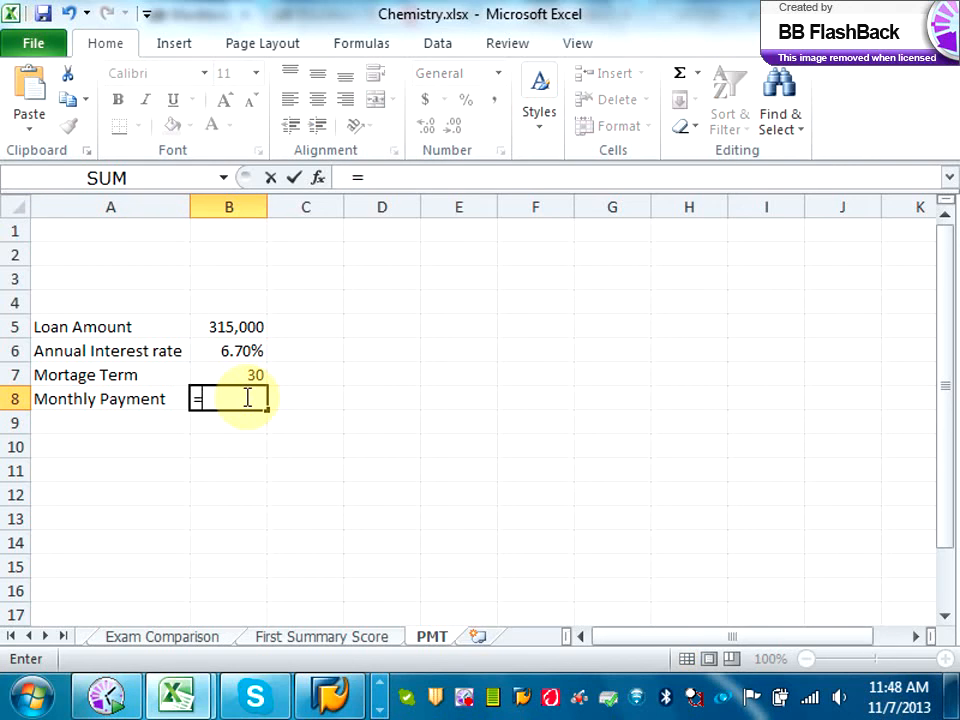
text(pmt)
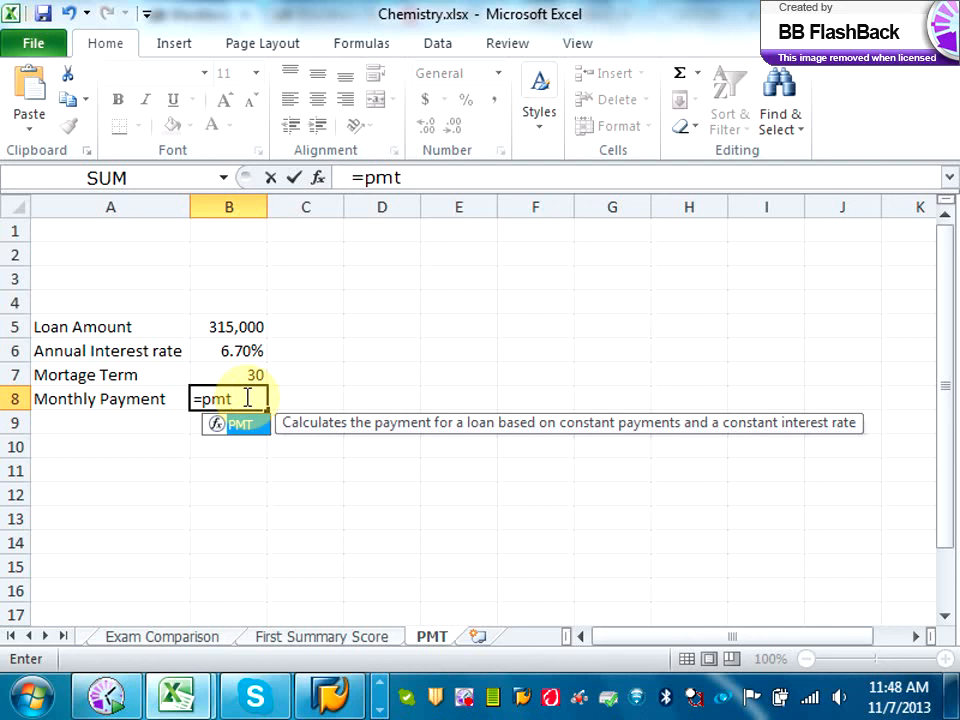
text(()
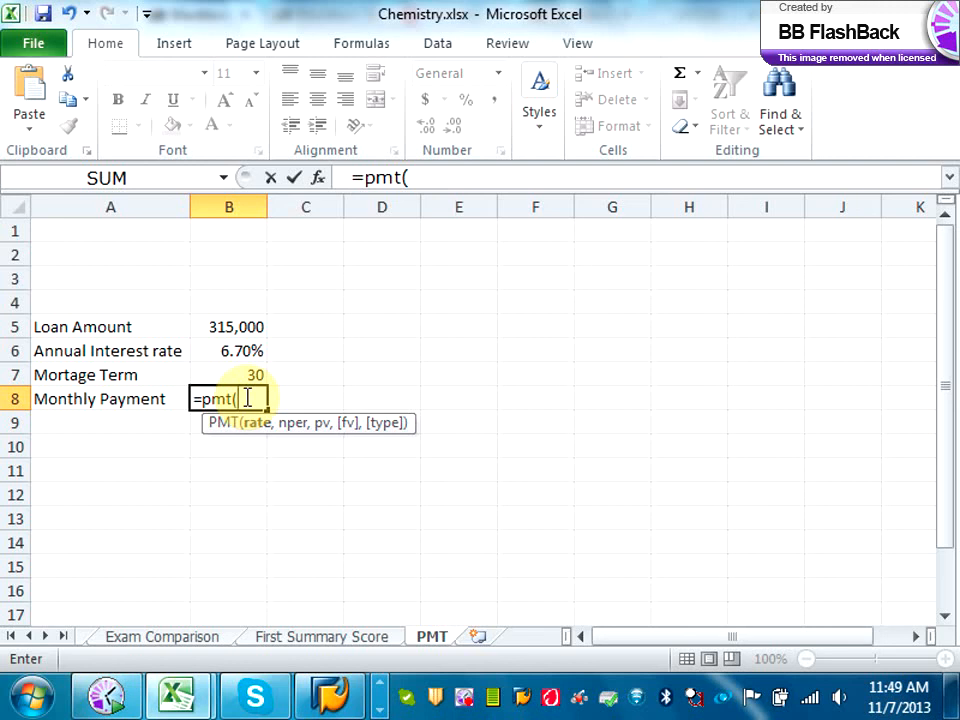
click(239, 354)
text(/12)
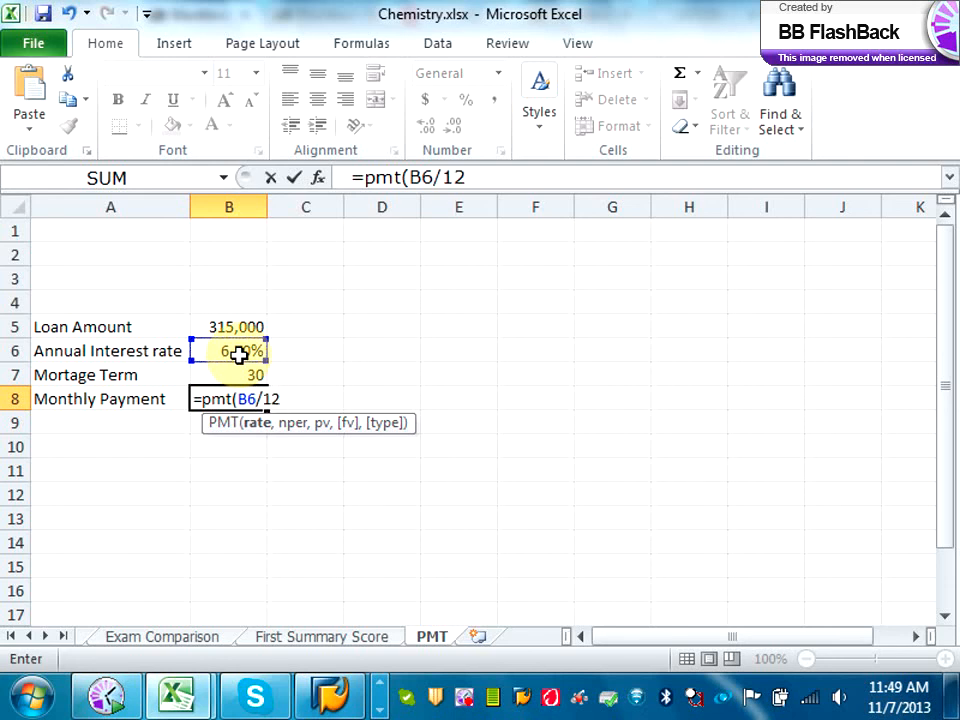
text(,)
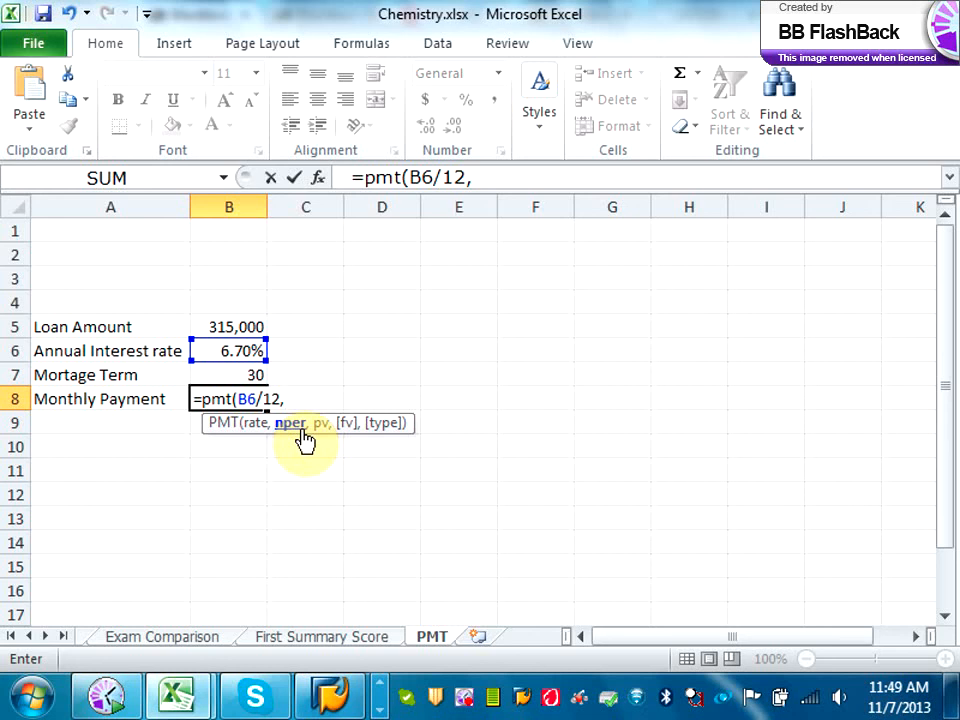
click(245, 375)
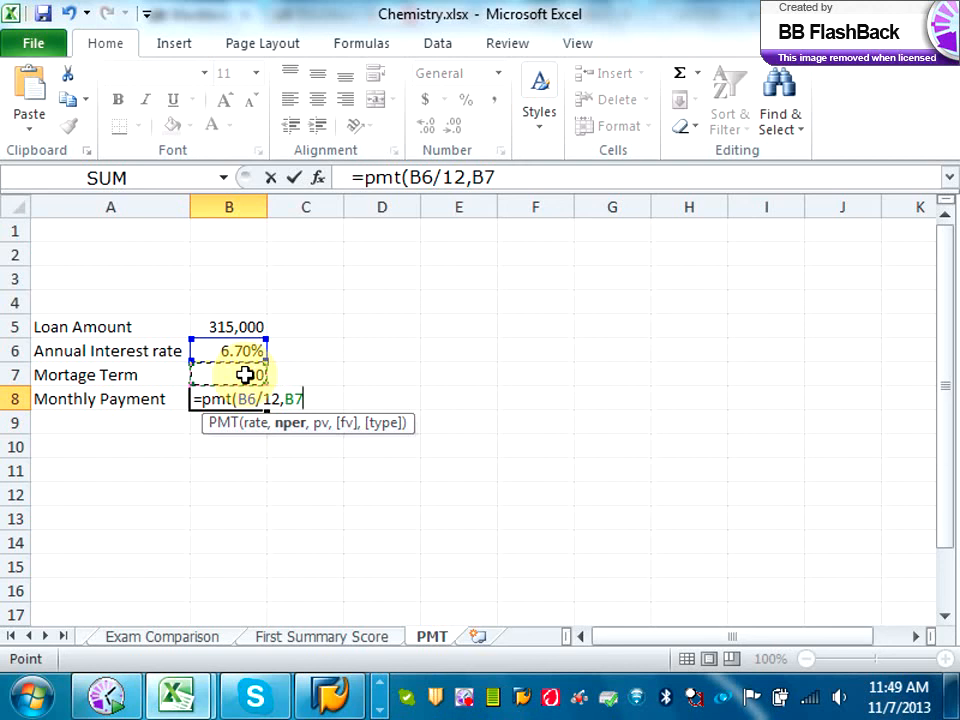
text(*)
text(12,)
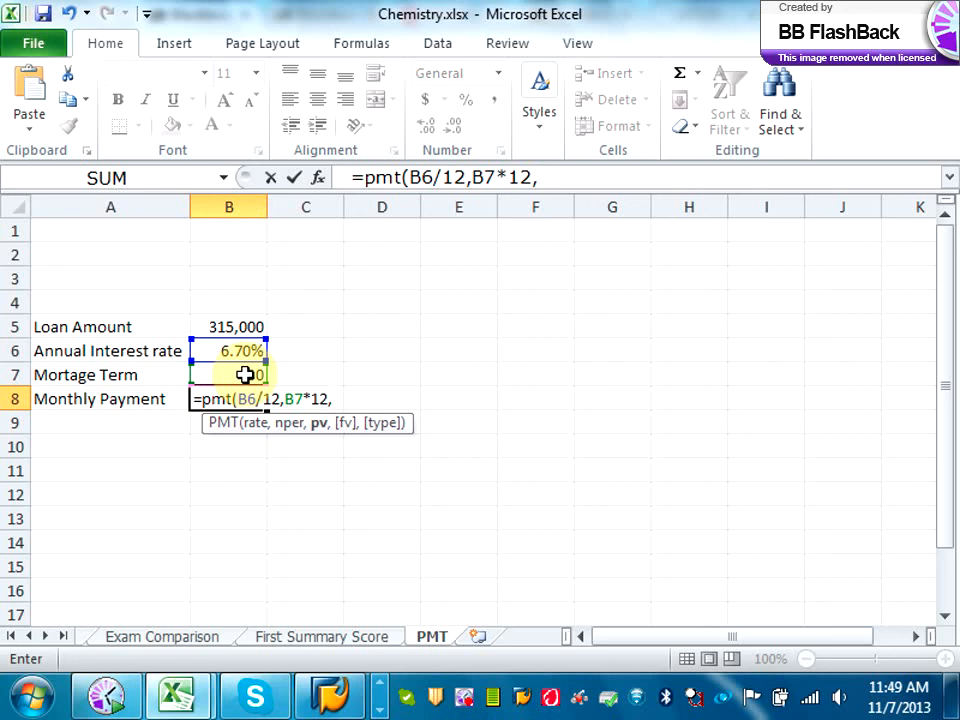
text(-)
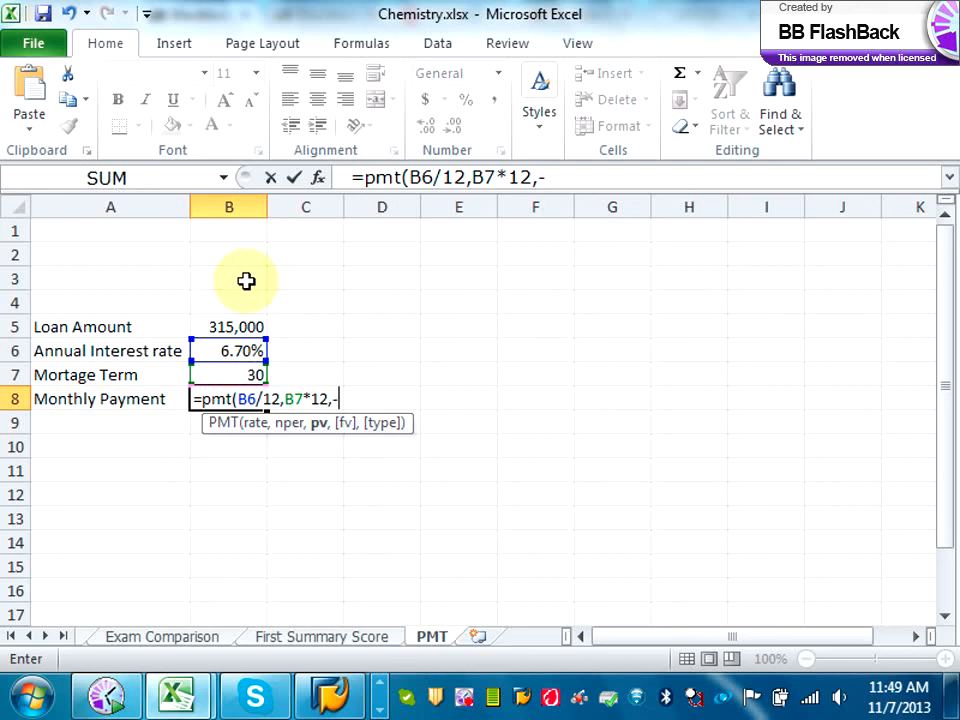
click(227, 327)
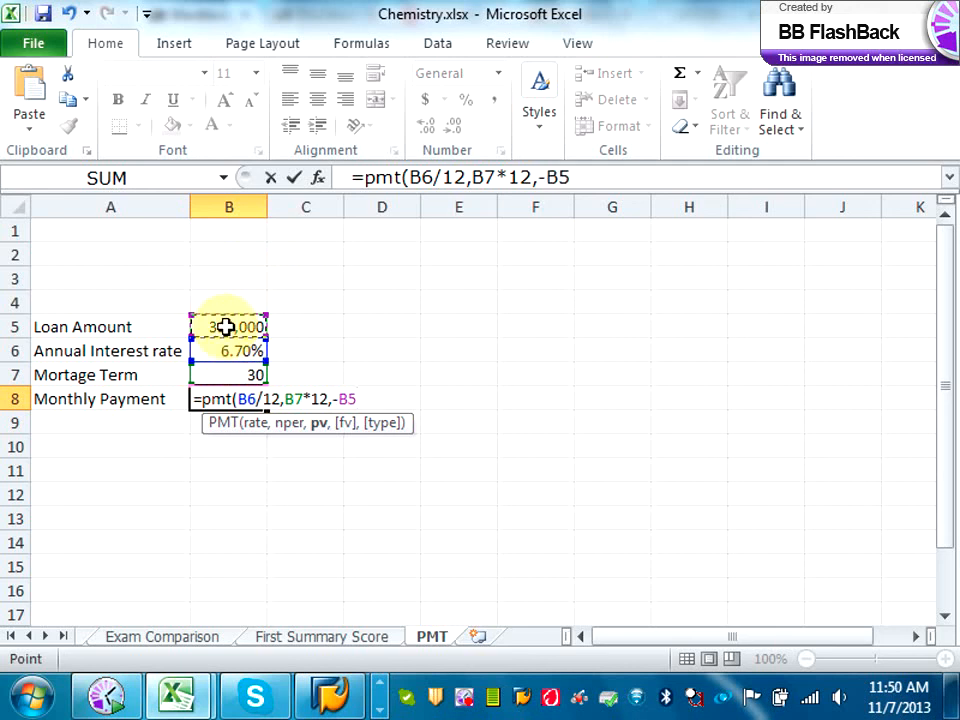
text())
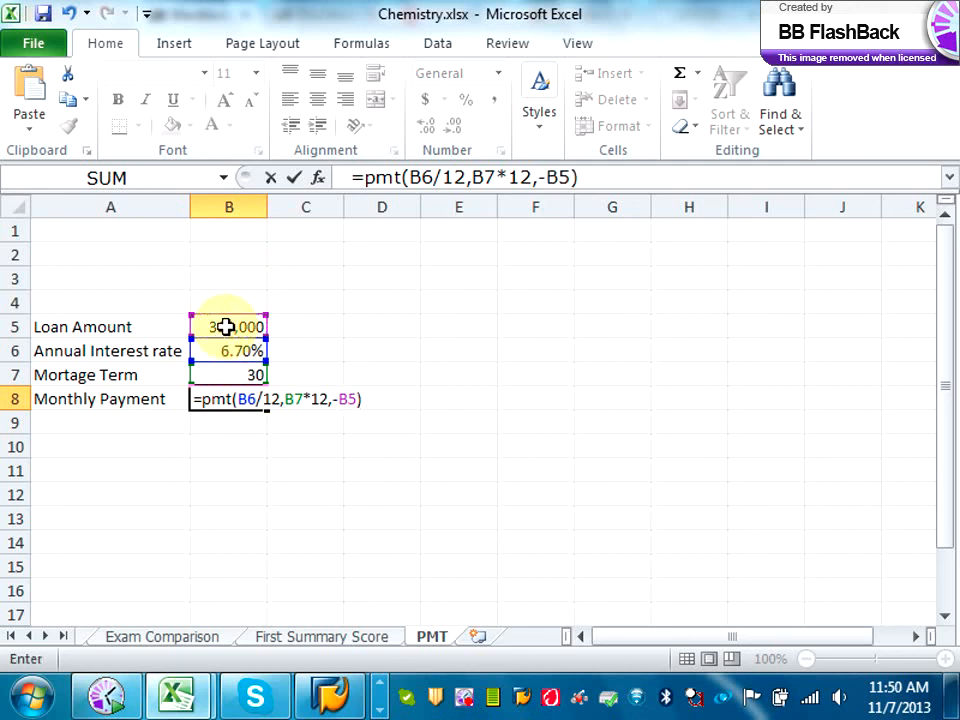
key(Return)
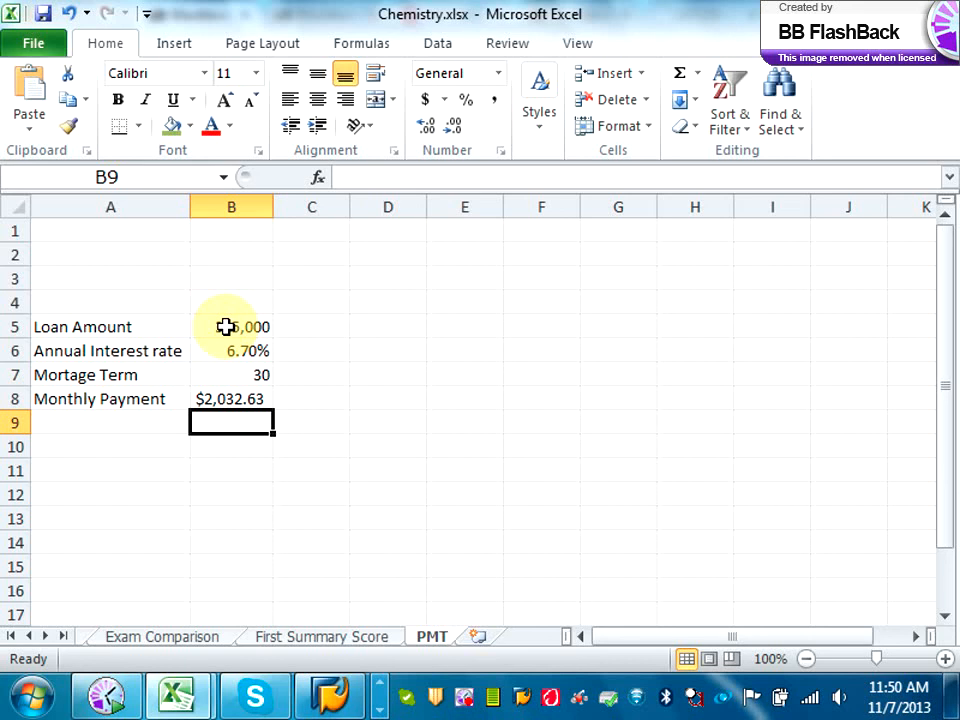